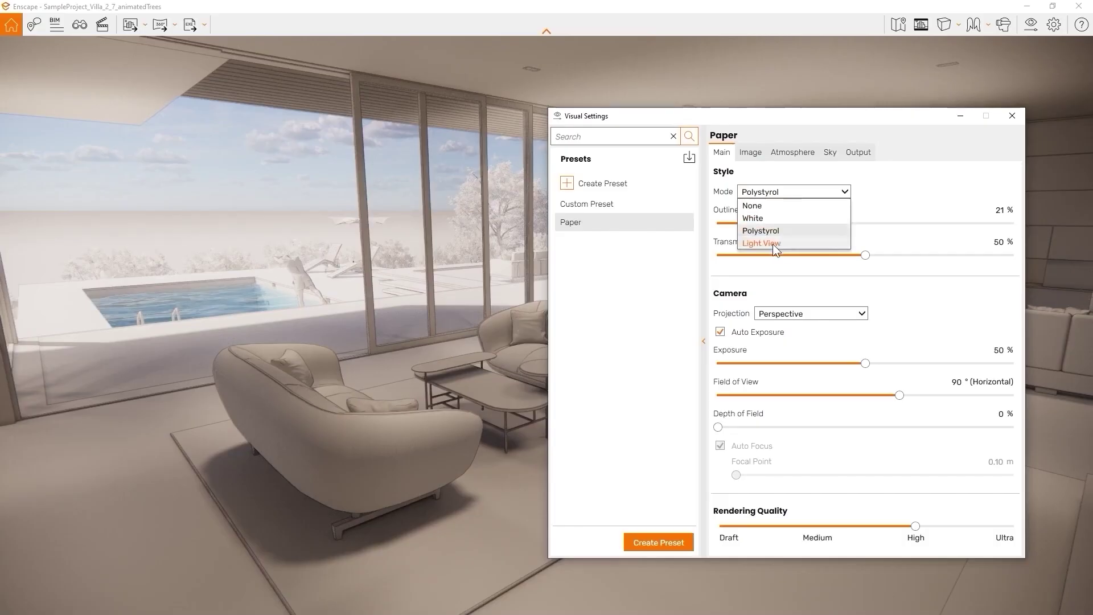
Set the style mode of the Paper visual preset to Light View.
left_click(774, 244)
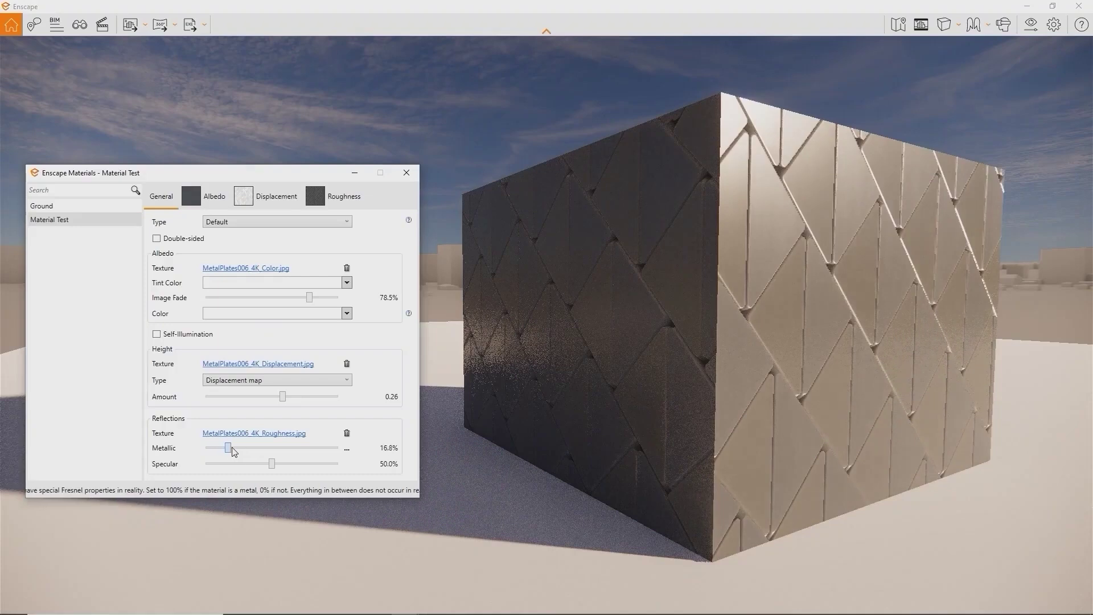
Raise the metallic amount of the Material Test material to its maximum.
left_click_drag(231, 447, 341, 449)
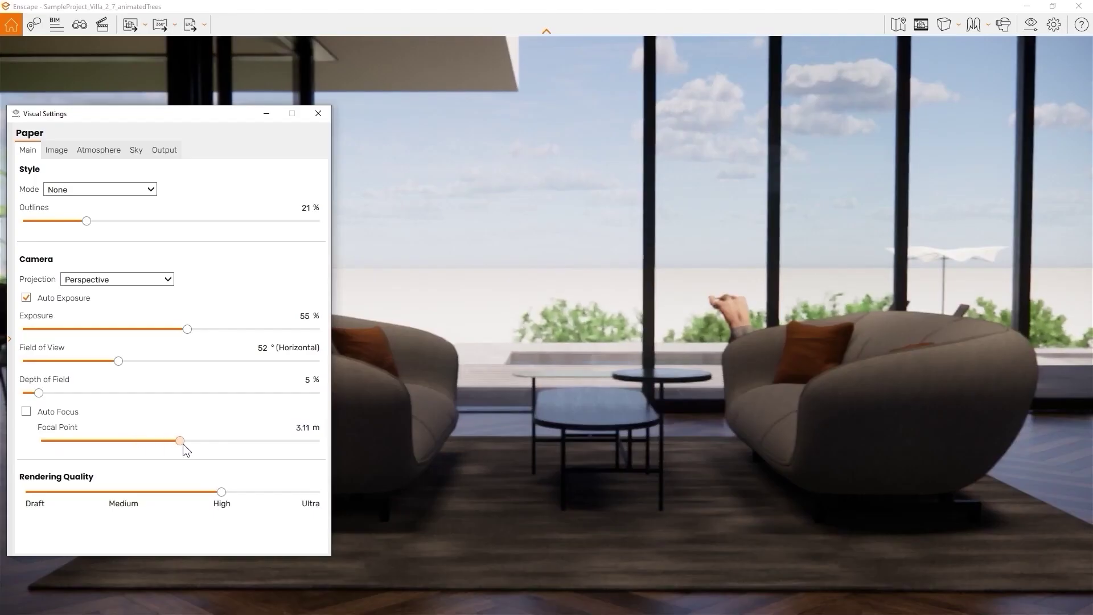
Move the depth-of-field focal point slightly farther from the camera in the living room scene.
left_click_drag(183, 443, 197, 443)
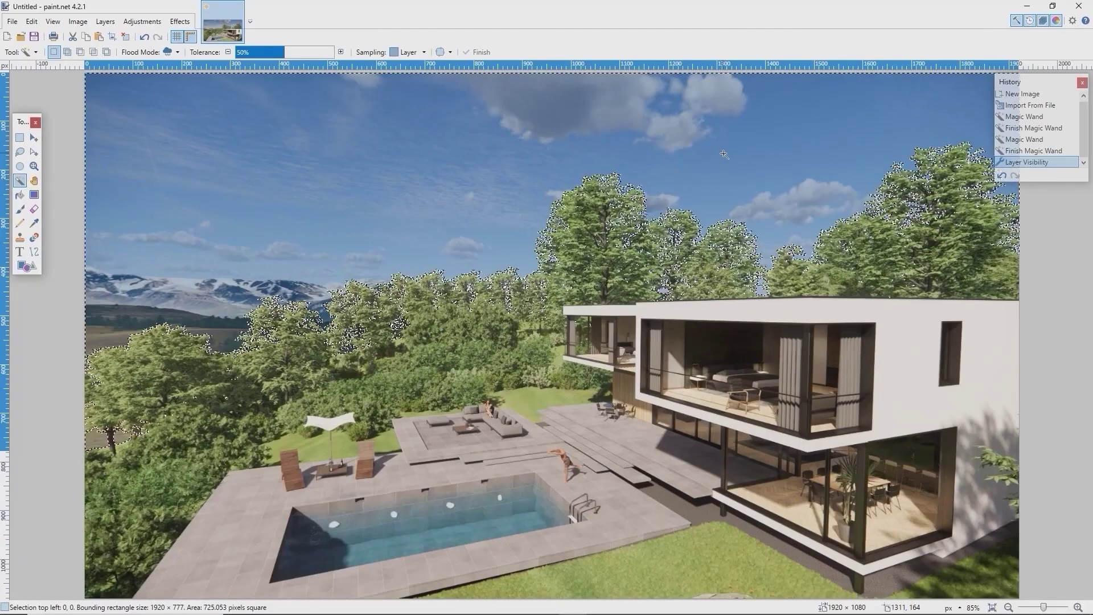
Delete the selected sky area from the villa rendering in paint.net.
key("Delete")
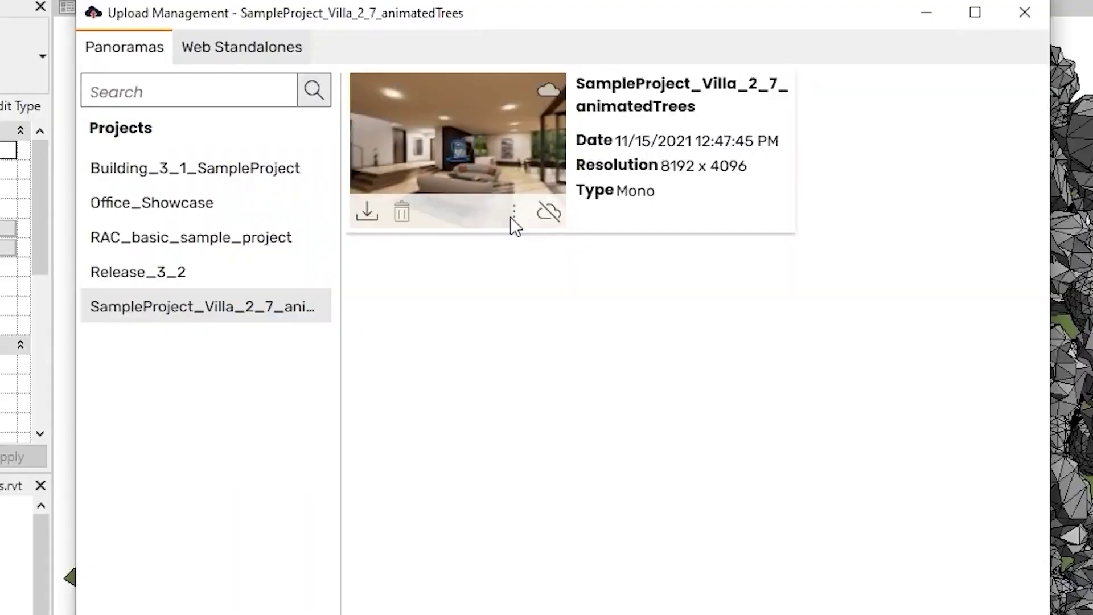
Use the additional options of the uploaded SampleProject_Villa_2_7_animatedTrees panorama in Upload Management.
left_click(513, 217)
left_click(531, 254)
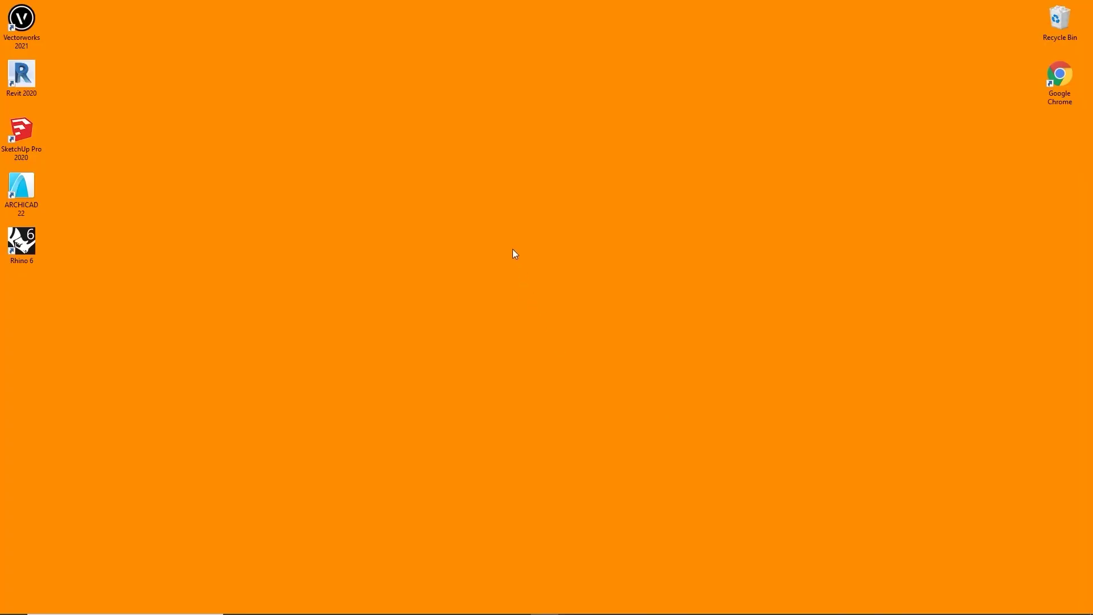
Open the NVIDIA Control Panel from the desktop to check the graphics card model and installed driver version.
right_click(514, 251)
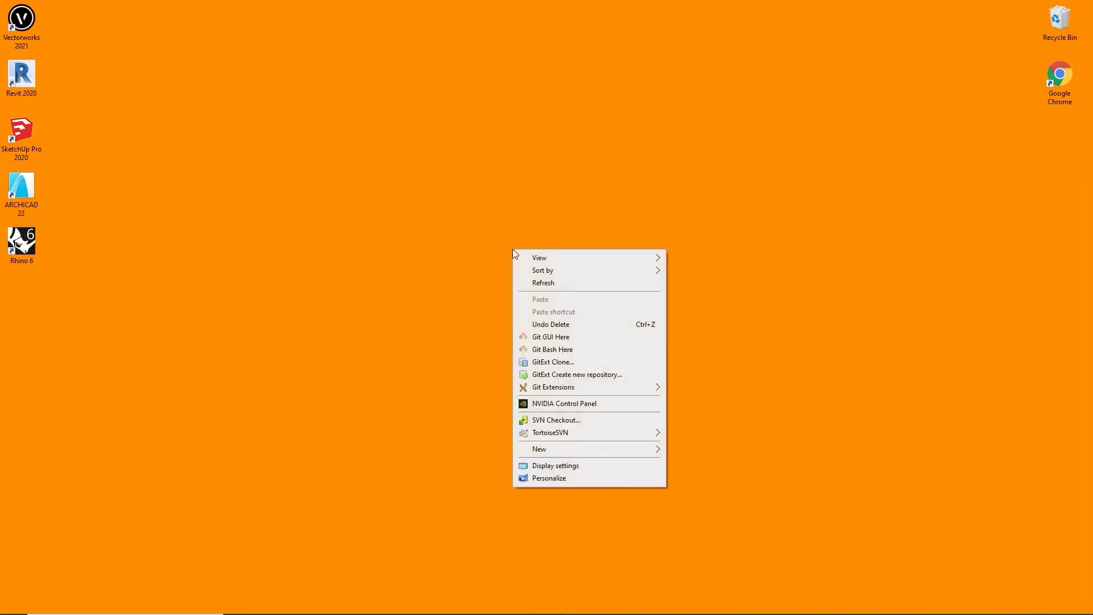
left_click(610, 410)
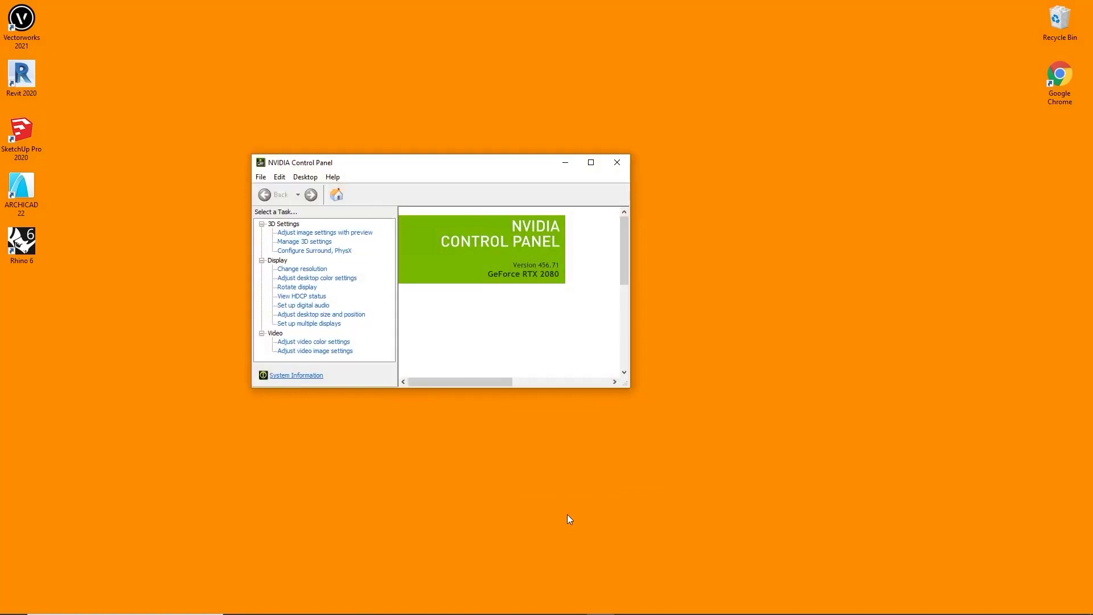
left_click(567, 515)
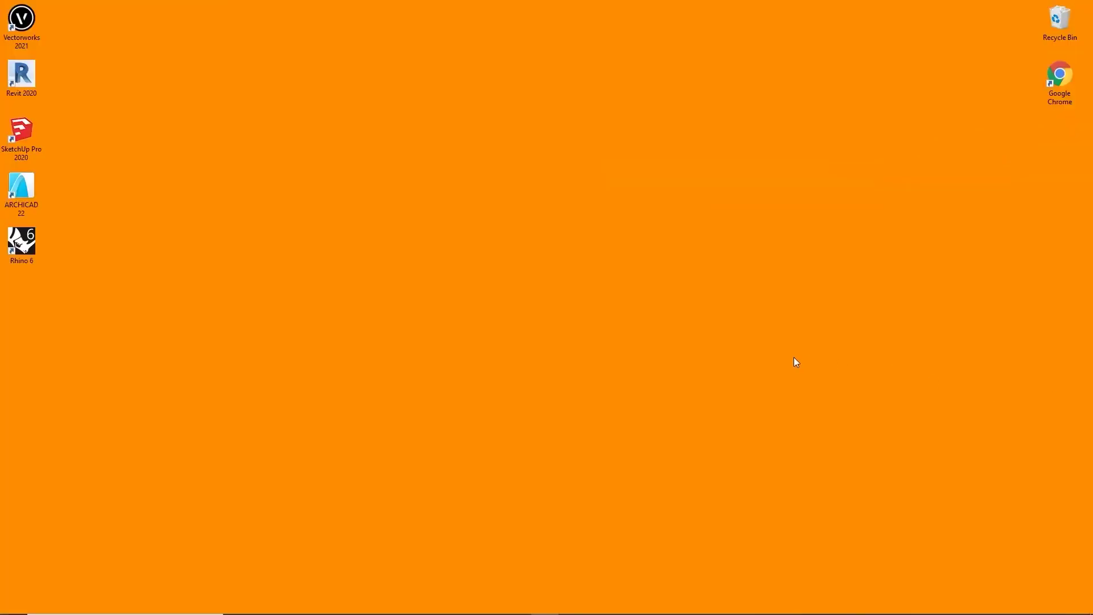
right_click(498, 363)
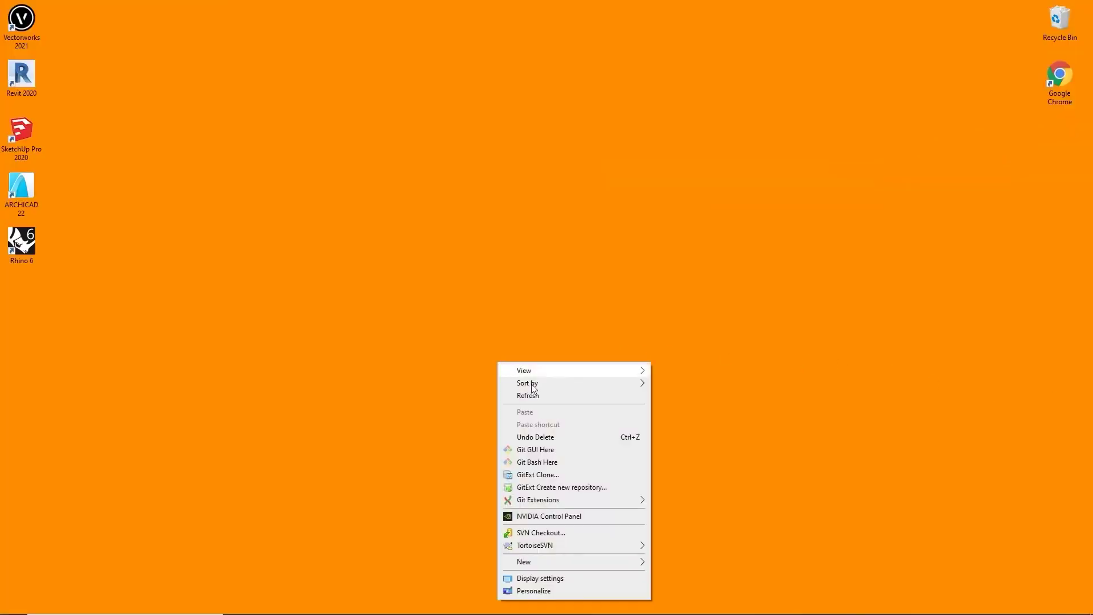
left_click(570, 517)
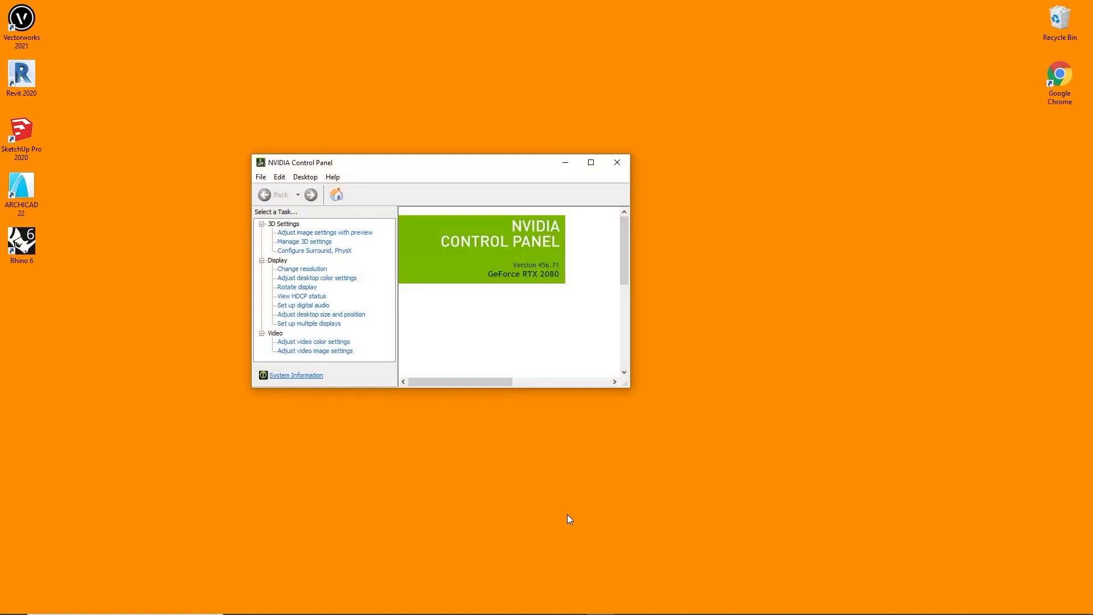
left_click(567, 514)
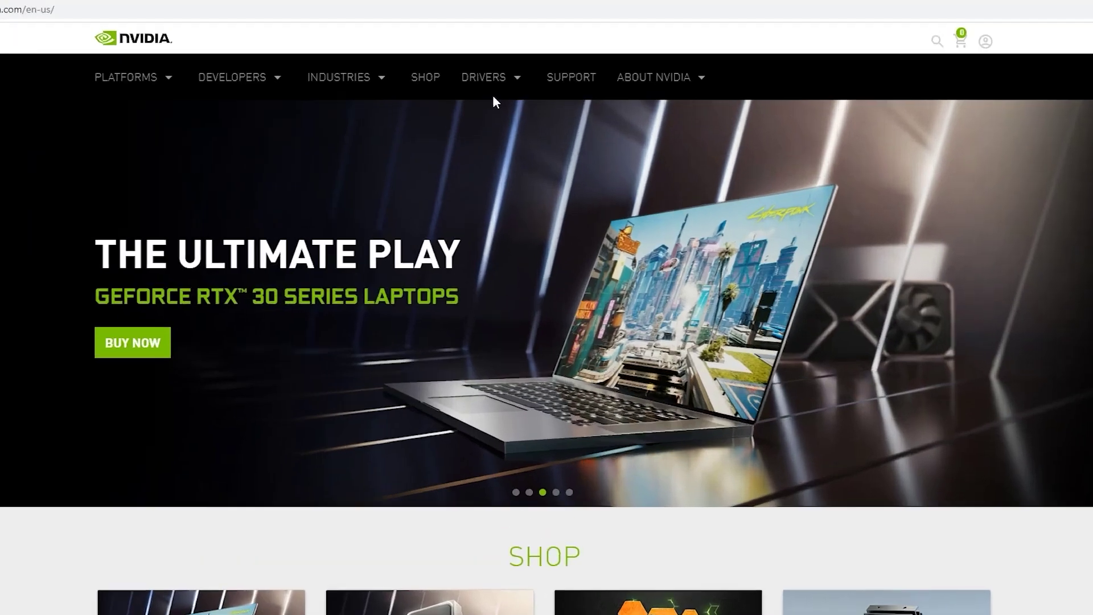
On NVIDIA's page for all drivers, select product type GeForce, series GeForce RTX 20 Series and product GeForce RTX 2080.
mouse_move(511, 88)
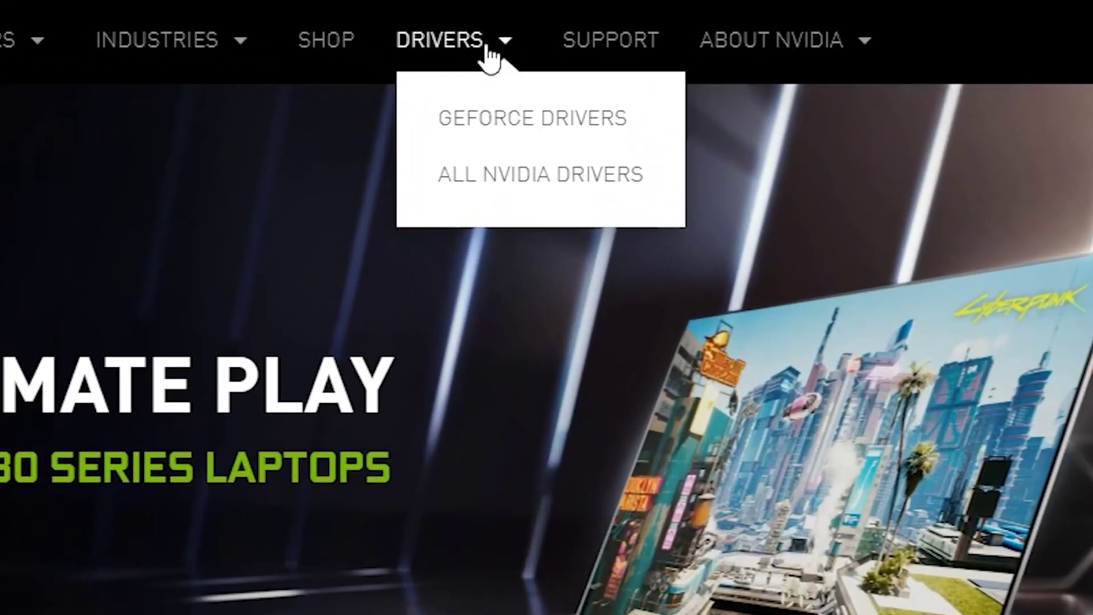
left_click(483, 175)
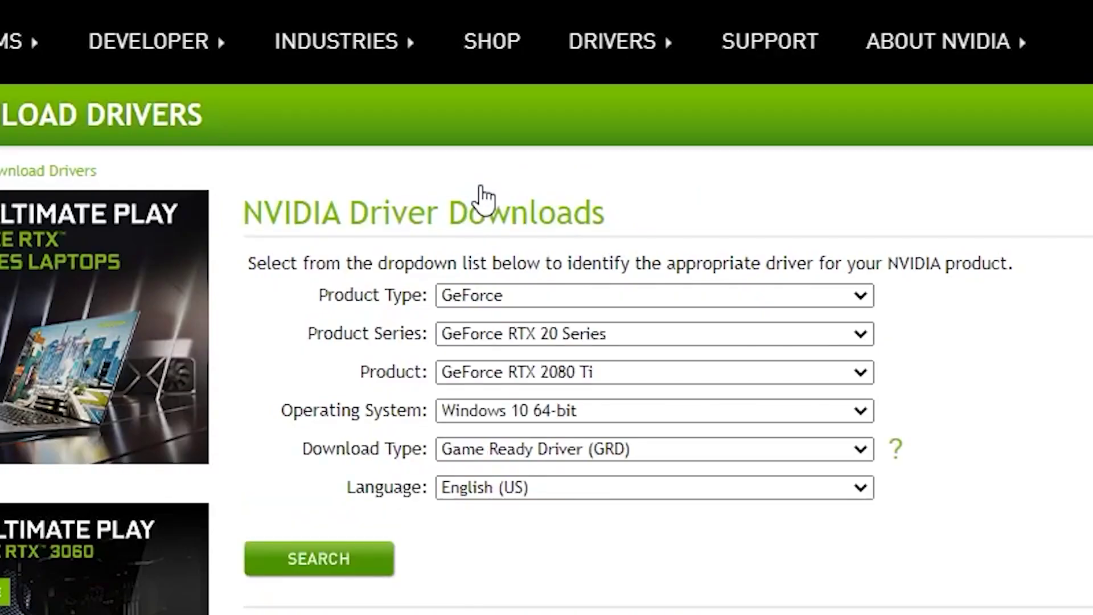
left_click(556, 302)
left_click(556, 302)
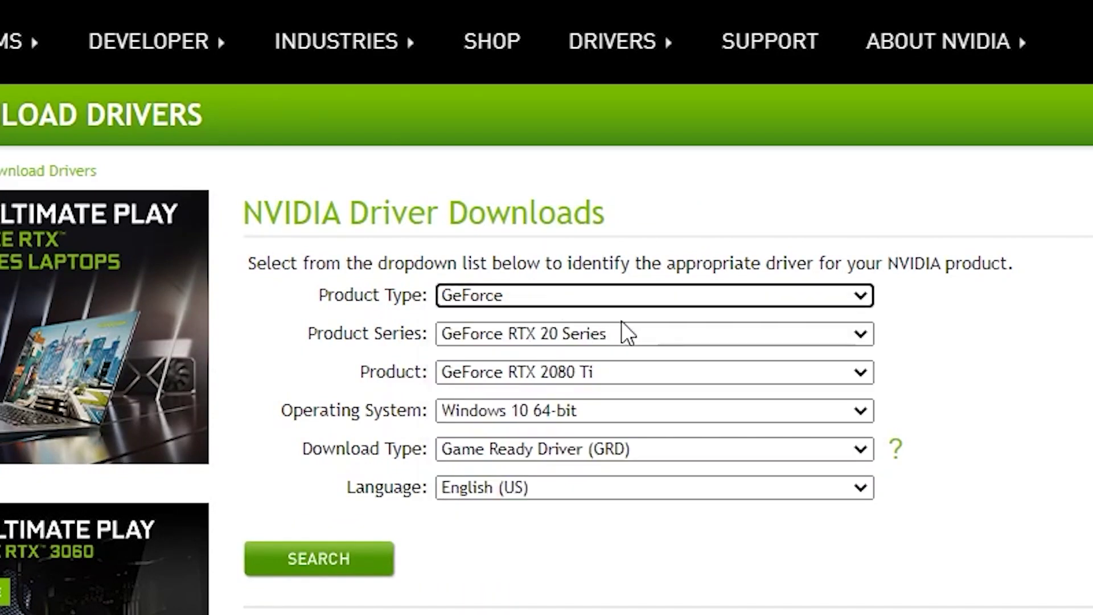
left_click(716, 338)
left_click(717, 338)
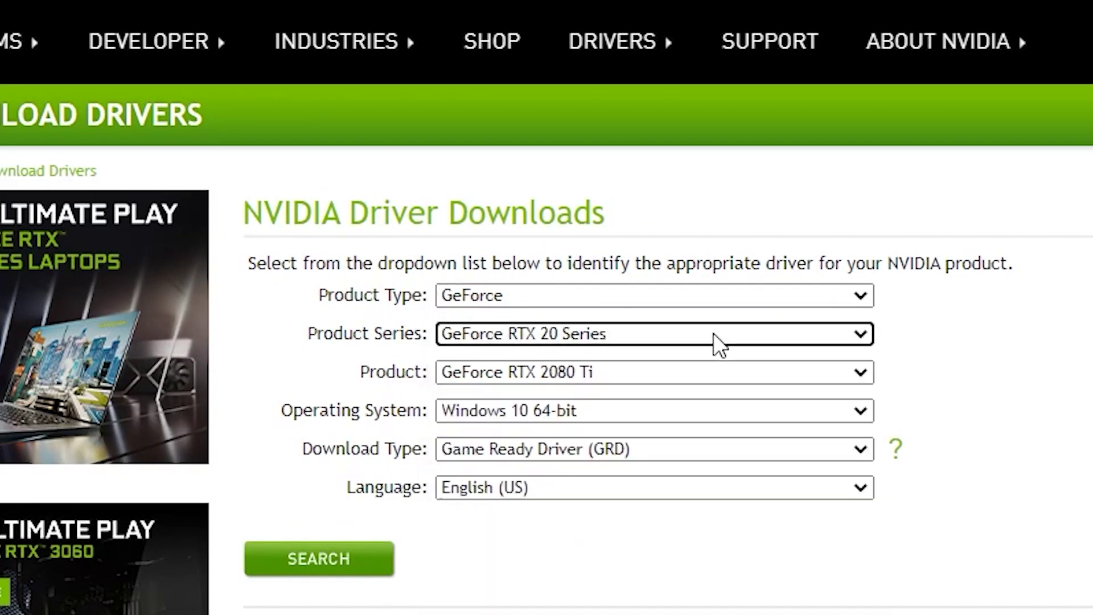
left_click(717, 368)
left_click(726, 444)
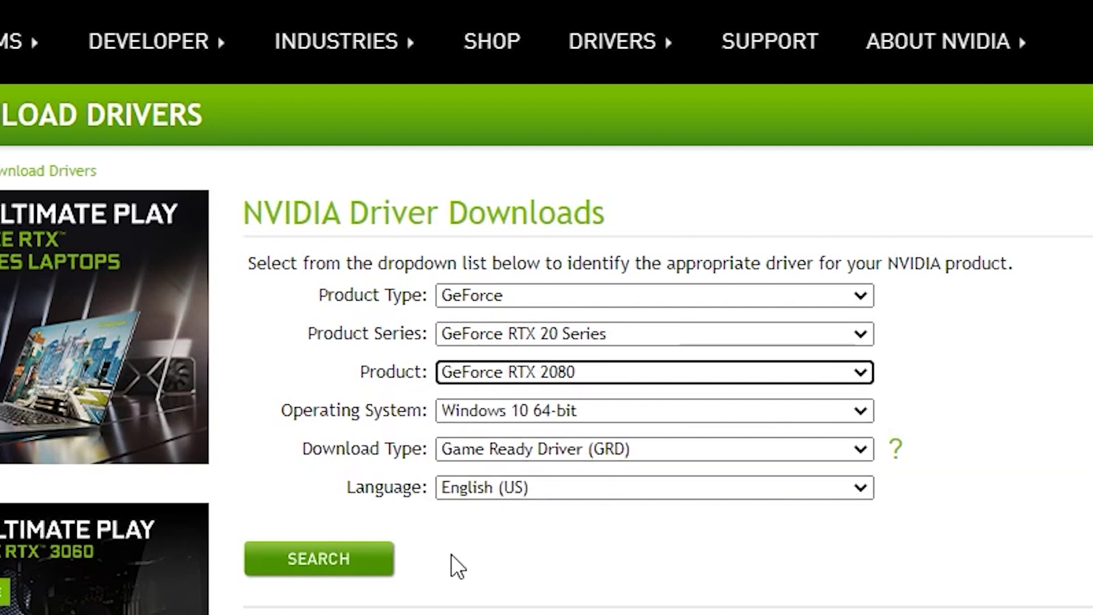
Find and download the matching GeForce Game Ready Driver 461.40, and run its installer from the desktop.
left_click(368, 576)
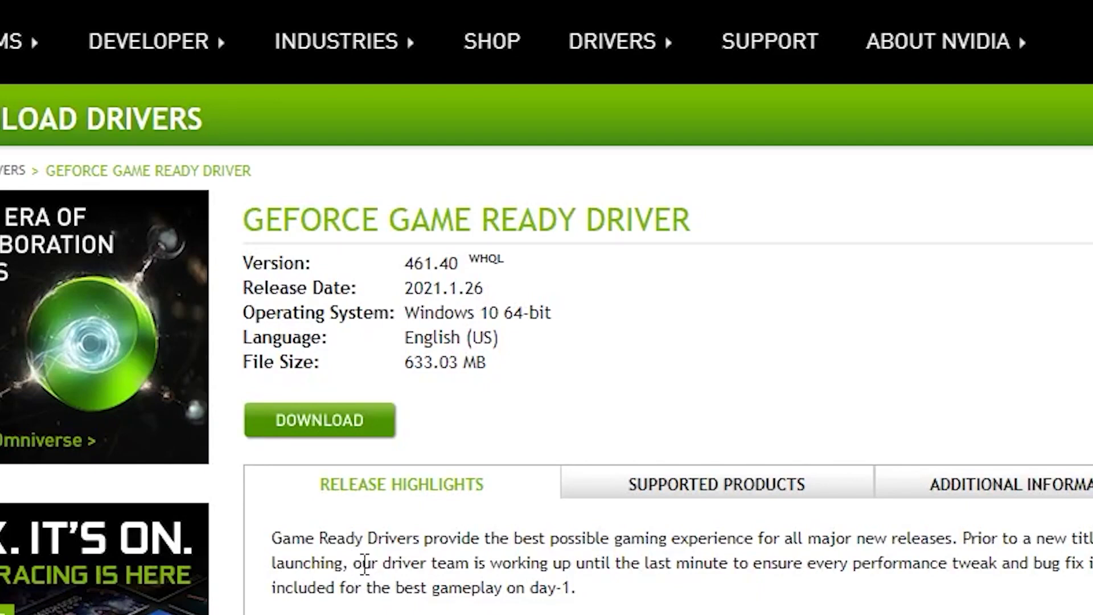
left_click(343, 433)
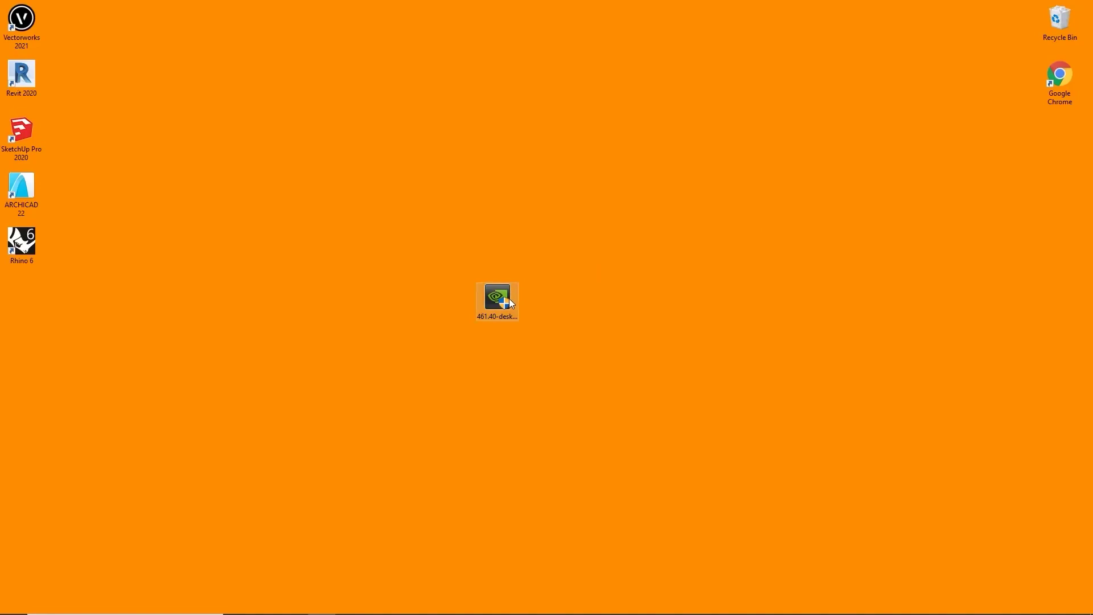
double_click(509, 298)
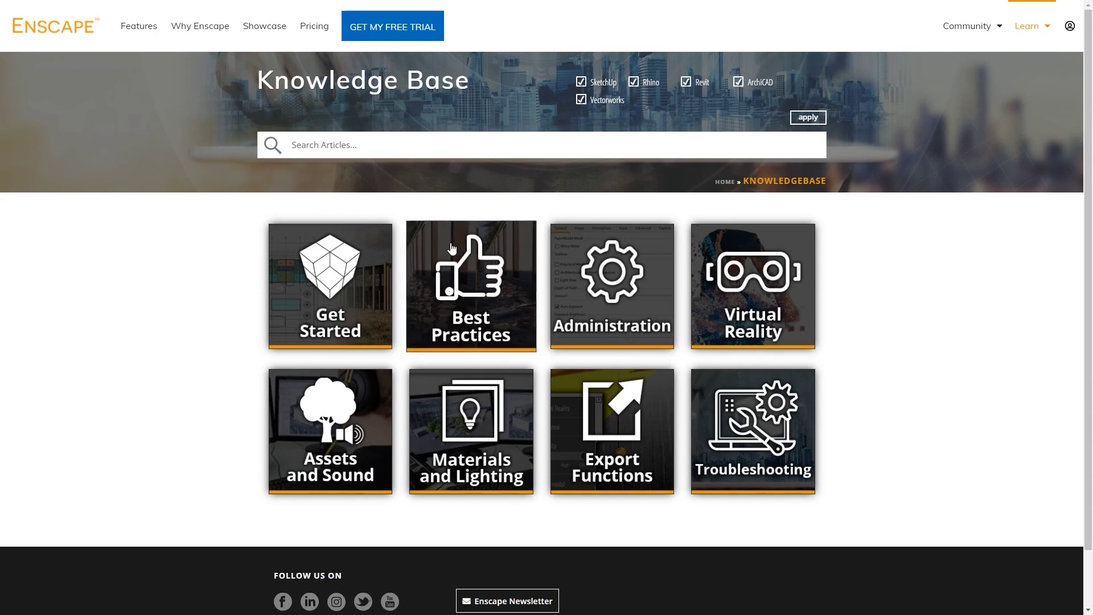
Open the First Steps article under Get Started in the Enscape Knowledge Base and read through the installation instructions.
left_click(359, 302)
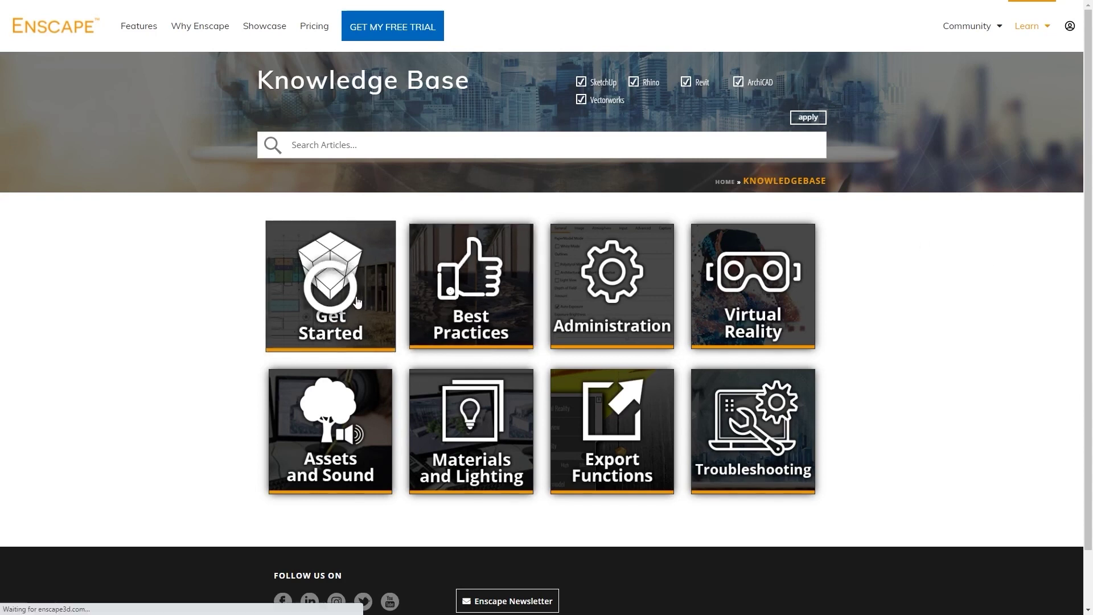
scroll(410, 305, "down", 1)
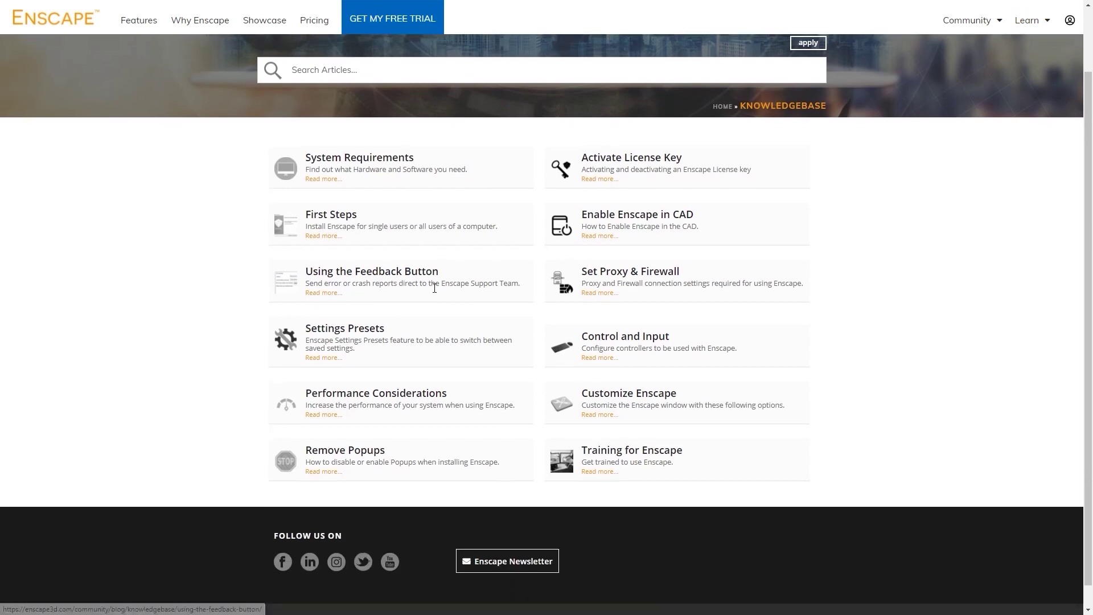
left_click(362, 223)
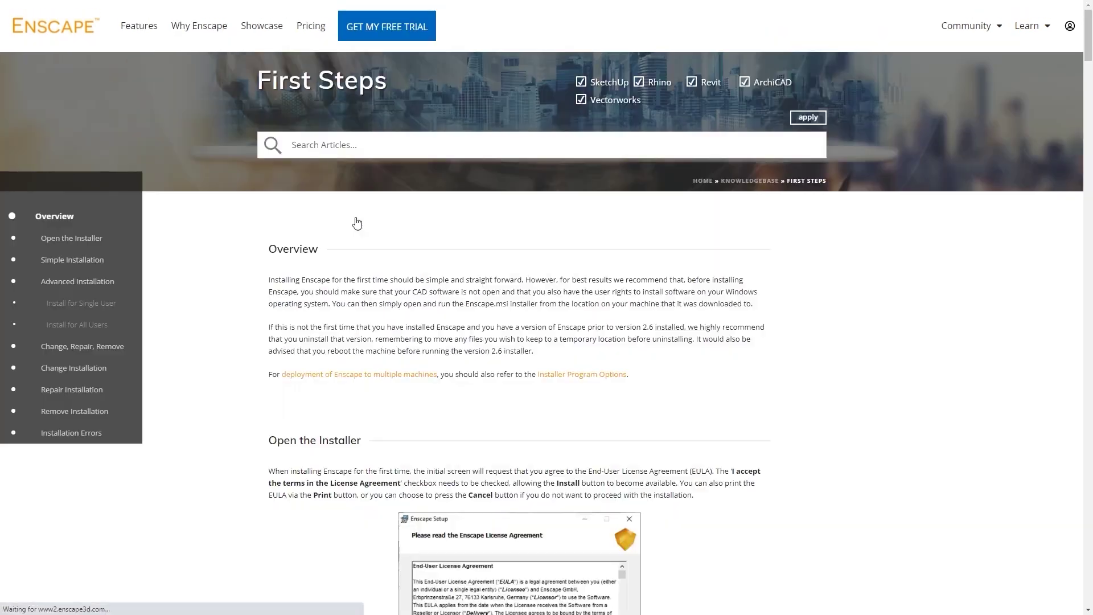
scroll(367, 239, "down", 5)
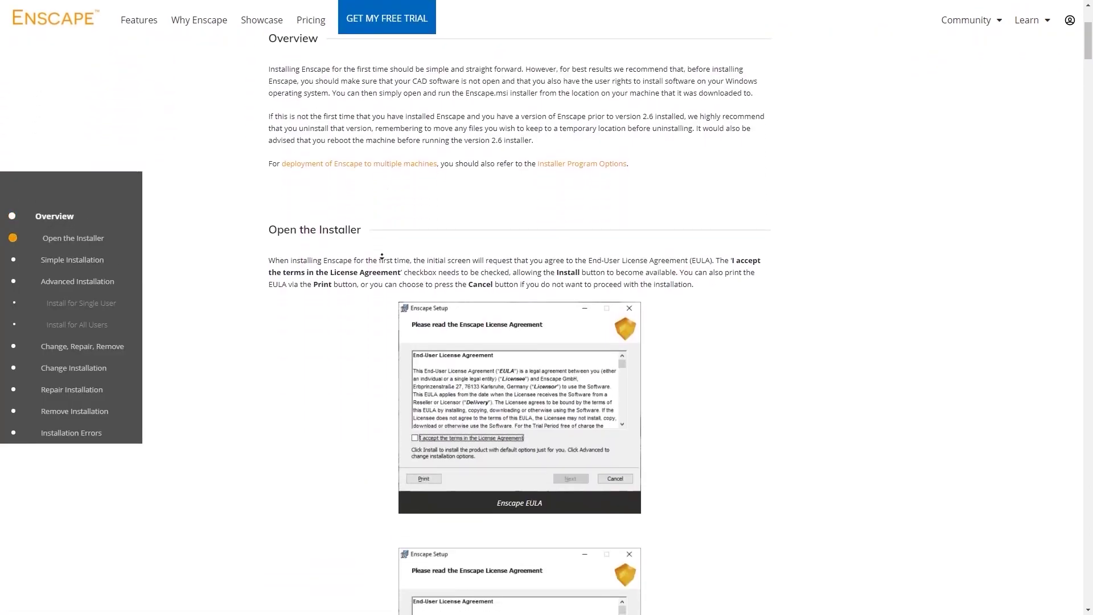
scroll(382, 277, "down", 10)
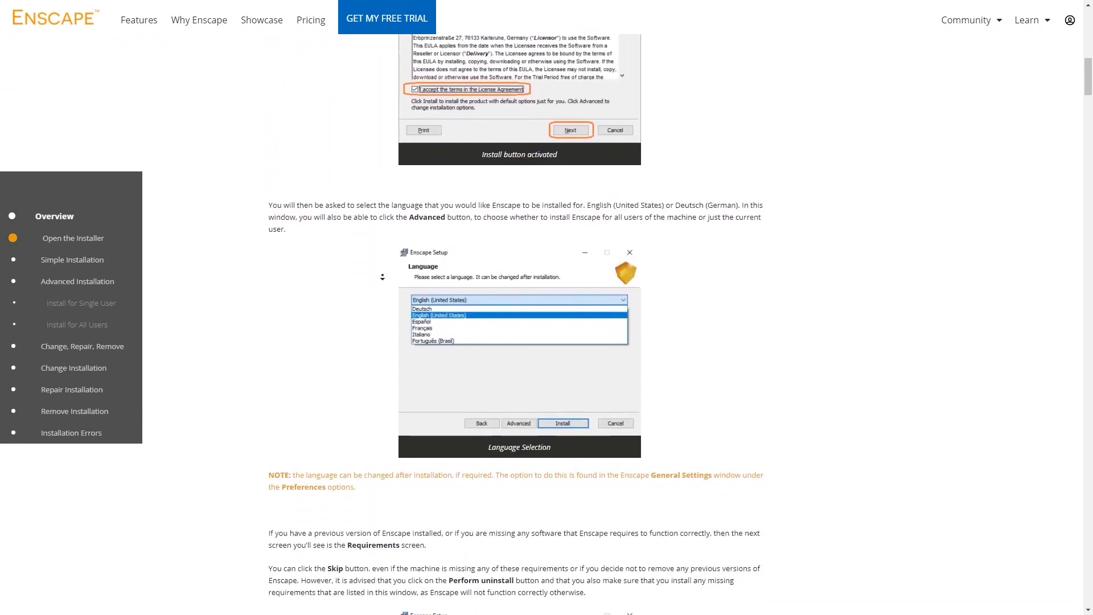
scroll(382, 272, "down", 2)
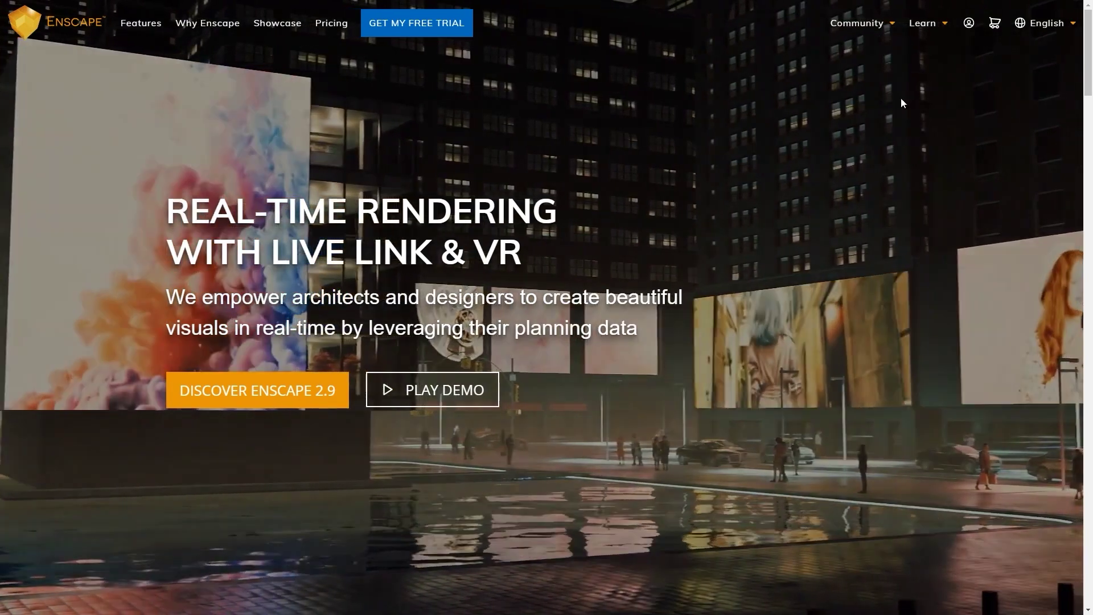
Open the Knowledge Base from the Enscape website's home page.
mouse_move(934, 29)
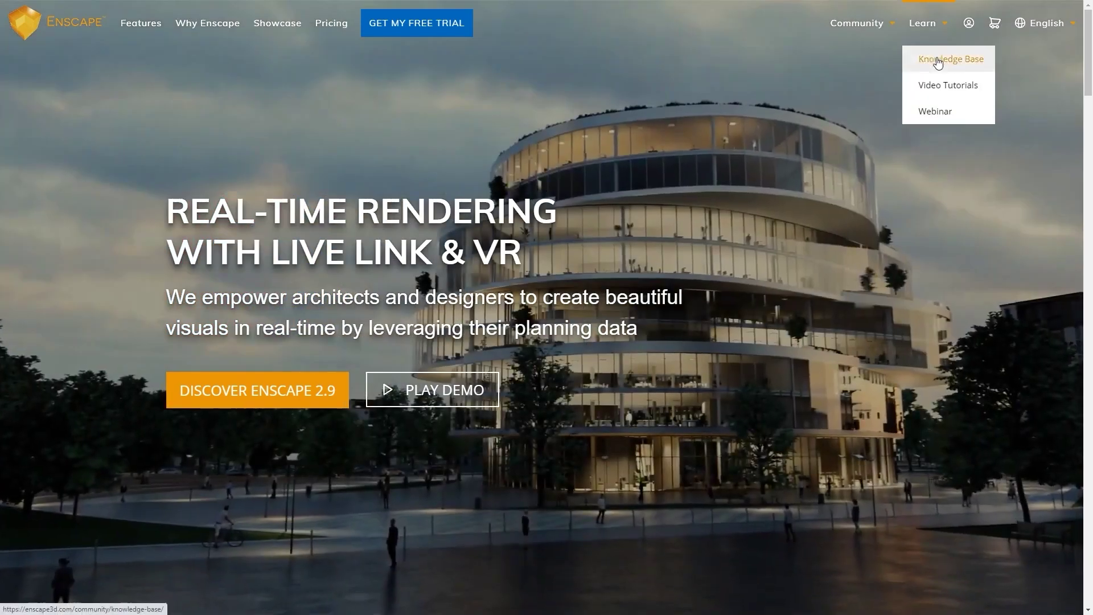
left_click(938, 59)
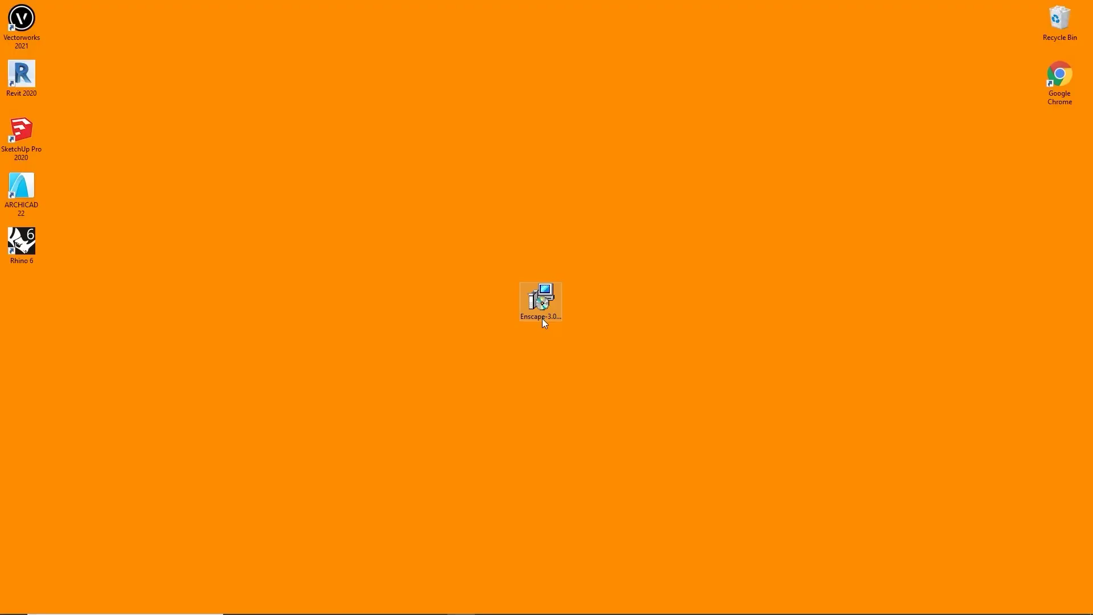
Install Enscape from the 3.0 installer on the desktop, accepting the license agreement and keeping the default options.
double_click(542, 319)
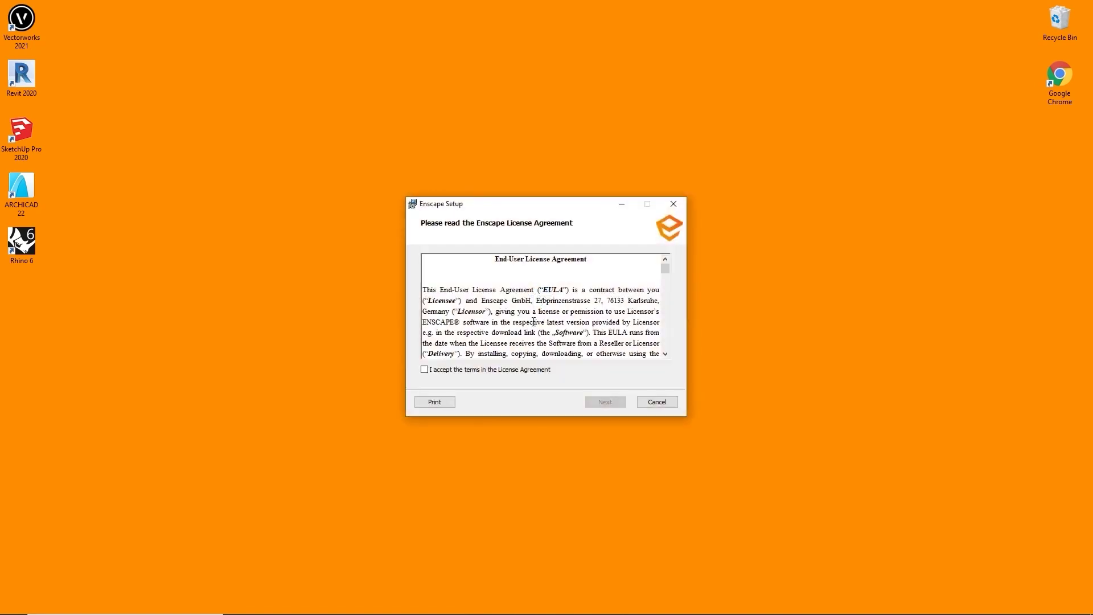
left_click(505, 372)
left_click(605, 402)
left_click(605, 402)
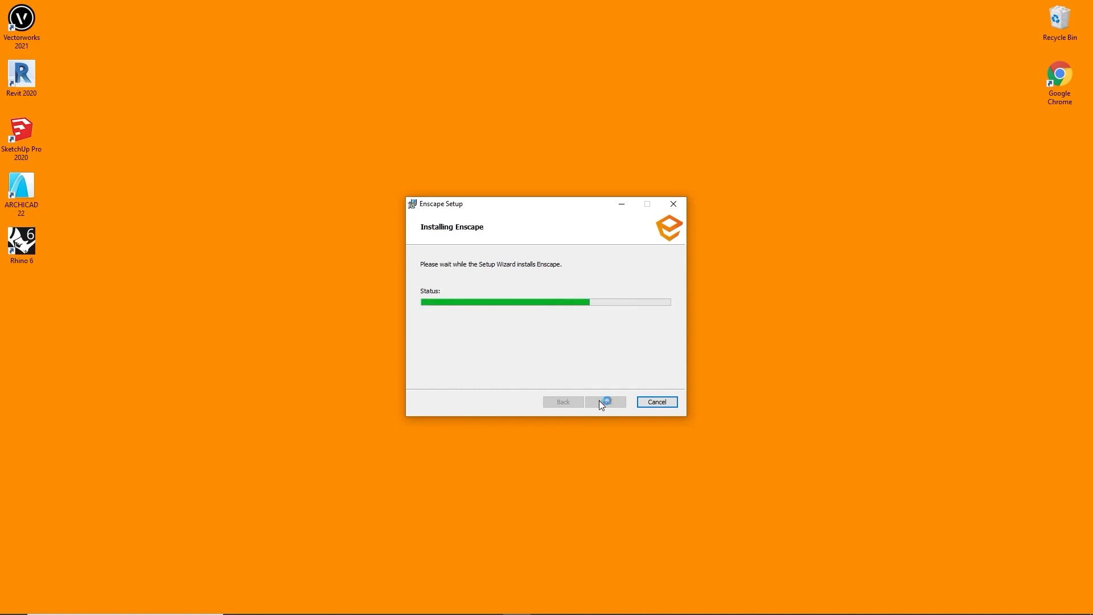
left_click(601, 403)
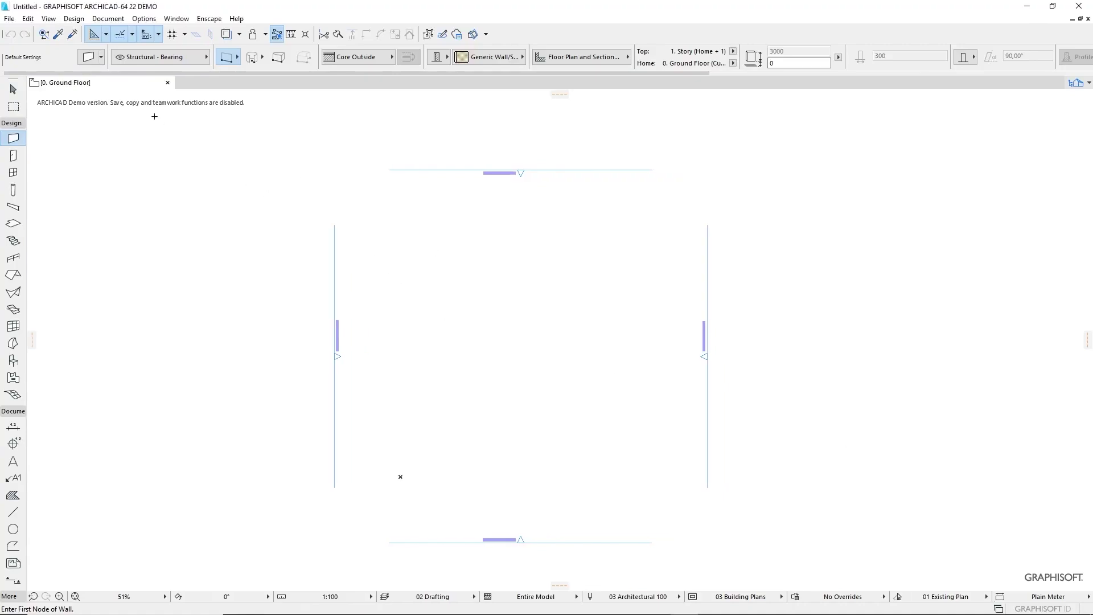
Switch to ARCHICAD and show the Enscape palette.
left_click(177, 19)
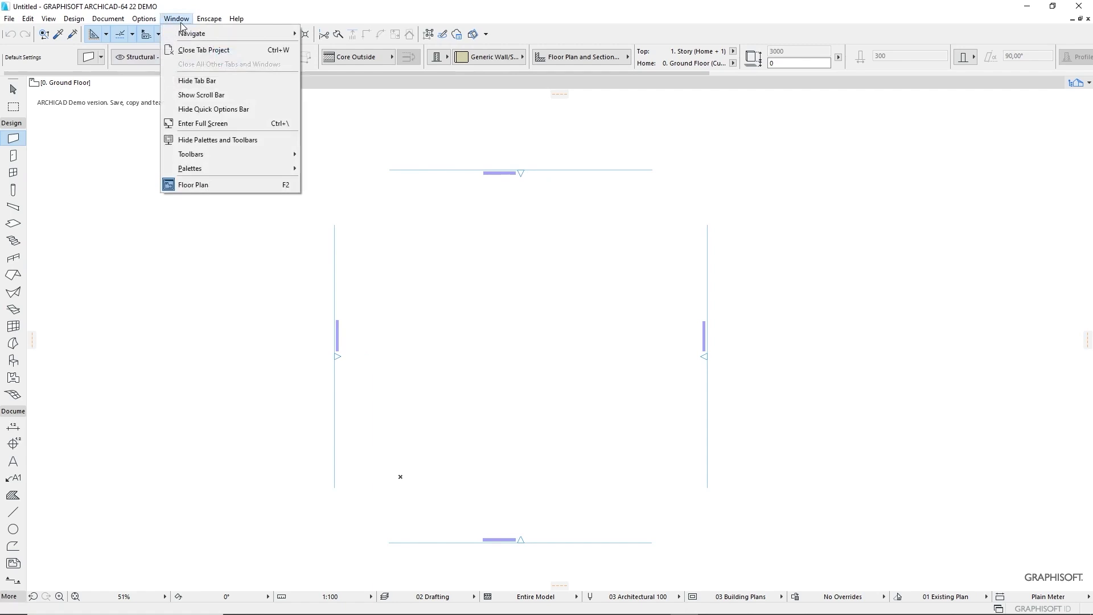
mouse_move(234, 167)
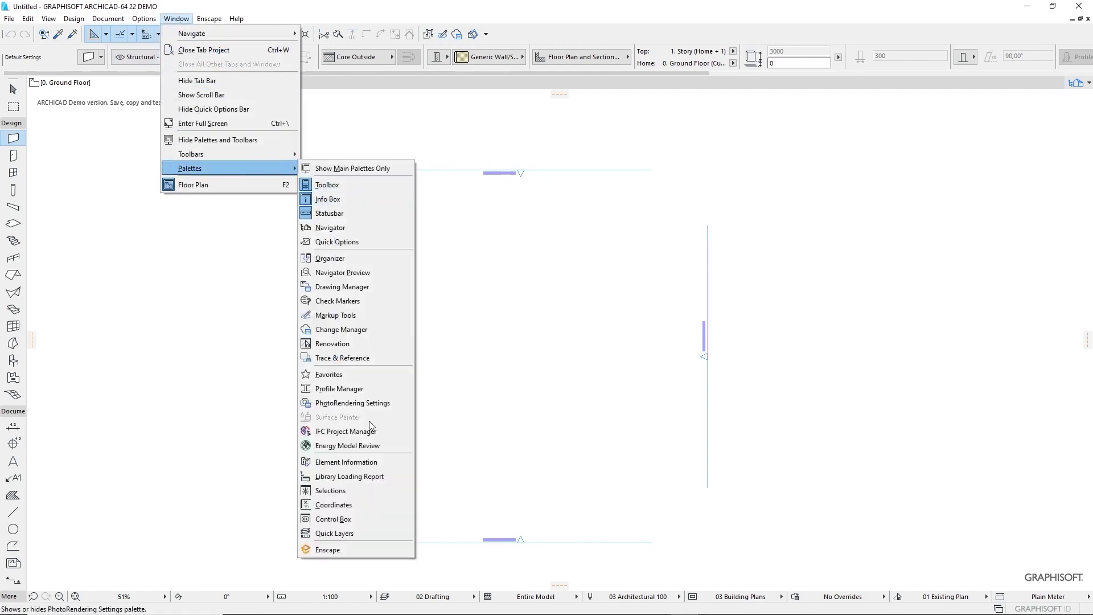
left_click(343, 551)
Try to start Enscape from the ground floor plan, and open the Generic Perspective 3D view instead.
left_click(43, 95)
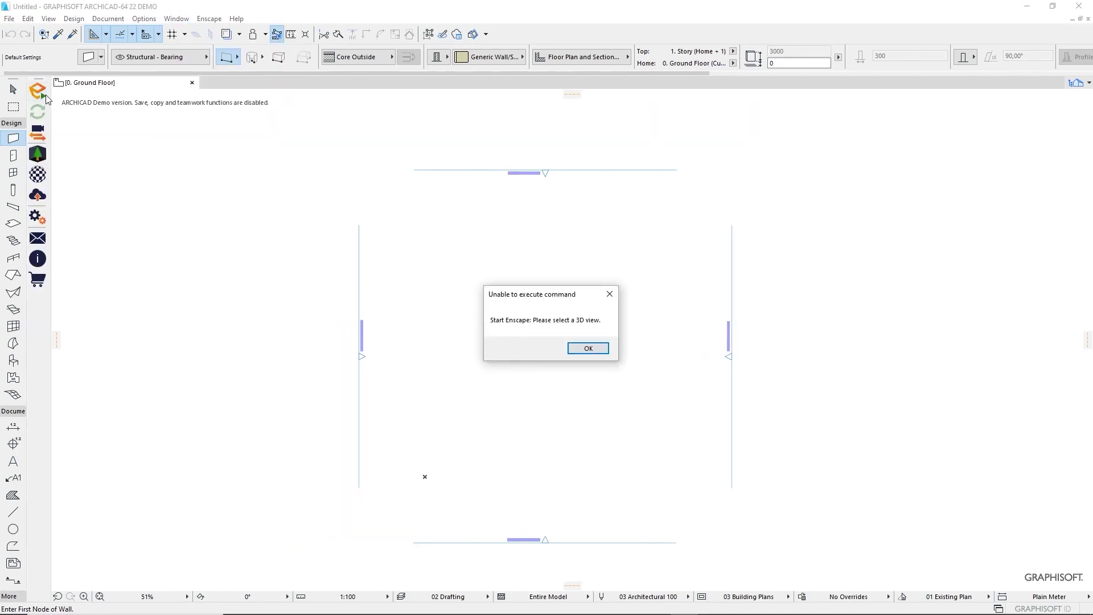
key("Return")
left_click(1087, 83)
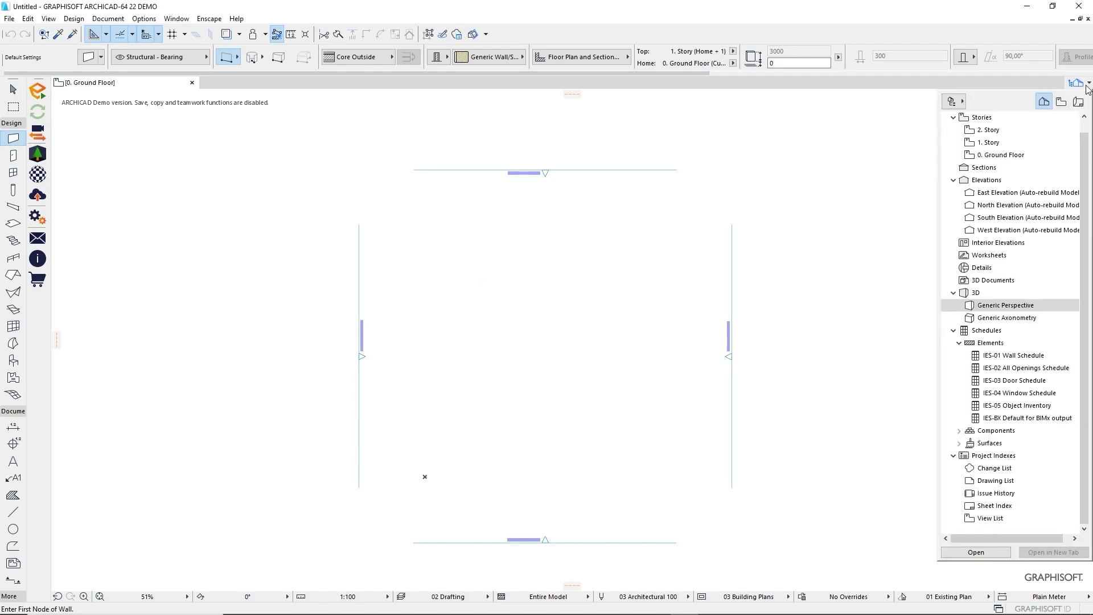
double_click(1005, 306)
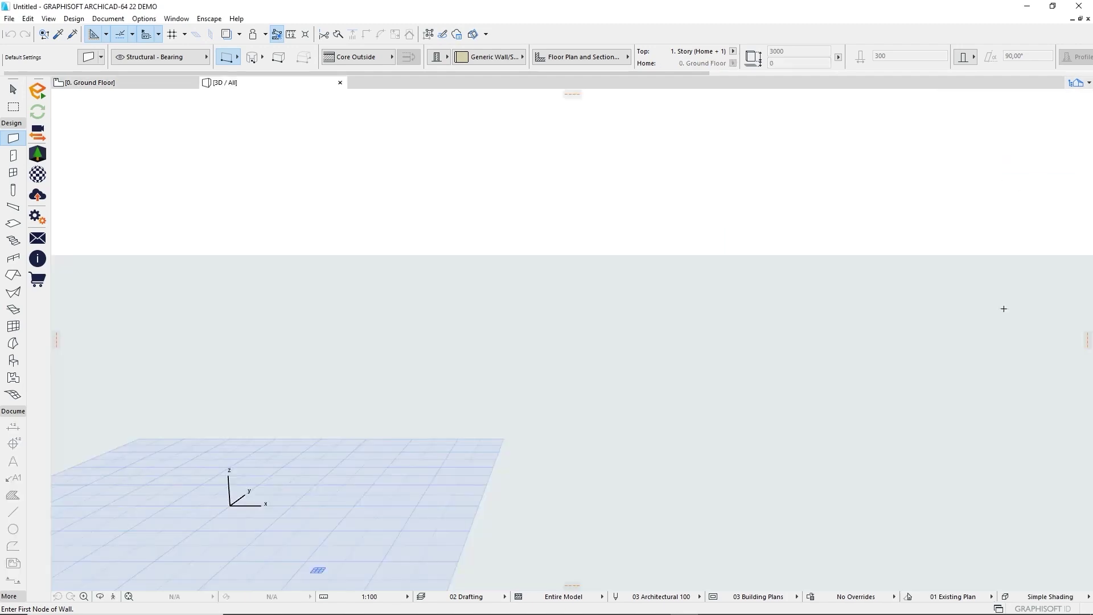
Launch Enscape from the ARCHICAD 3D view and show the saved views of the villa project.
left_click(41, 95)
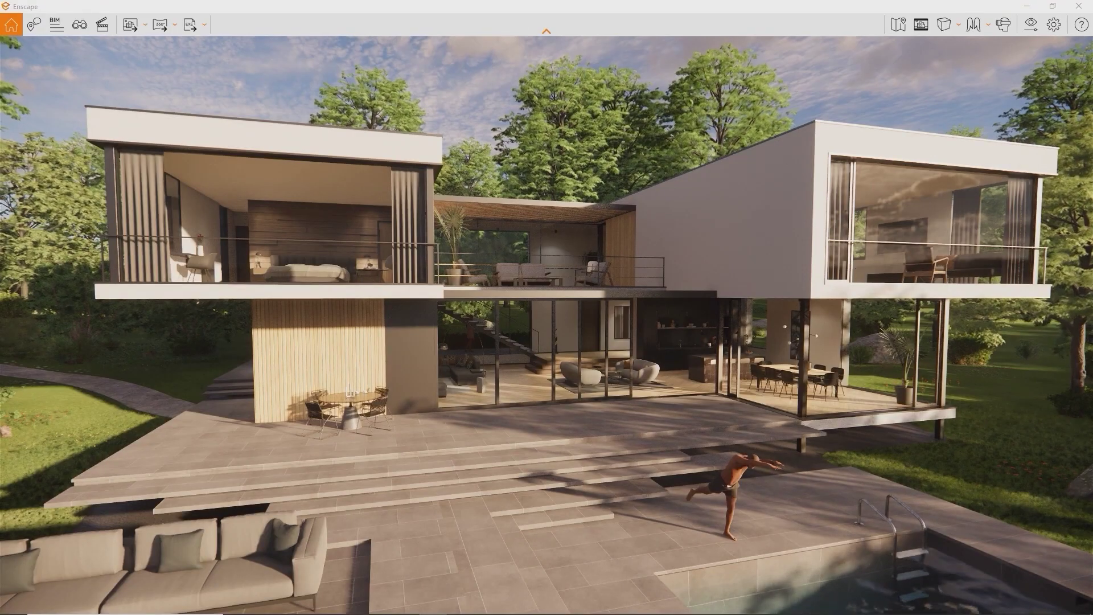
left_click(79, 25)
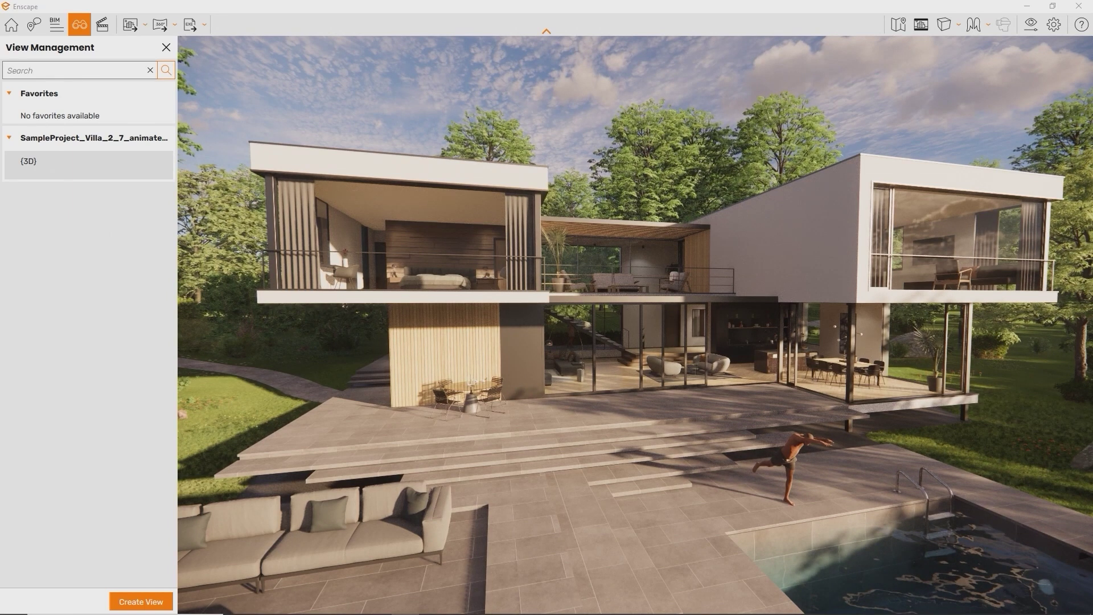
Pull the camera back over the terrace and pool, set the time of day to 09:40, and create a view with the suggested name.
key("s")
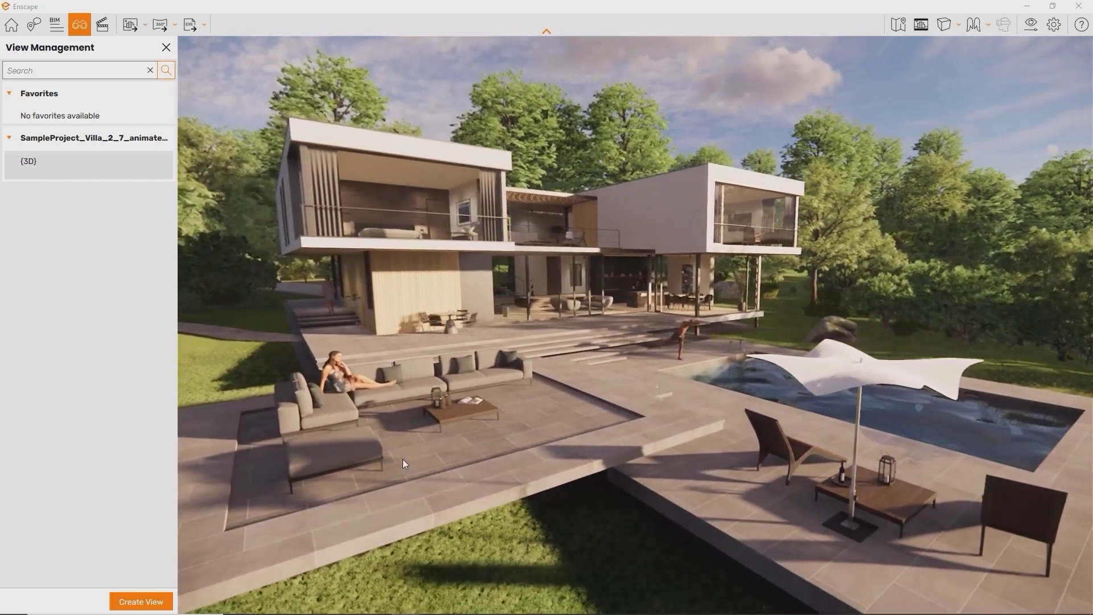
right_click_drag(535, 459, 428, 459, "shift")
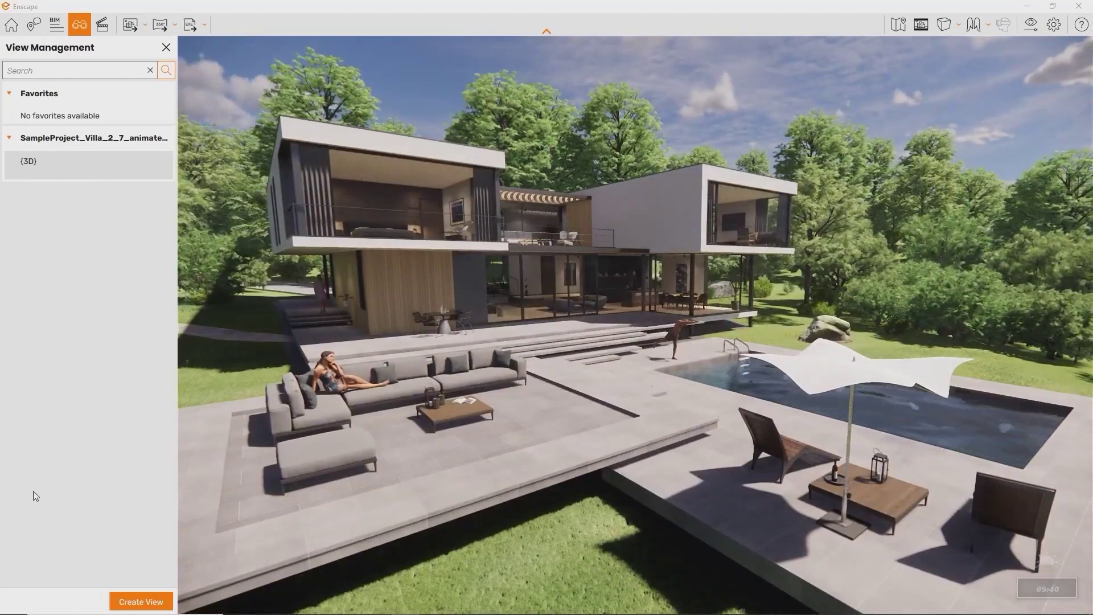
left_click(140, 603)
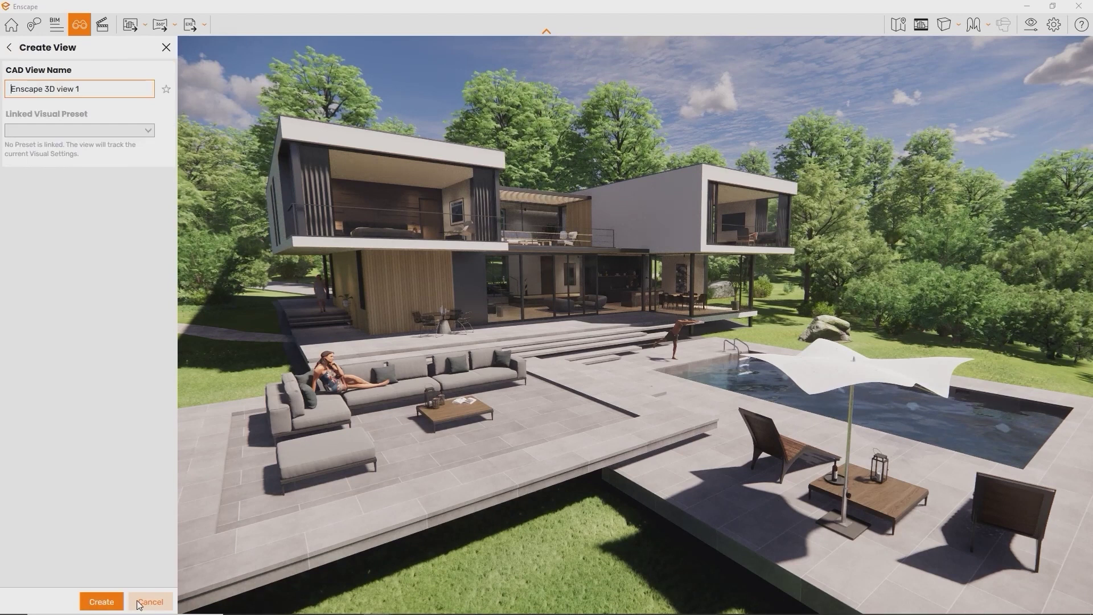
left_click(105, 603)
View the saved Enscape 3D view 2 and Enscape 3D view 3, and return to home mode.
left_click(88, 219)
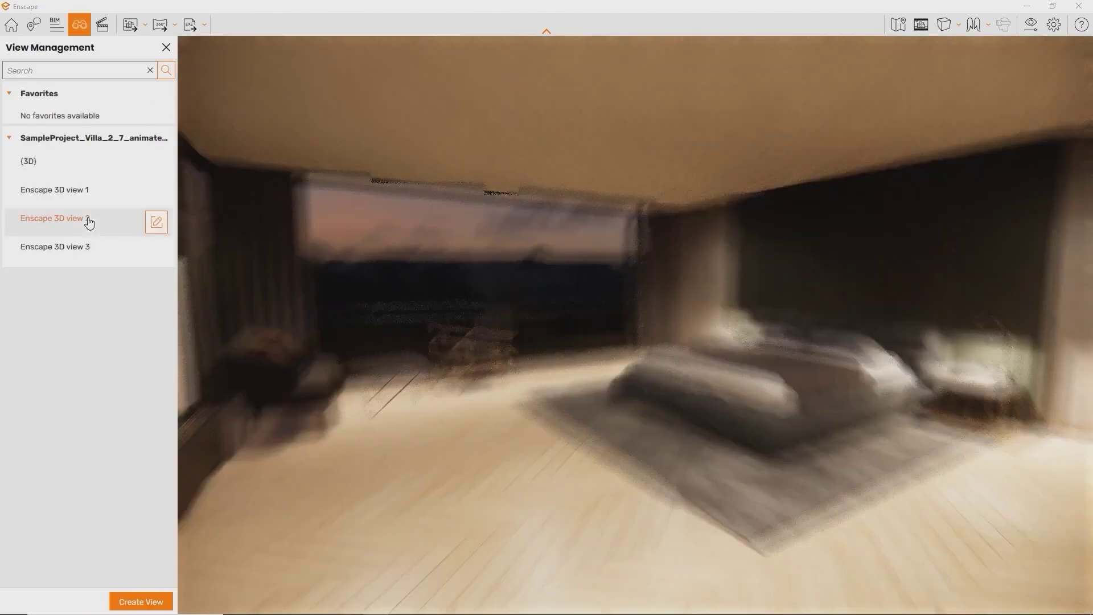
left_click(78, 255)
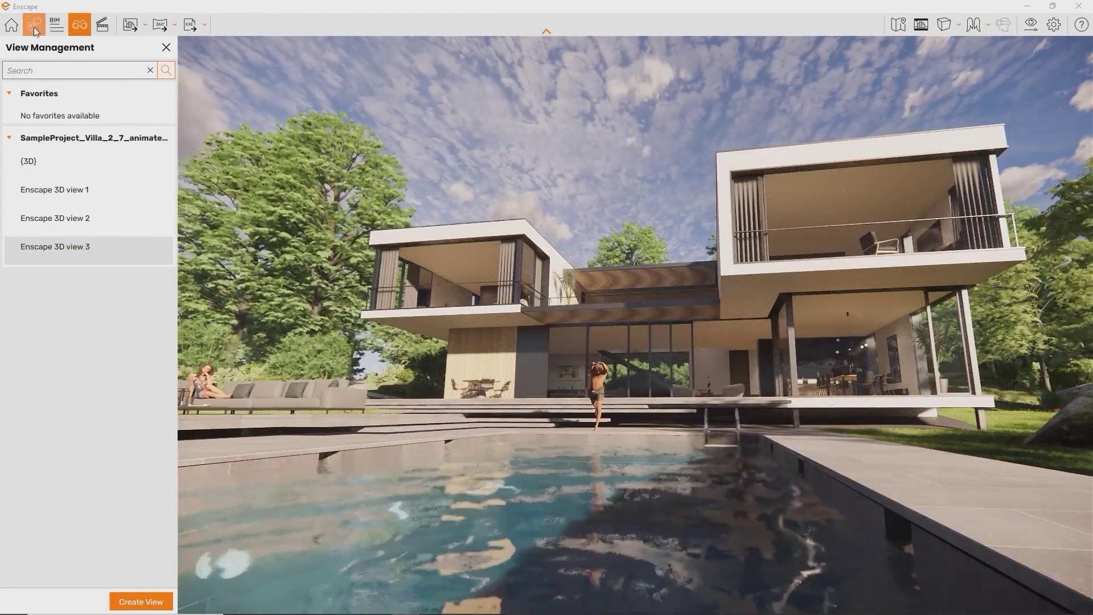
left_click(8, 29)
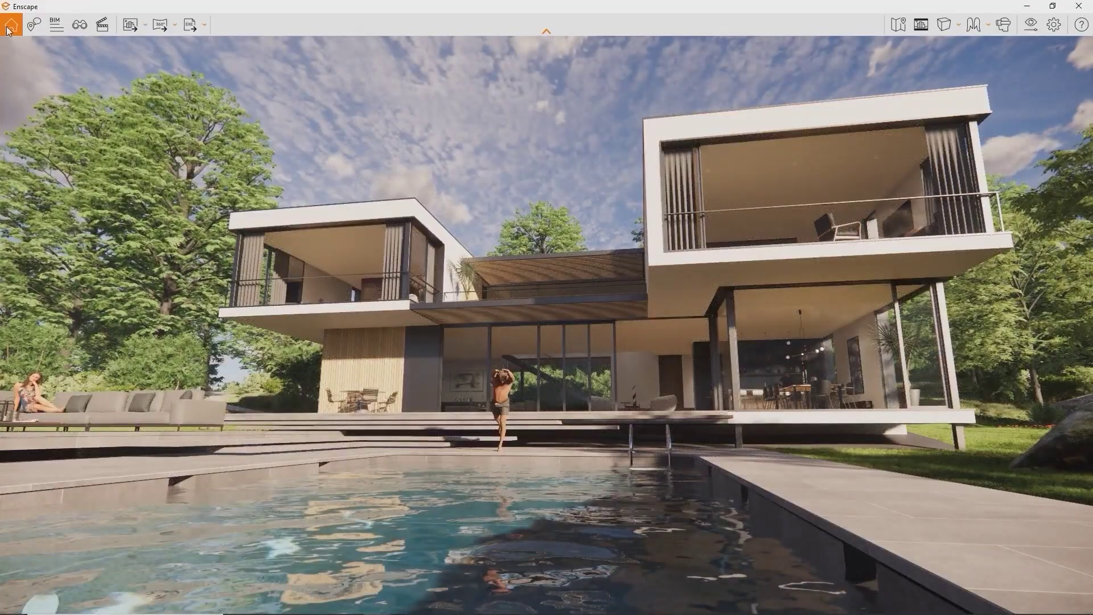
Show the navigation controls help and move the camera forward, backward, left and right beside the pool.
left_click(1085, 32)
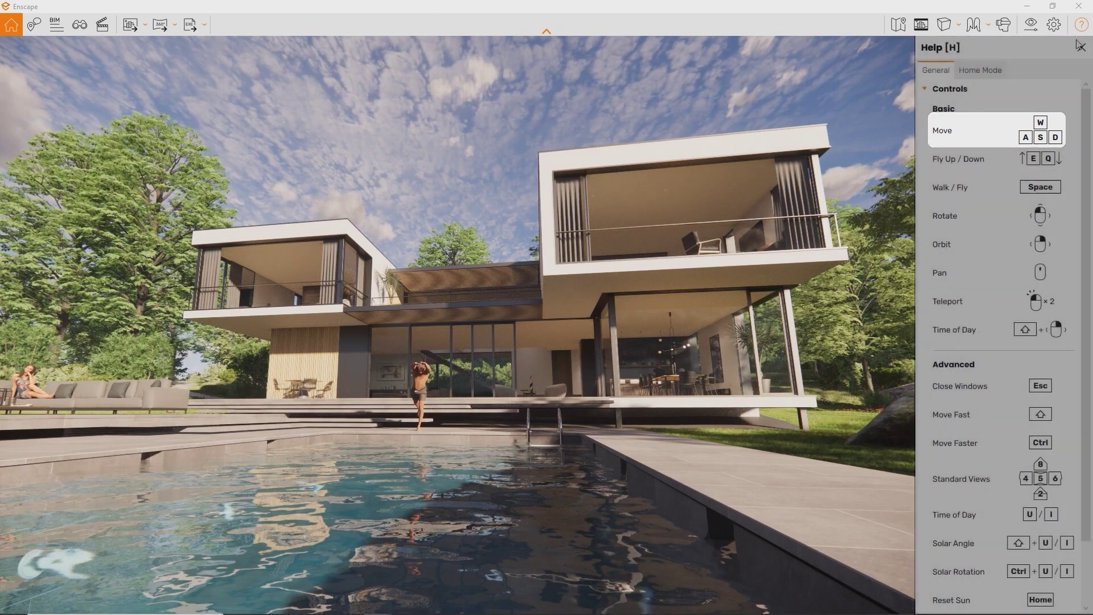
key("w")
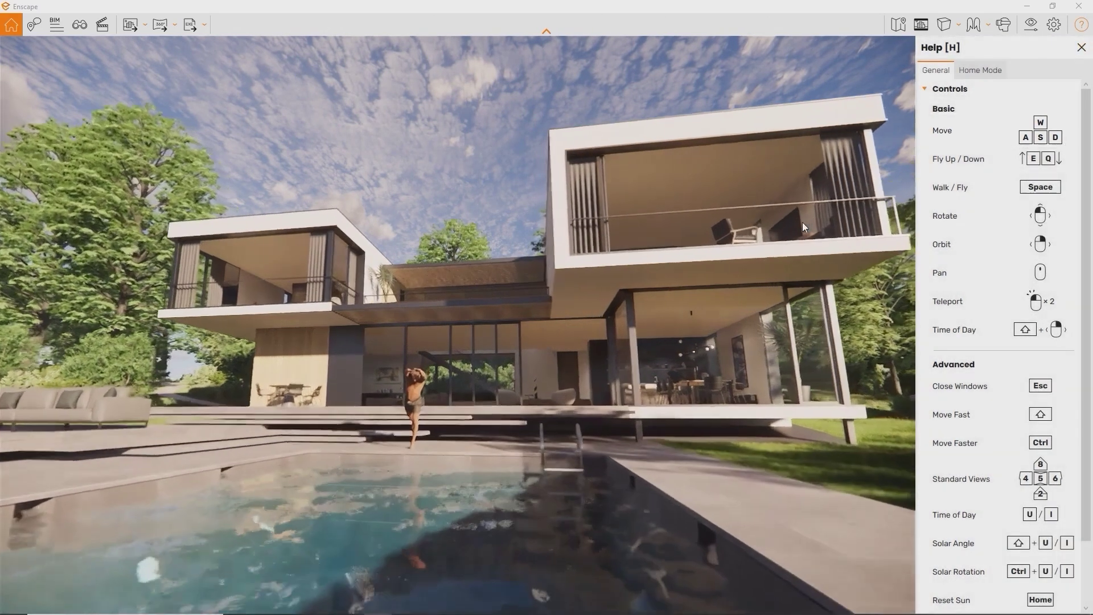
key("s")
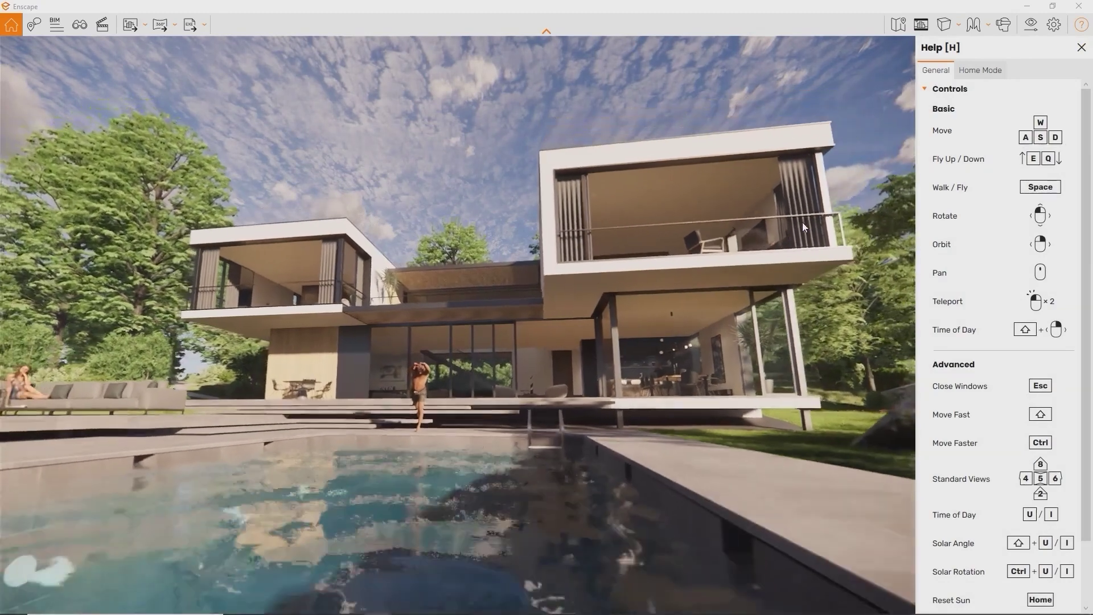
key("a")
key("d")
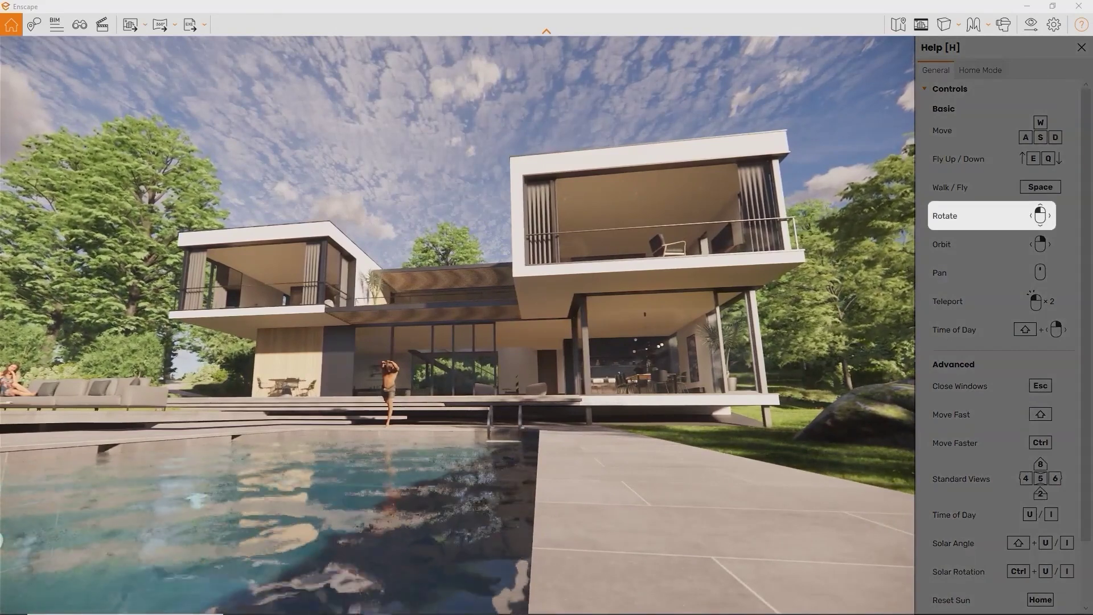
Rotate the view beside the pool and move the camera forward toward the villa.
left_click_drag(547, 319, 349, 348)
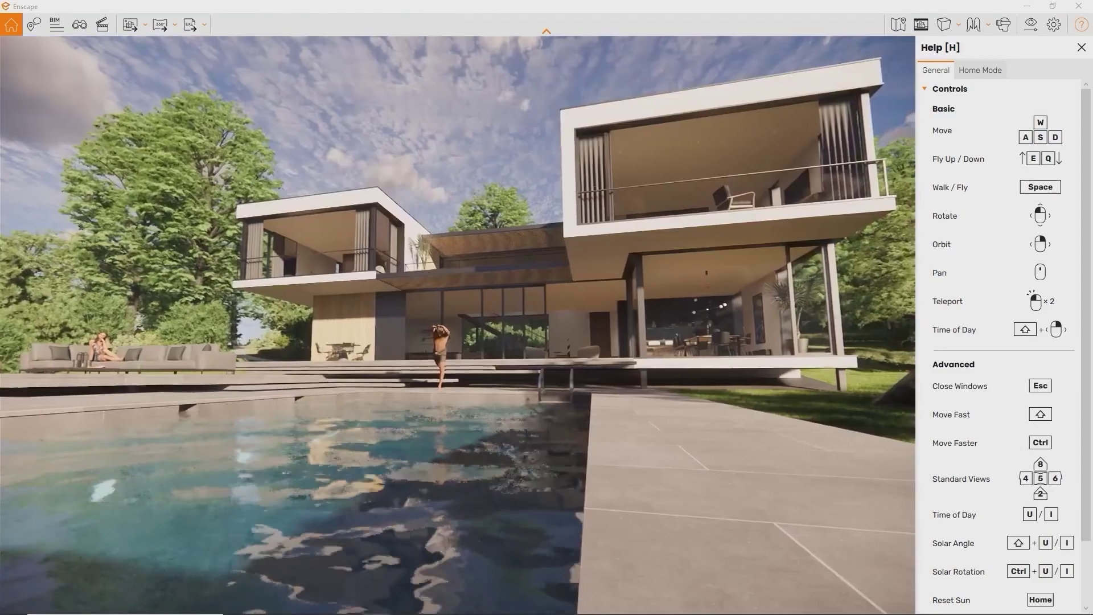
key("w")
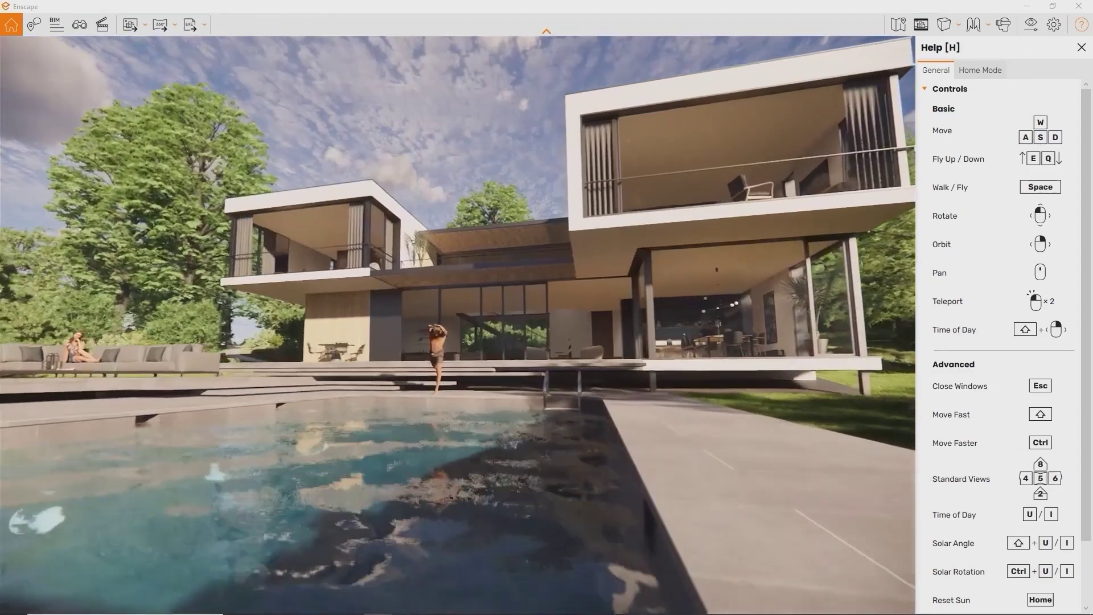
key("w")
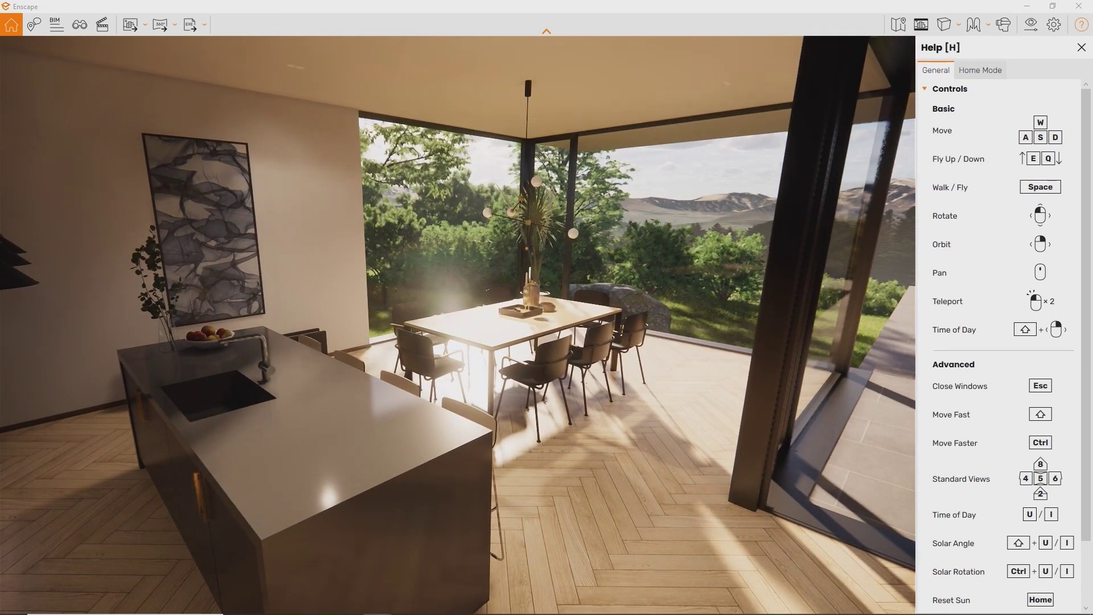
Open the renderer window settings and show the input options.
left_click(1052, 29)
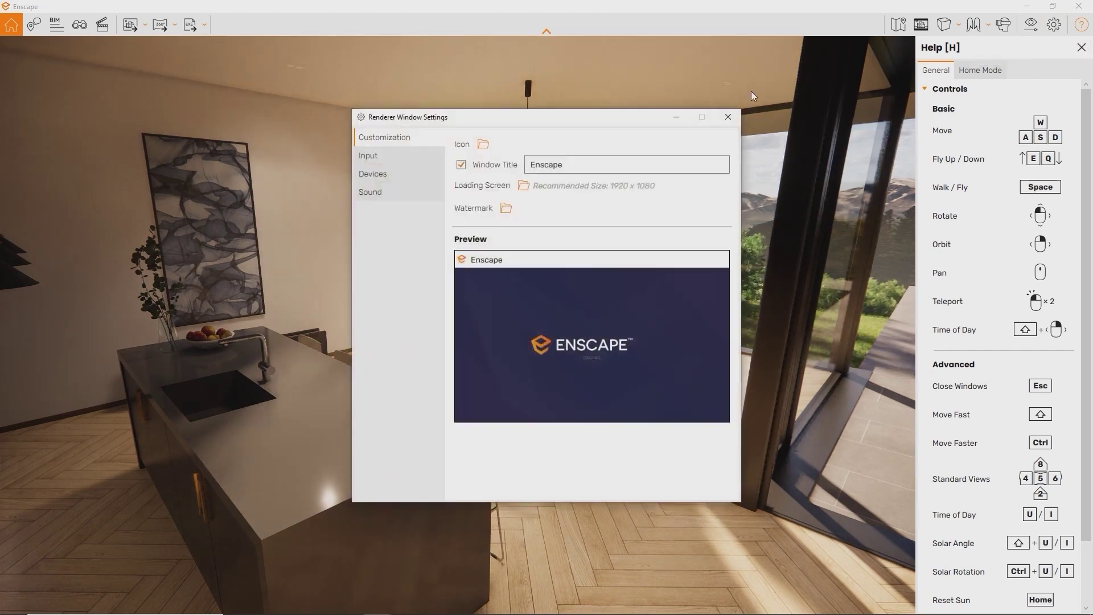
left_click(394, 162)
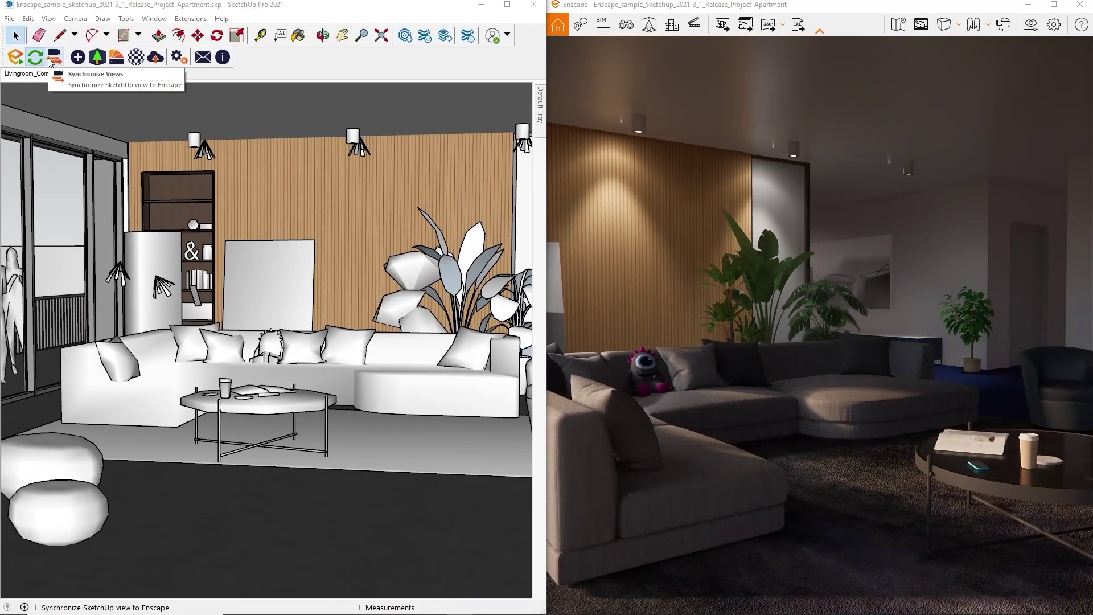
Synchronize the SketchUp and Enscape views, and navigate the living room in SketchUp to test the link.
left_click(50, 62)
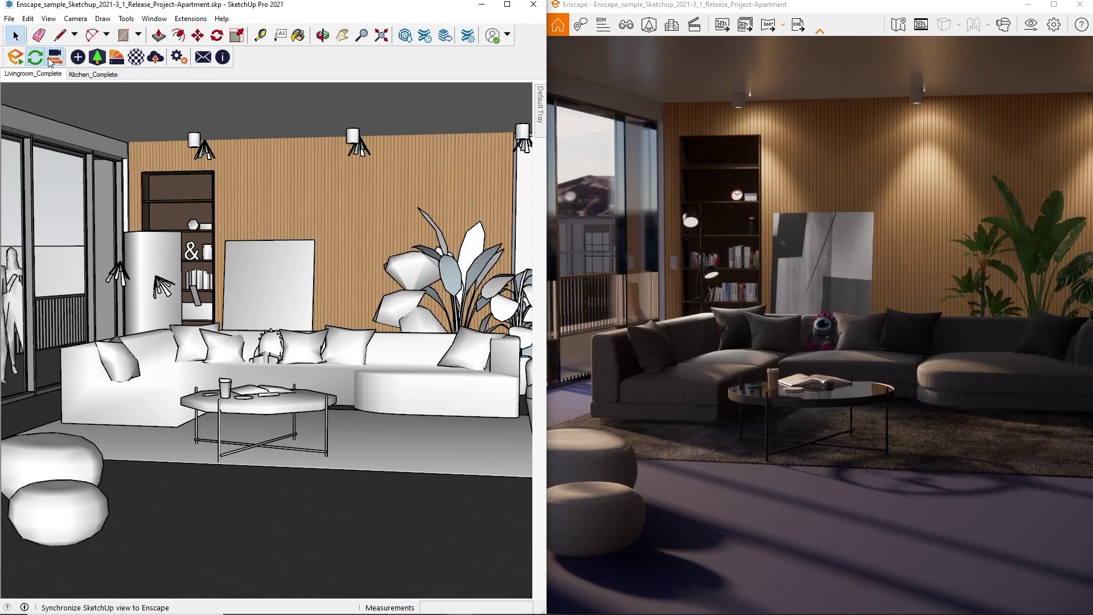
scroll(251, 276, "down", 4)
scroll(254, 276, "up", 5)
mouse_move(263, 275)
middle_mouse_down()
mouse_move(200, 246)
mouse_move(217, 262)
mouse_move(320, 264)
mouse_move(313, 292)
mouse_move(239, 273)
middle_mouse_up()
Examine the Enscape window preferences for pinning the window on top of the host application, and close the settings.
left_click(1053, 29)
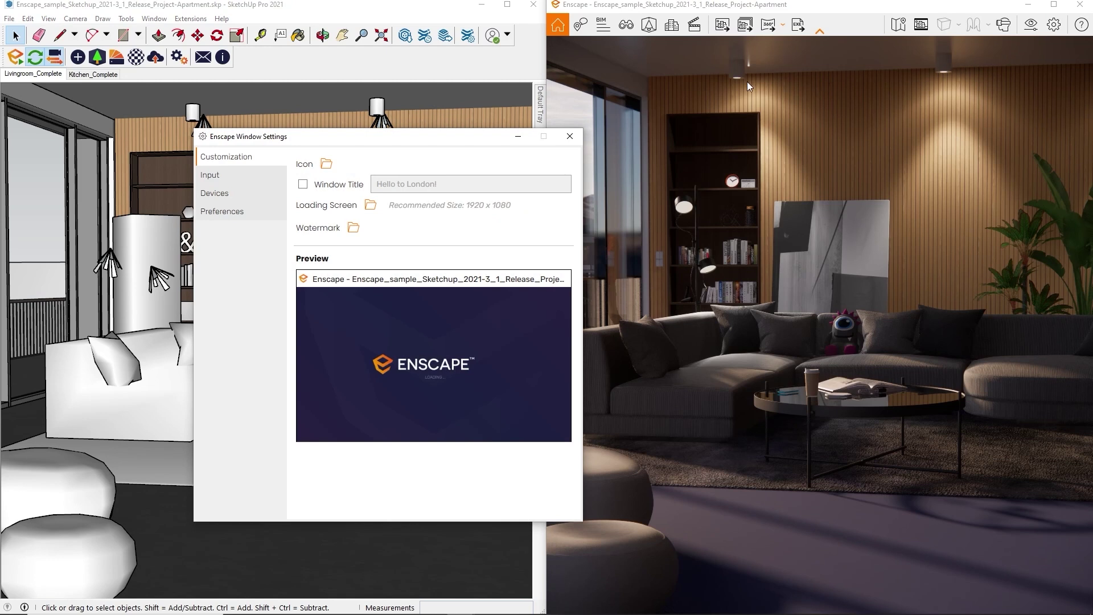
left_click(246, 216)
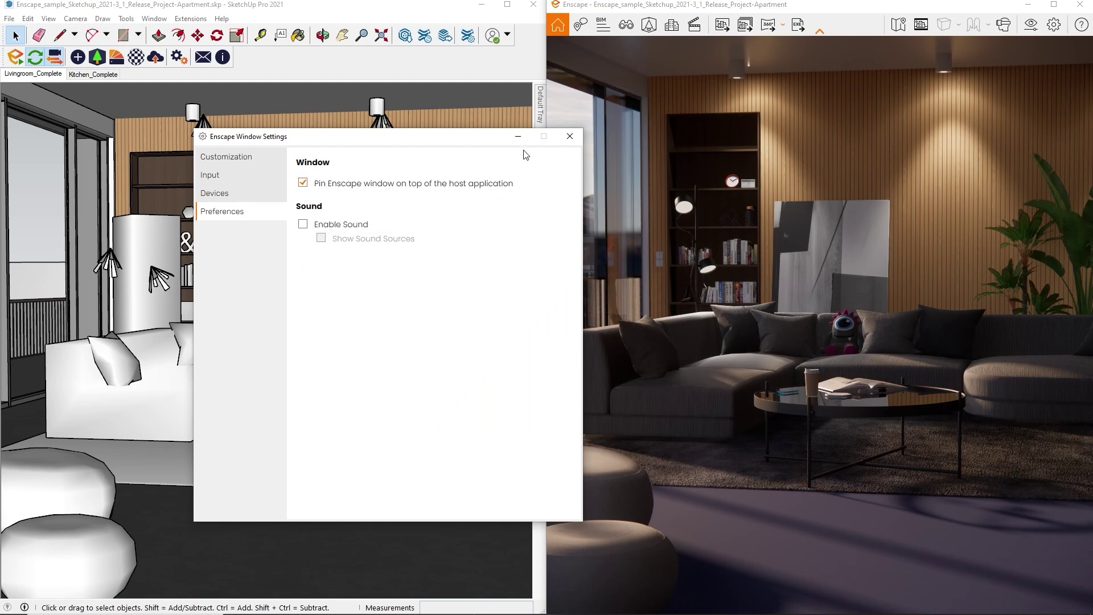
left_click(570, 136)
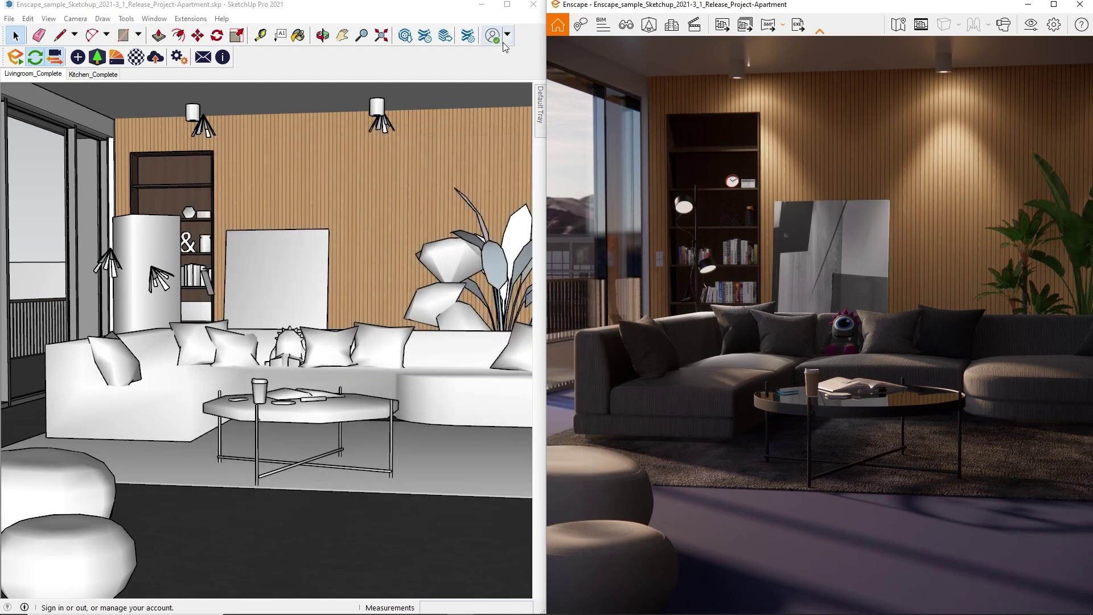
Maximize the SketchUp window and reposition the Enscape window so it floats over the model.
left_click(512, 16)
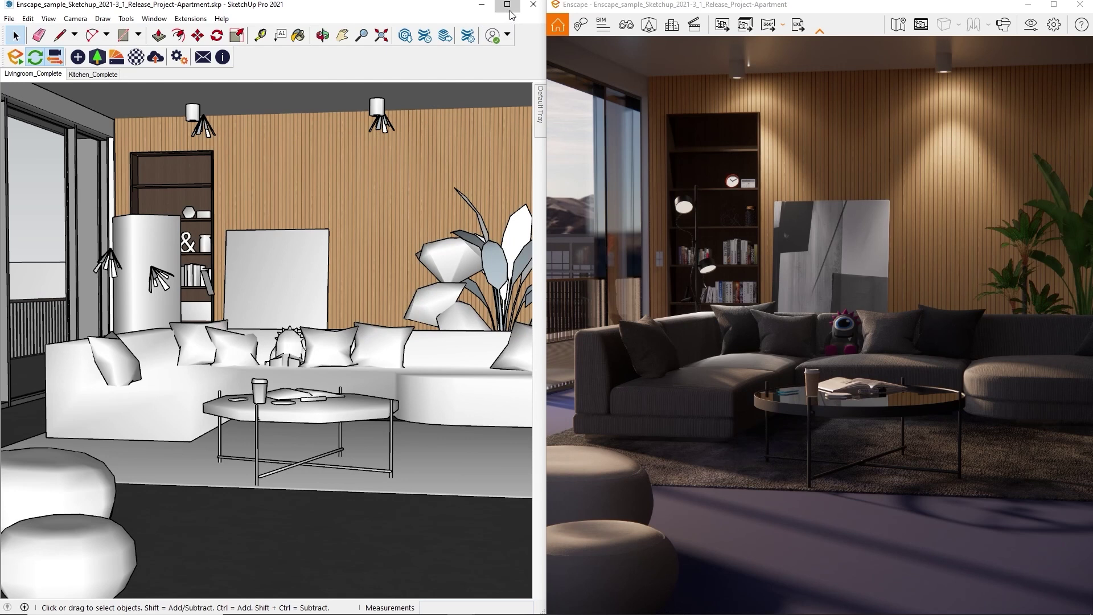
left_click(511, 10)
left_click_drag(653, 9, 555, 79)
Move the rear pouf across the floor to the other side of the front pouf in the SketchUp living room.
scroll(252, 300, "down", 2)
mouse_move(300, 317)
middle_mouse_down()
mouse_move(340, 342)
mouse_move(309, 320)
mouse_move(307, 334)
middle_mouse_up()
left_click(318, 456)
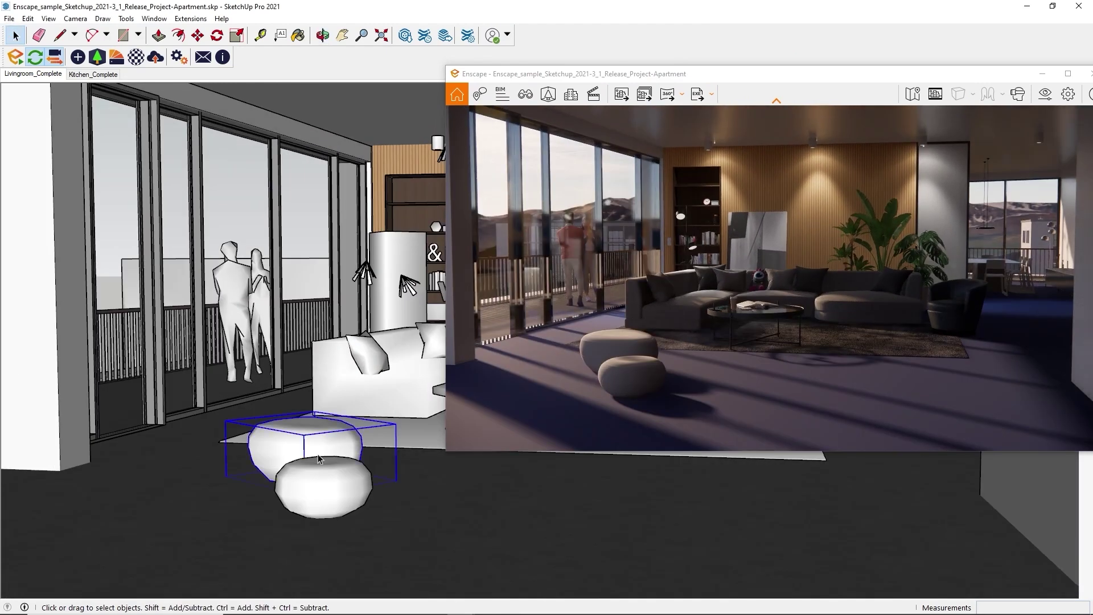
key("m")
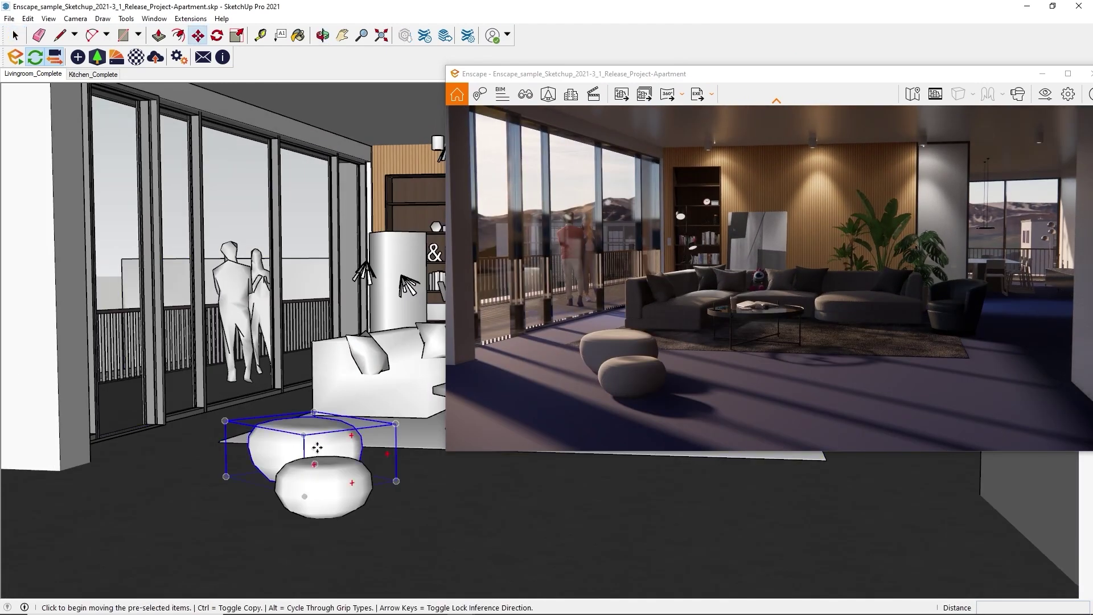
left_click(317, 446)
left_click(478, 510)
left_click(336, 484)
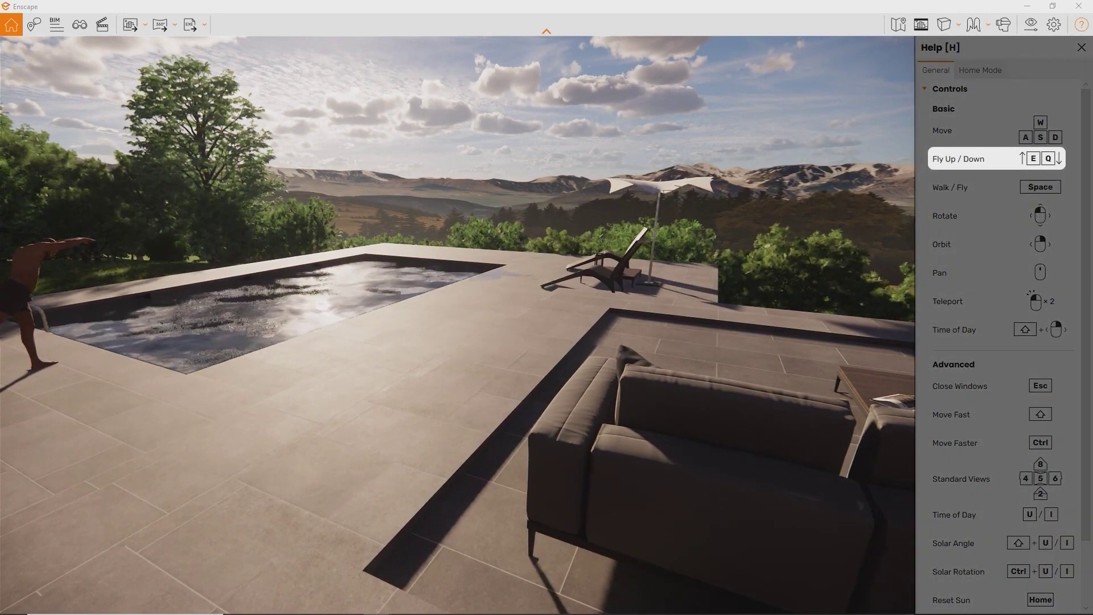
Return to the Enscape villa scene, fly up and down over the terrace, look around, and teleport toward the house.
key("e")
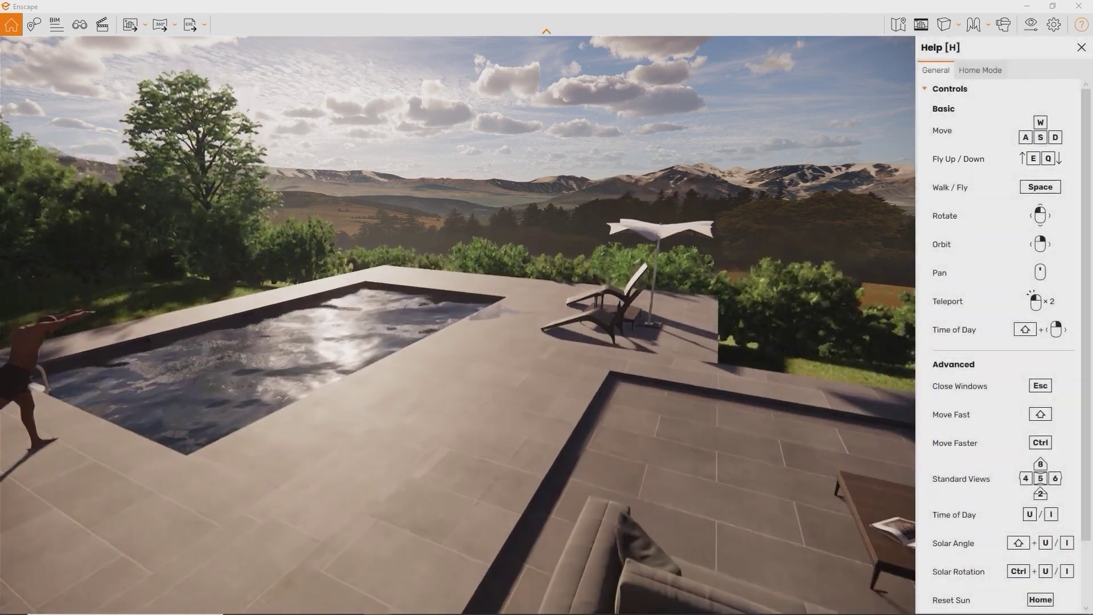
key("q")
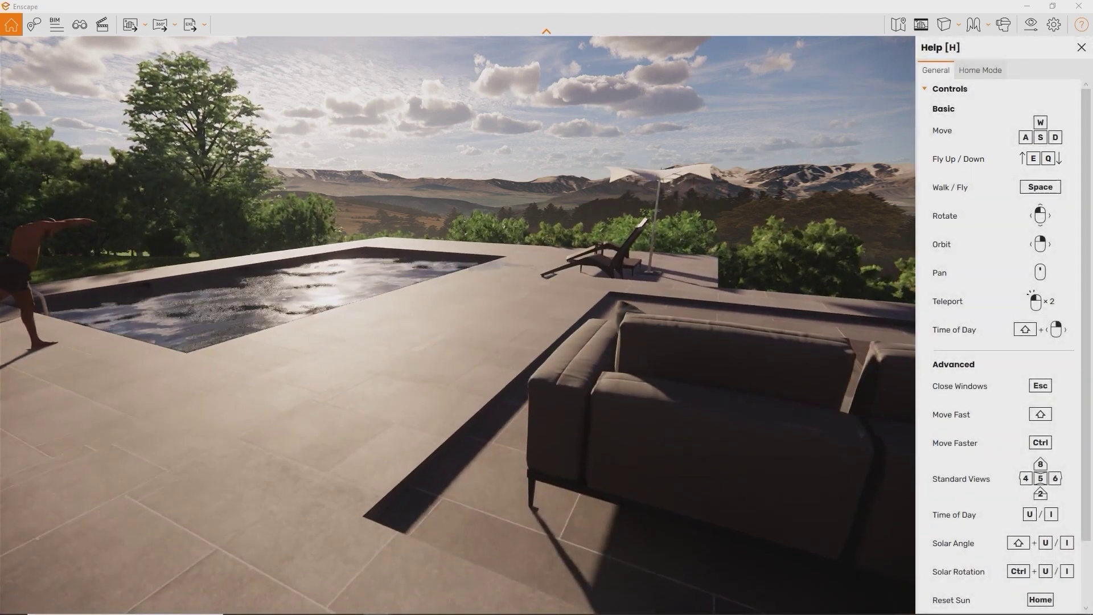
key("w")
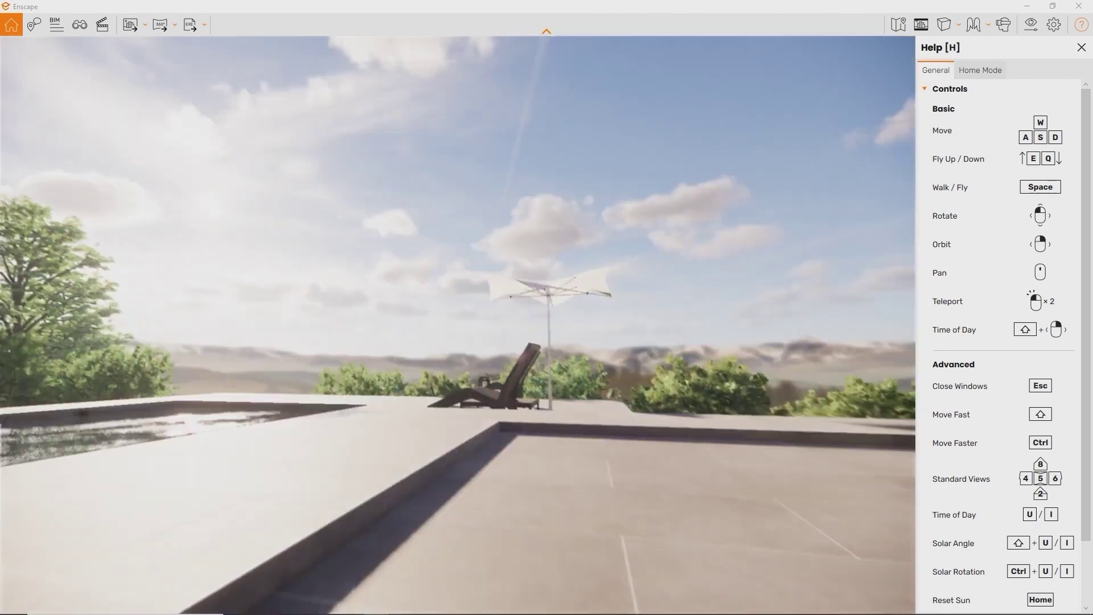
left_click_drag(458, 326, 211, 337)
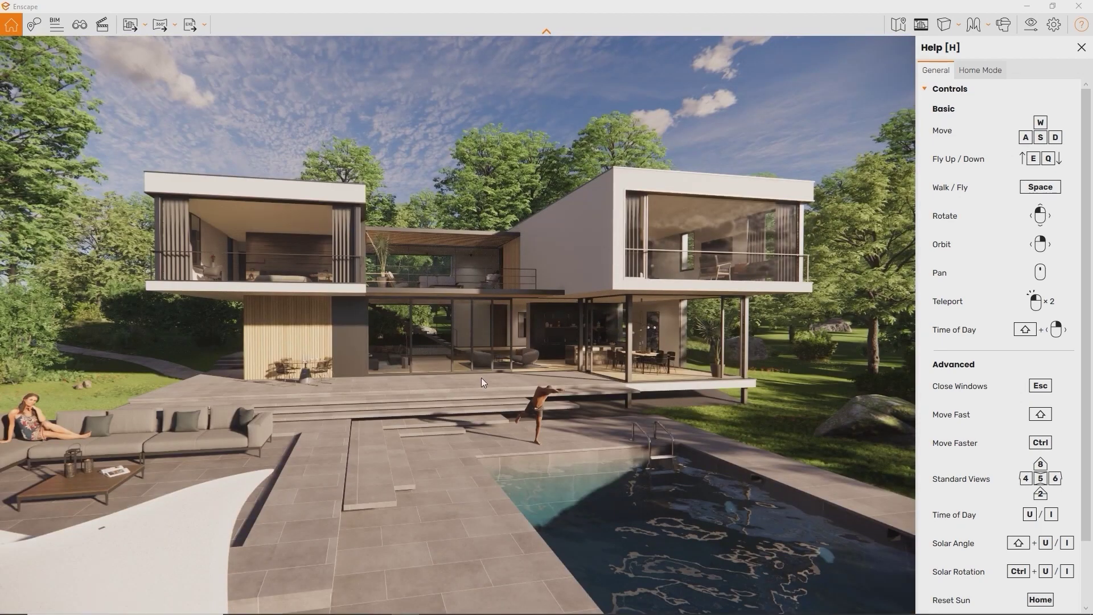
double_click(481, 378)
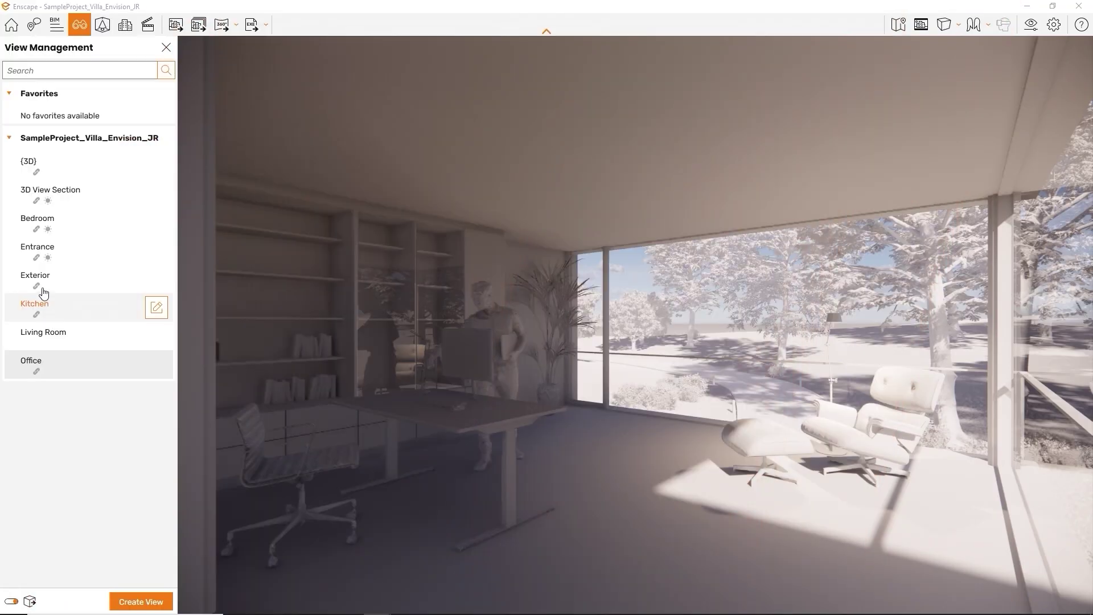
View the saved Entrance, 3D View Section and Bedroom views of the villa.
left_click(45, 258)
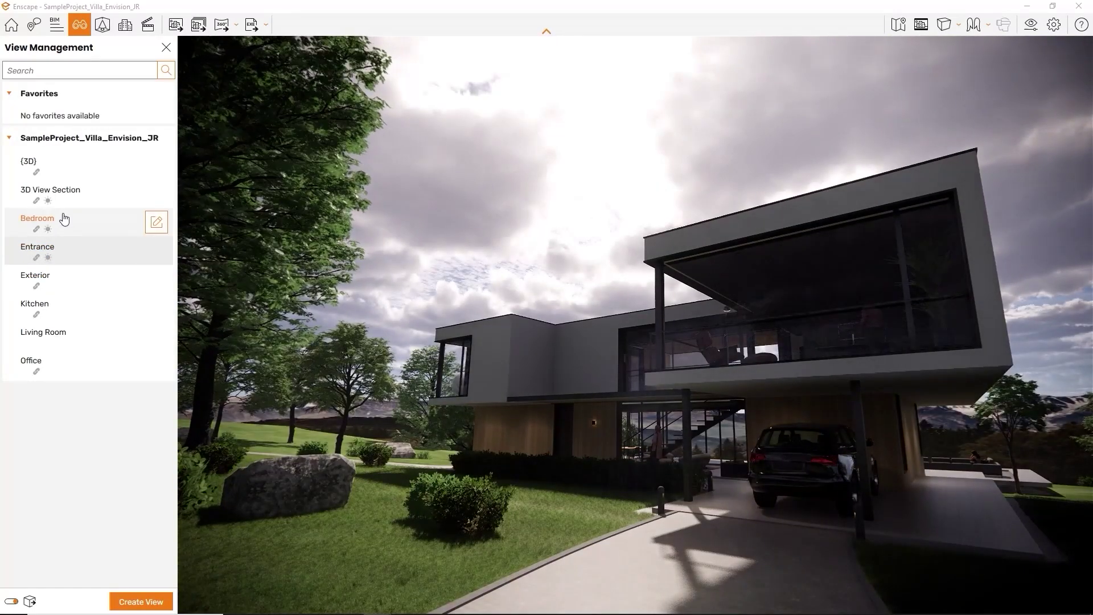
left_click(65, 196)
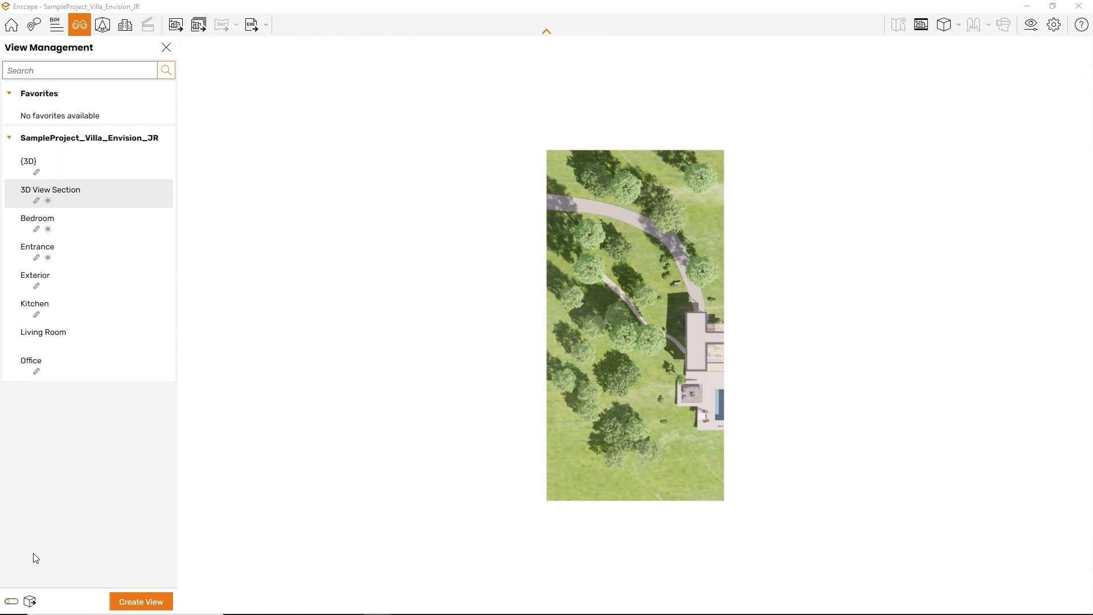
left_click(58, 235)
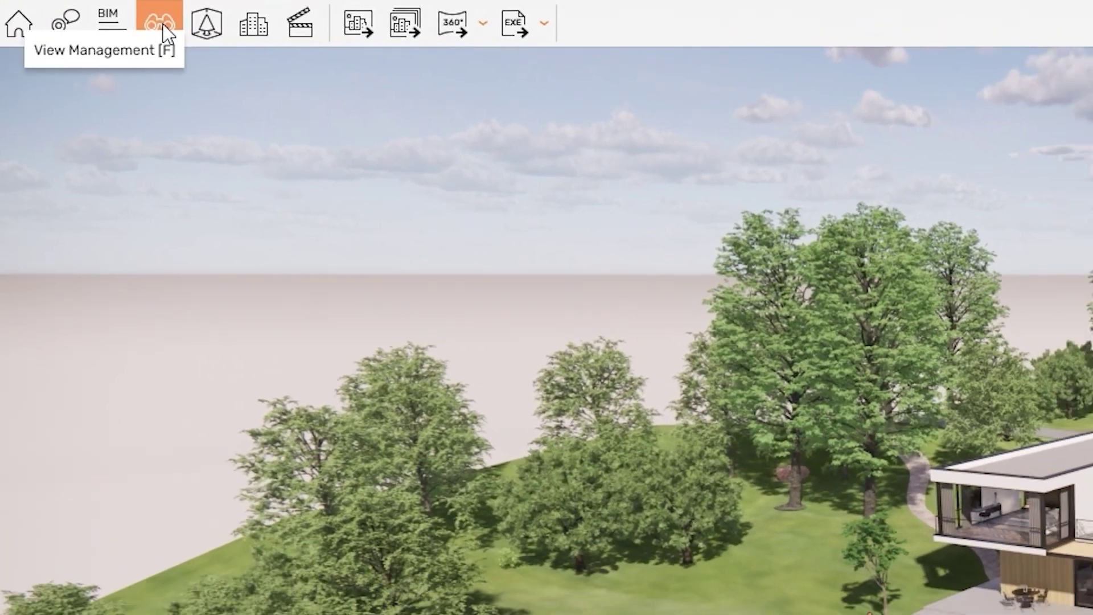
Show the list of saved views in View Management beside the villa overview.
left_click(171, 26)
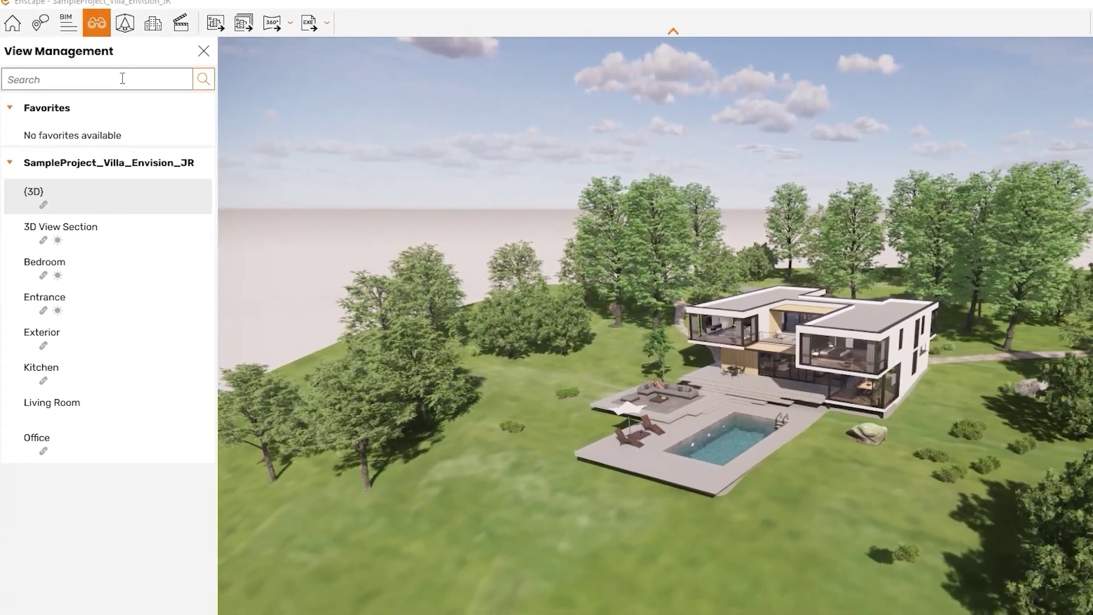
mouse_move(96, 247)
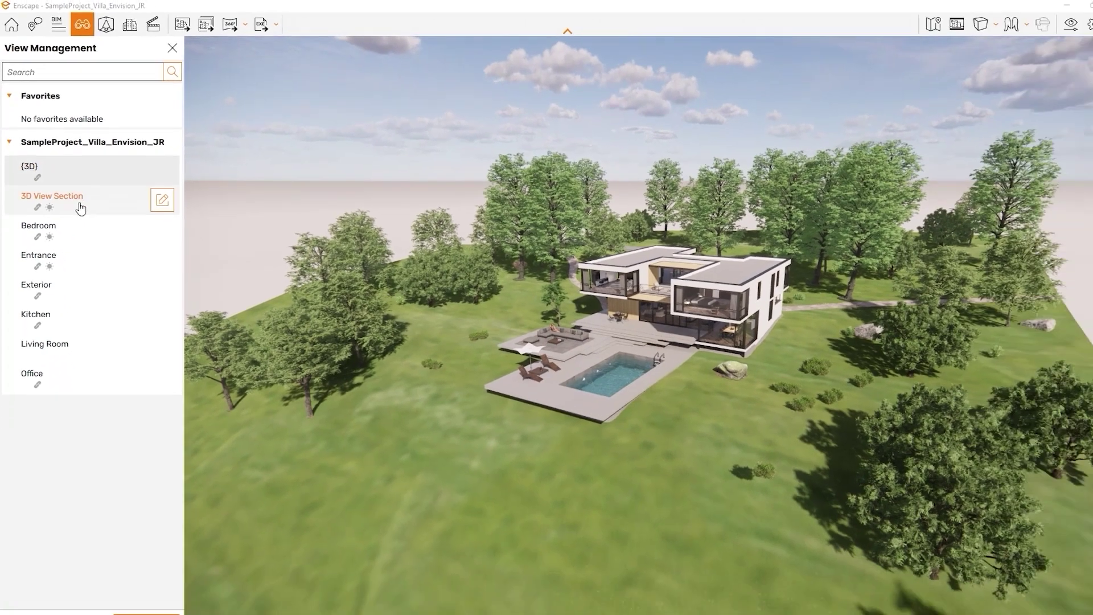
View the saved 3D View Section, Bedroom and Entrance views of the villa, and return to 3D View Section.
left_click(78, 200)
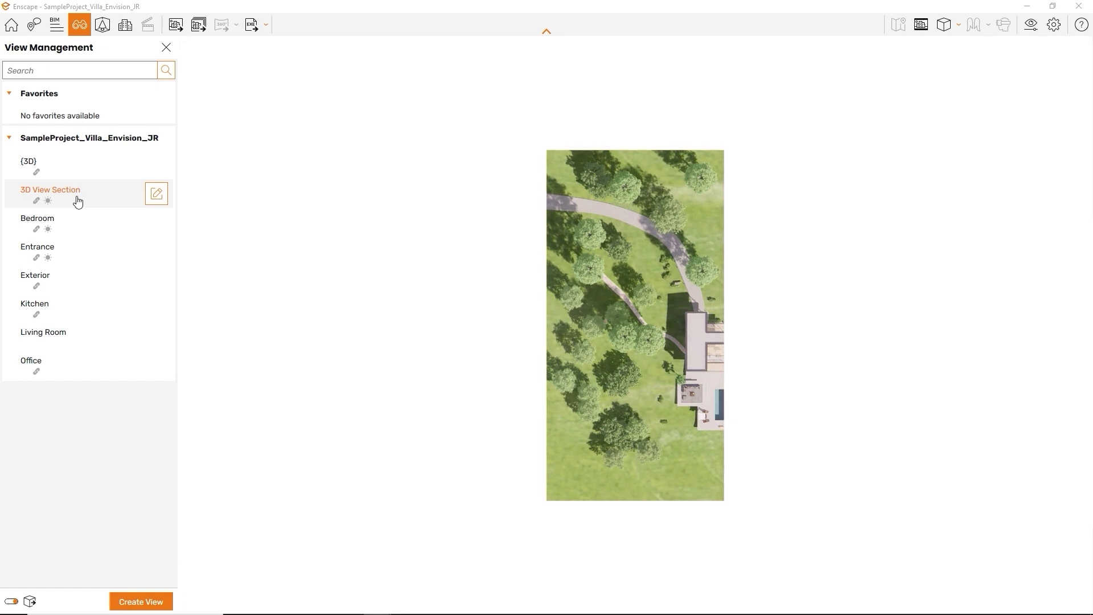
left_click(73, 222)
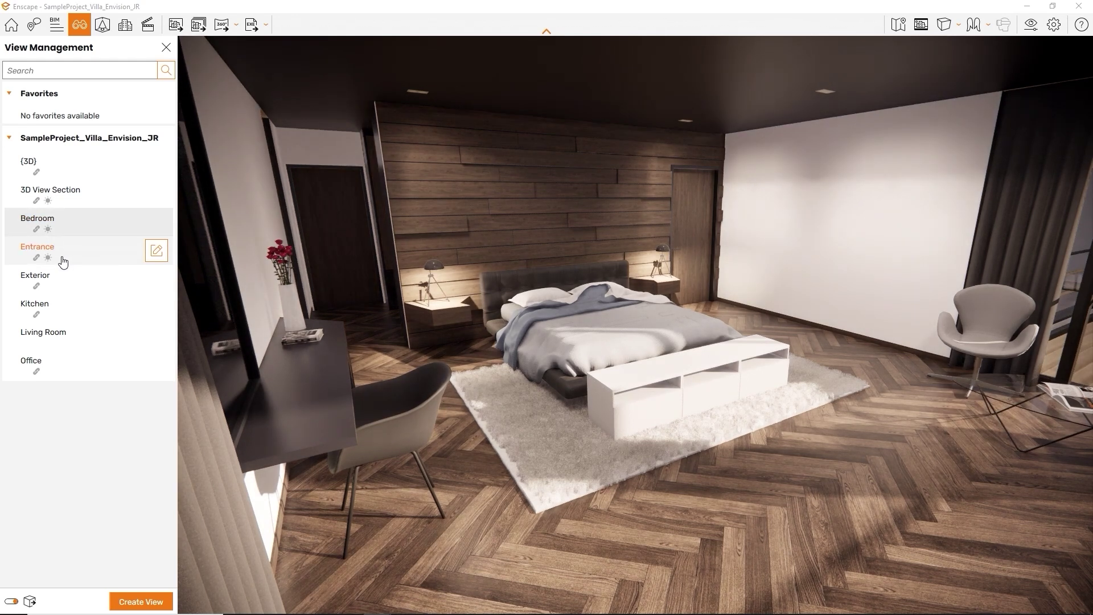
left_click(62, 260)
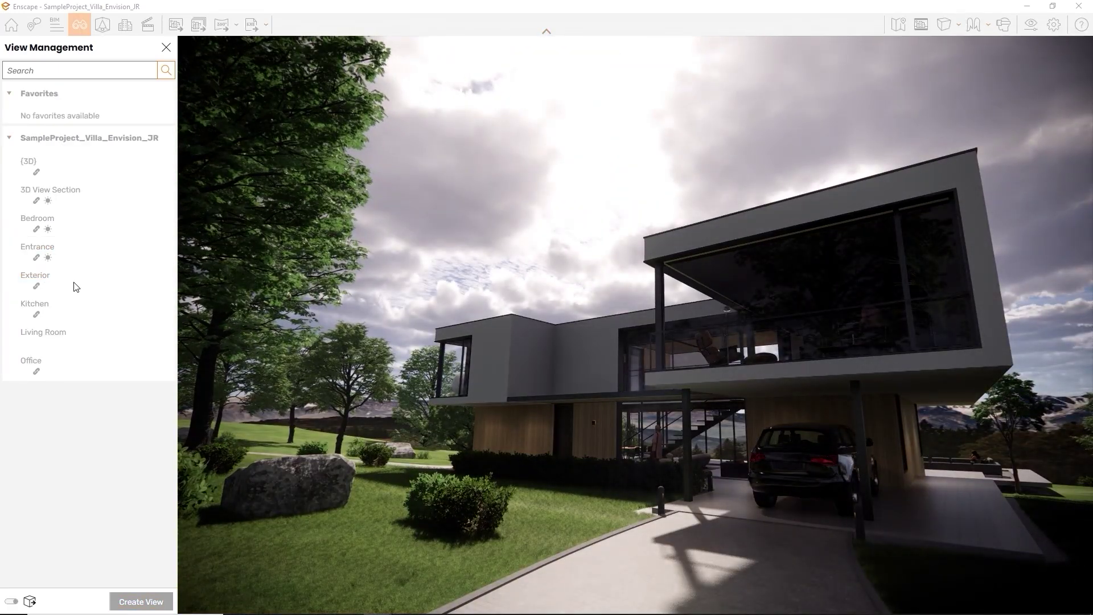
left_click(64, 193)
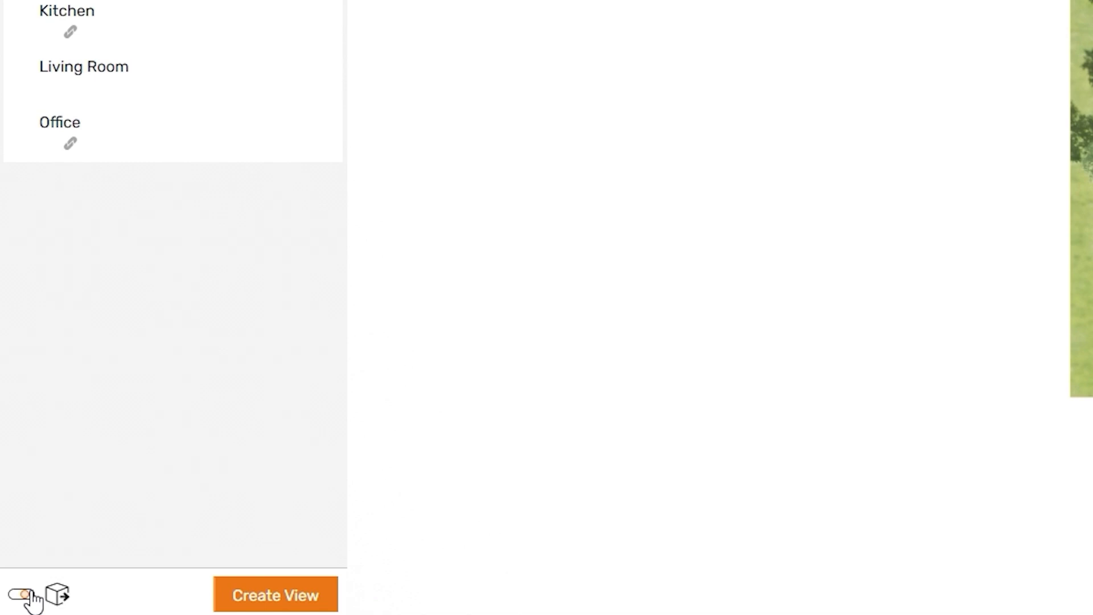
Turn off geometry loading on view changes and view Bedroom, Exterior and Kitchen, backing the camera out of the bedroom.
left_click(31, 593)
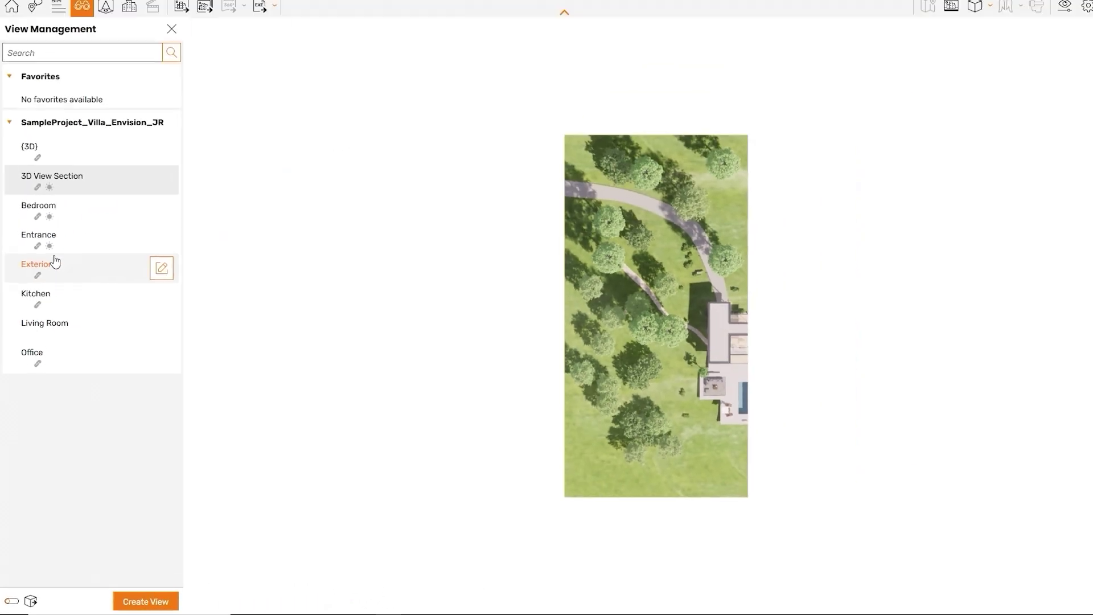
left_click(59, 220)
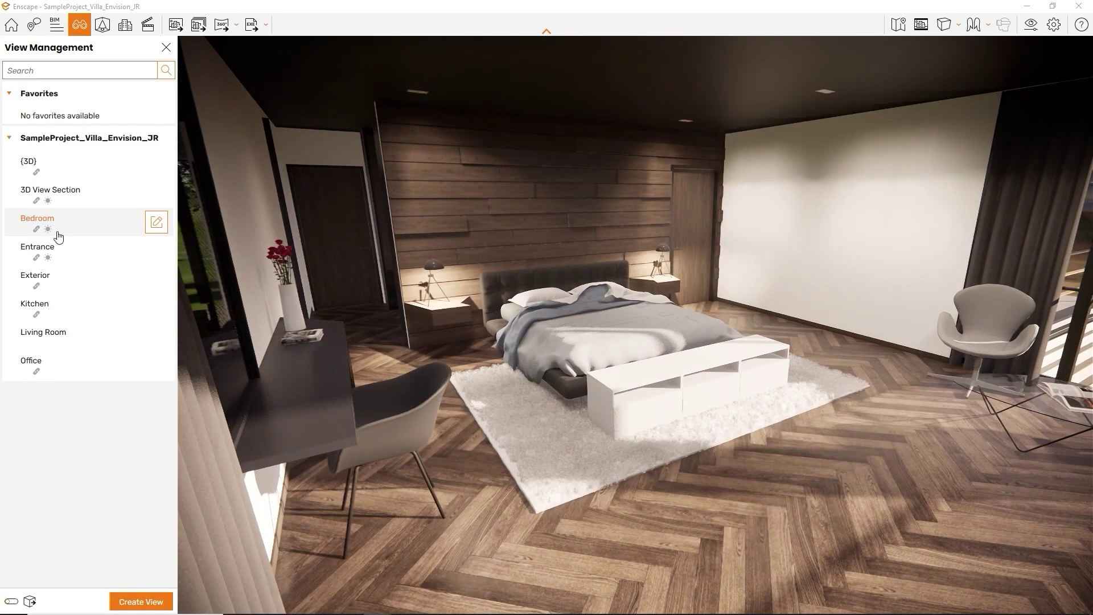
key("s")
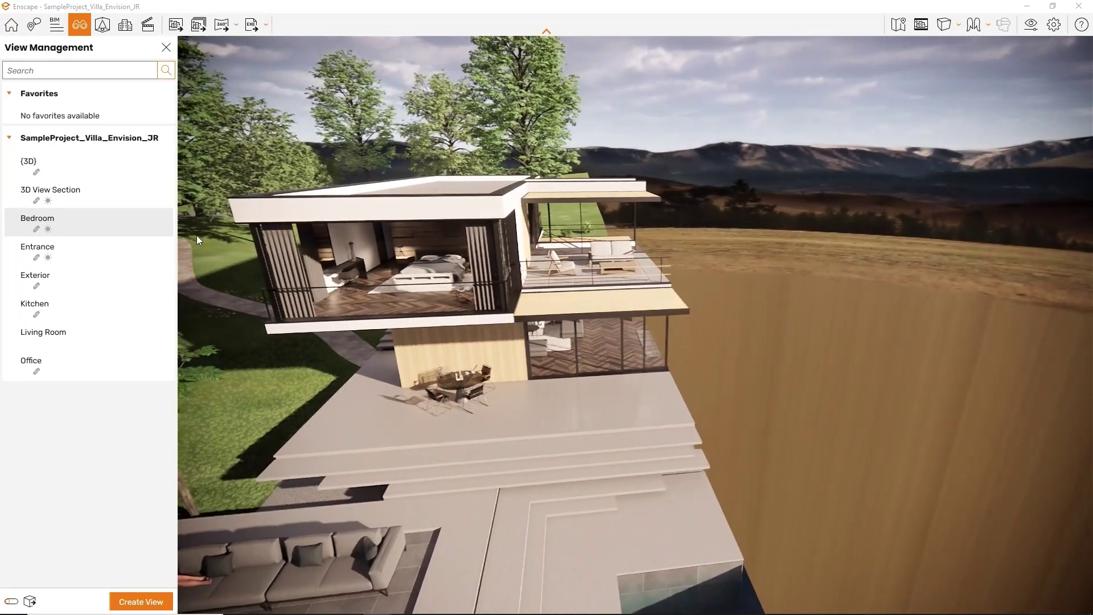
left_click(81, 277)
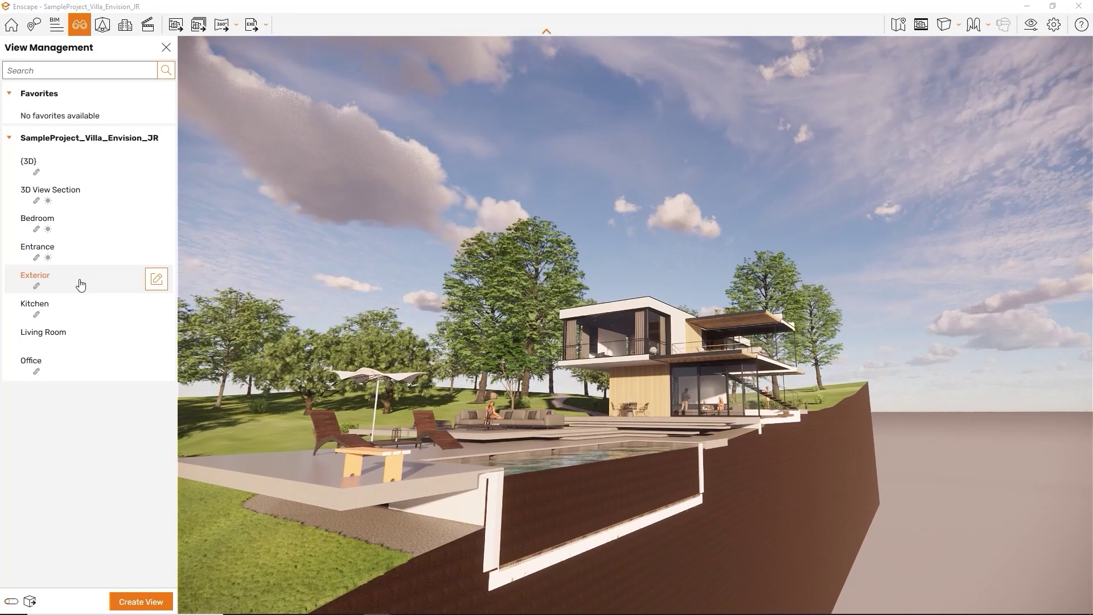
left_click(74, 314)
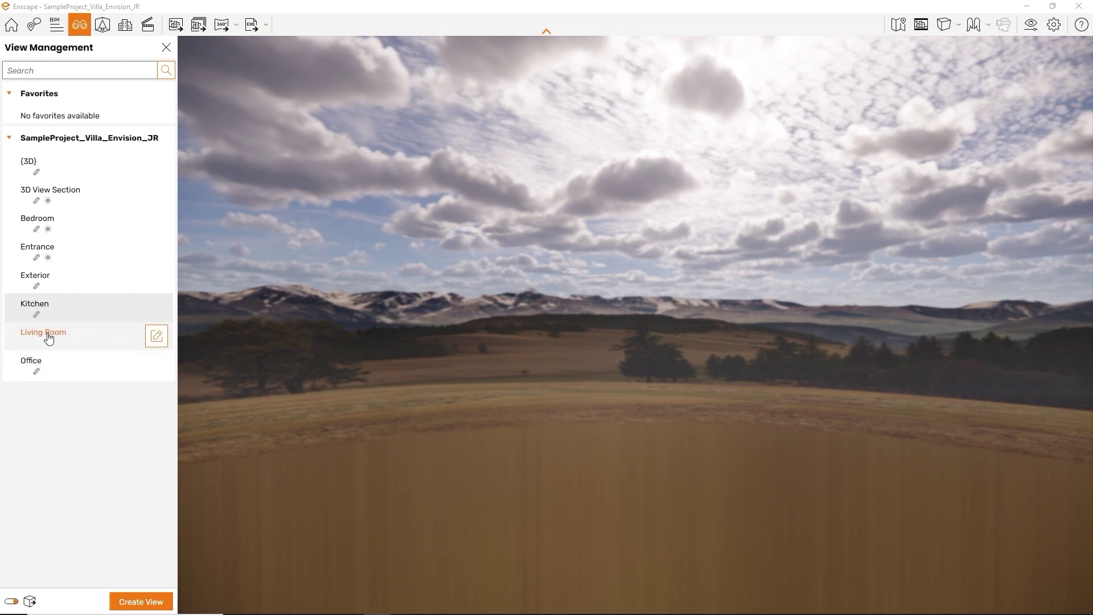
View Kitchen with geometry loading on, reopen 3D View Section, and fly back out of Bedroom with geometry loading off.
left_click(46, 306)
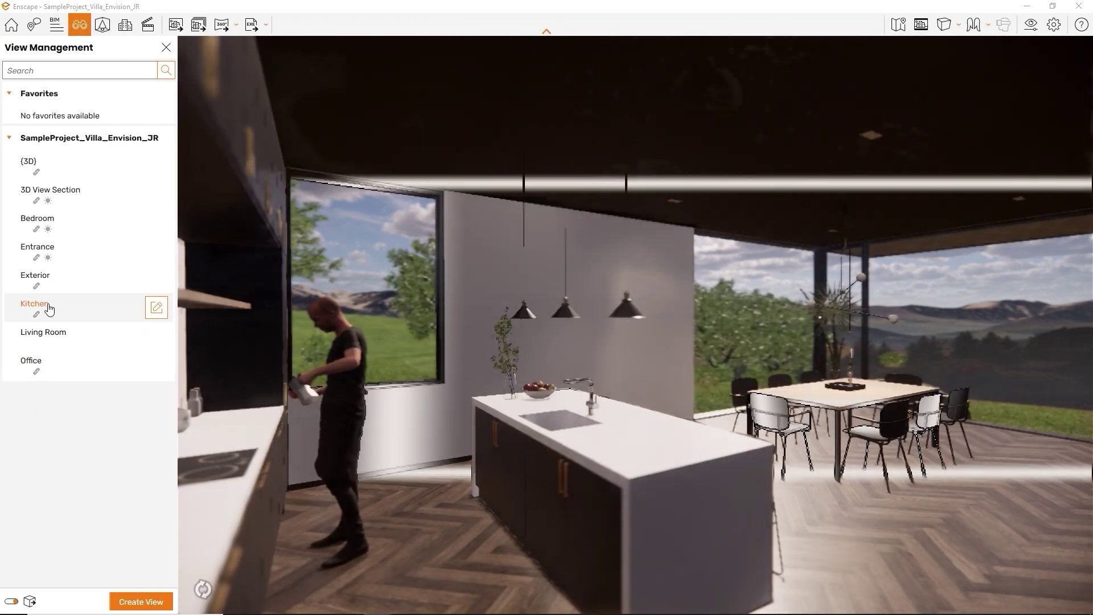
left_click(66, 199)
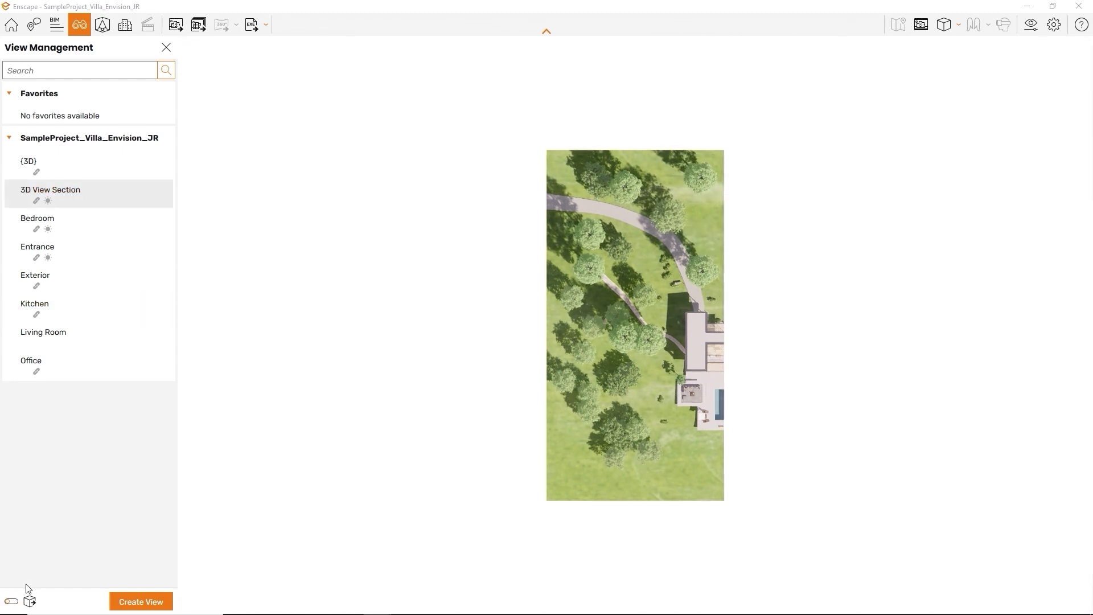
left_click(59, 235)
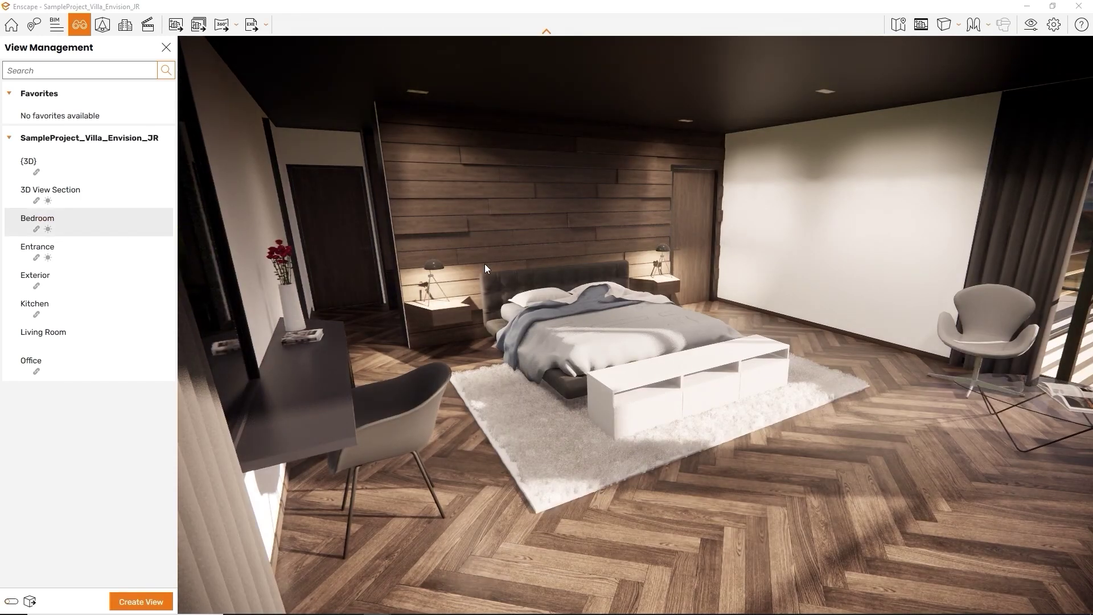
key("s")
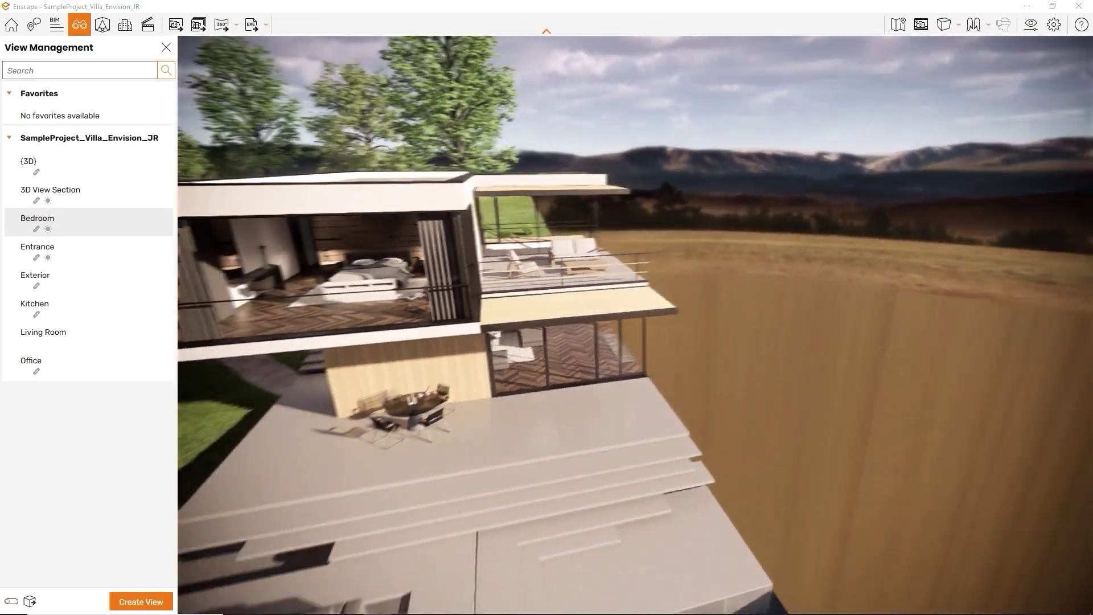
Edit the Office view to save the Enscape sun position at azimuth 90° and altitude 18°, and mark it as a favorite.
left_click(73, 363)
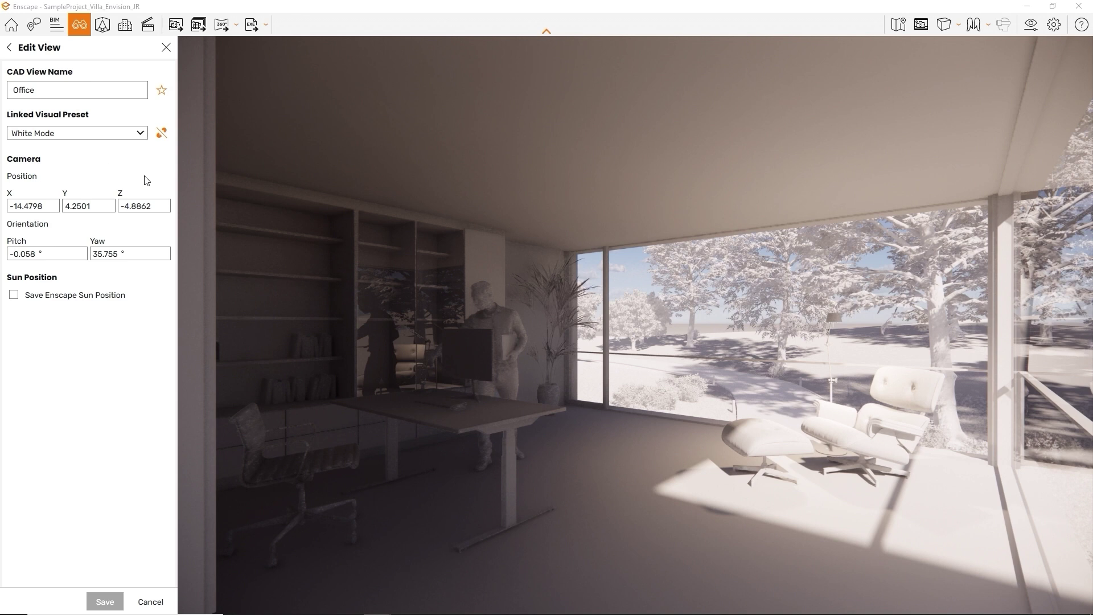
left_click(26, 299)
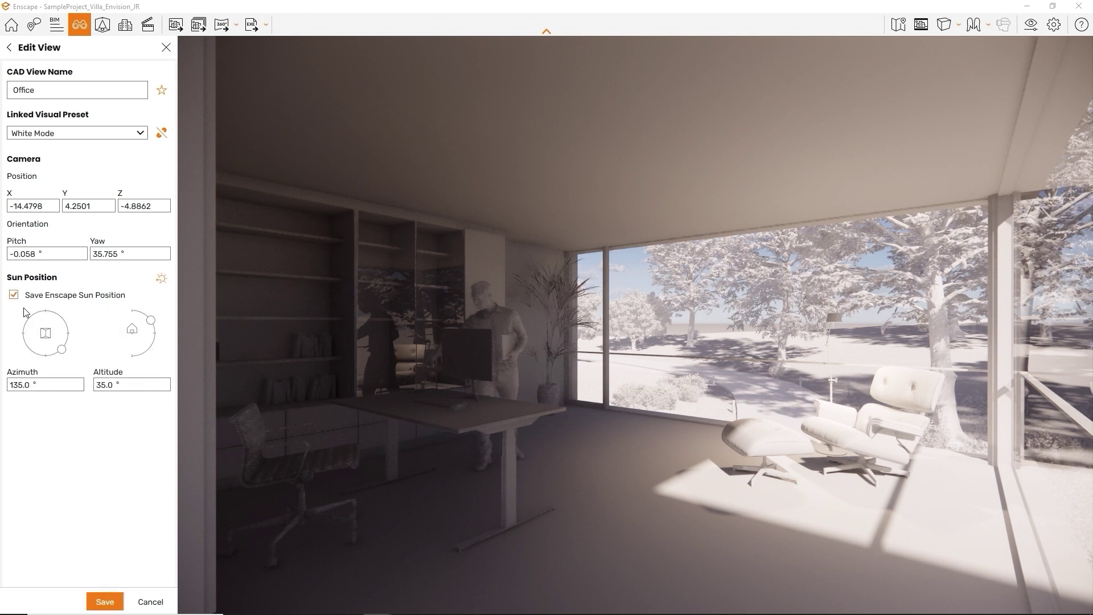
left_click_drag(64, 354, 69, 333)
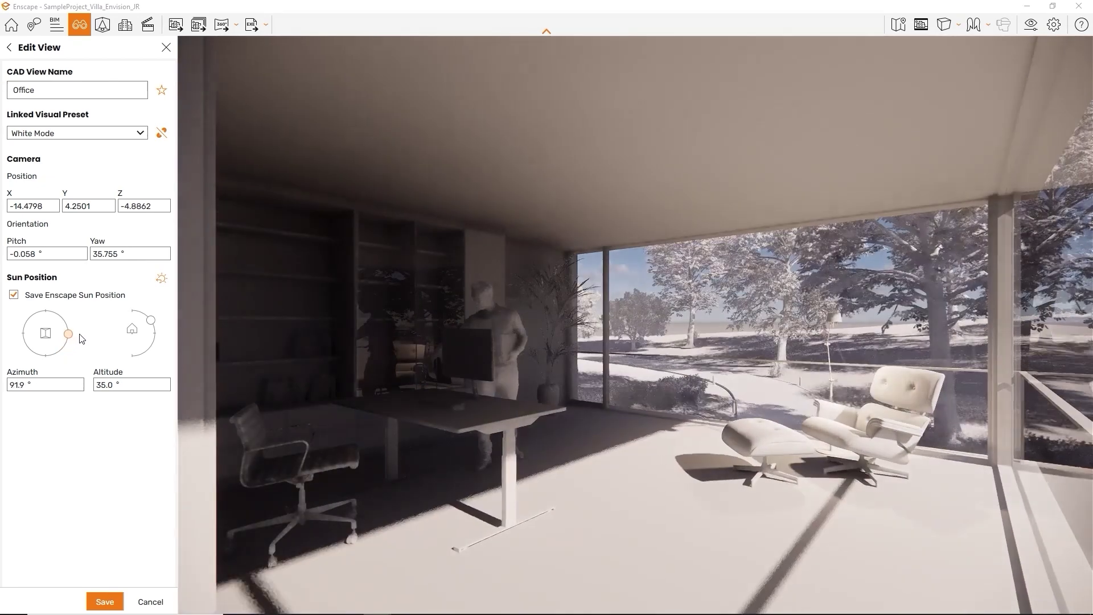
left_click_drag(152, 325, 141, 343)
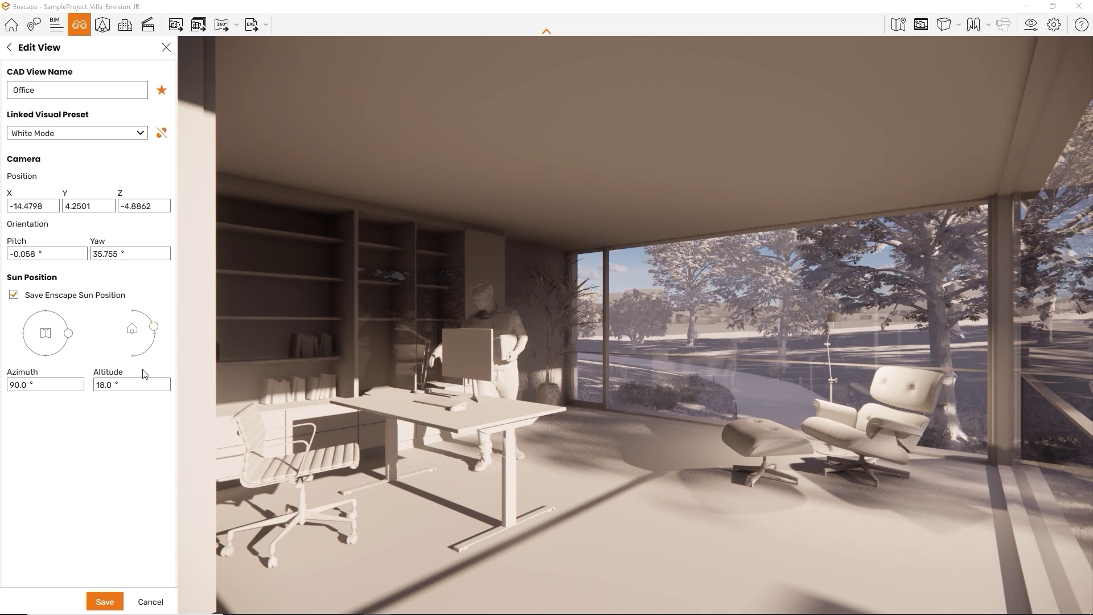
left_click(118, 602)
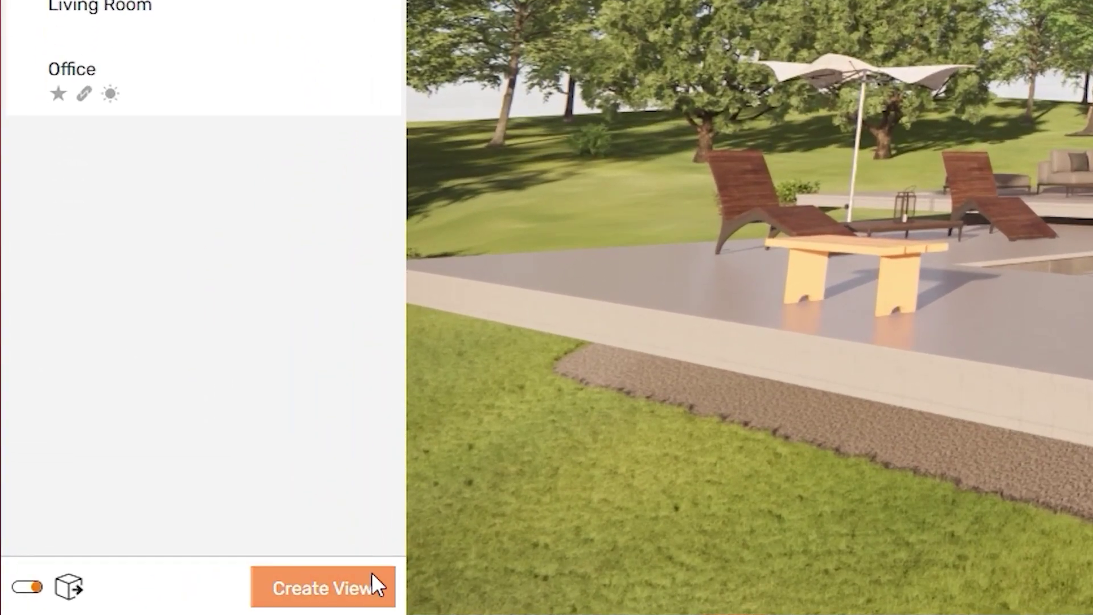
Starting from the Office view, create an elevated view of the villa and pool with the White Mode preset and sun position saved.
left_click(376, 599)
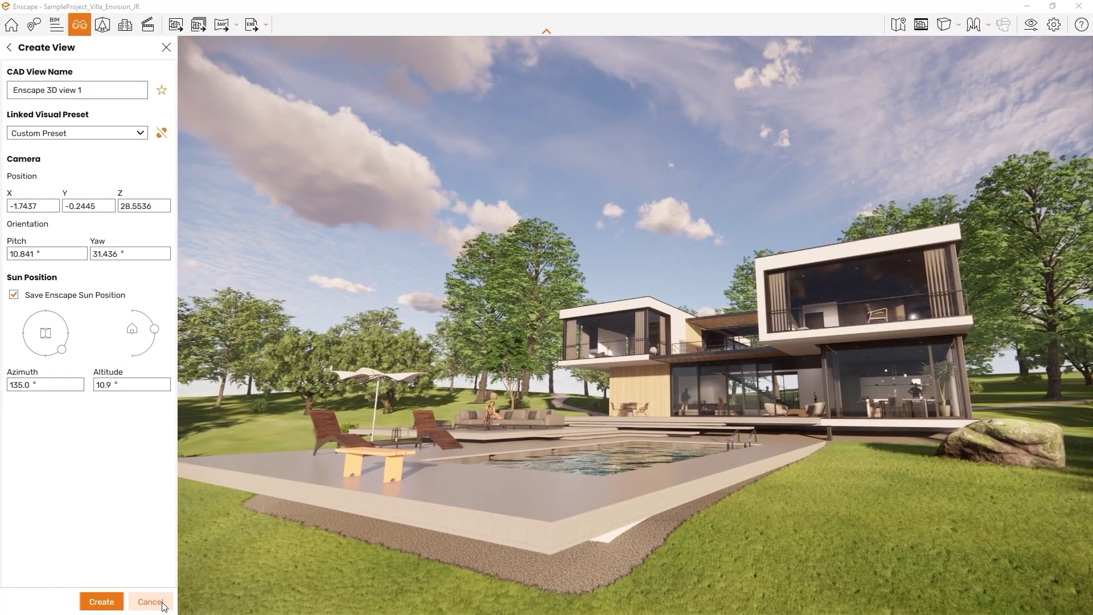
left_click(151, 602)
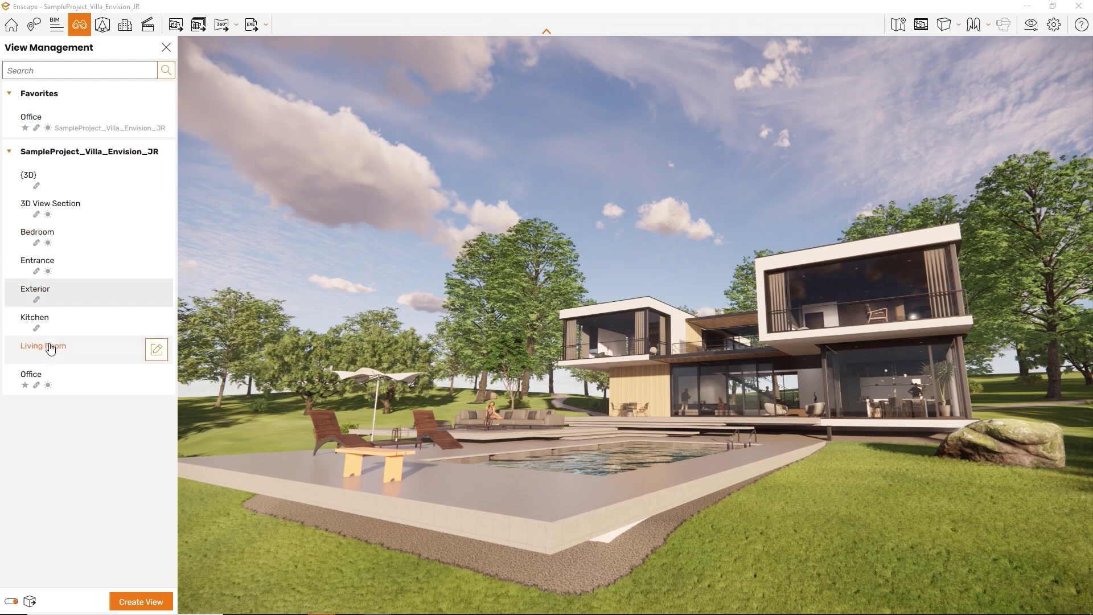
left_click(49, 373)
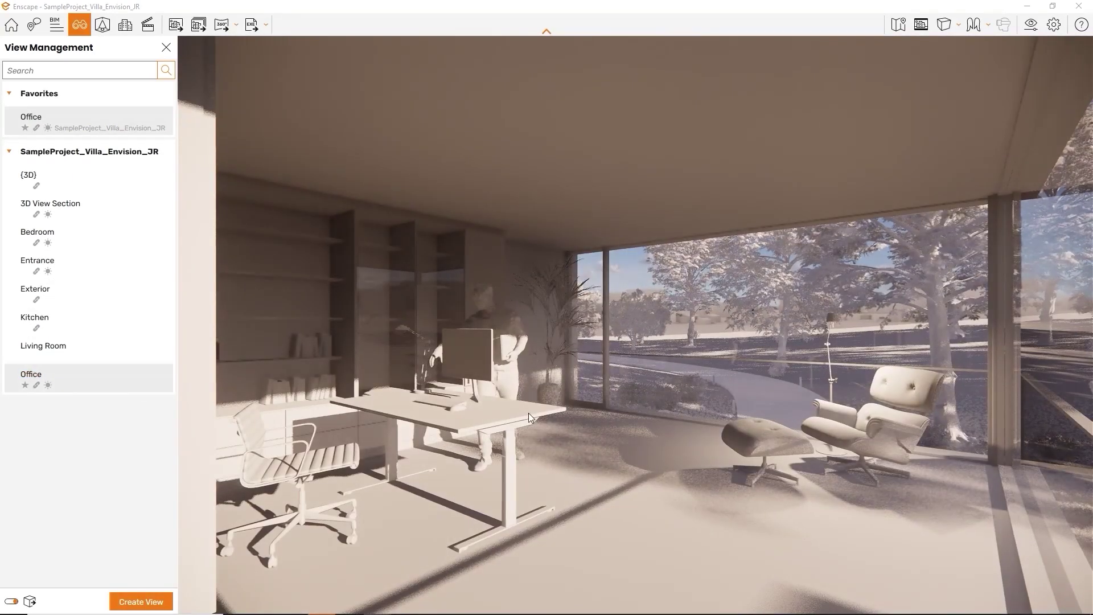
scroll(528, 413, "down", 5)
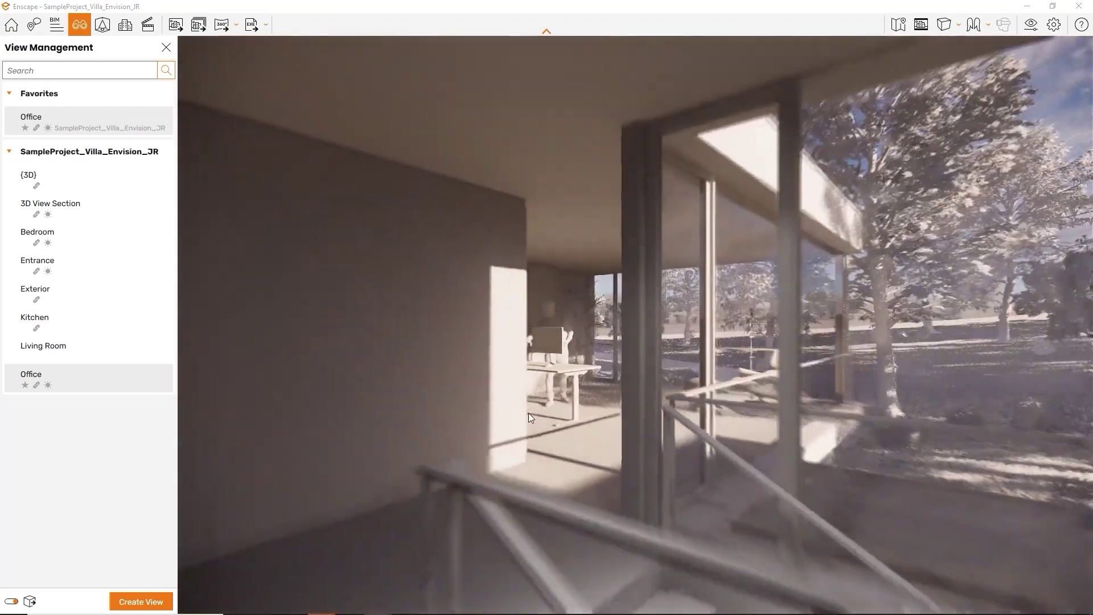
scroll(529, 412, "down", 10)
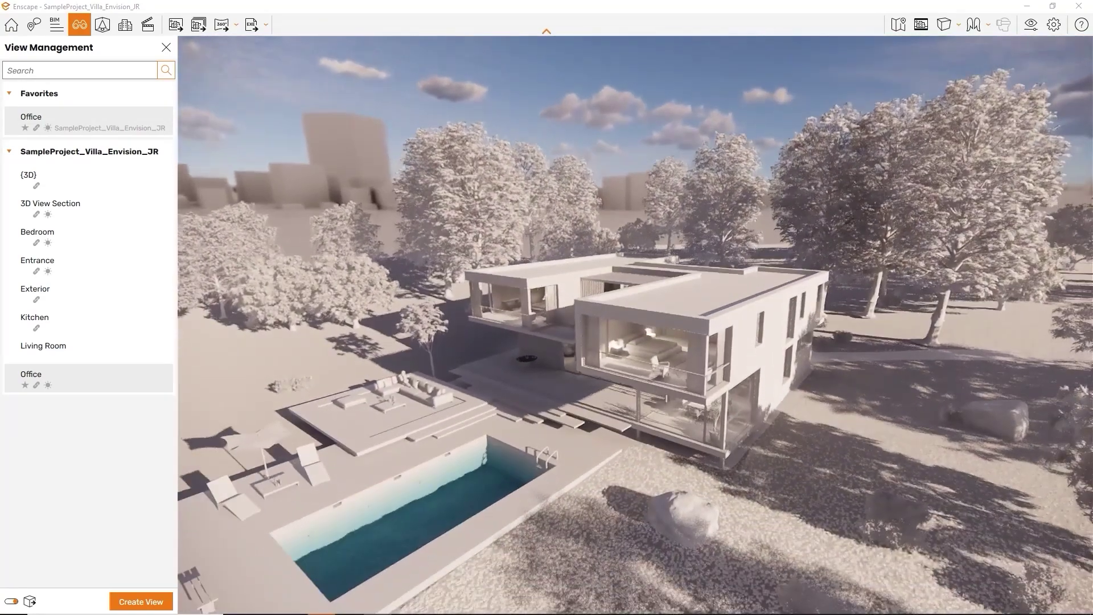
middle_click_drag(529, 417, 607, 345)
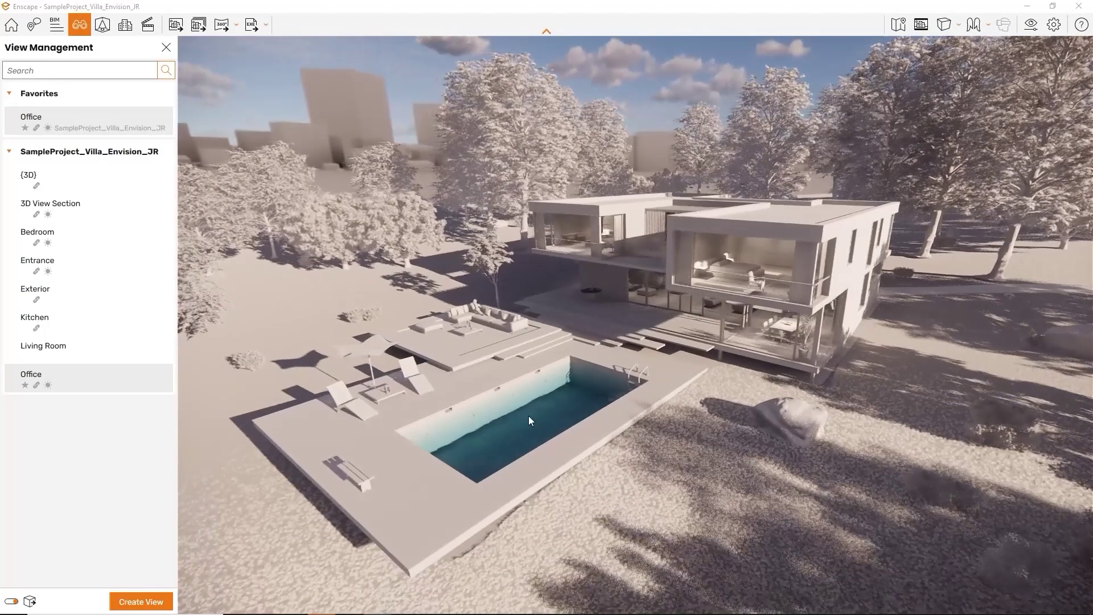
left_click(146, 602)
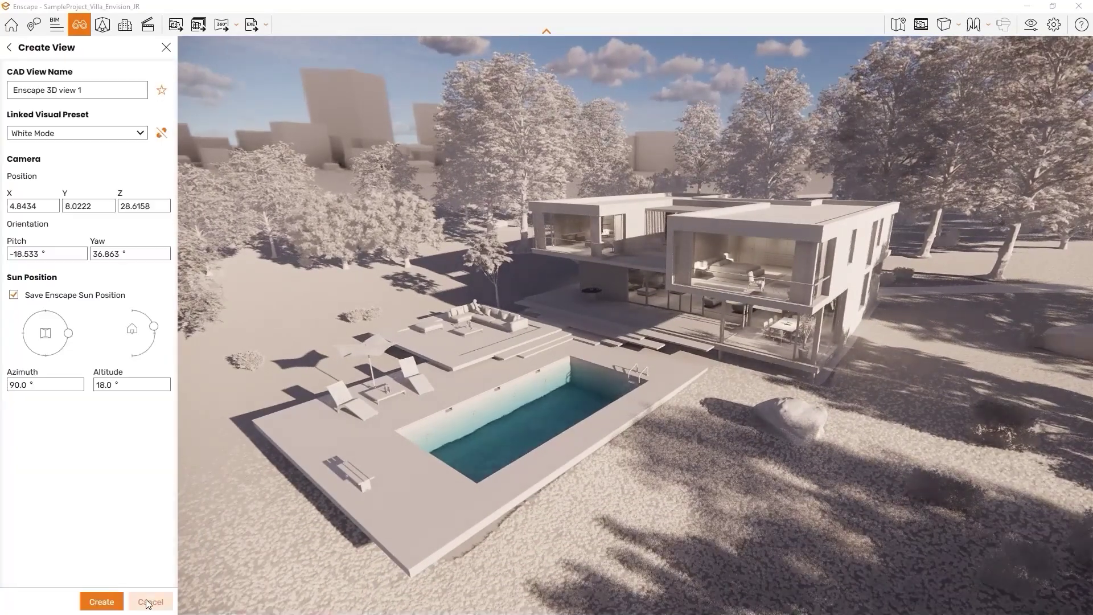
left_click(102, 604)
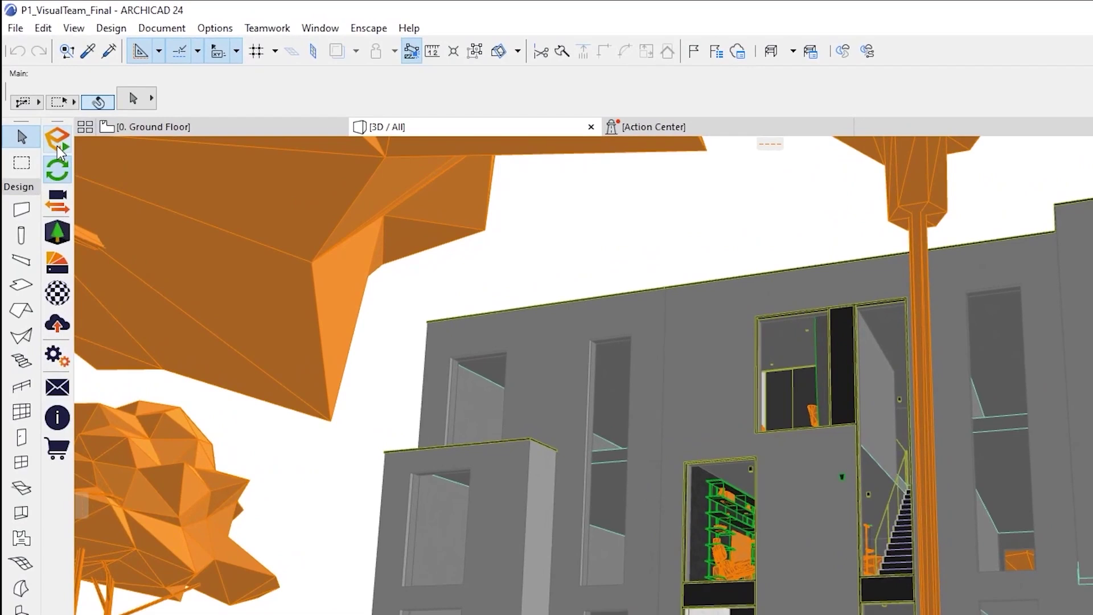
Launch Enscape from ARCHICAD and synchronize its view with the 3D window while moving around the front of the building.
left_click(60, 147)
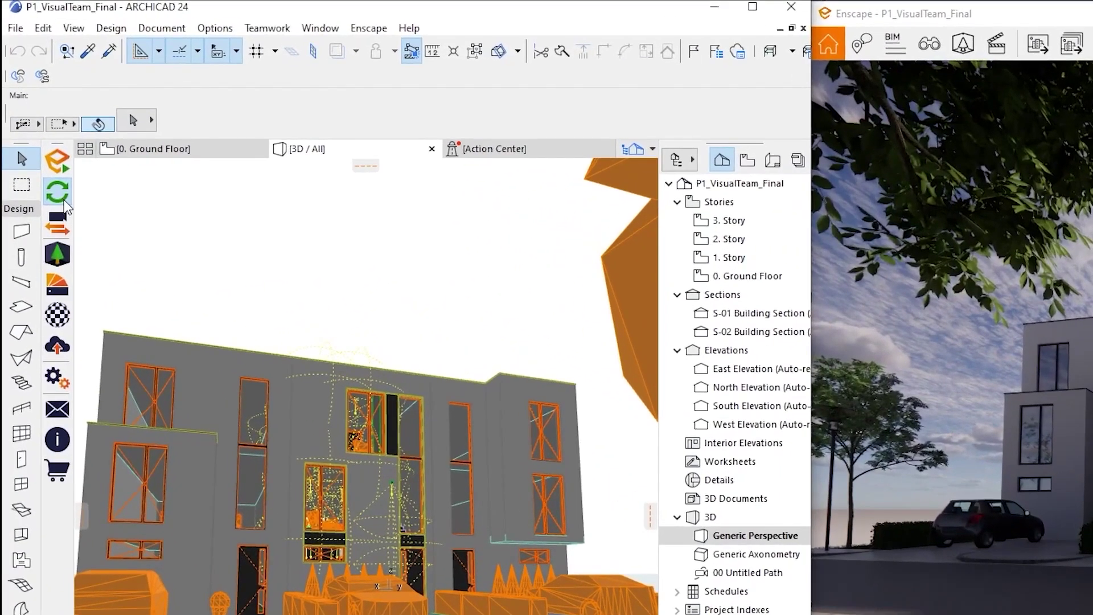
left_click(61, 229)
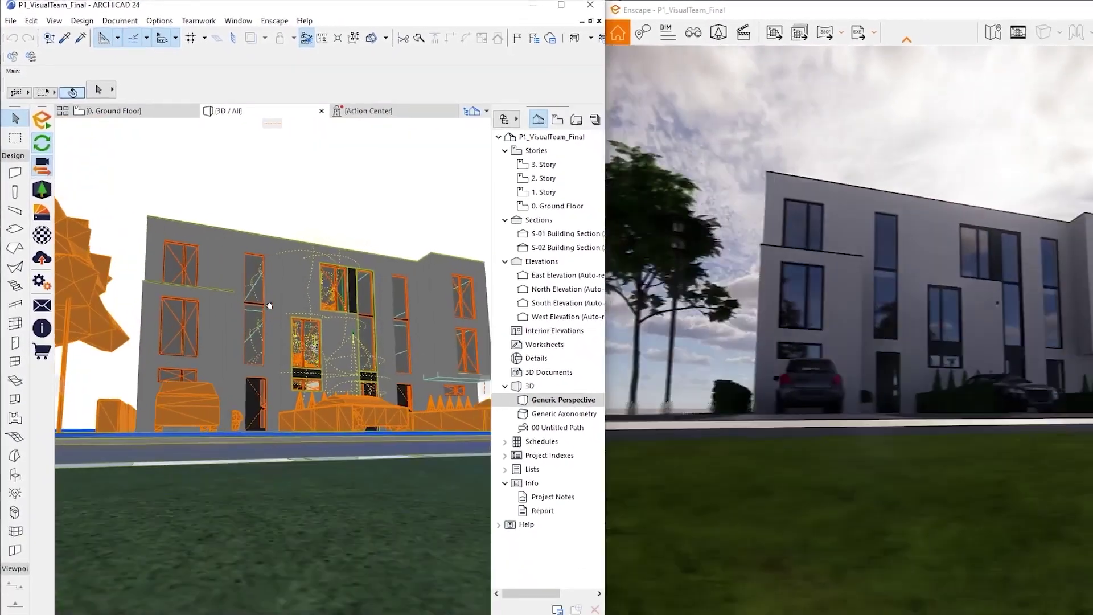
middle_click_drag(269, 306, 250, 356)
scroll(250, 355, "up", 3)
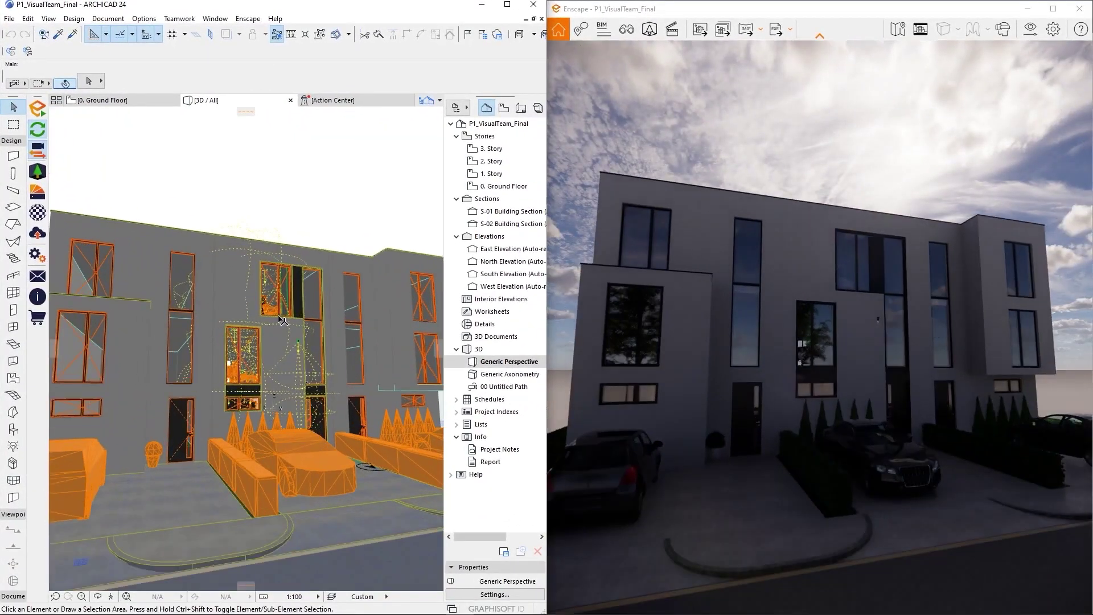
middle_click_drag(282, 320, 237, 340, "shift")
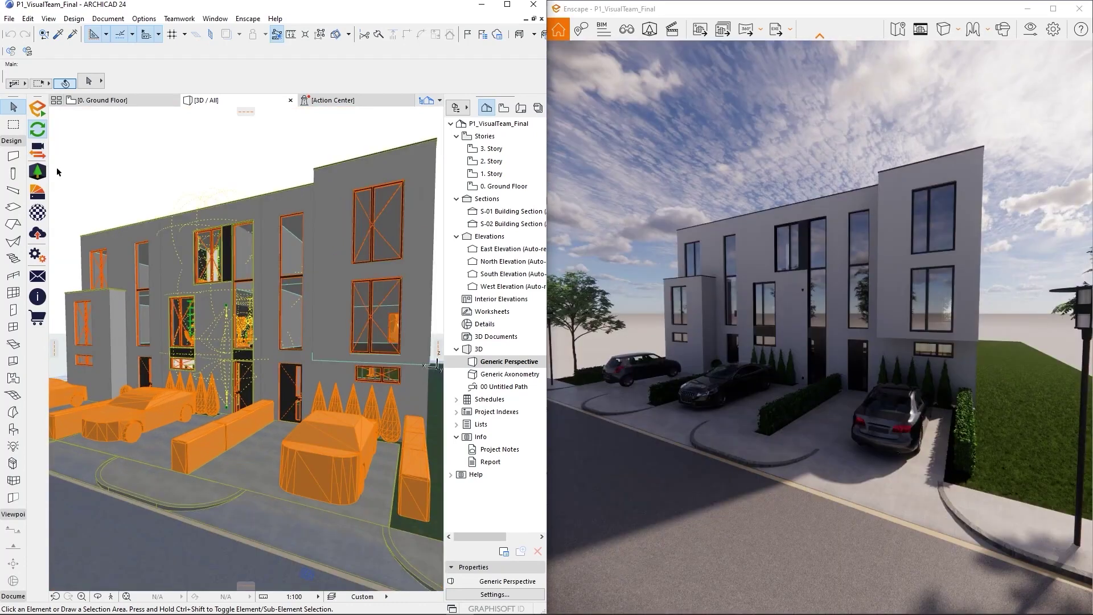
Open the Enscape Asset Library from ARCHICAD and browse the people, furniture, vegetation and building assets.
left_click(37, 170)
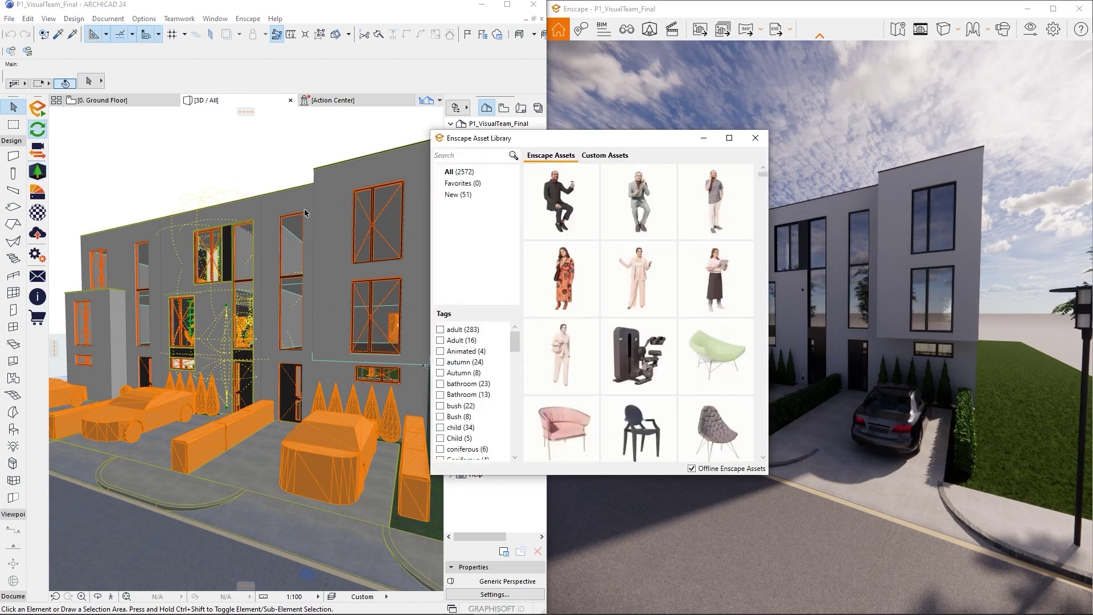
scroll(615, 307, "down", 1)
scroll(616, 311, "down", 5)
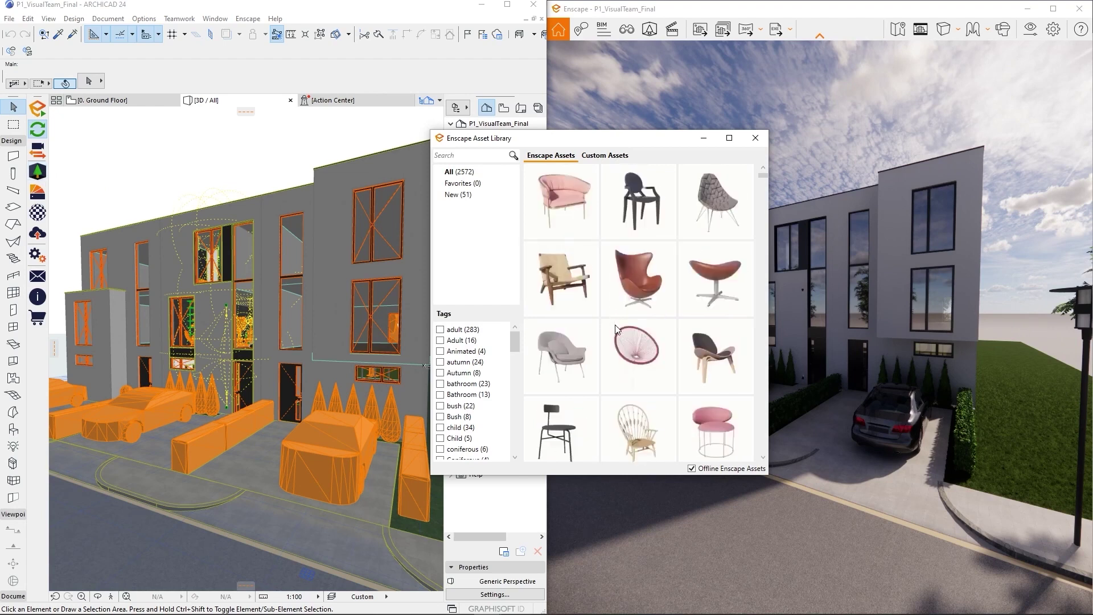
mouse_move(632, 329)
scroll(633, 329, "down", 8)
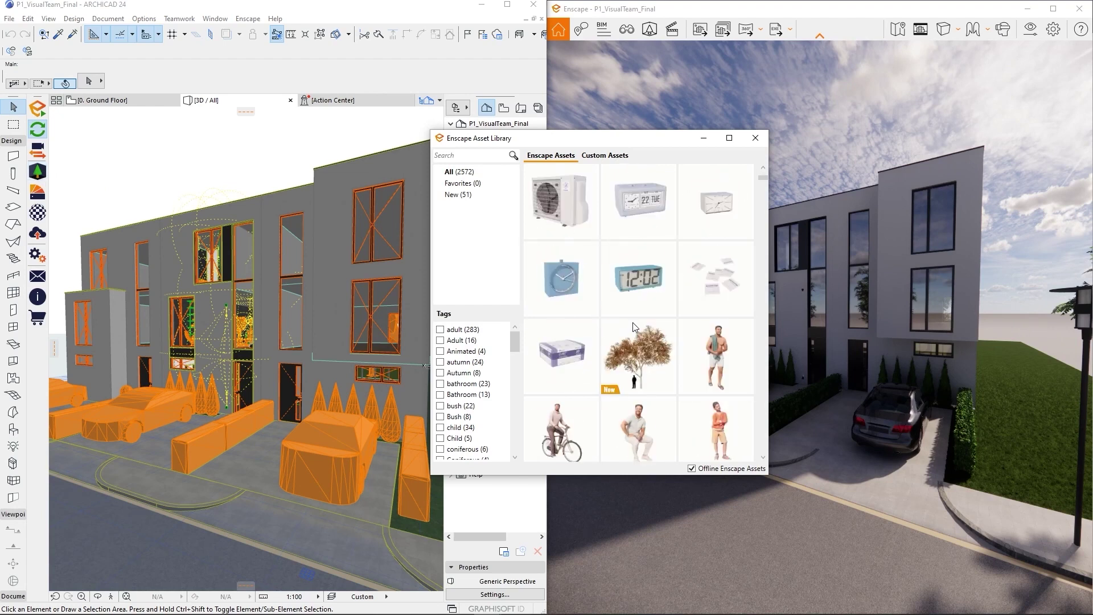
scroll(637, 325, "down", 6)
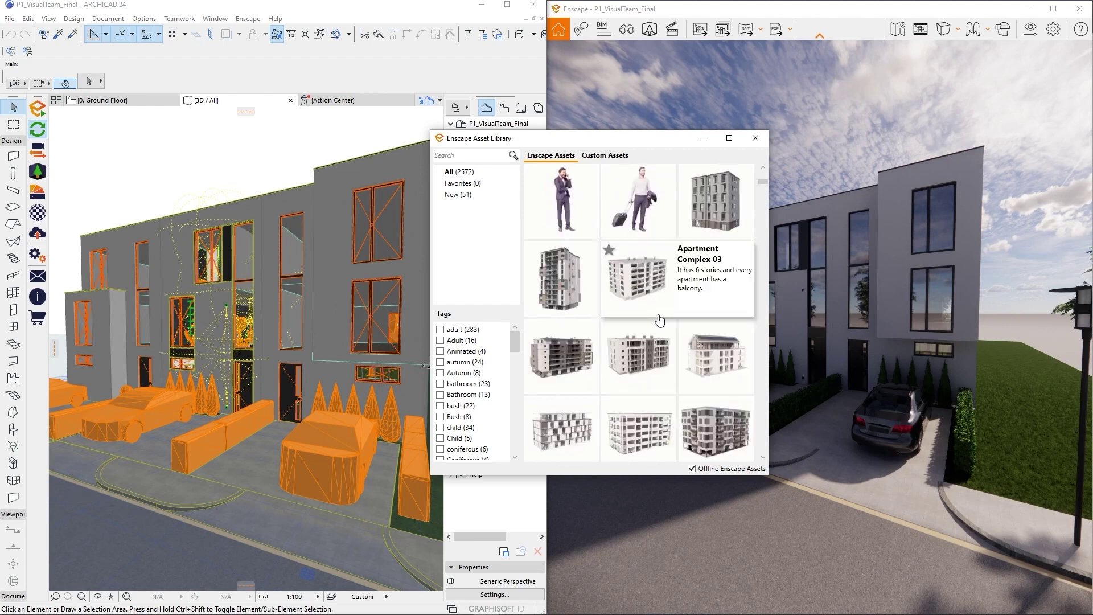
scroll(649, 324, "down", 8)
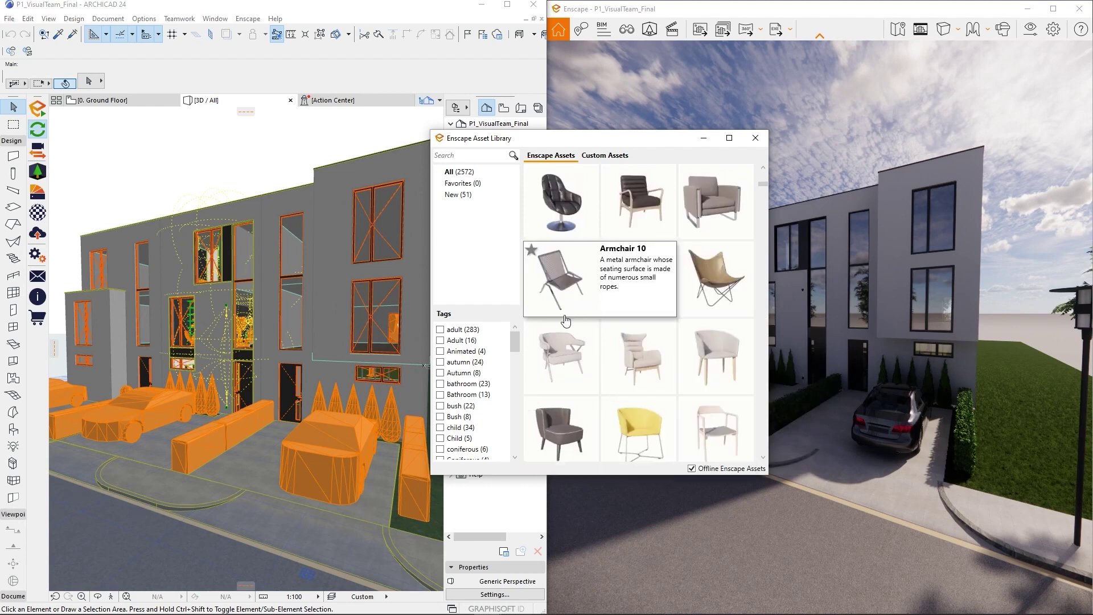
Look through the armchairs in the Enscape Asset Library, and the metals, misc and pavement categories of the Material Library.
scroll(635, 392, "down", 3)
scroll(639, 427, "down", 2)
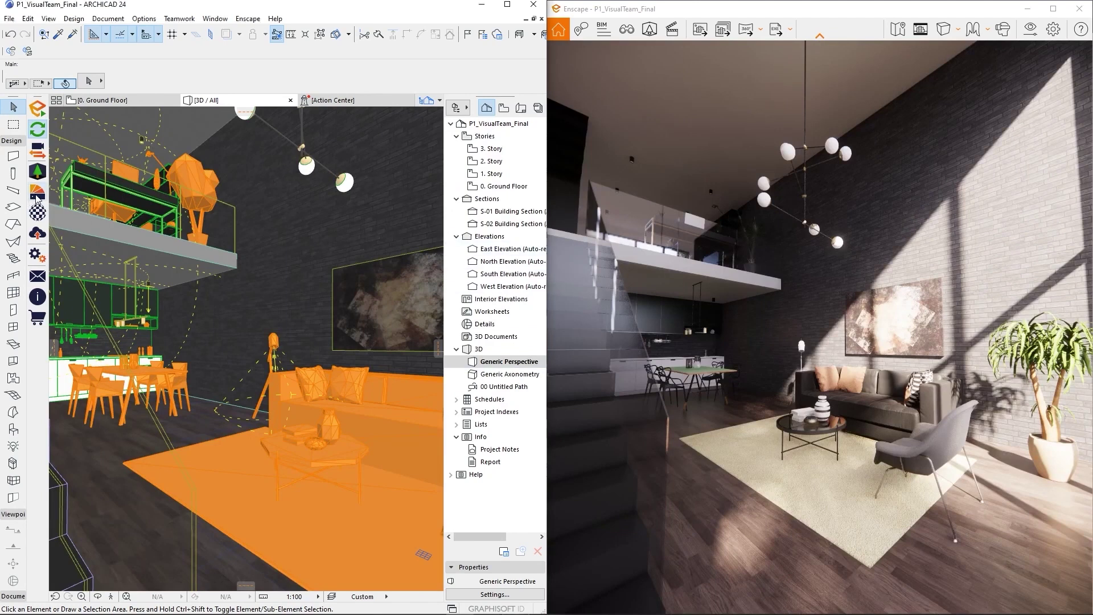
left_click(37, 196)
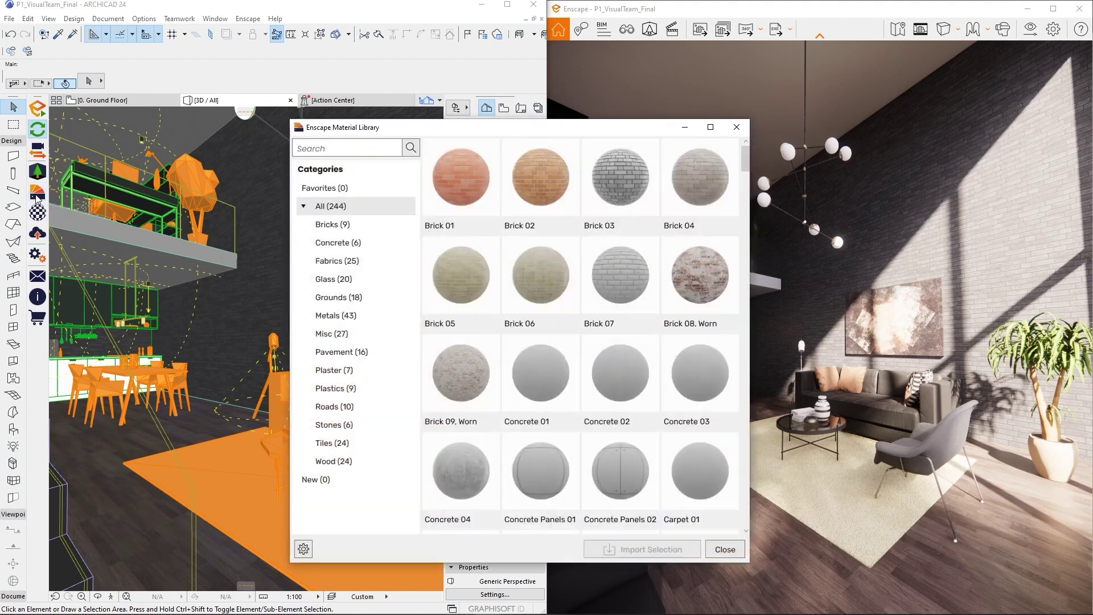
scroll(547, 296, "down", 4)
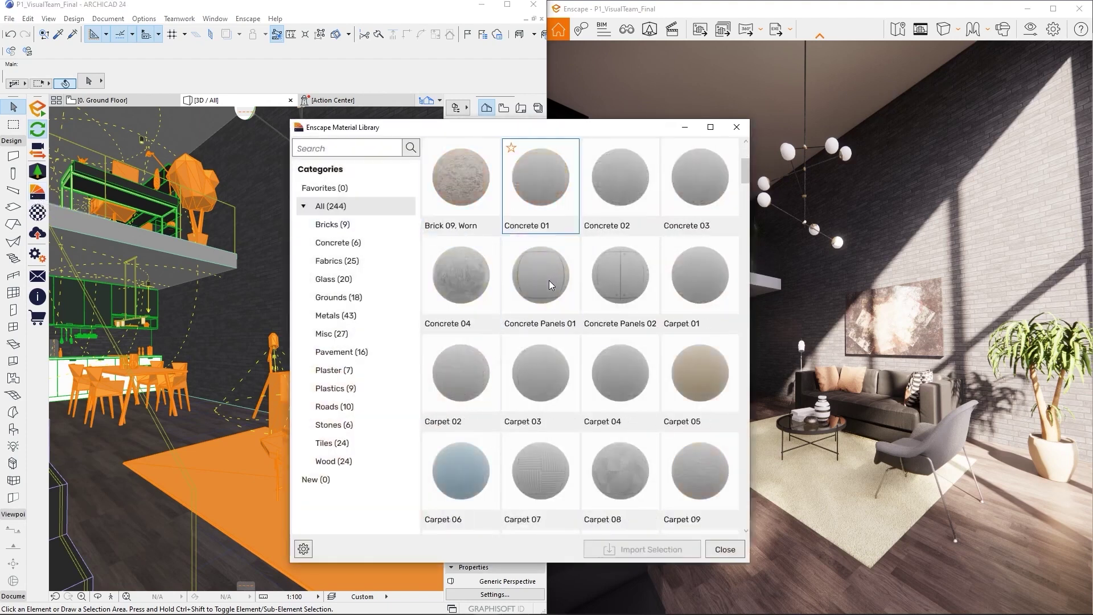
scroll(570, 341, "down", 7)
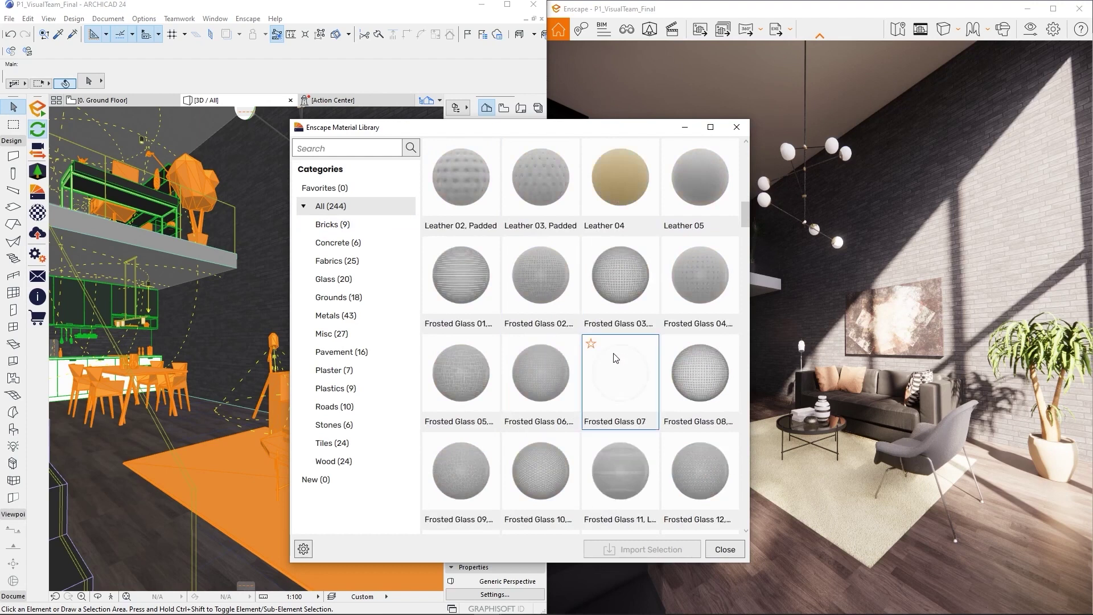
left_click(338, 319)
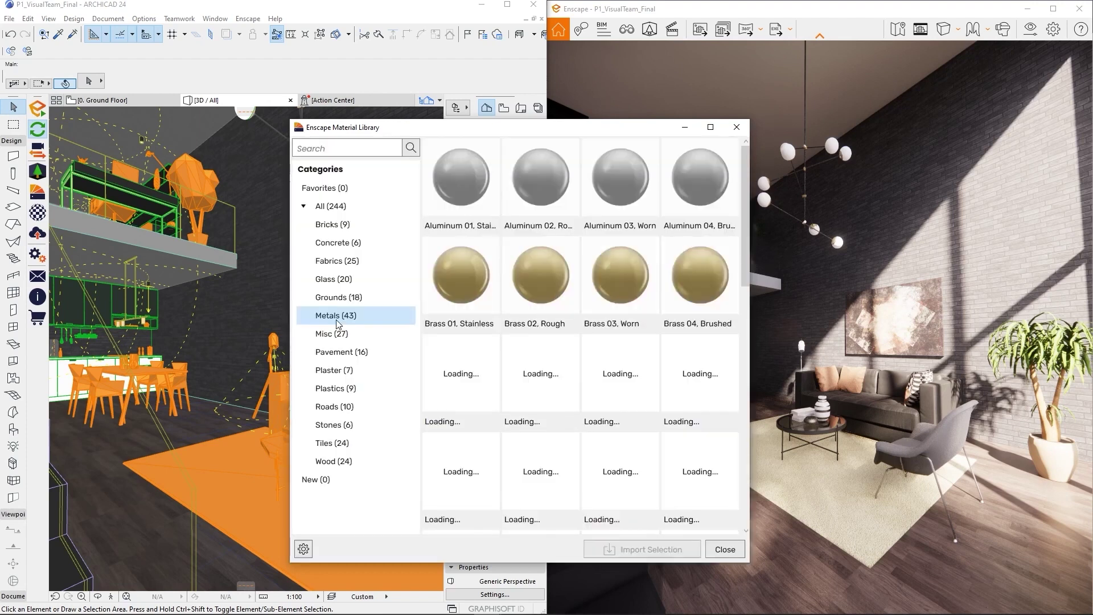
left_click(336, 331)
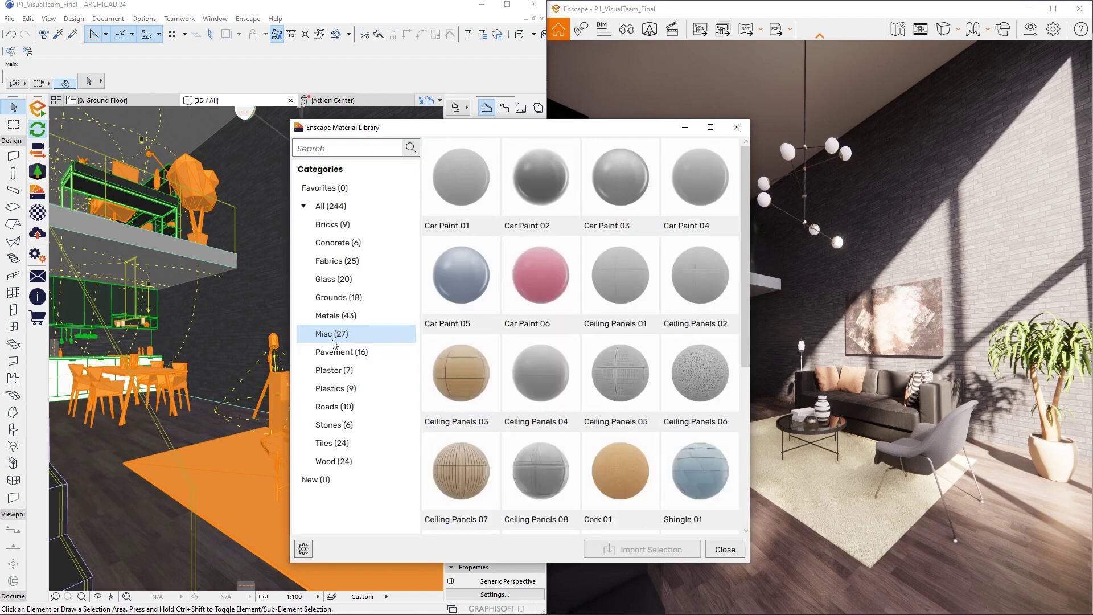
left_click(342, 351)
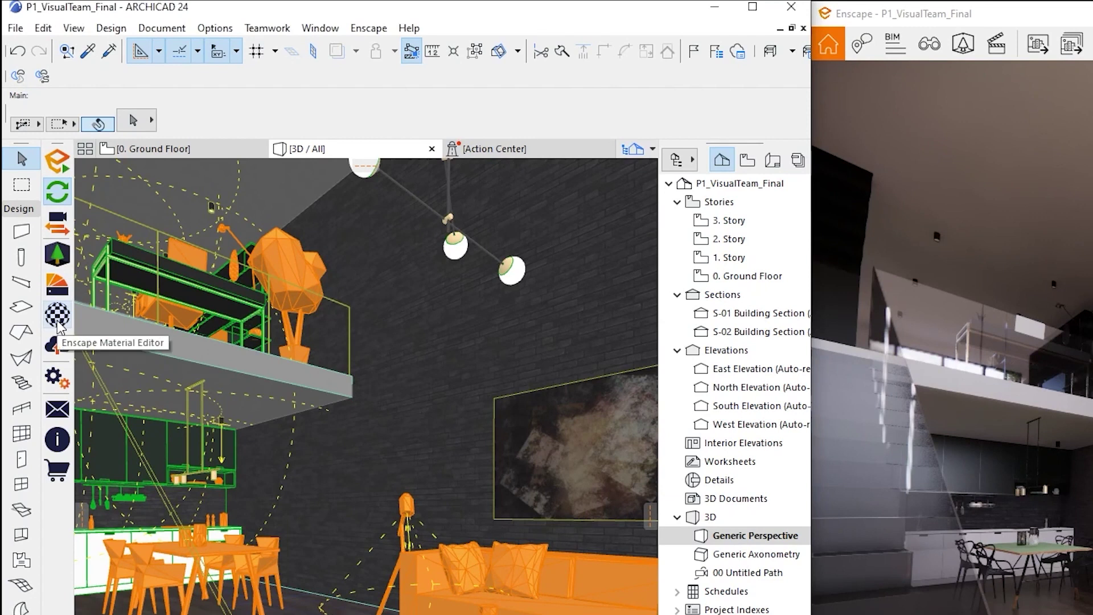
Open the 00_BrickWallBlack material in the Enscape Material Editor and bring up its albedo tint color choices.
left_click(58, 315)
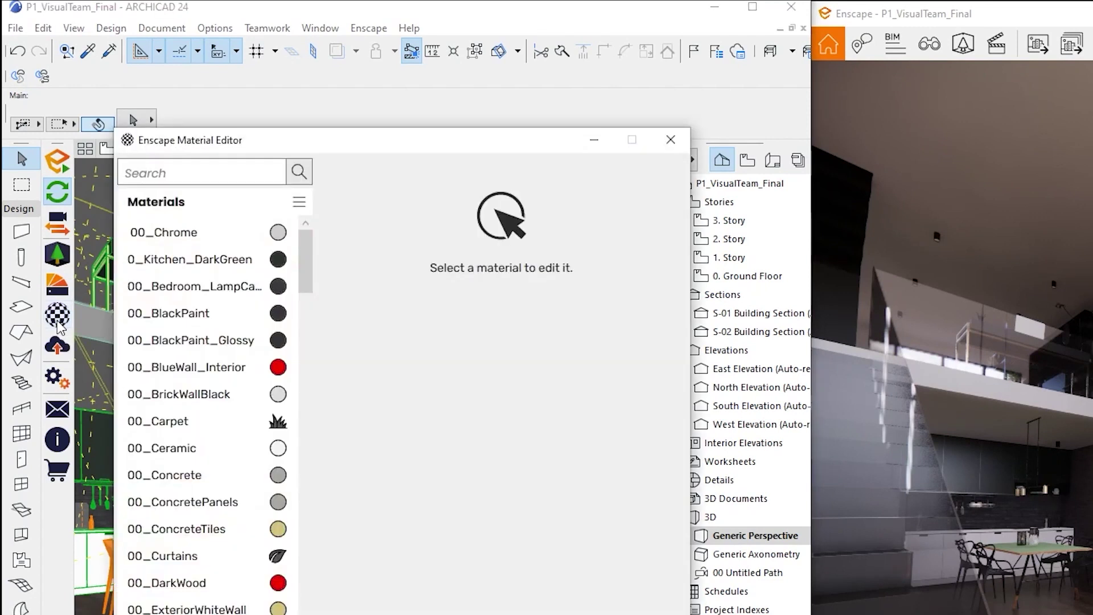
left_click(169, 398)
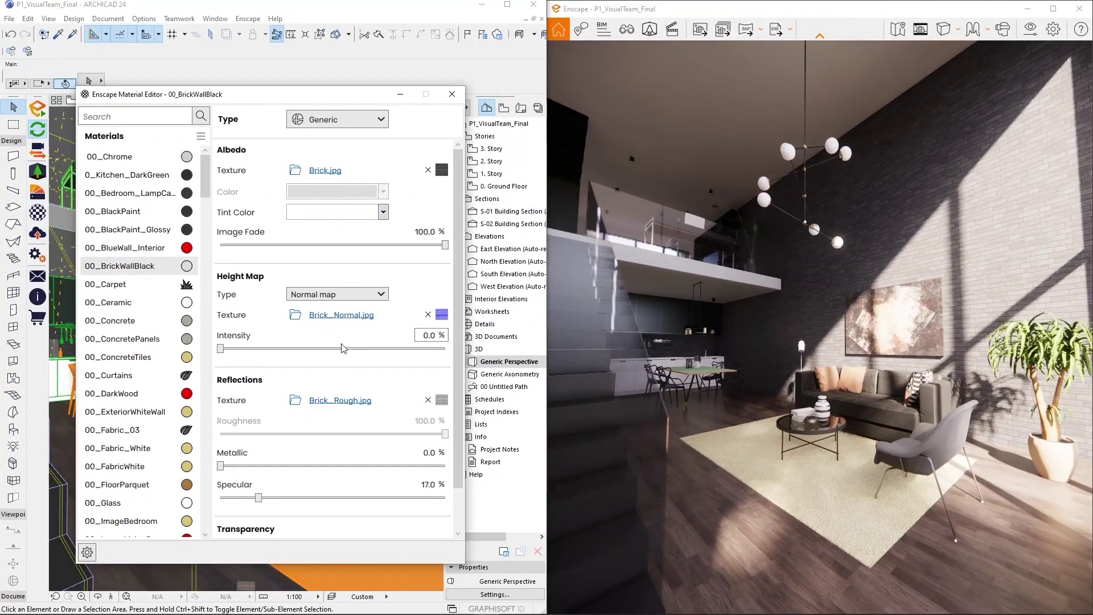
left_click(384, 212)
left_click(324, 377)
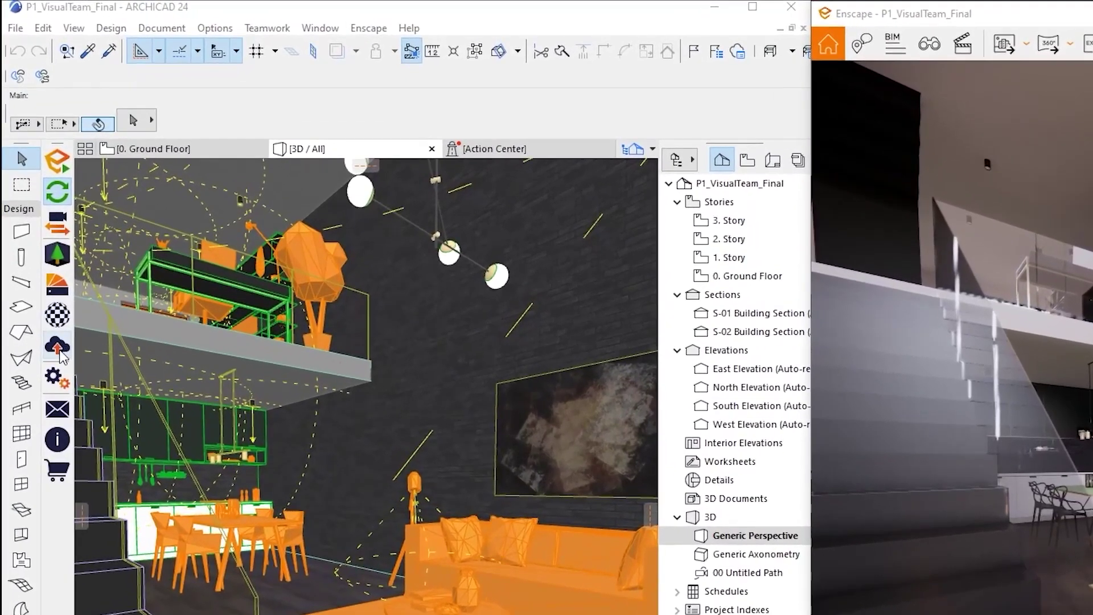
Open the Enscape upload manager, preview the middle panorama of Building_3_1_SampleProject, and view the web standalones.
left_click(61, 353)
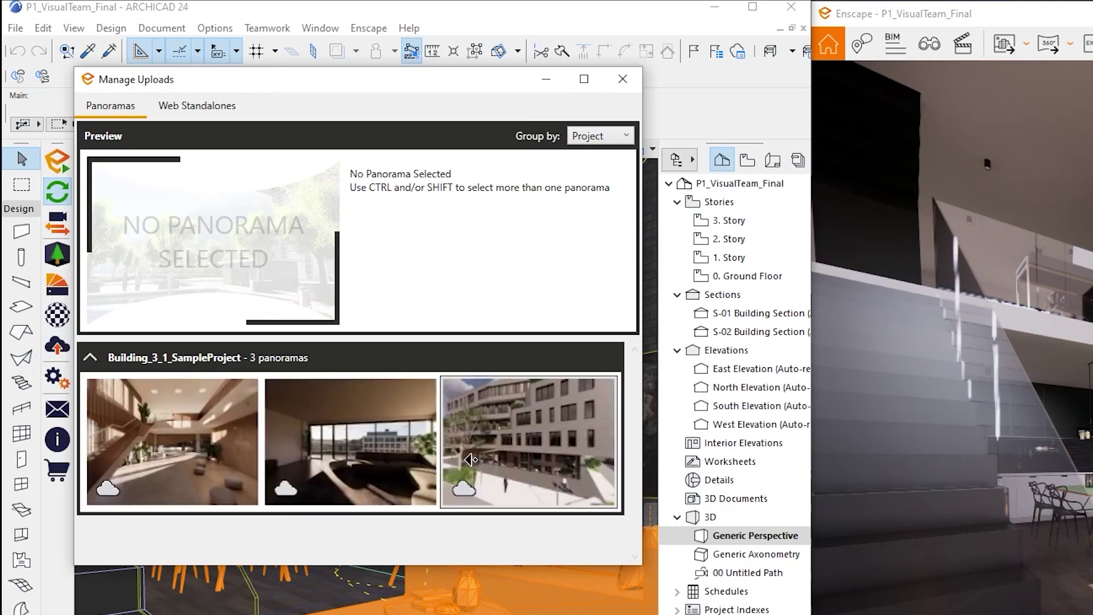
left_click(401, 460)
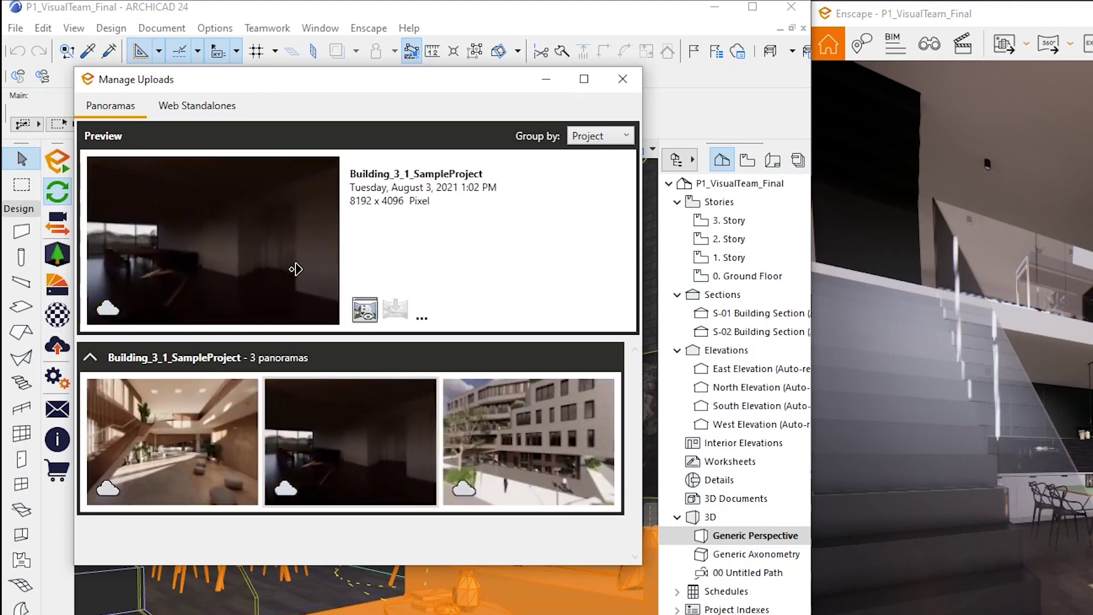
left_click(222, 111)
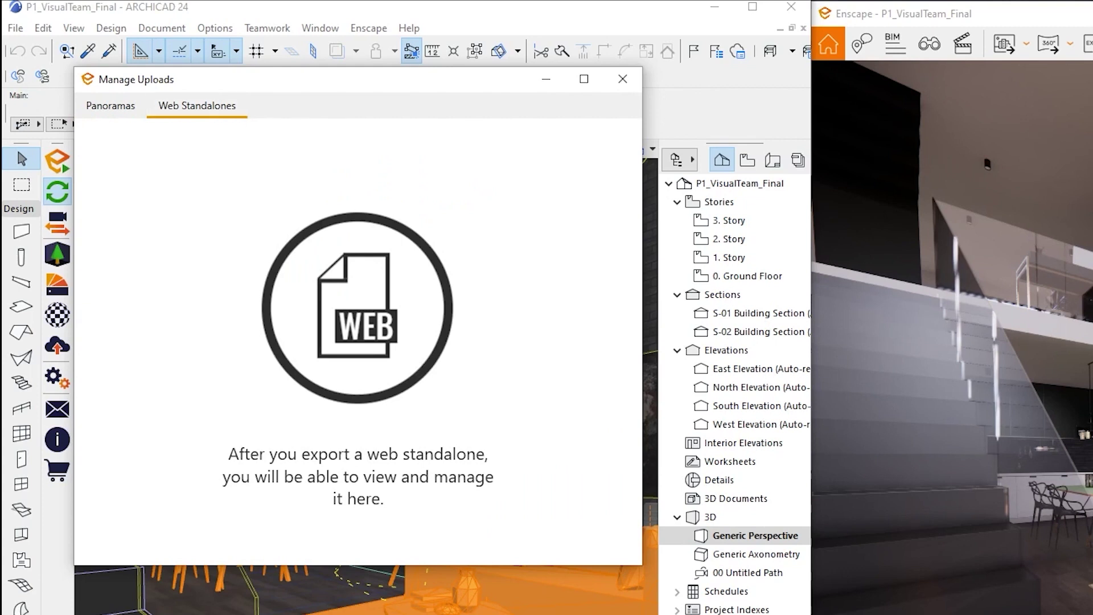
Review the preferences in the Enscape general settings, selecting English (United States) from the language options.
left_click(57, 380)
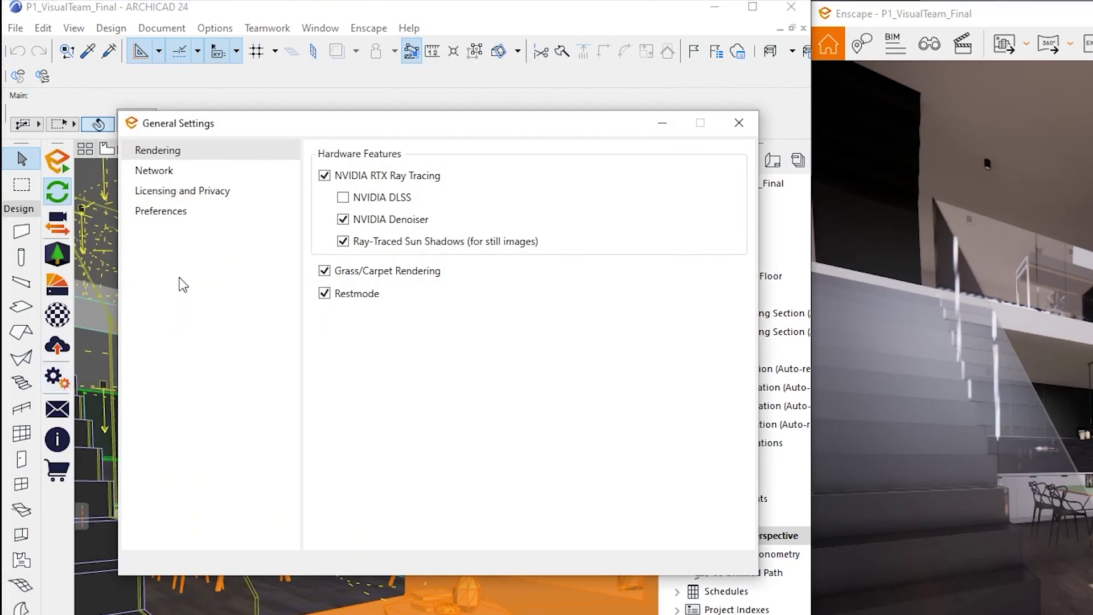
left_click(180, 215)
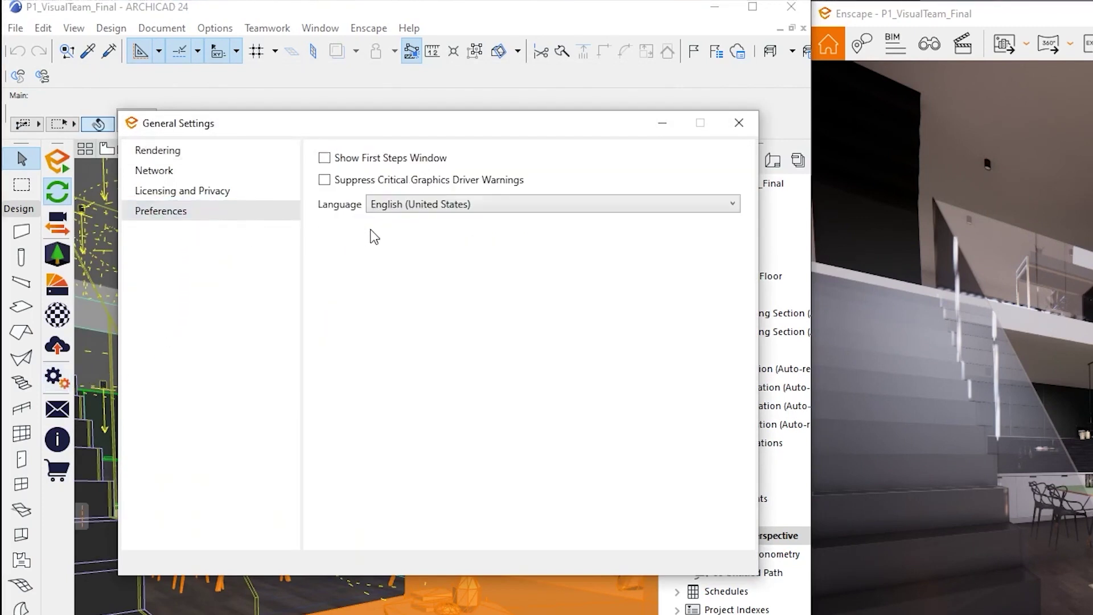
left_click(458, 209)
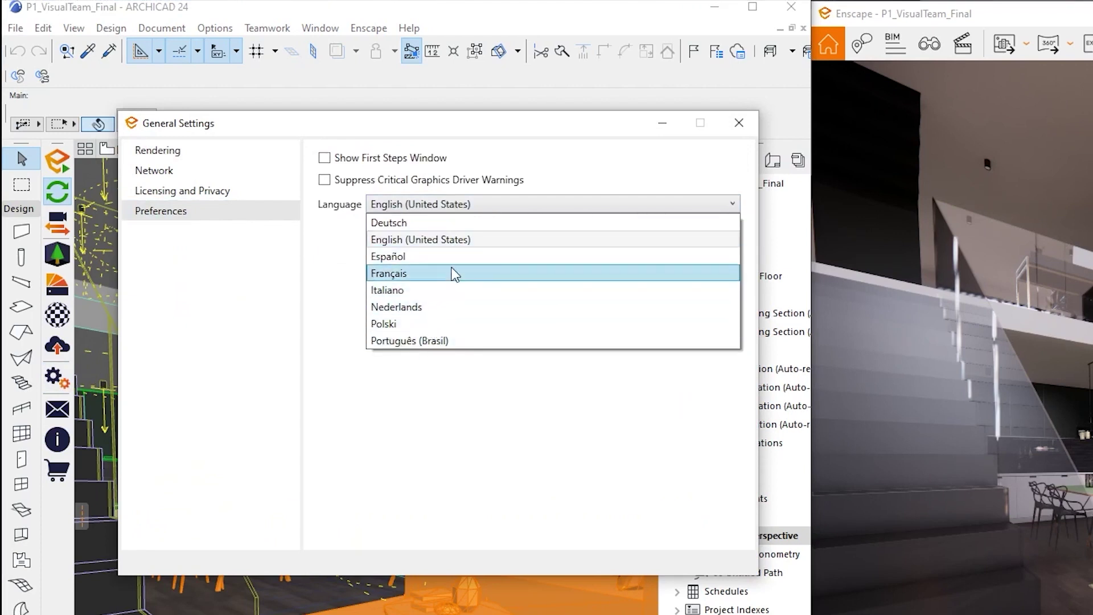
left_click(462, 244)
Open the Enscape feedback form, close it without sending, and open the Enscape product information.
left_click(88, 415)
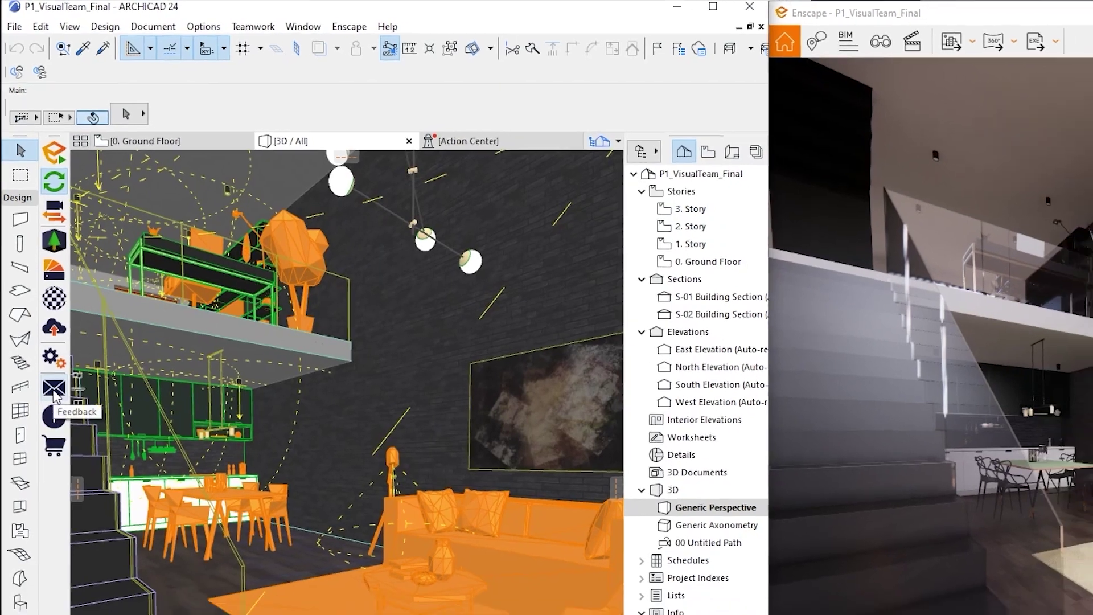
left_click(57, 410)
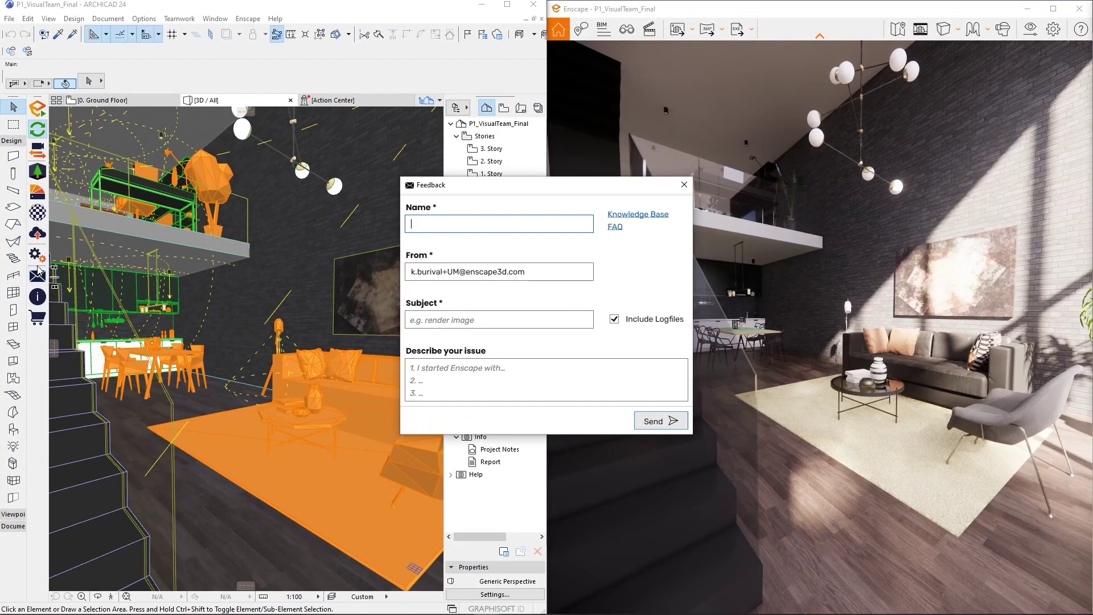
left_click(684, 184)
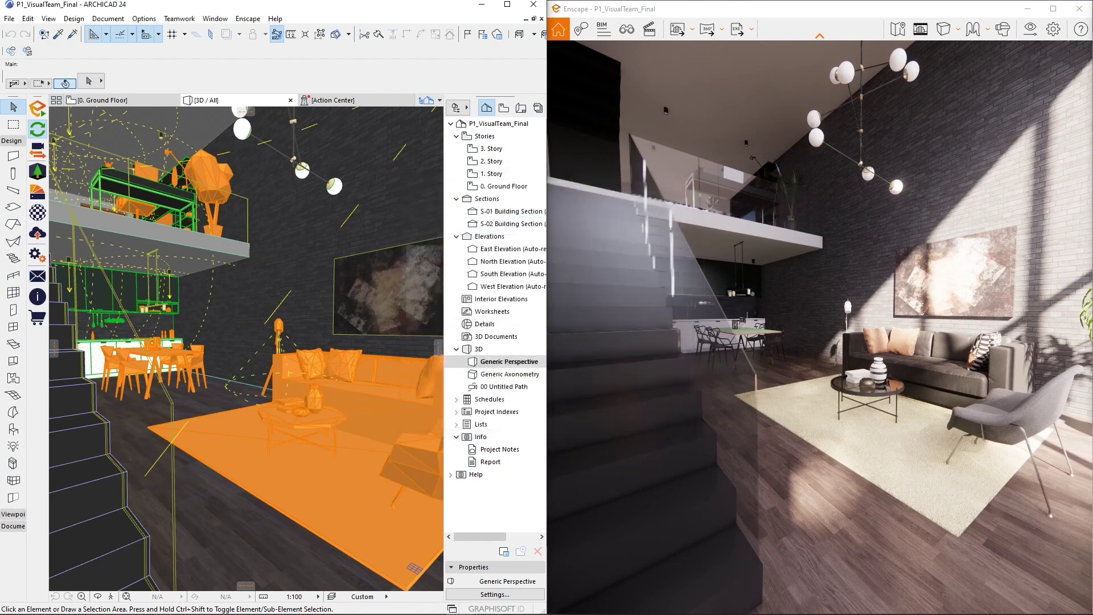
left_click(37, 297)
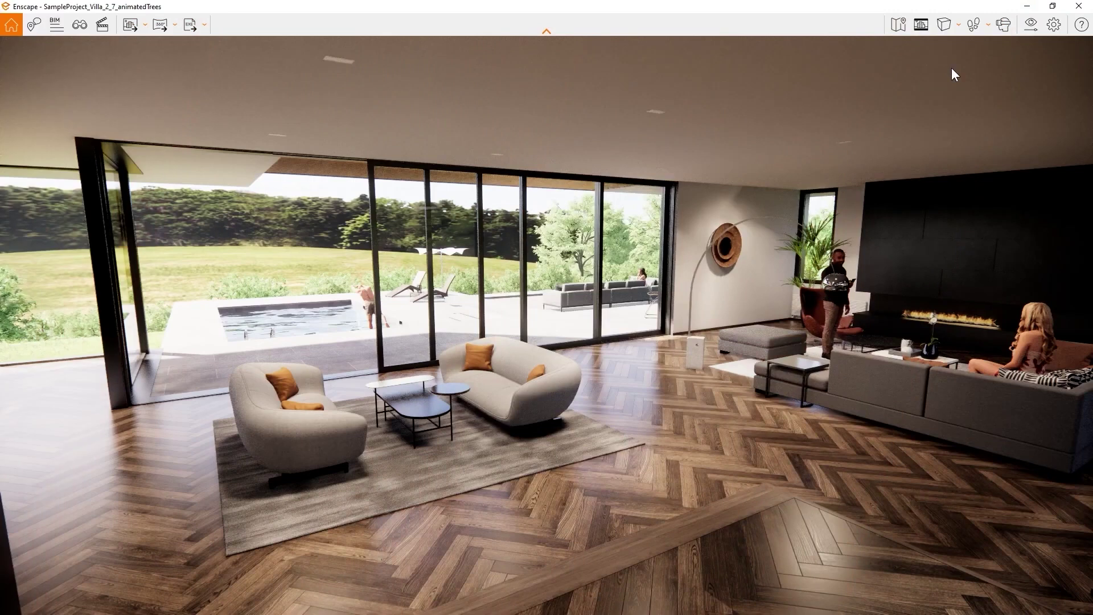
Open the Visual Settings of the villa project, show the preset list, and create a preset named Paper.
left_click(1031, 26)
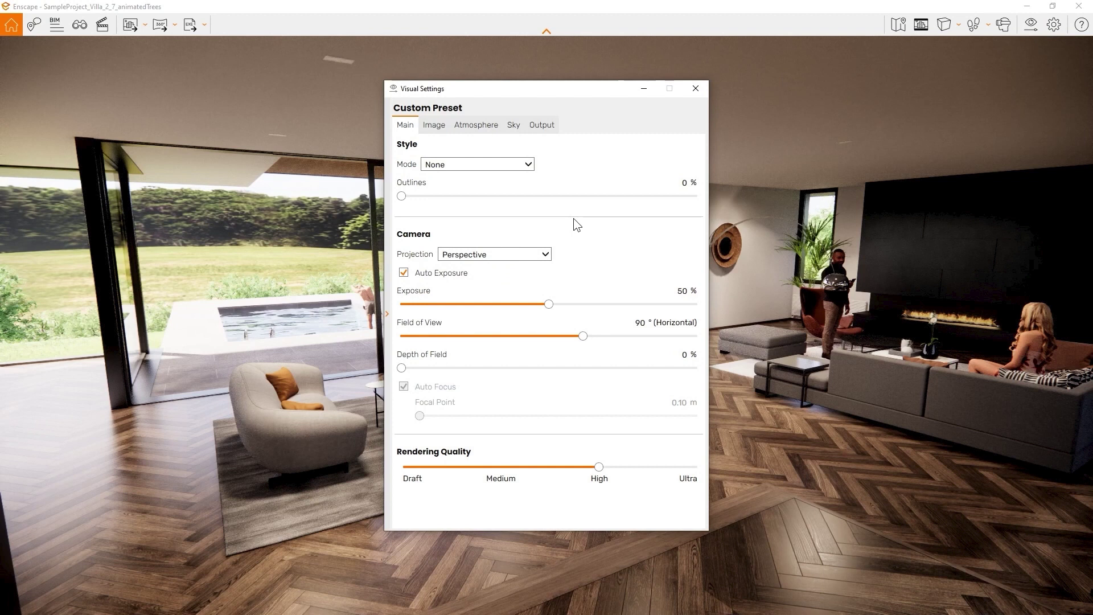
mouse_move(422, 296)
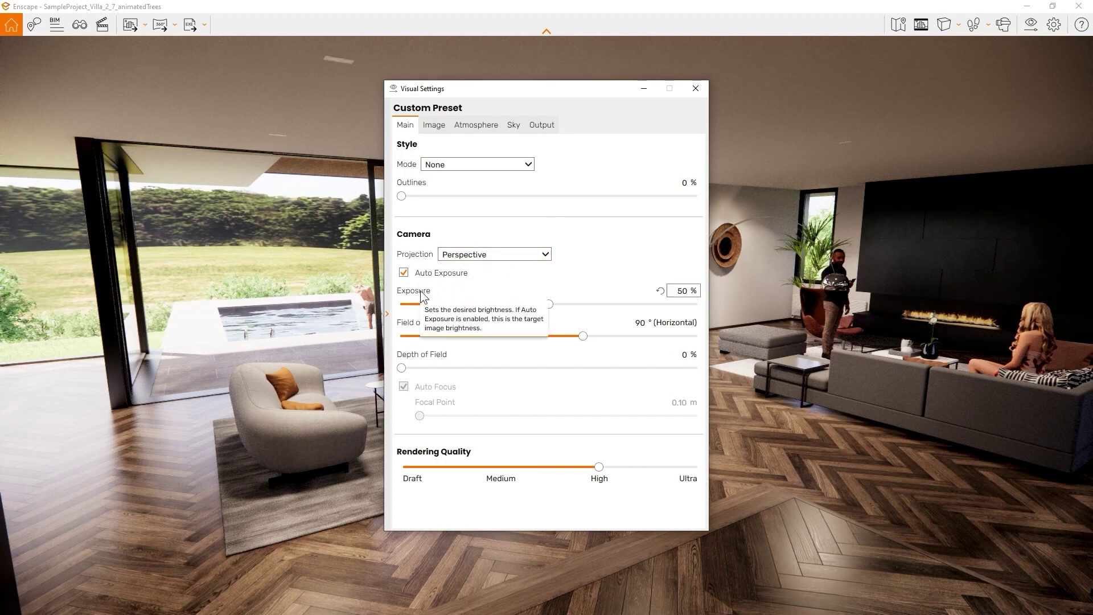
mouse_move(426, 381)
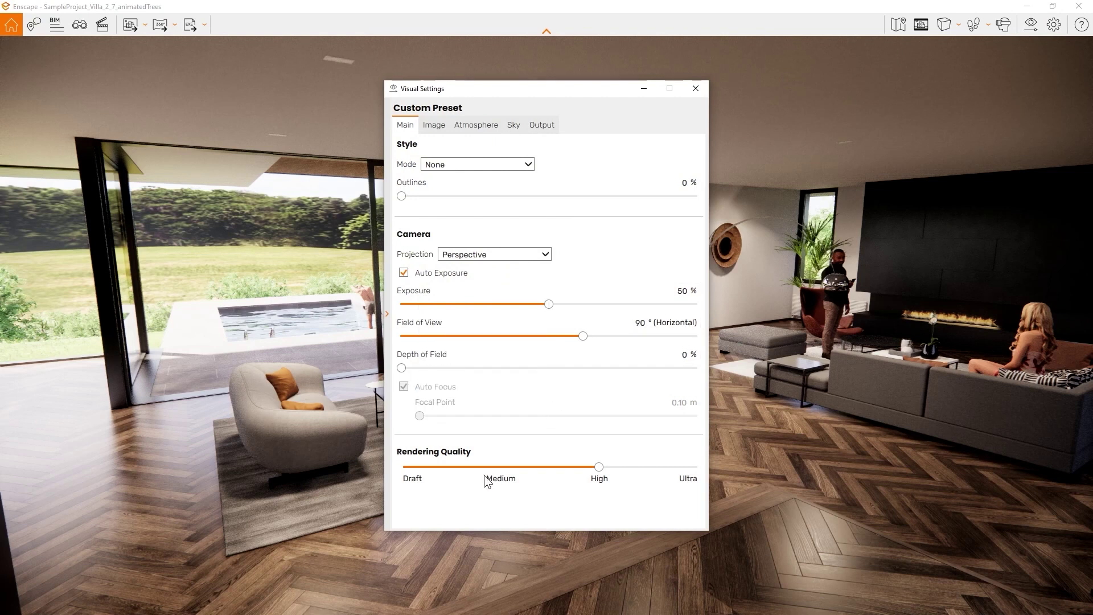
left_click(387, 313)
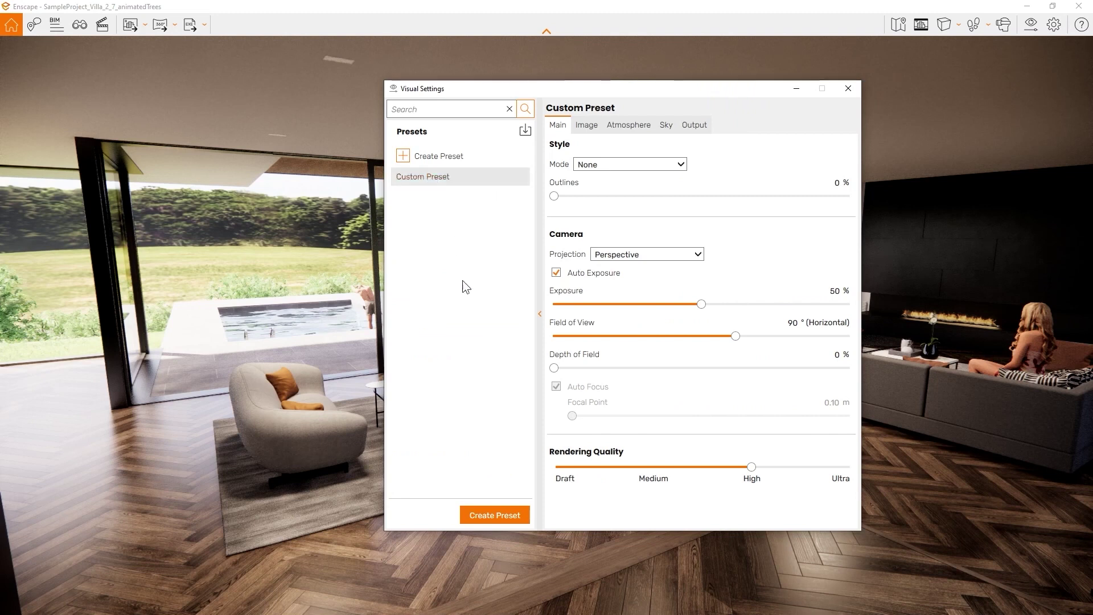
left_click(494, 515)
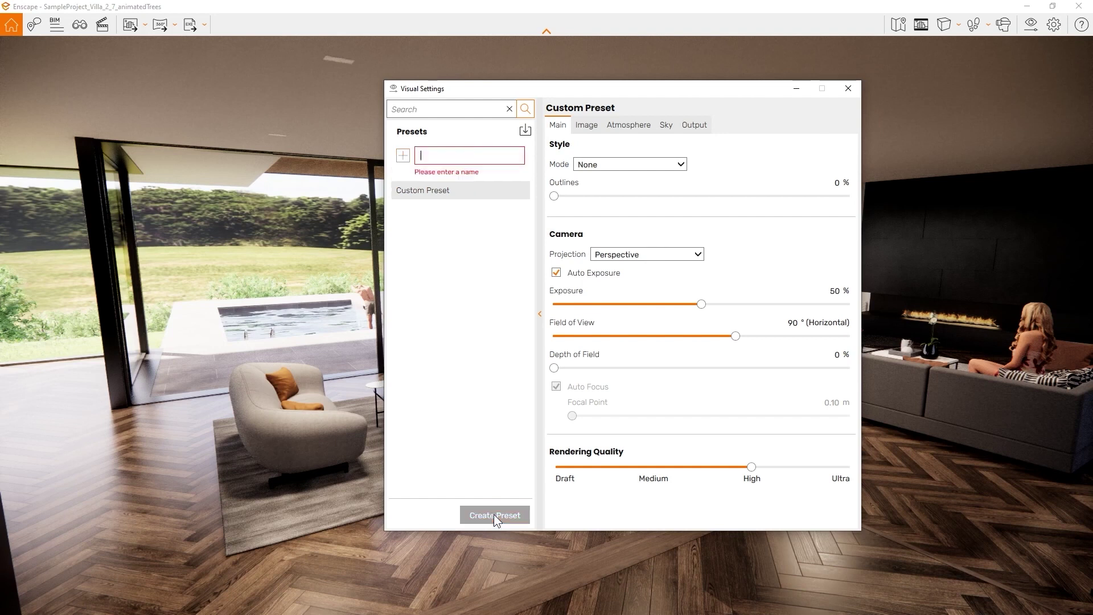
type("Paper")
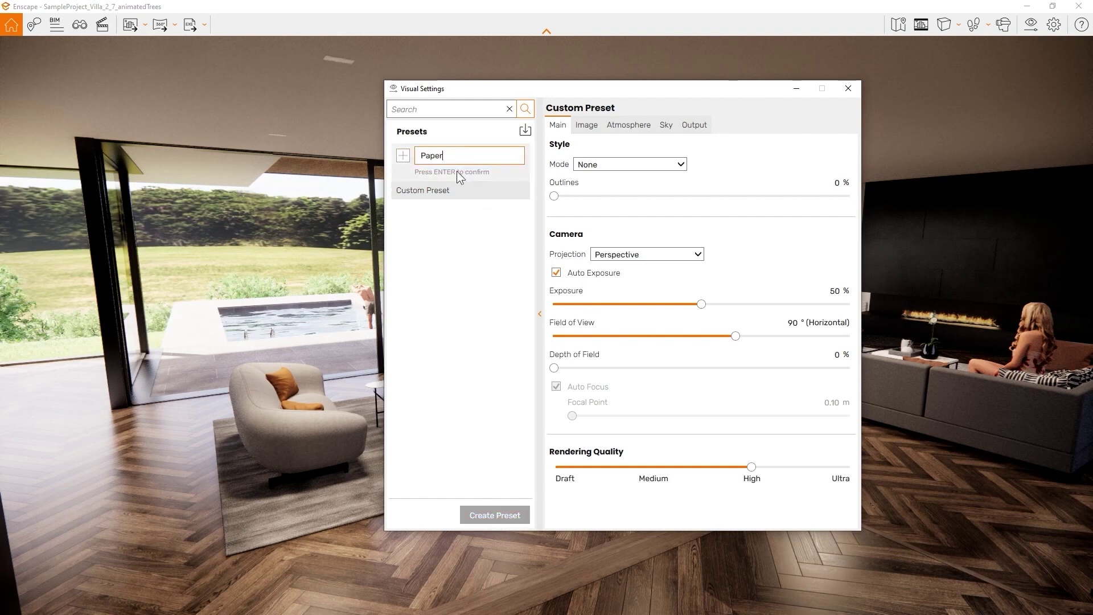
key("Return")
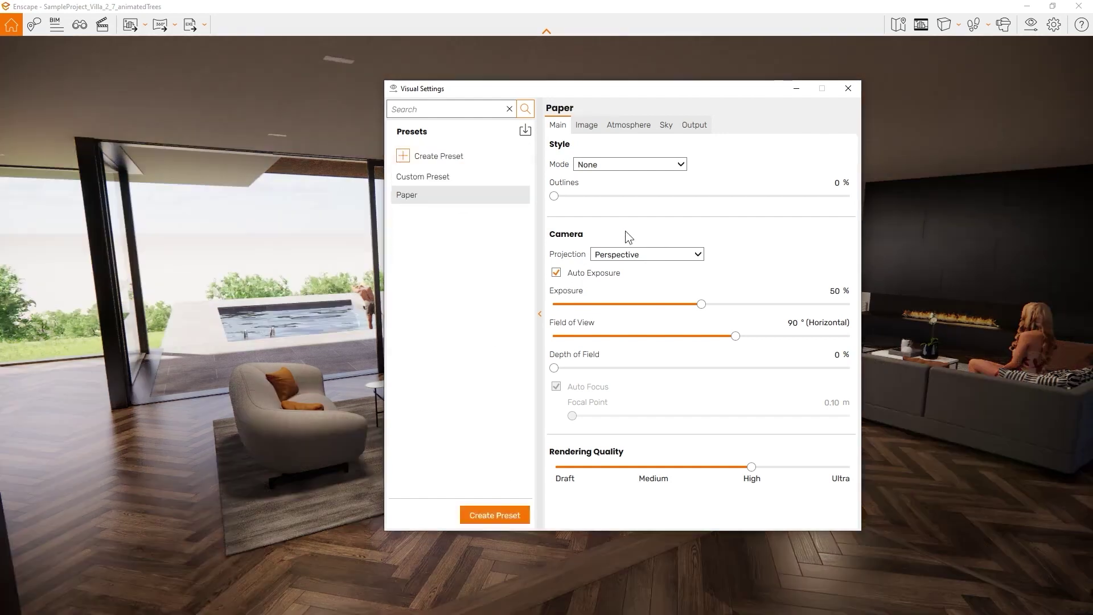
Set the Paper preset's style mode to White and its outlines to 21 %.
left_click(646, 164)
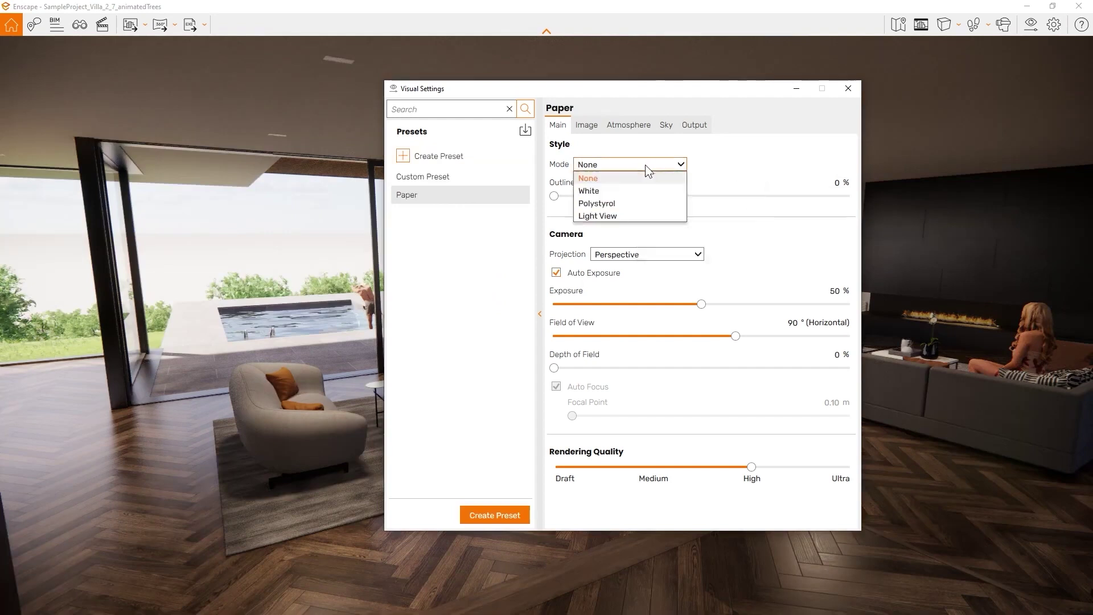
left_click(616, 190)
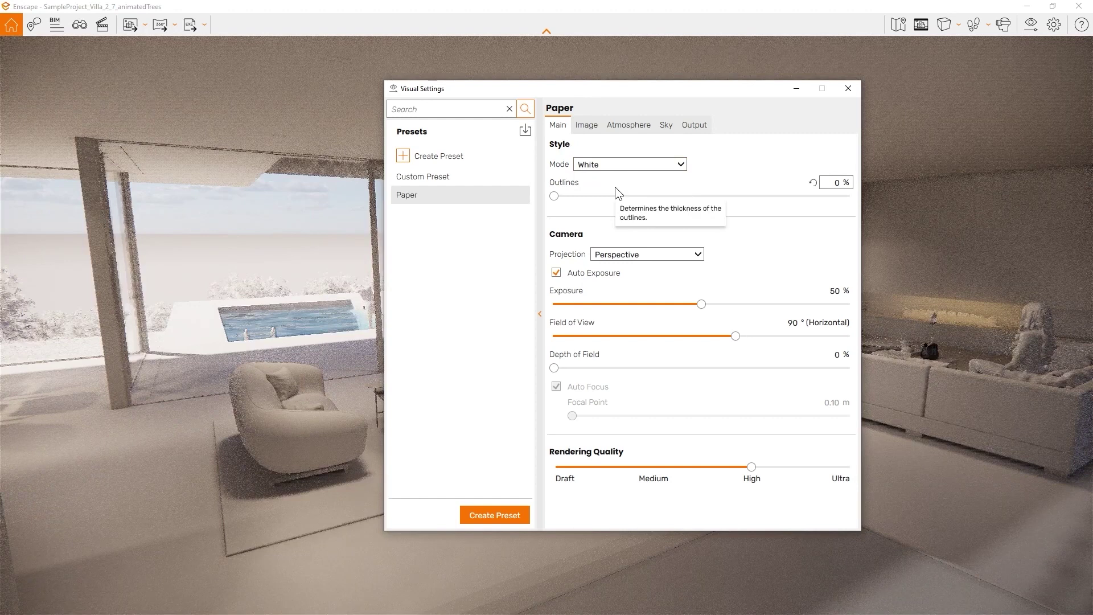
left_click_drag(566, 197, 628, 197)
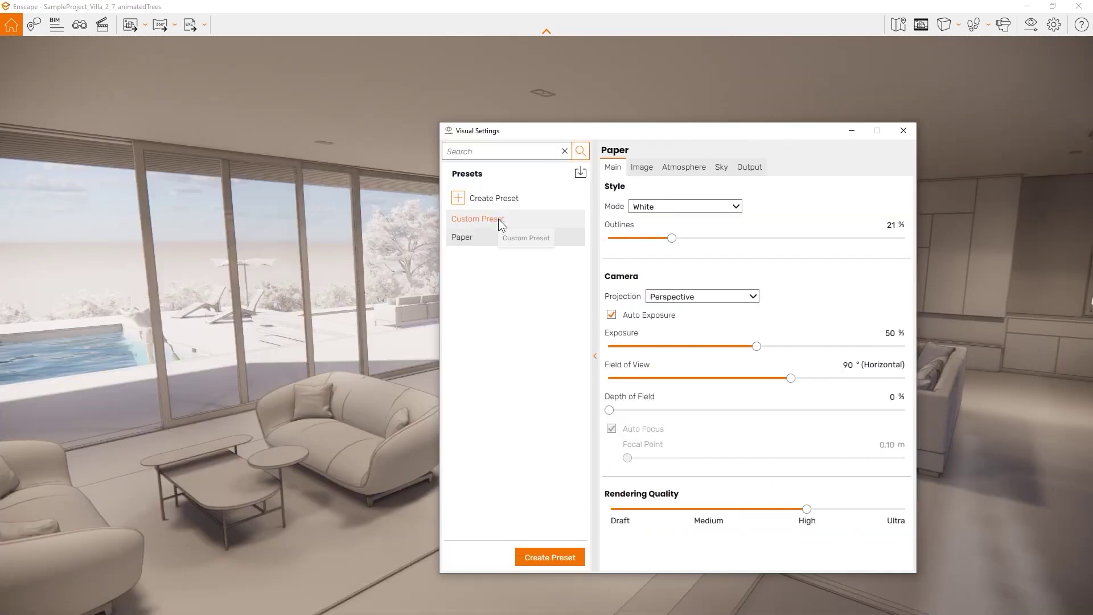
Switch to the Custom Preset and back to Paper to compare them, and move the settings window off the seating area.
left_click(498, 219)
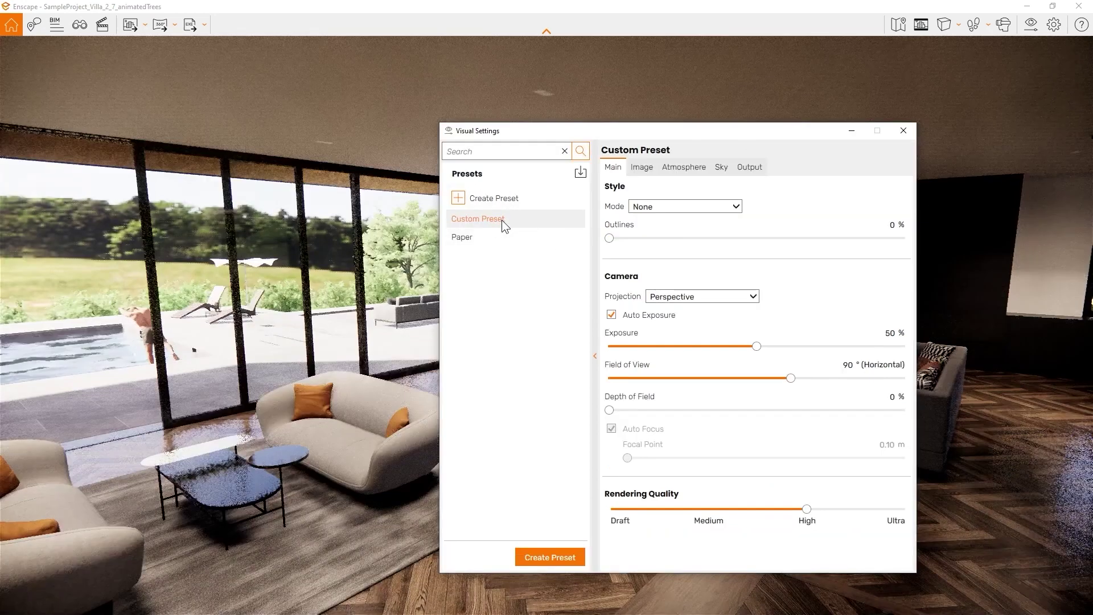
left_click(471, 237)
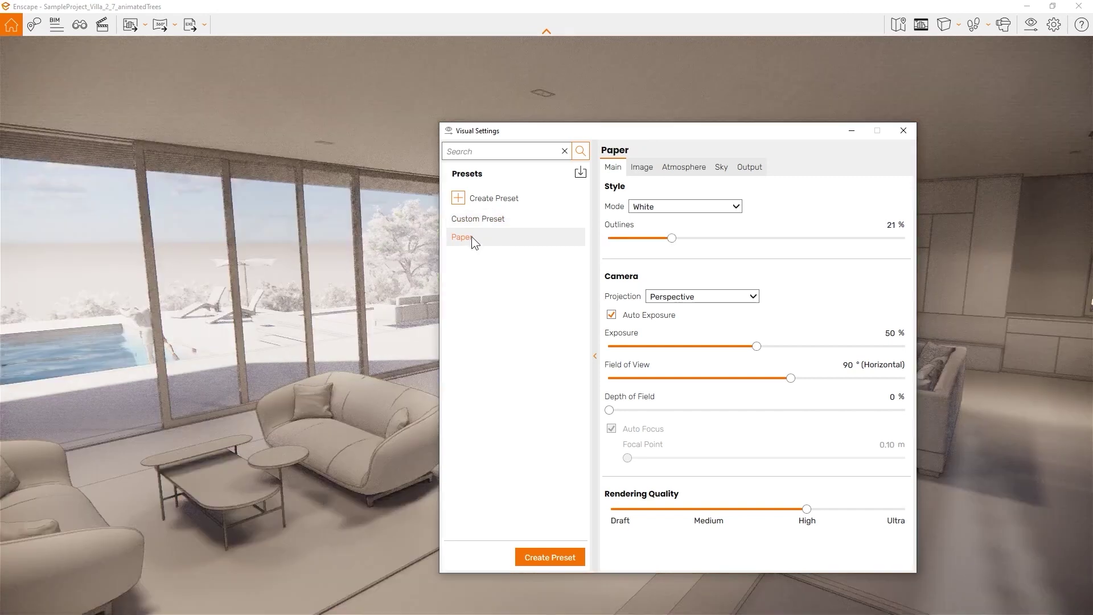
left_click_drag(610, 132, 677, 128)
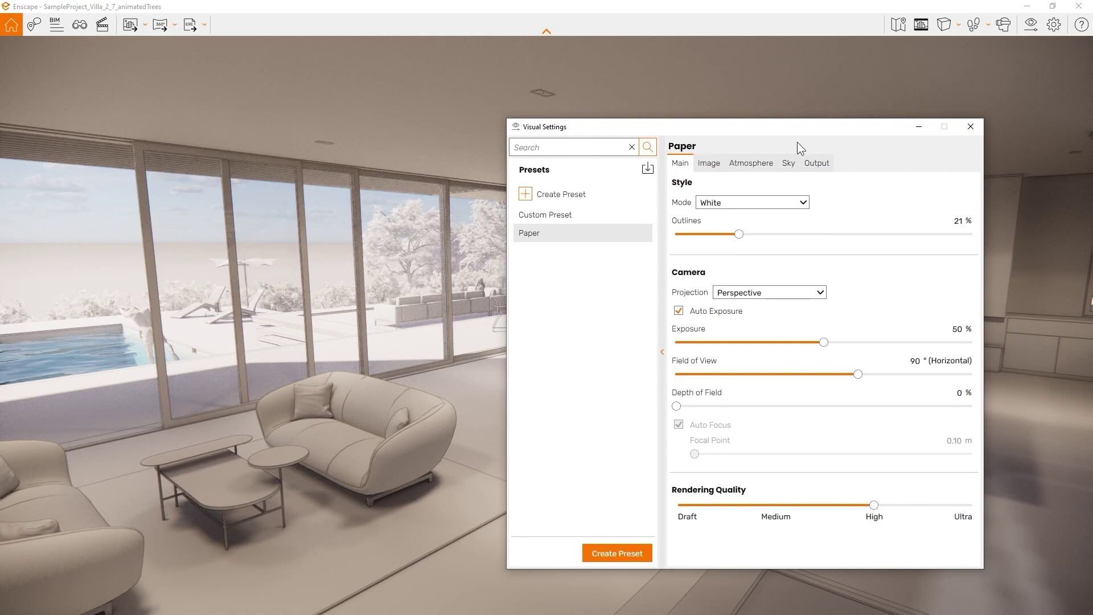
Try the Polystyrol and Light View style modes on the villa and look around the scene.
left_click(774, 205)
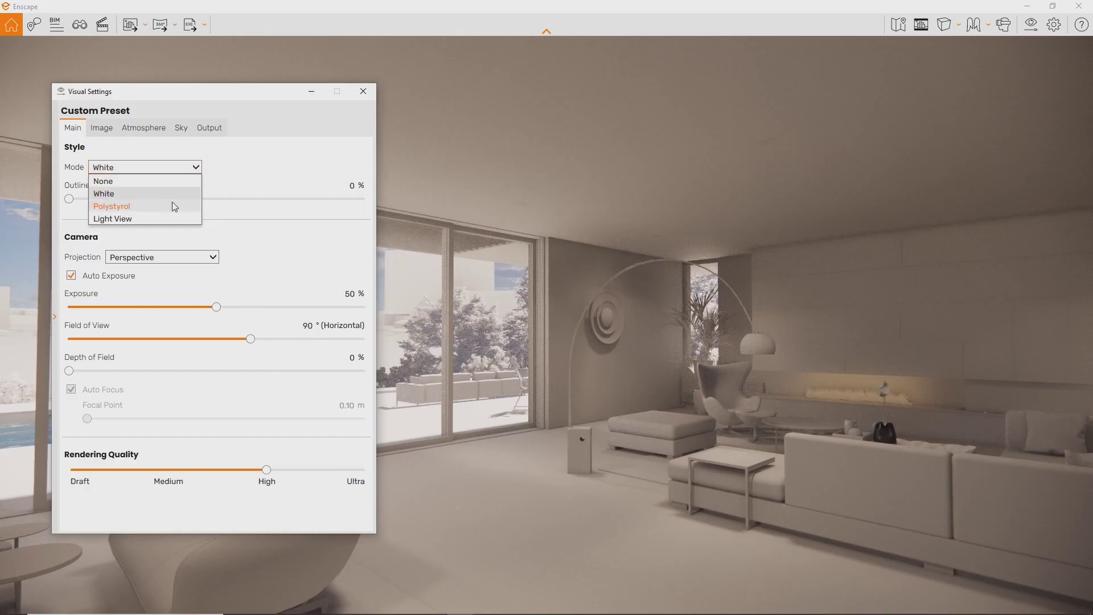
left_click(173, 206)
mouse_move(512, 288)
right_mouse_down("shift")
mouse_move(433, 288)
mouse_move(459, 288)
right_mouse_up("shift")
left_click(813, 192)
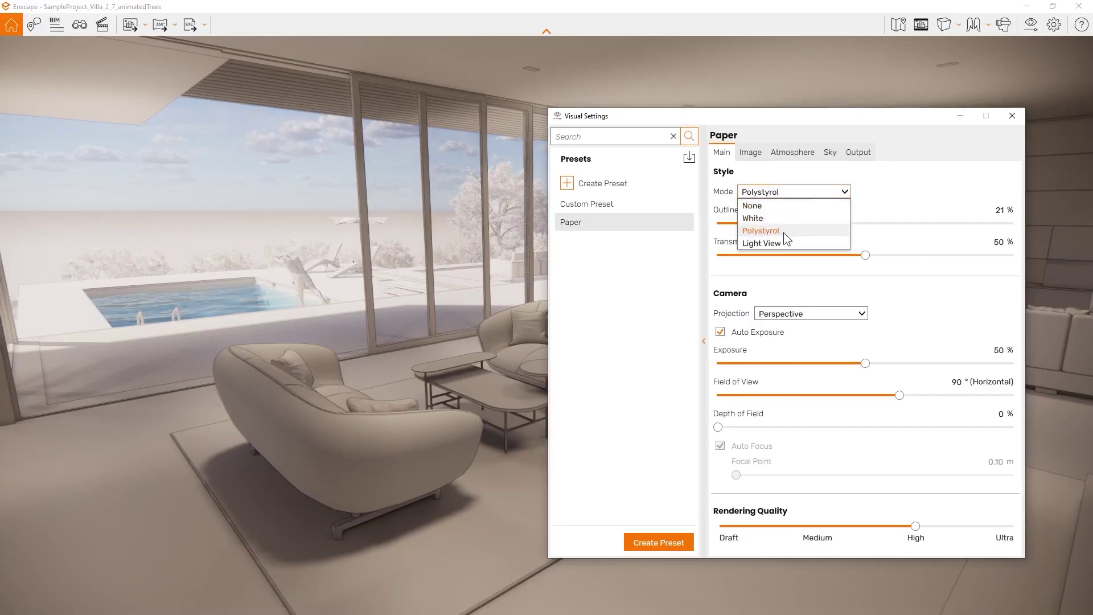
left_click(774, 244)
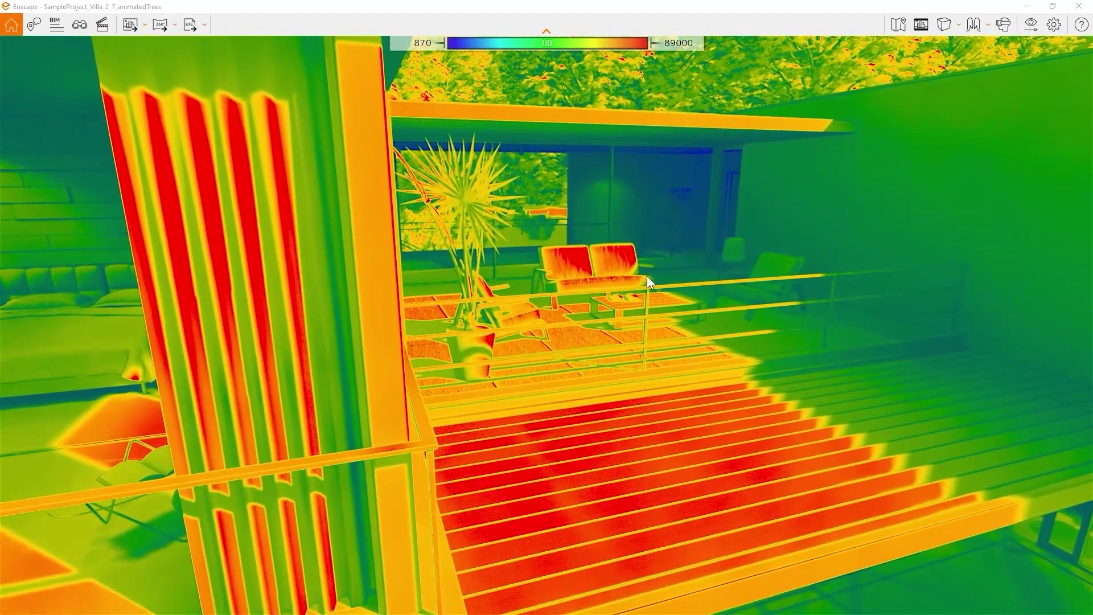
right_click_drag(777, 307, 646, 307, "shift")
left_click_drag(780, 311, 632, 309)
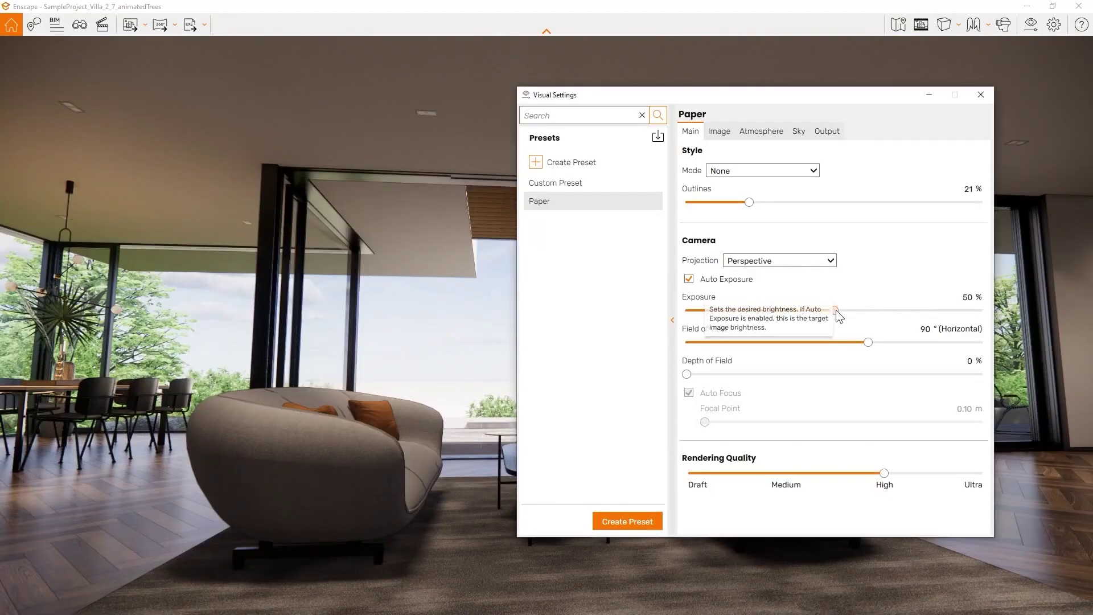
Set the Paper preset's exposure to 55 %, field of view to 52°, depth of field to 19 % and, with Auto Focus off, focal point to 4.19 m.
left_click_drag(836, 309, 787, 357)
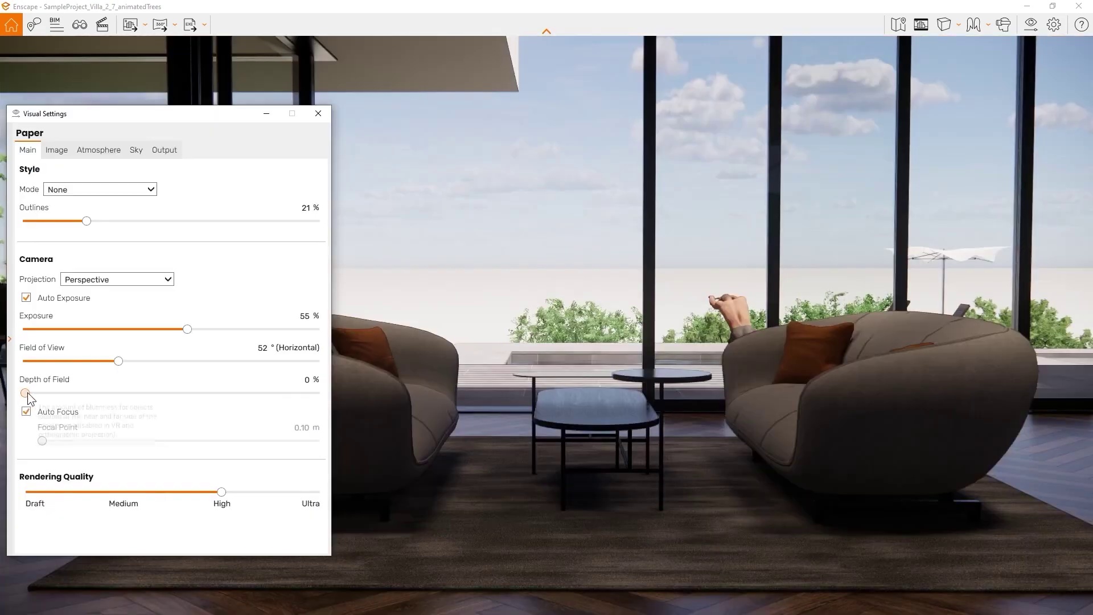
left_click_drag(27, 392, 38, 393)
left_click(27, 409)
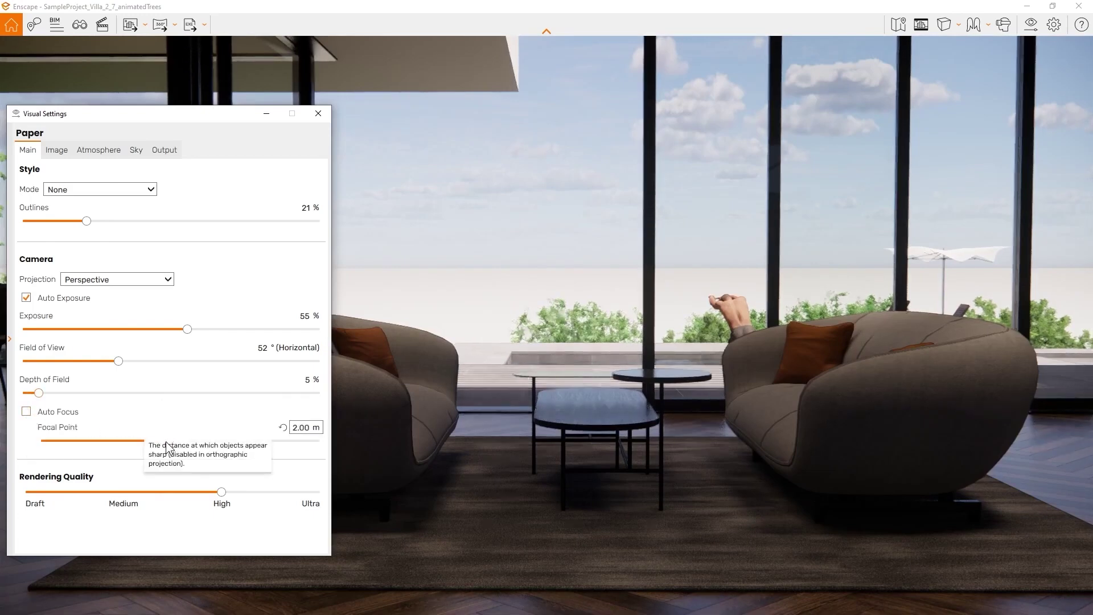
left_click_drag(159, 443, 197, 443)
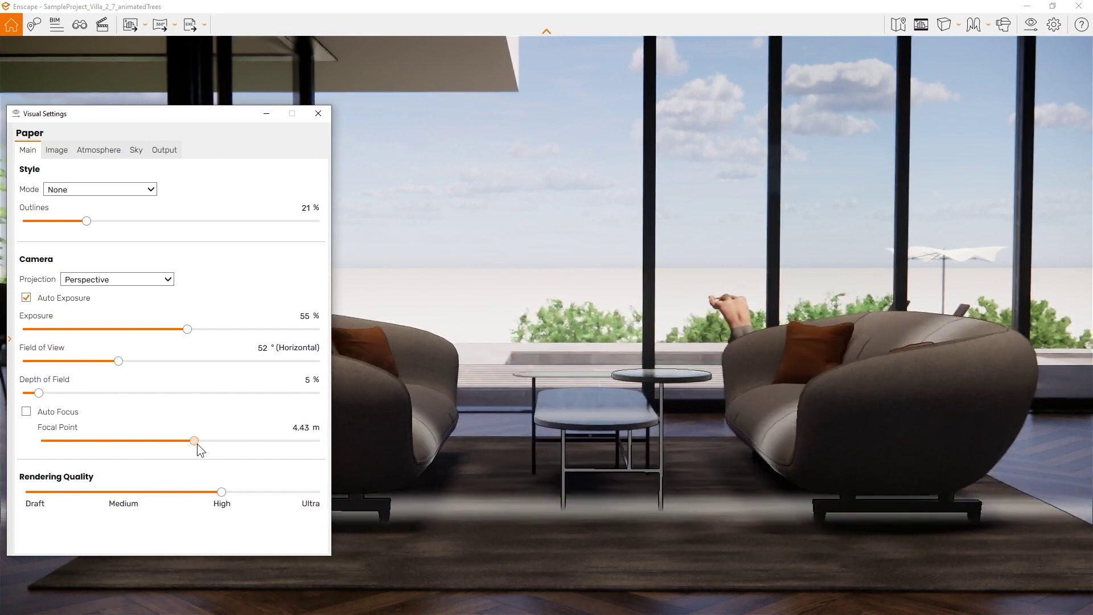
left_click_drag(39, 392, 83, 395)
left_click_drag(192, 442, 190, 443)
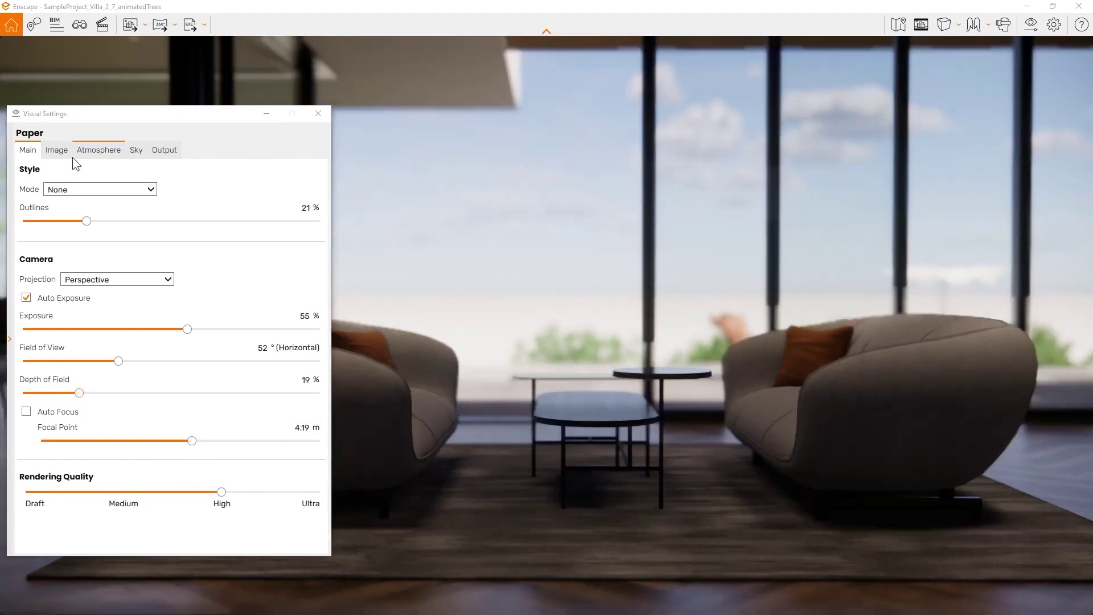
Try Auto Contrast on and off and a different saturation in the Paper preset's image corrections.
left_click(57, 151)
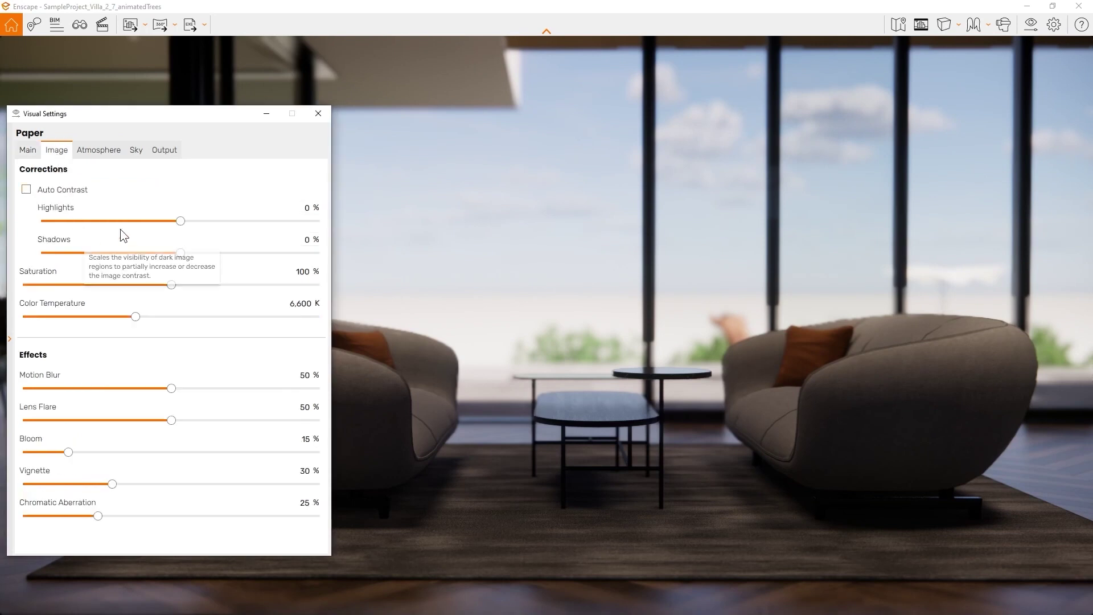
left_click(26, 190)
left_click(26, 190)
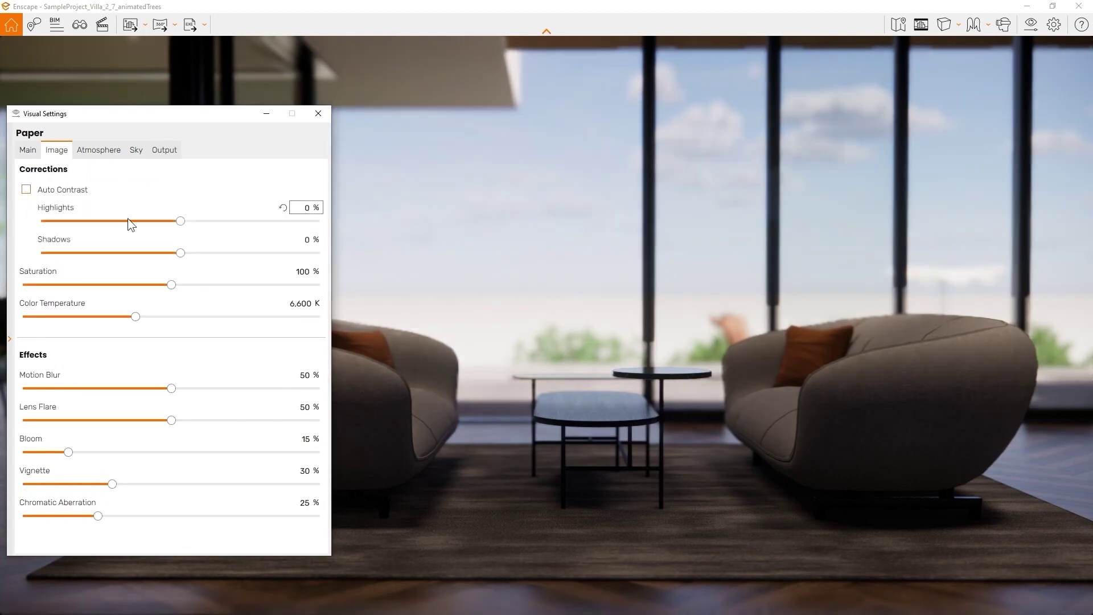
mouse_move(172, 284)
left_mouse_down()
mouse_move(233, 285)
mouse_move(171, 284)
left_mouse_up()
In the Custom Preset's atmosphere settings, try fog intensity 68 % and height 101 m, plus higher night sky brightness and shadow sharpness.
left_click(97, 149)
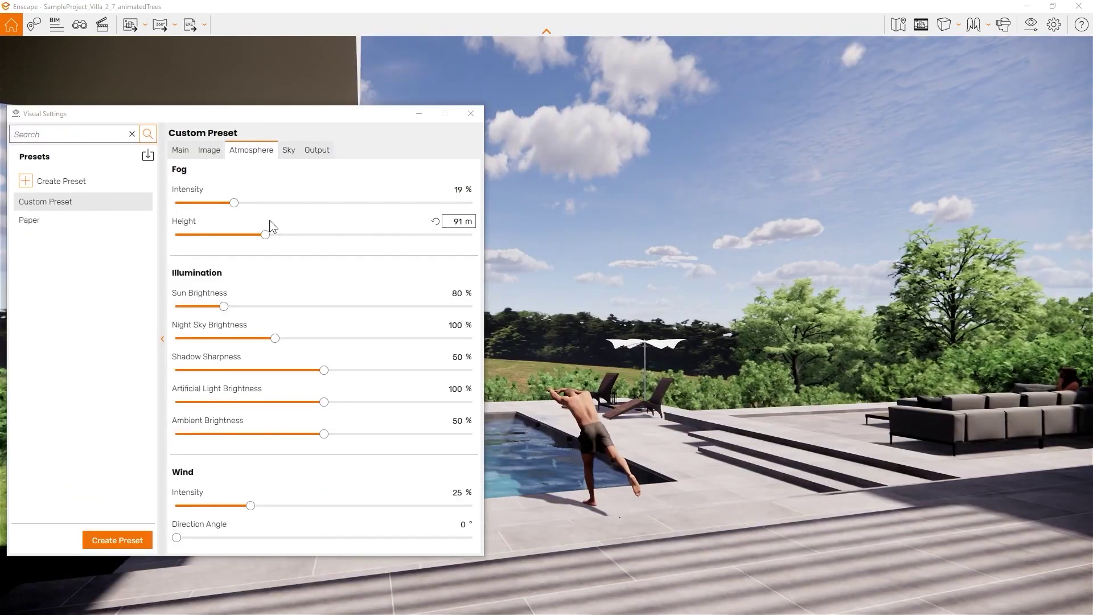
left_click_drag(235, 204, 275, 207)
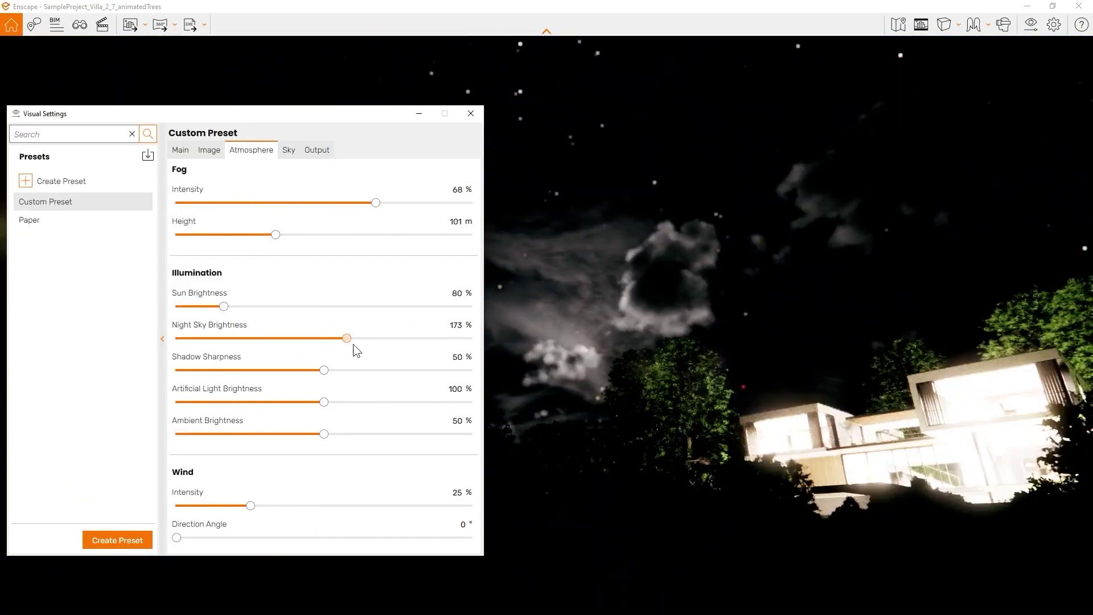
left_click_drag(354, 344, 507, 342)
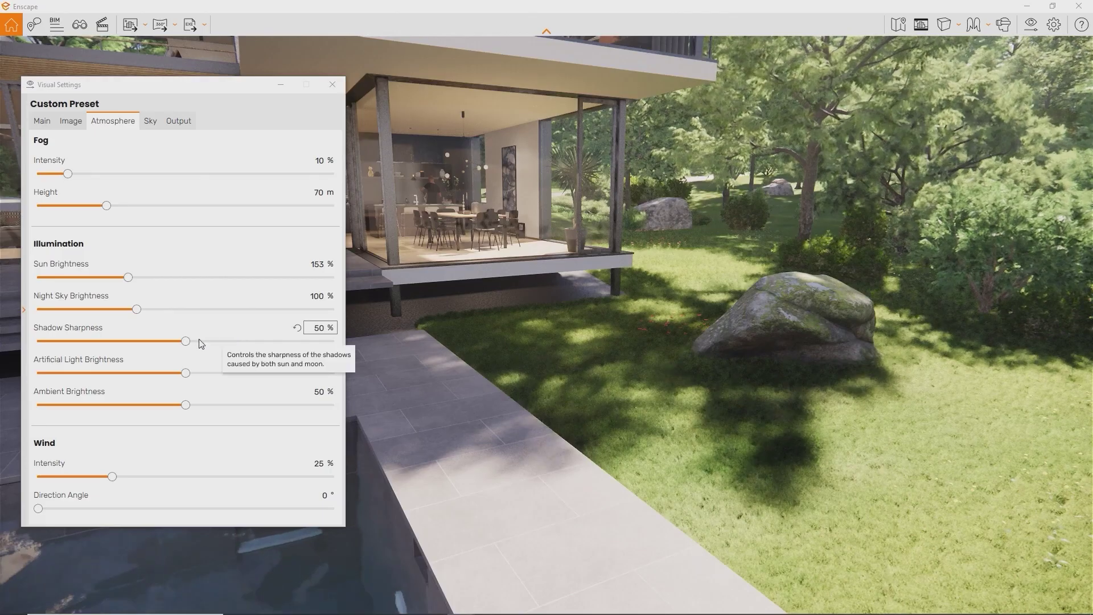
left_click_drag(186, 341, 226, 347)
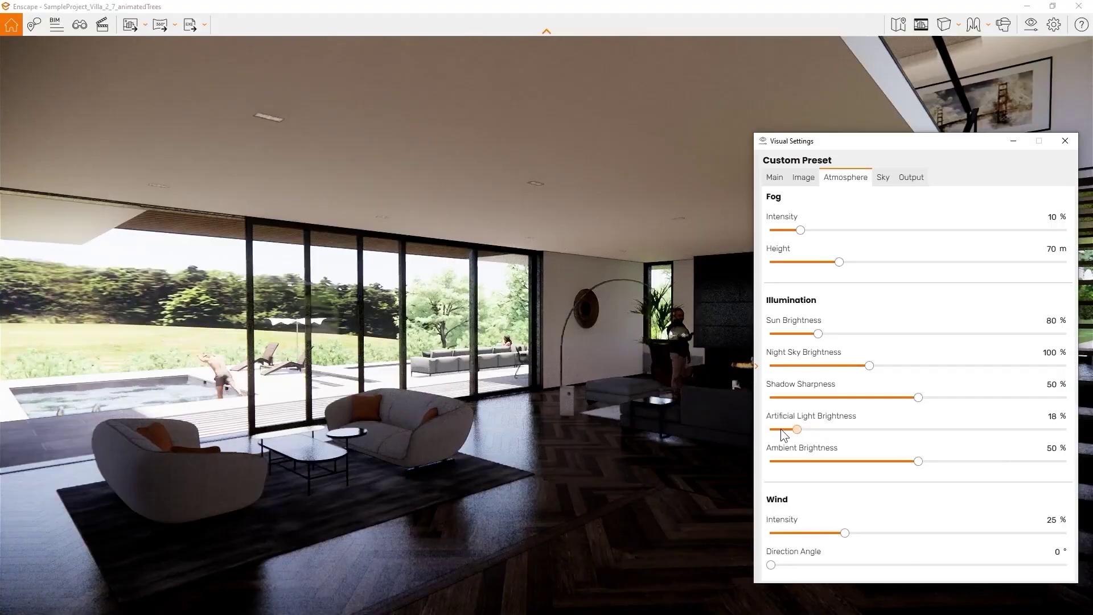
Try artificial light brightness at 0 % and 200 % in the living room, reset it to default, and close the Visual Settings.
left_click_drag(780, 429, 740, 433)
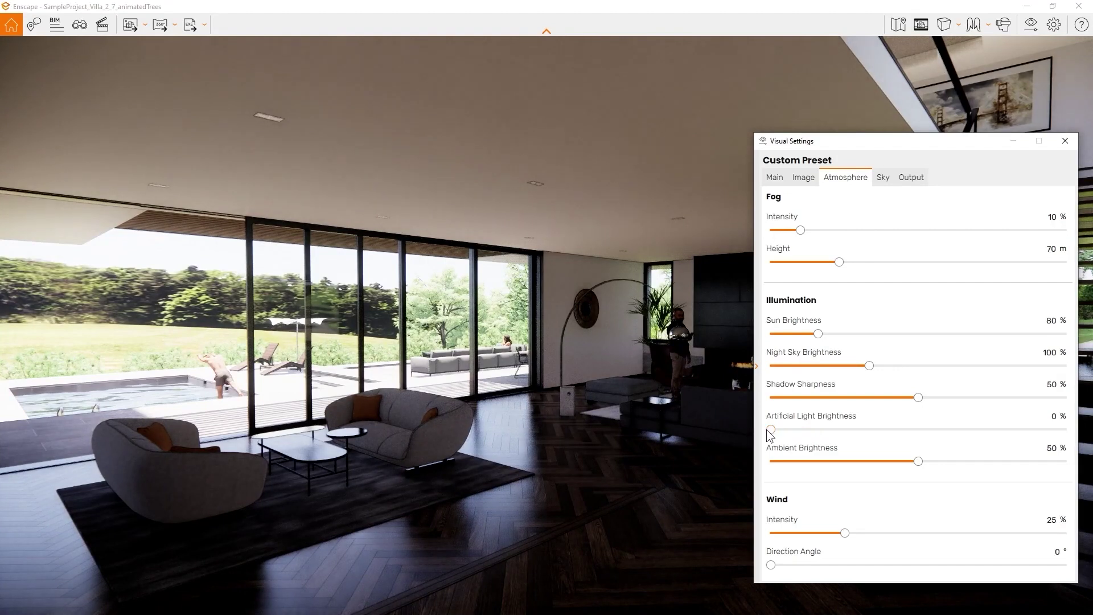
left_click_drag(774, 429, 1066, 430)
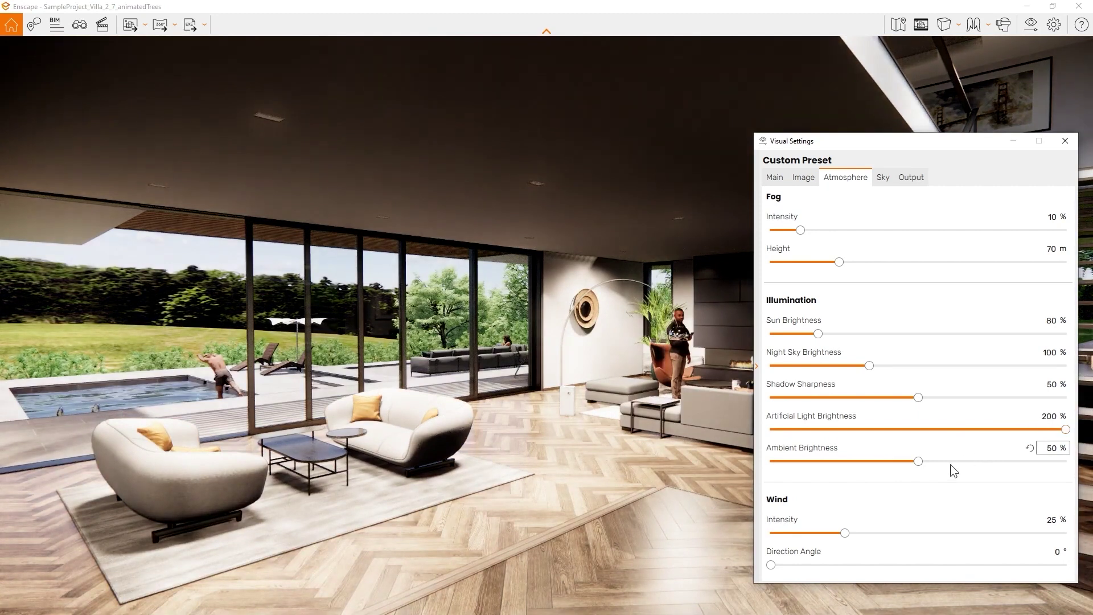
left_click(1032, 418)
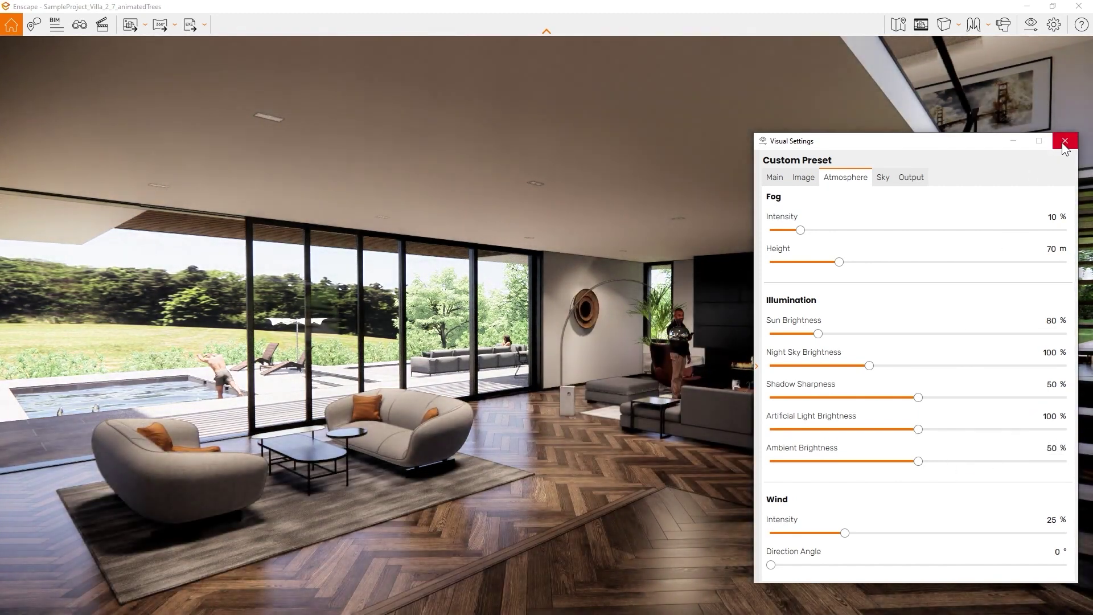
left_click(1063, 142)
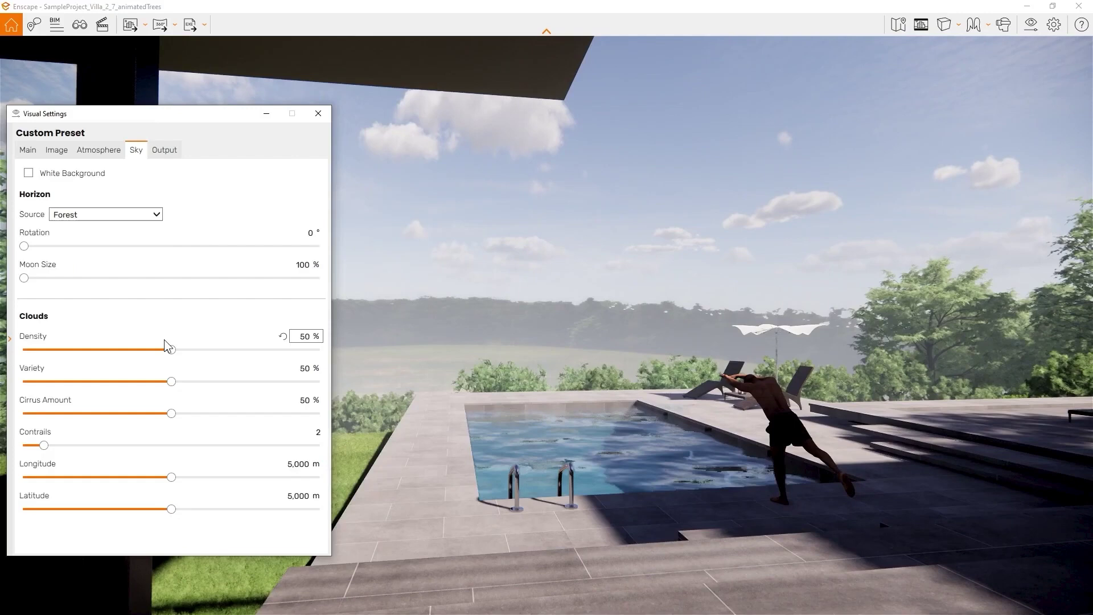
Compare the Desert, Forest and Mountains horizon sources in the Custom Preset's sky settings and keep Mountains.
left_click(137, 216)
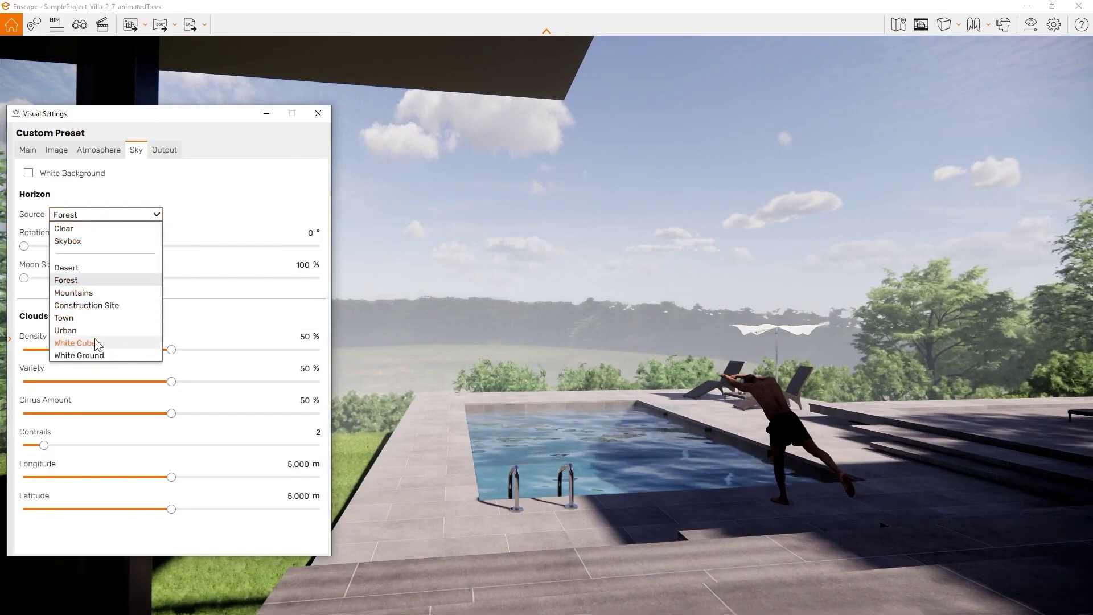
left_click(81, 269)
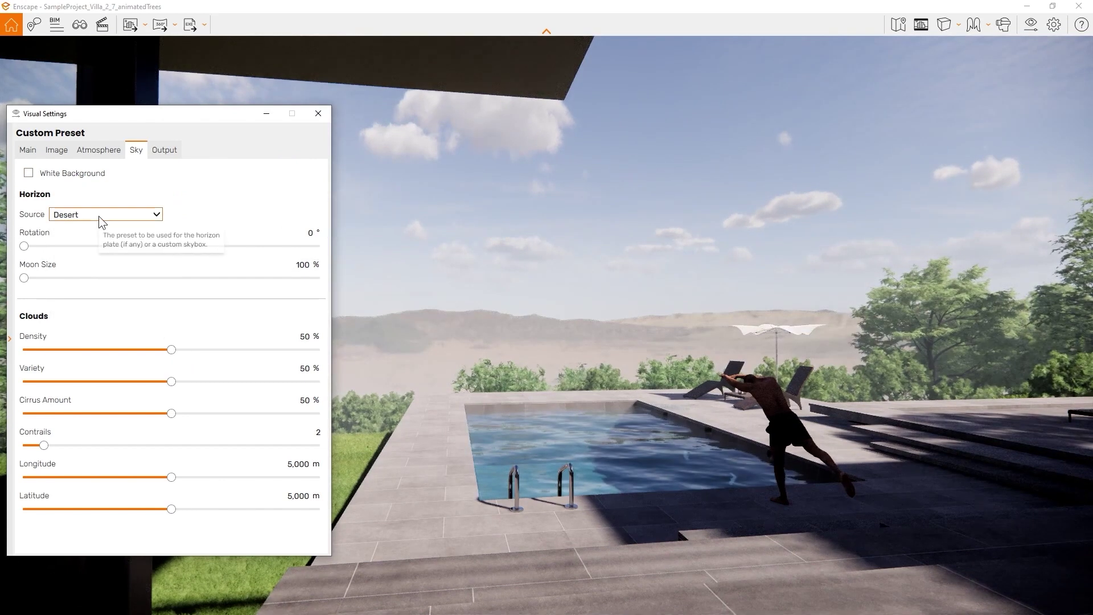
left_click(98, 216)
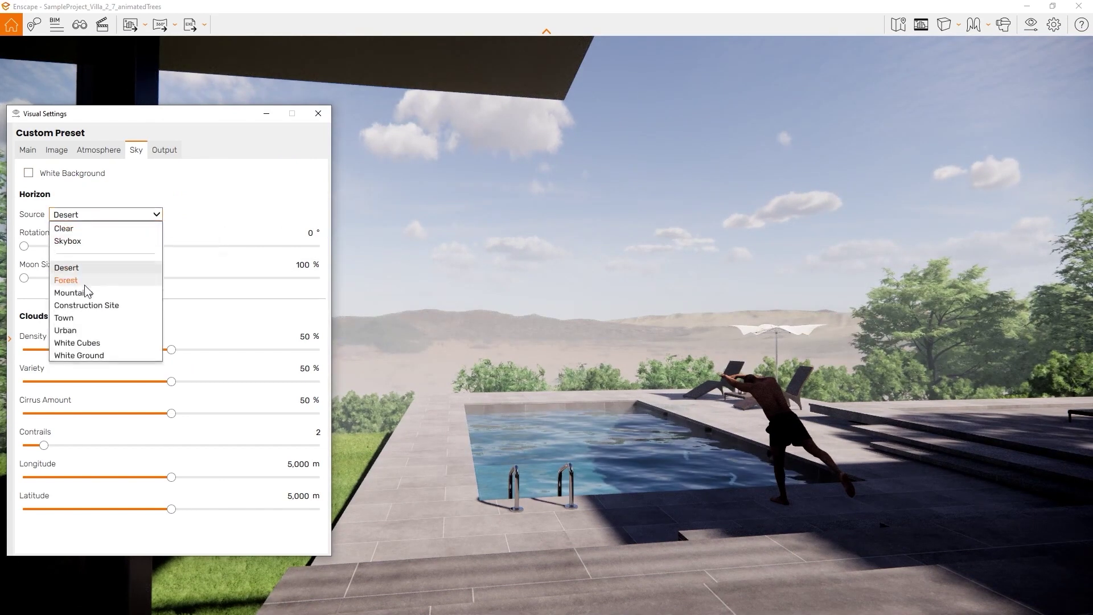
left_click(85, 283)
left_click(106, 215)
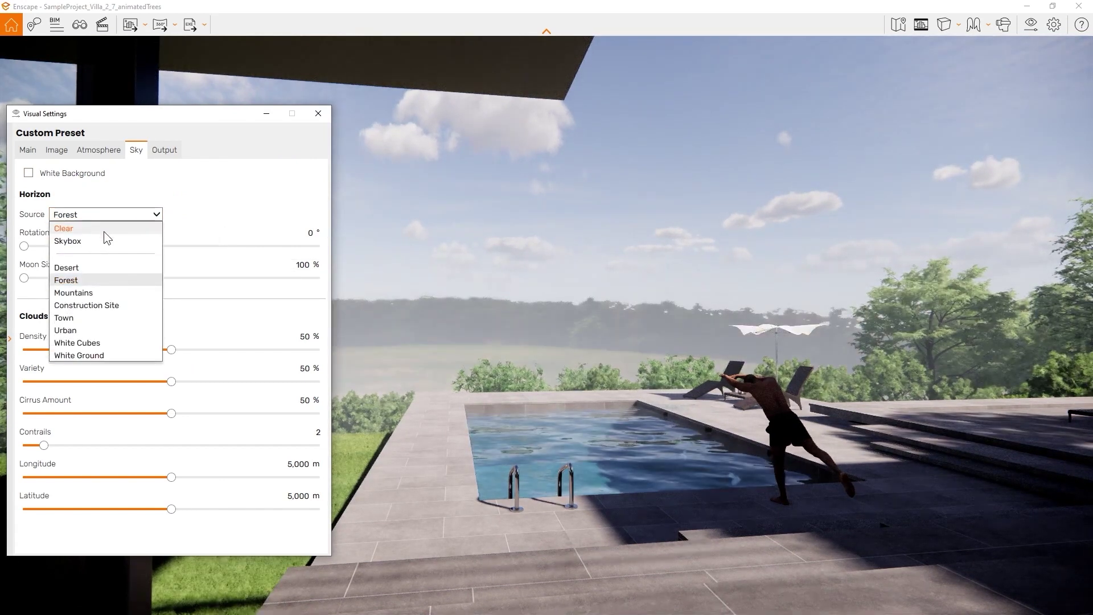
left_click(96, 294)
left_click(138, 214)
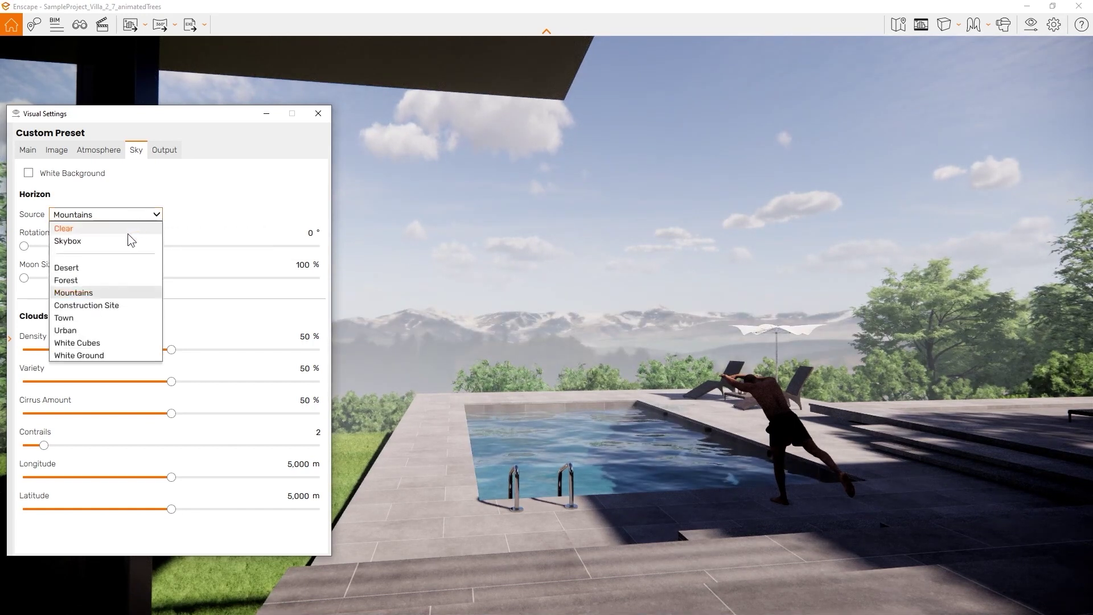
left_click(120, 309)
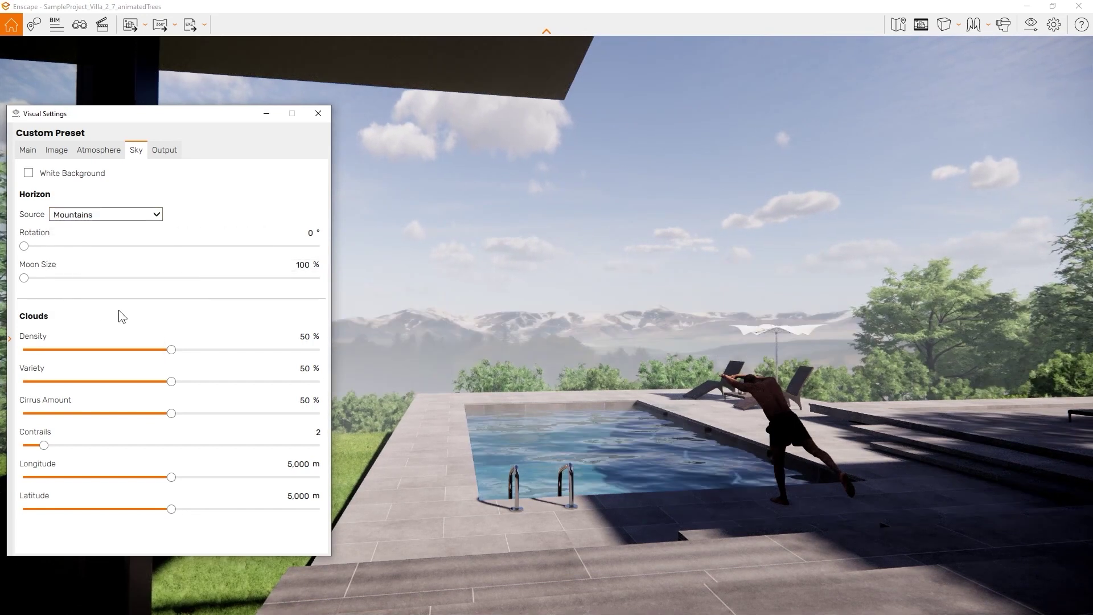
Set the clouds' density to 57 %, variety to 66 % and cirrus amount to 52 %.
mouse_move(172, 351)
left_mouse_down()
mouse_move(81, 354)
mouse_move(162, 354)
left_mouse_up()
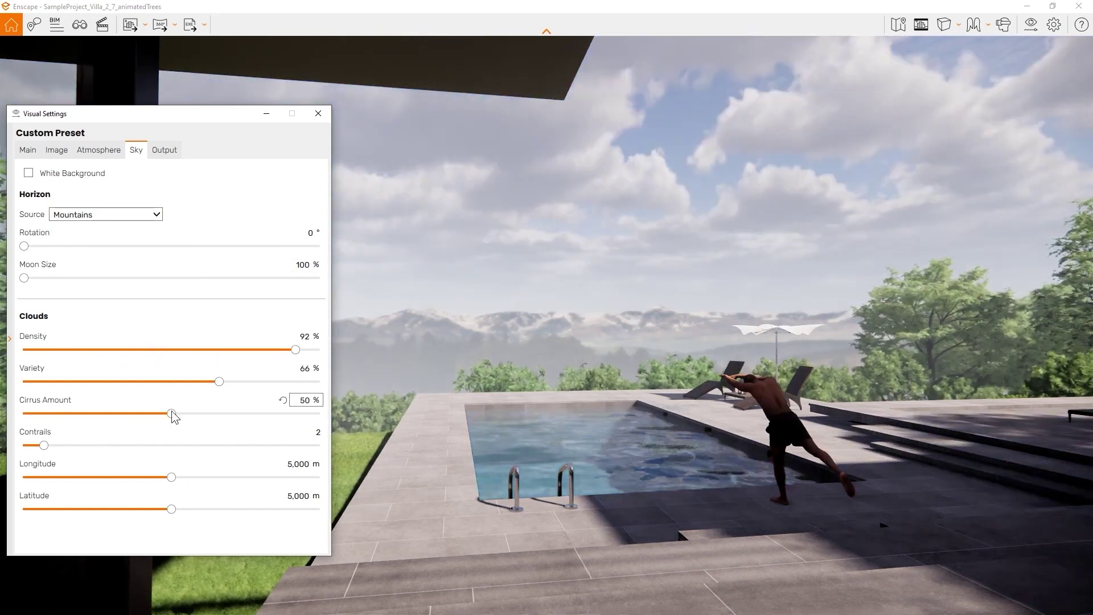
left_click_drag(172, 412, 67, 413)
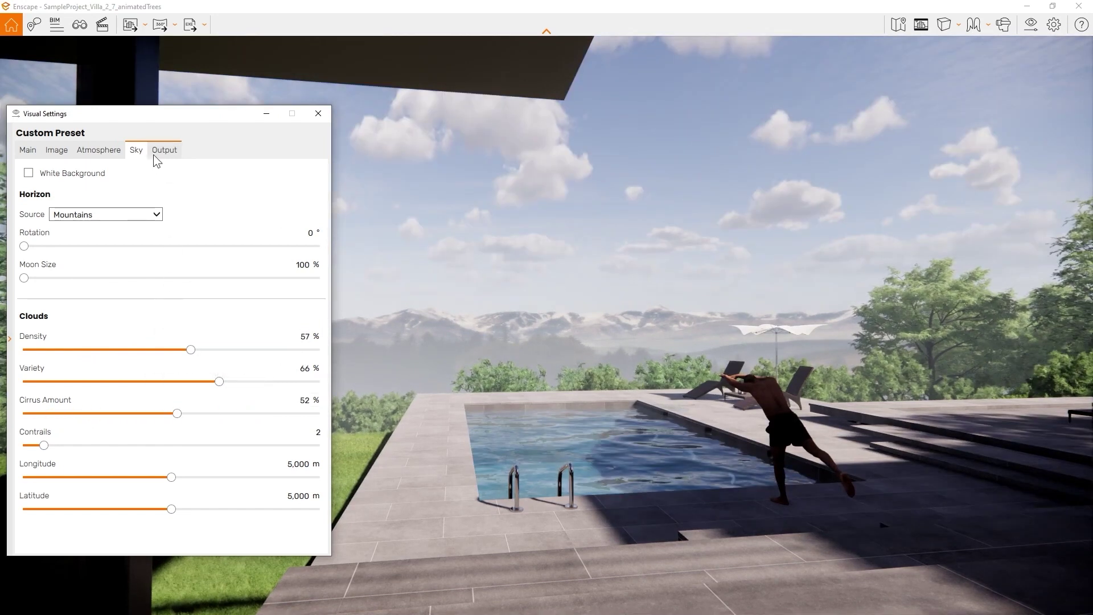
In the output settings, choose Full HD resolution and enable the export of Object-ID, Material-ID and depth channel.
left_click(165, 152)
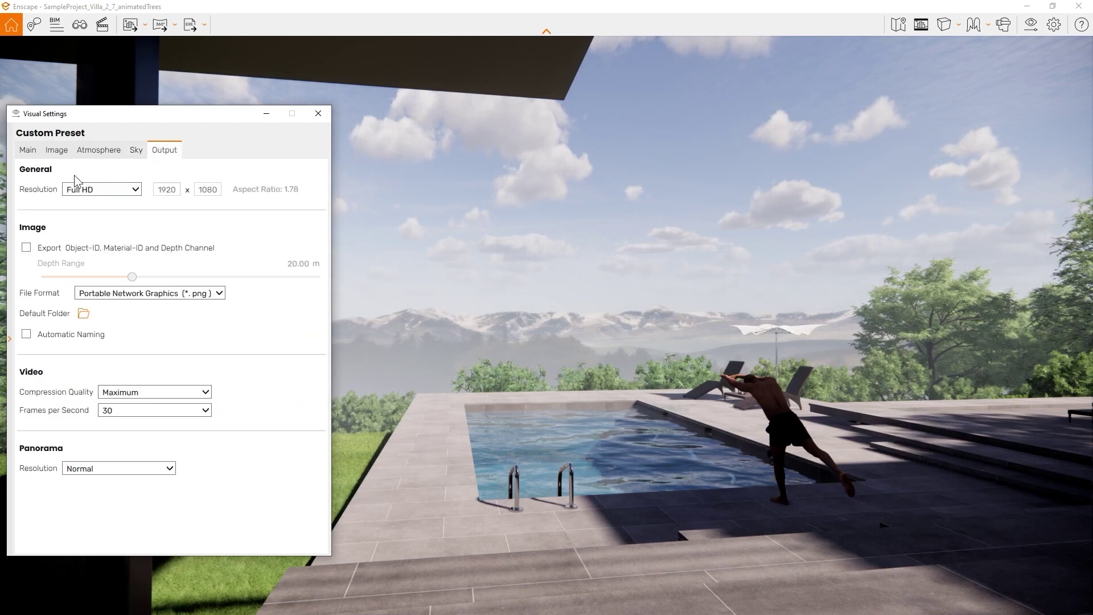
left_click(100, 193)
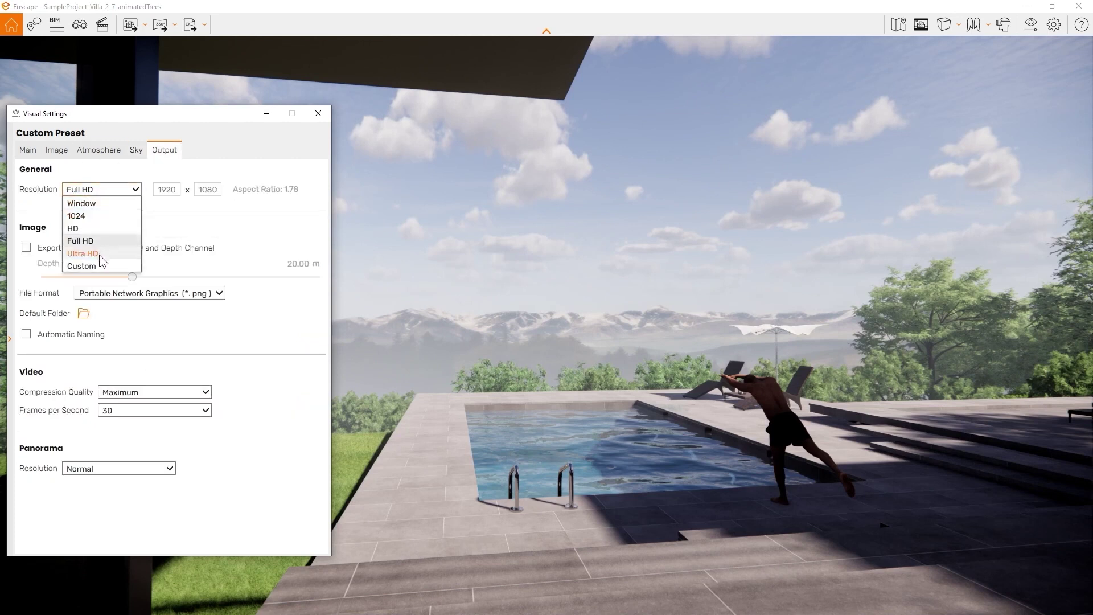
left_click(86, 240)
left_click(26, 247)
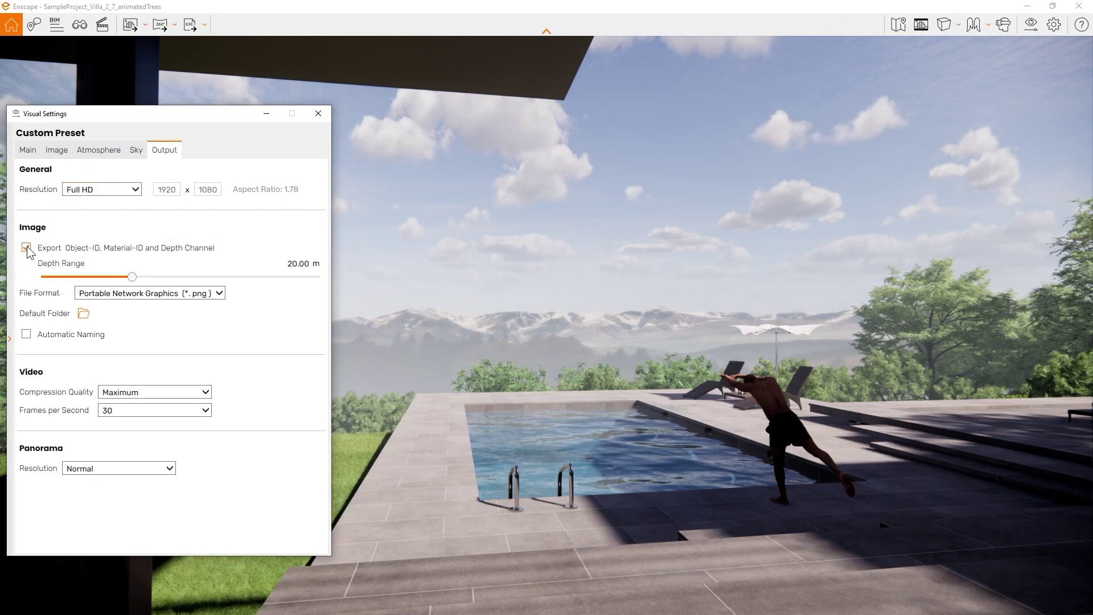
mouse_move(77, 254)
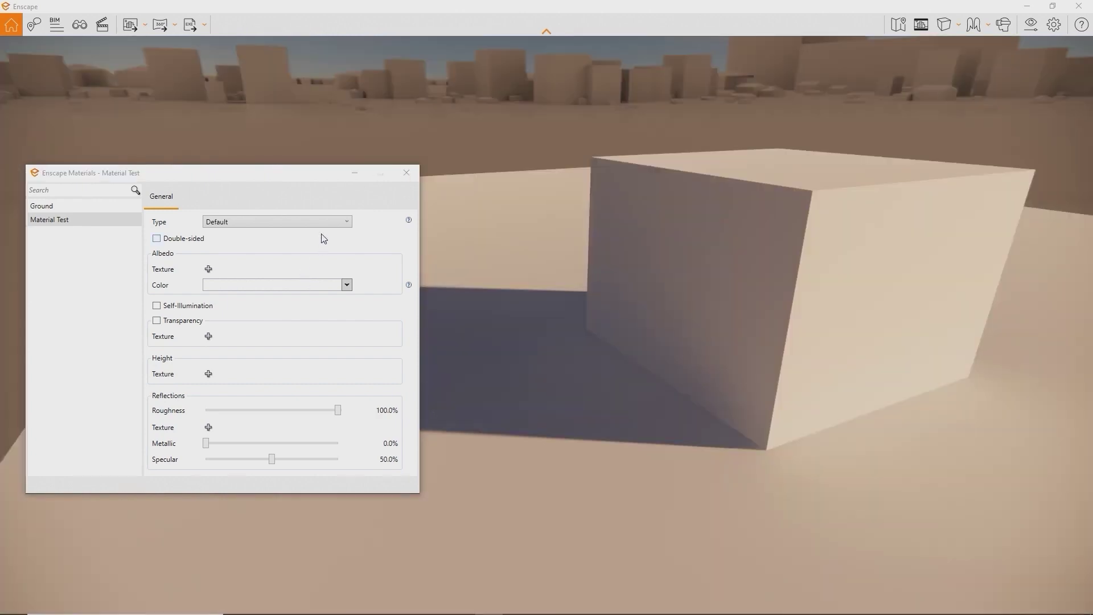
Review the type options of Material Test, try a red albedo color on the cube, and return the color to white.
left_click(321, 223)
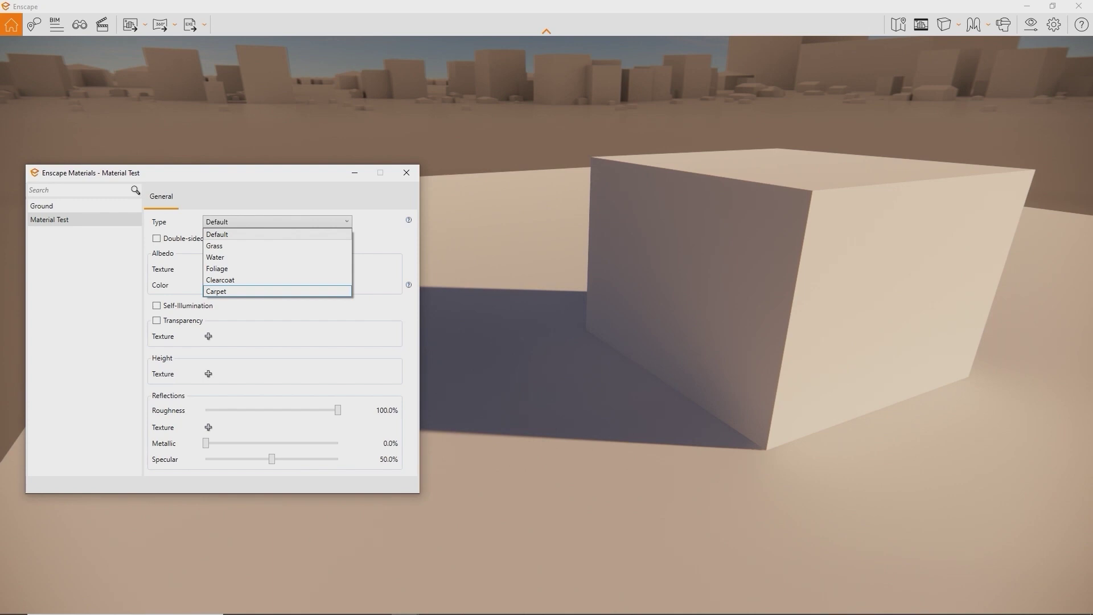
key("Escape")
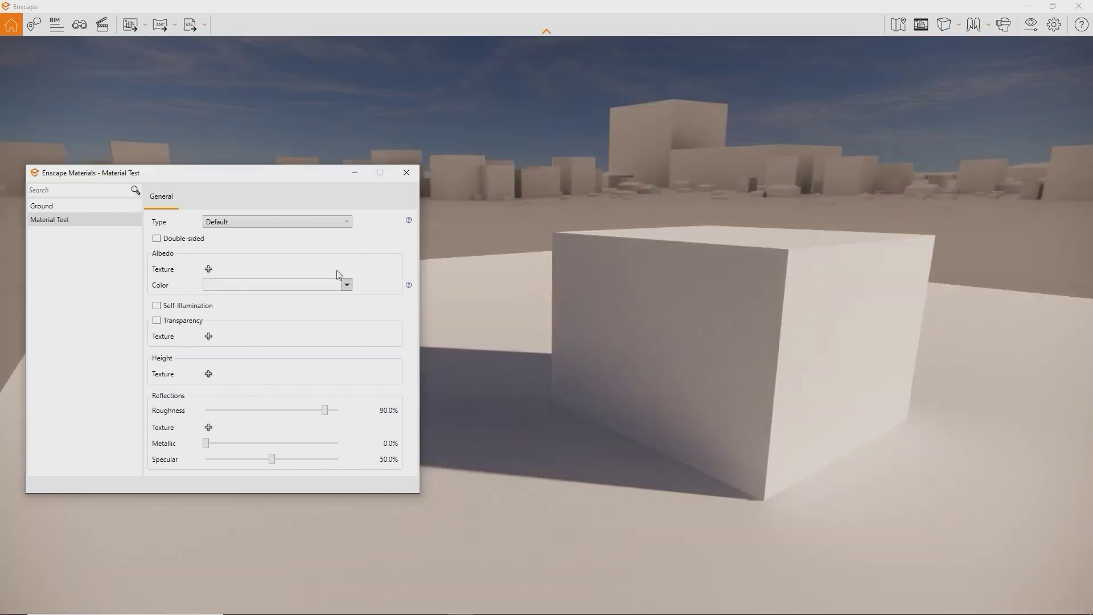
left_click(346, 285)
left_click(275, 340)
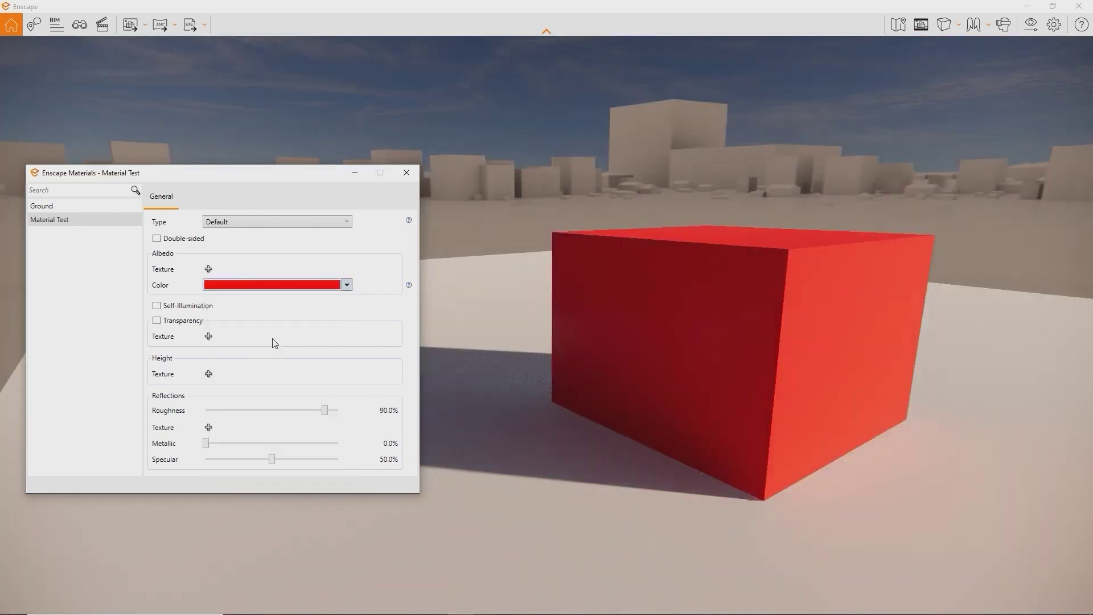
left_click(346, 285)
left_click(309, 328)
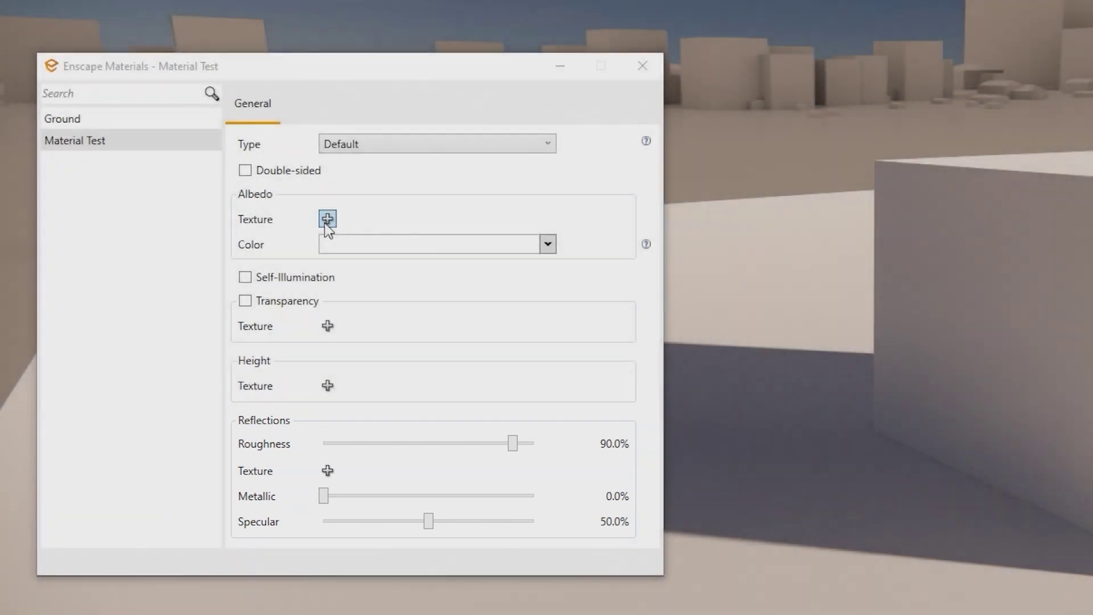
Assign PavingStones092_2K_Color.jpg as Material Test's albedo texture and PavingStones092_2K_Displacement.jpg as its height texture.
left_click(327, 219)
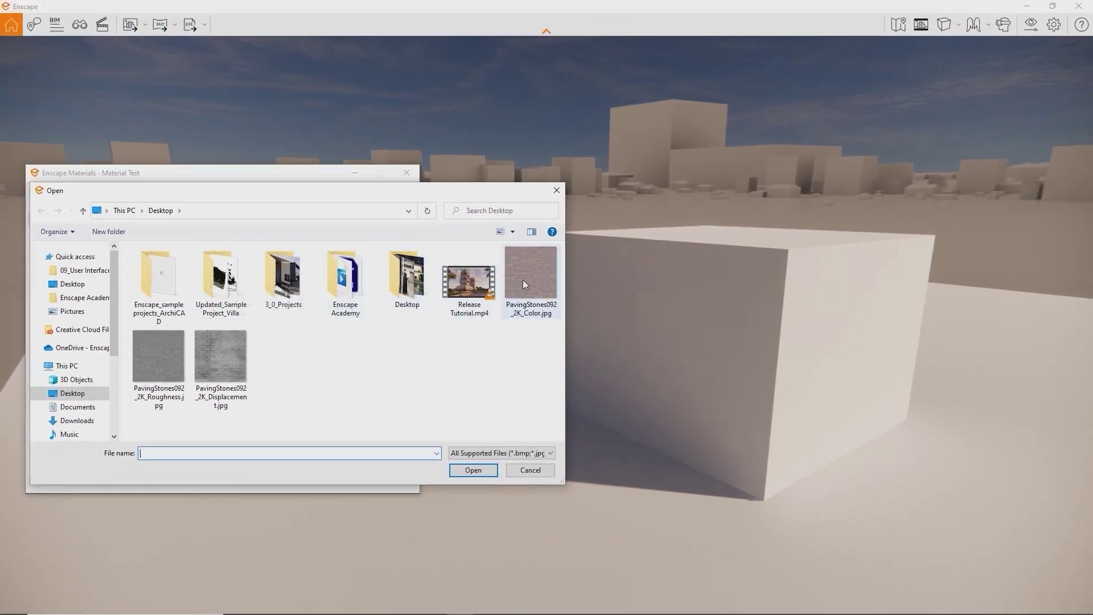
double_click(524, 281)
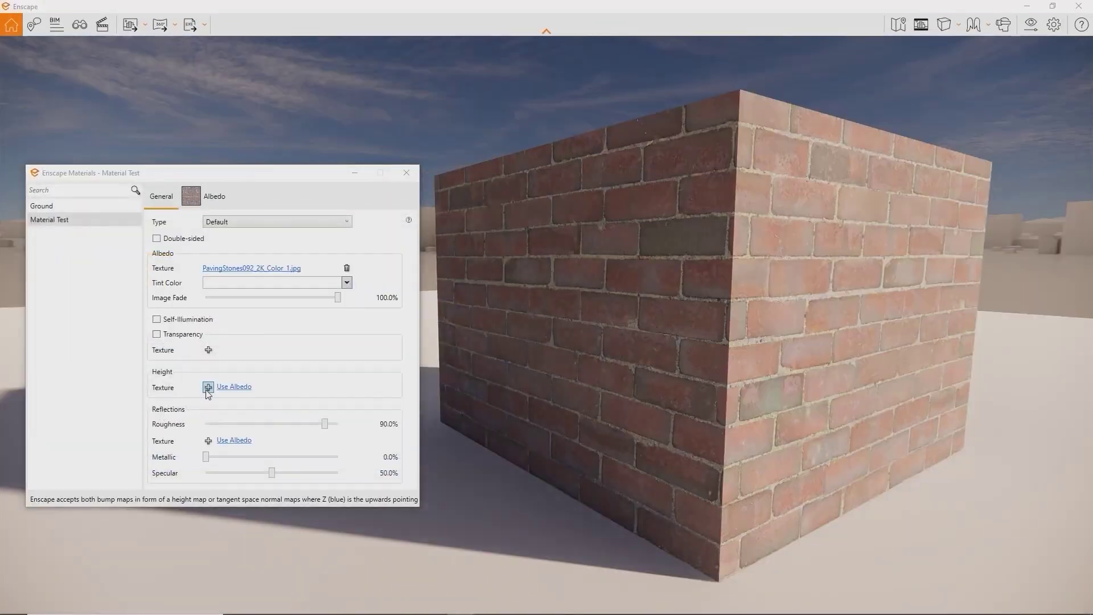
left_click(208, 393)
double_click(169, 364)
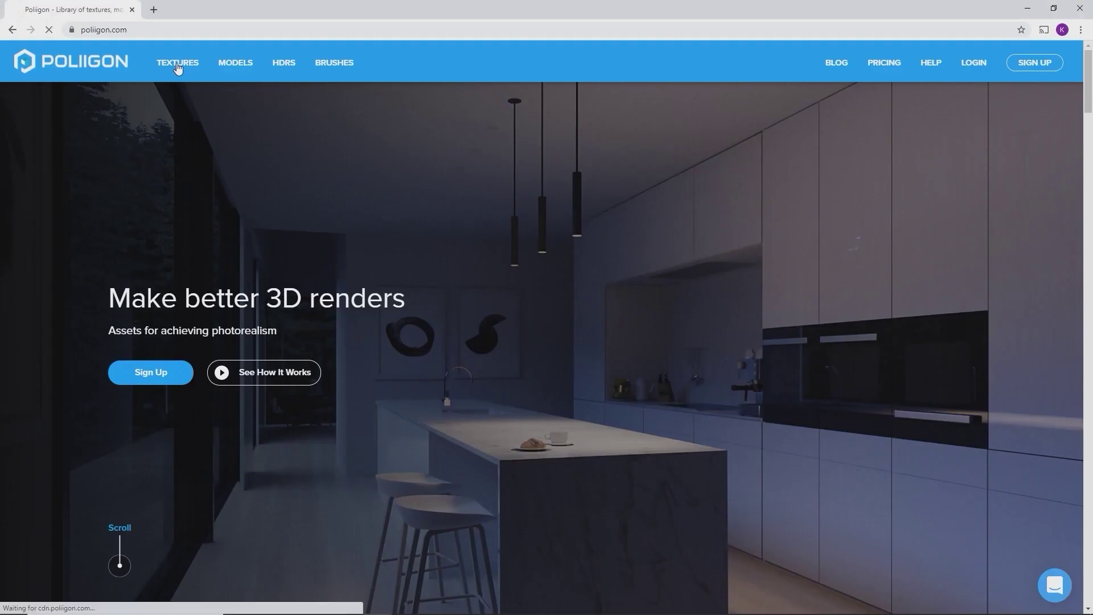
Switch to the web browser and browse the textures on Poliigon and the popular materials on CC0 Textures.
left_click(178, 61)
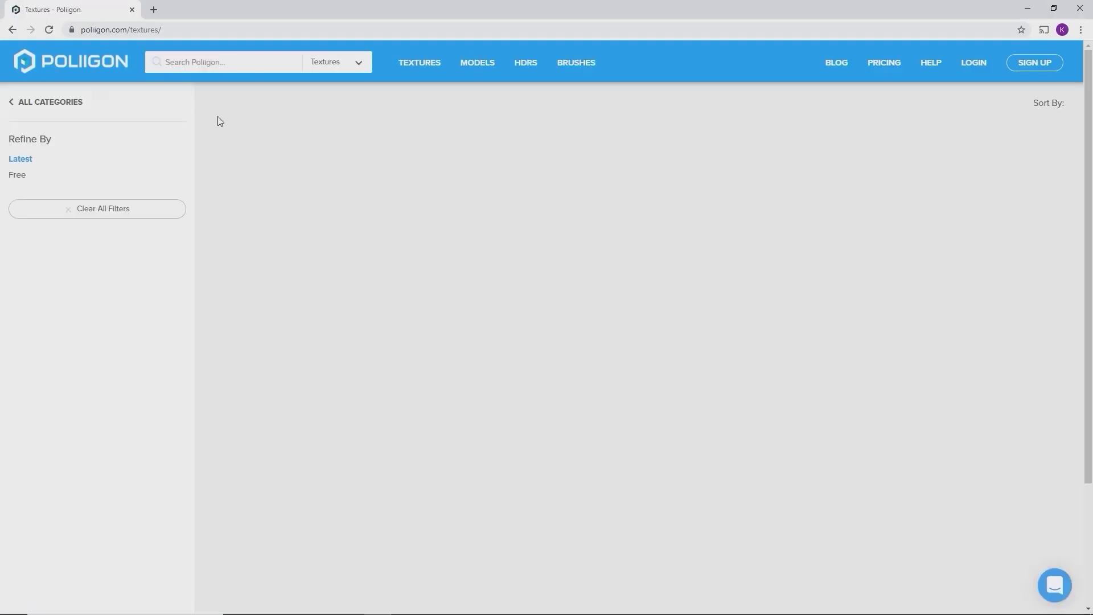
mouse_move(384, 417)
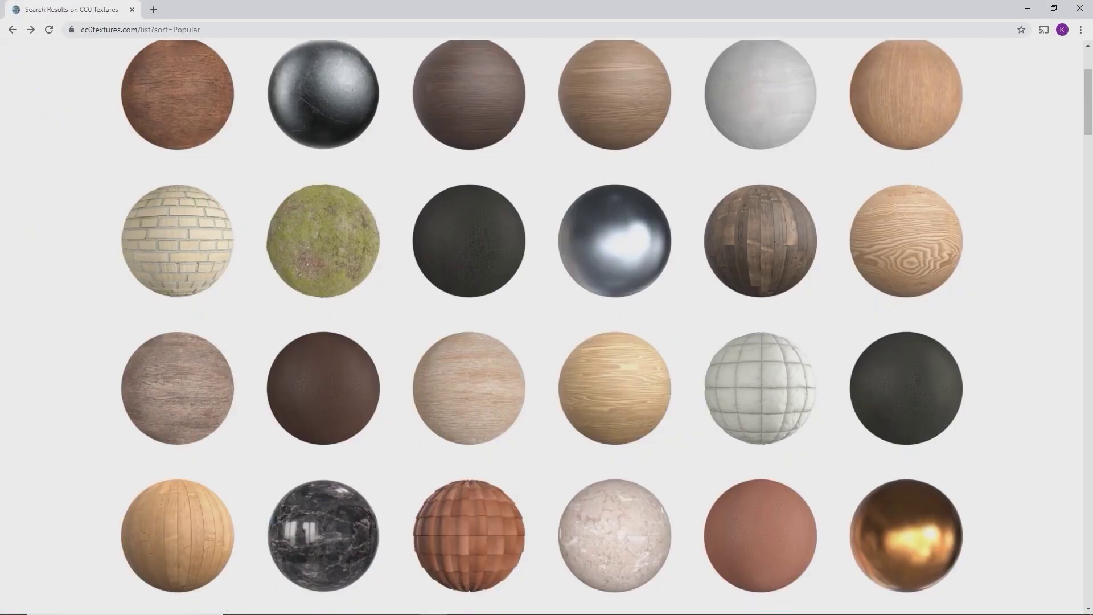
scroll(547, 328, "down", 2)
scroll(546, 327, "down", 2)
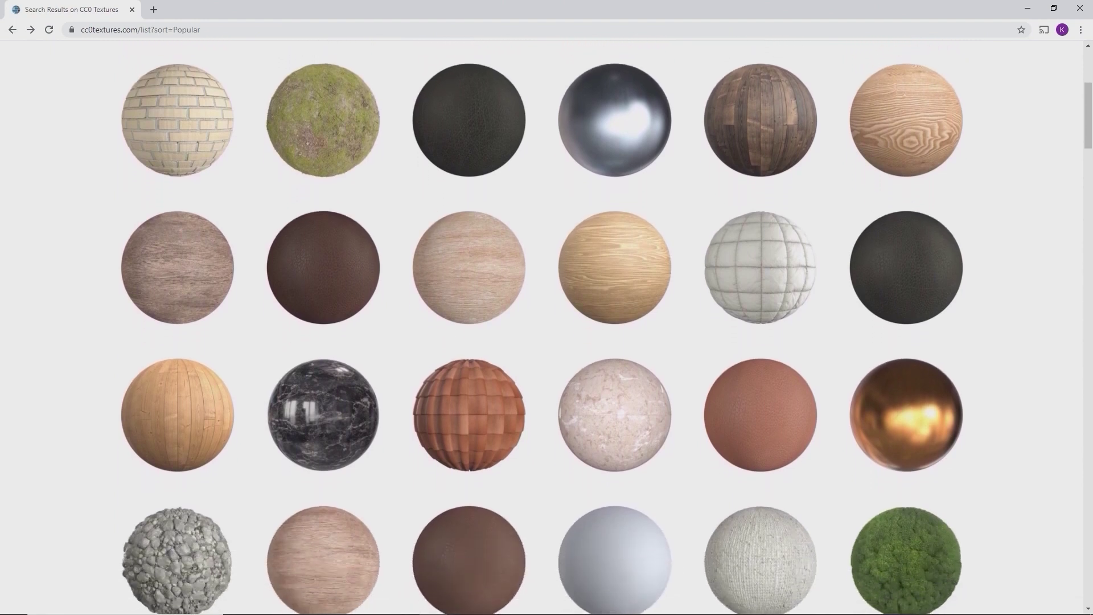
scroll(547, 327, "down", 2)
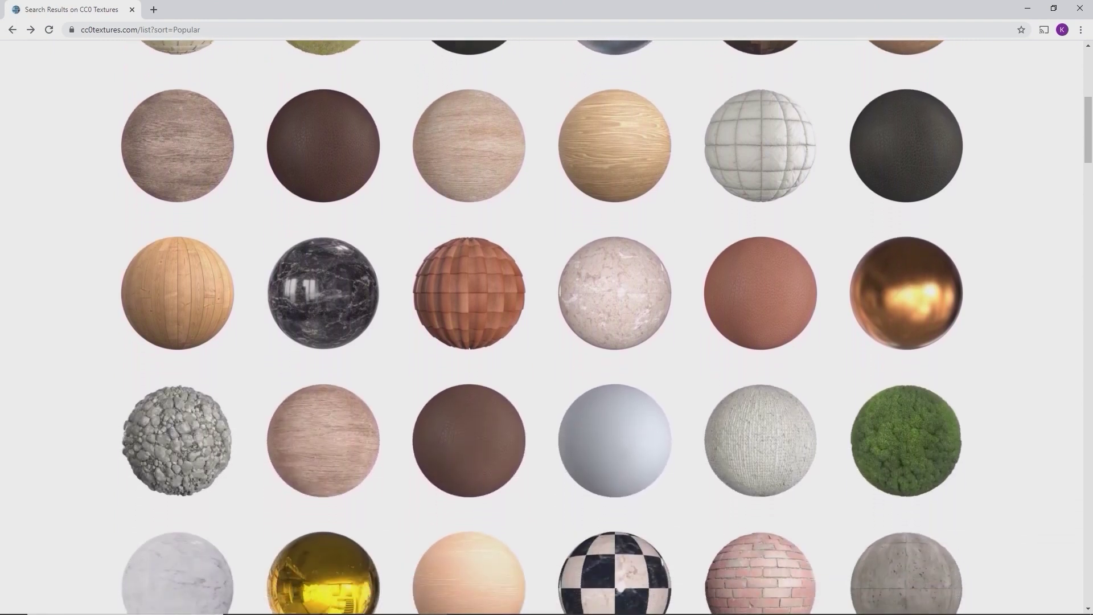
scroll(547, 327, "down", 2)
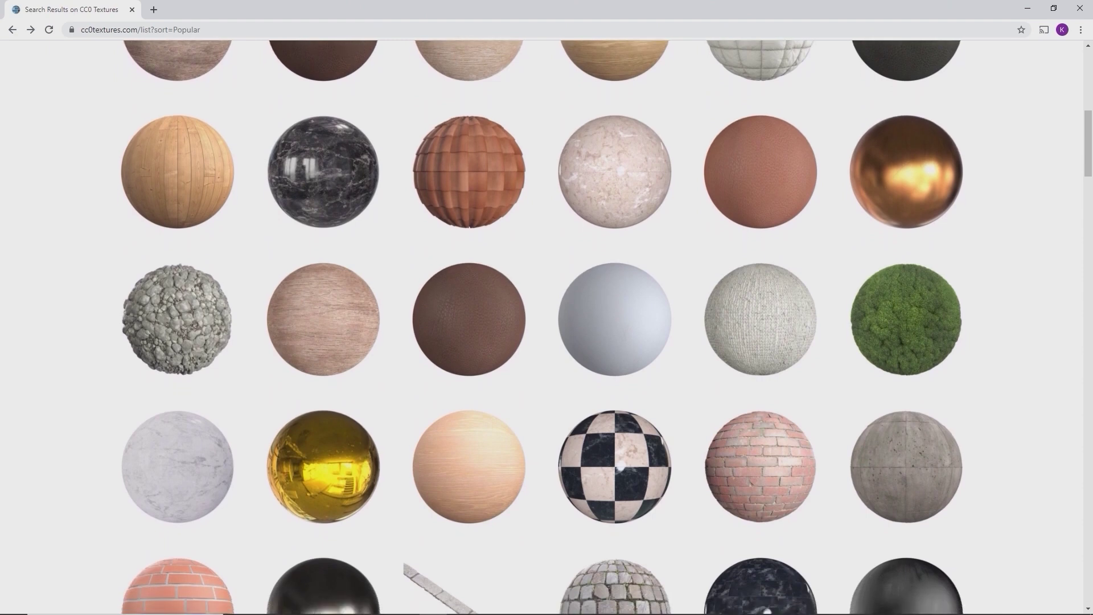
scroll(546, 327, "down", 2)
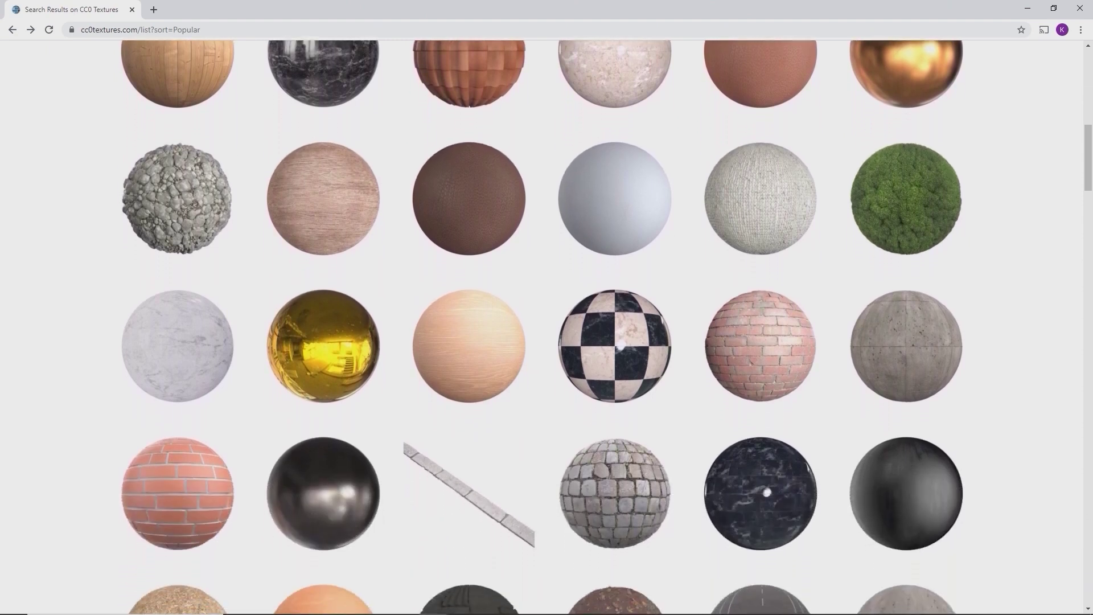
Open the downloaded 2K-JPG archive of Paving Stones 092 and copy its Color, Displacement and Roughness maps to the desktop.
left_click(784, 331)
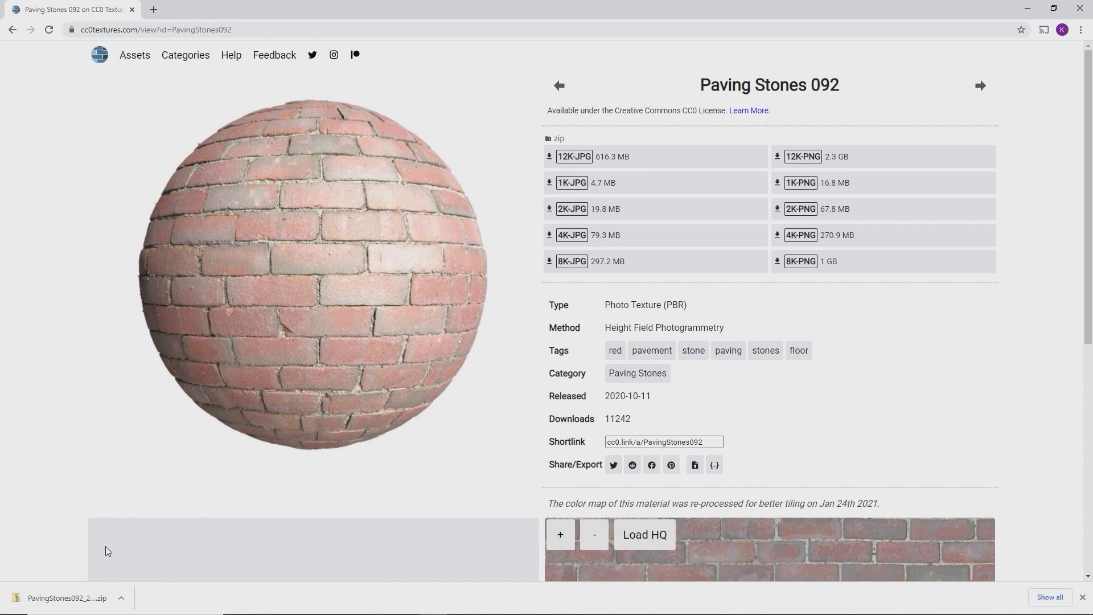
left_click(67, 596)
left_click(726, 219)
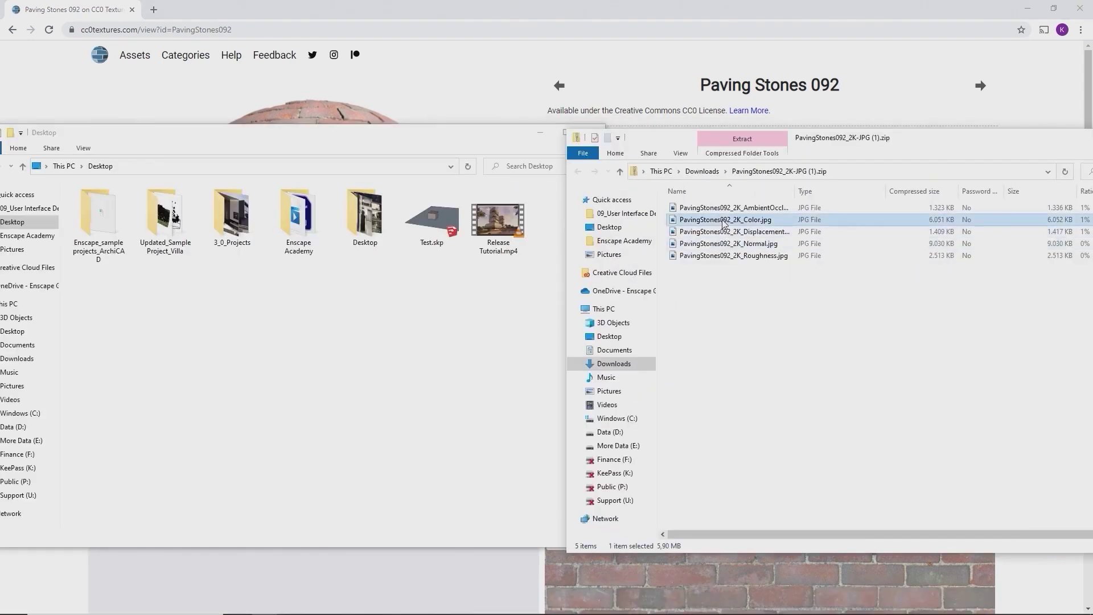
left_click(731, 231, "ctrl")
left_click(721, 256, "ctrl")
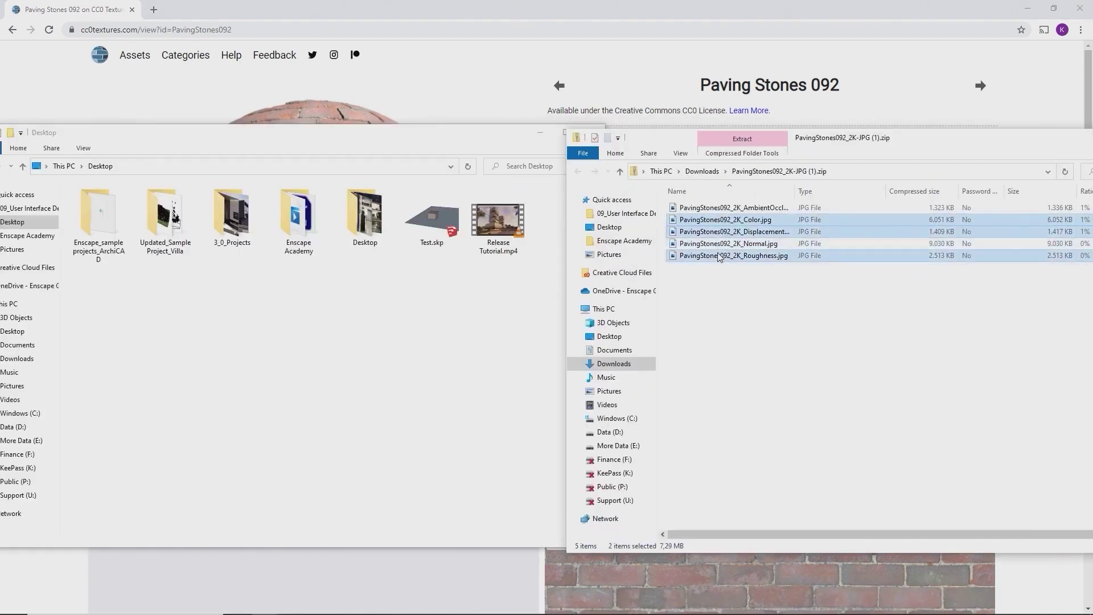
left_click_drag(719, 222, 402, 309)
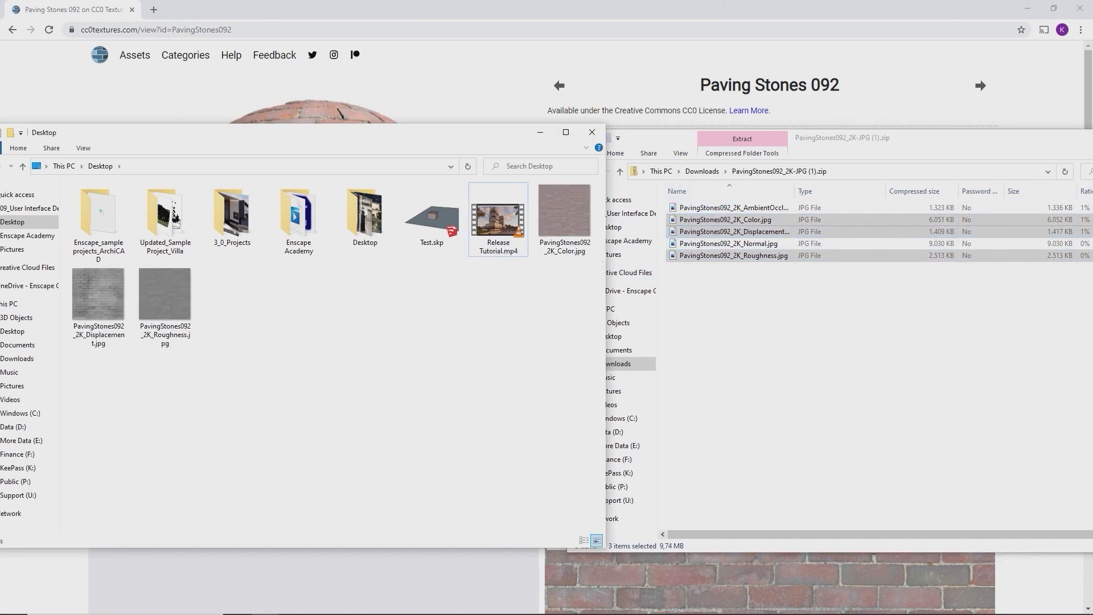
left_click(1092, 137)
left_click(540, 132)
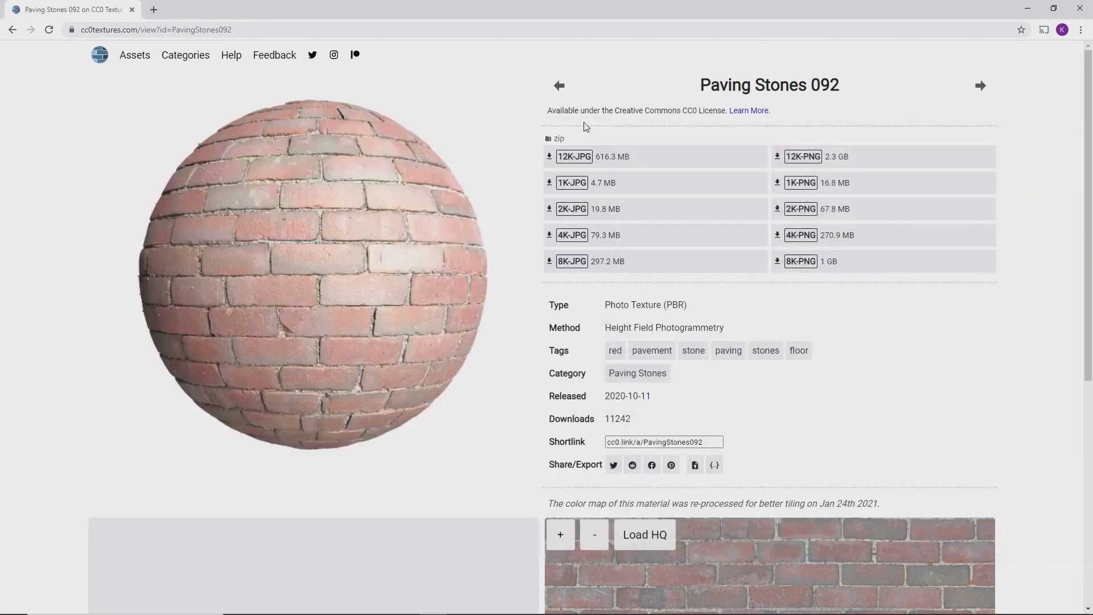
left_click(1029, 16)
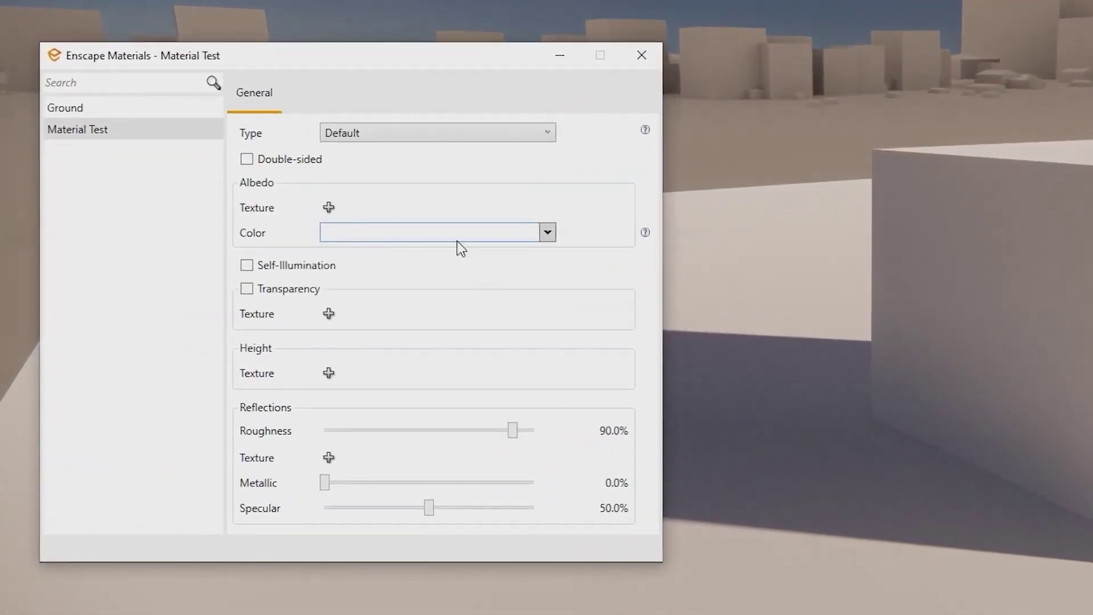
Assign PavingStones092_2K_Color.jpg as Material Test's albedo texture and give it an explicit size of 3 m width by 3 m height.
left_click(326, 211)
double_click(827, 225)
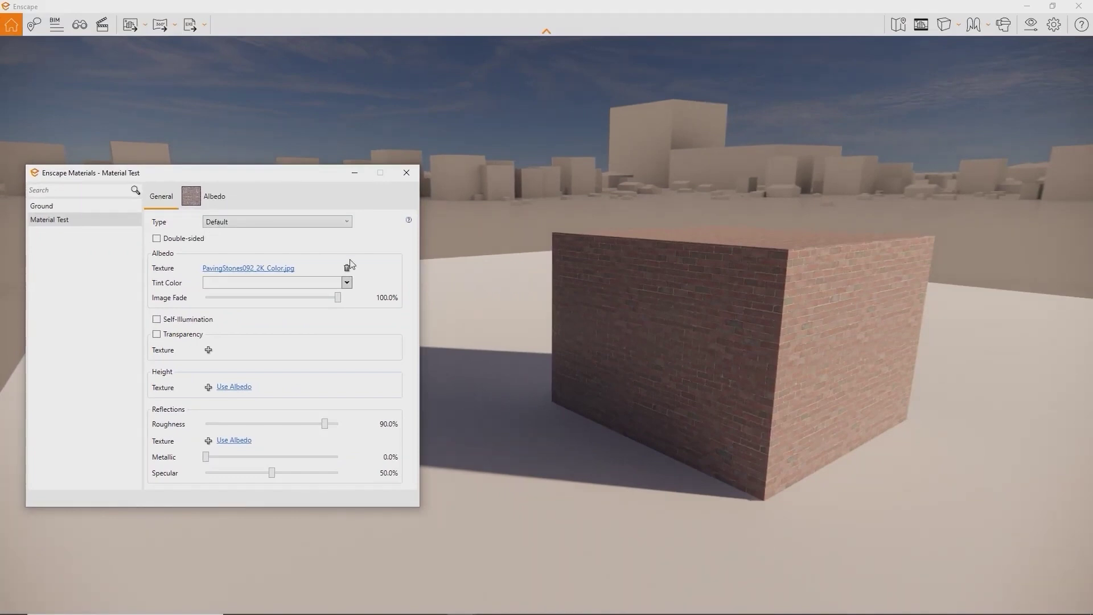
left_click(224, 200)
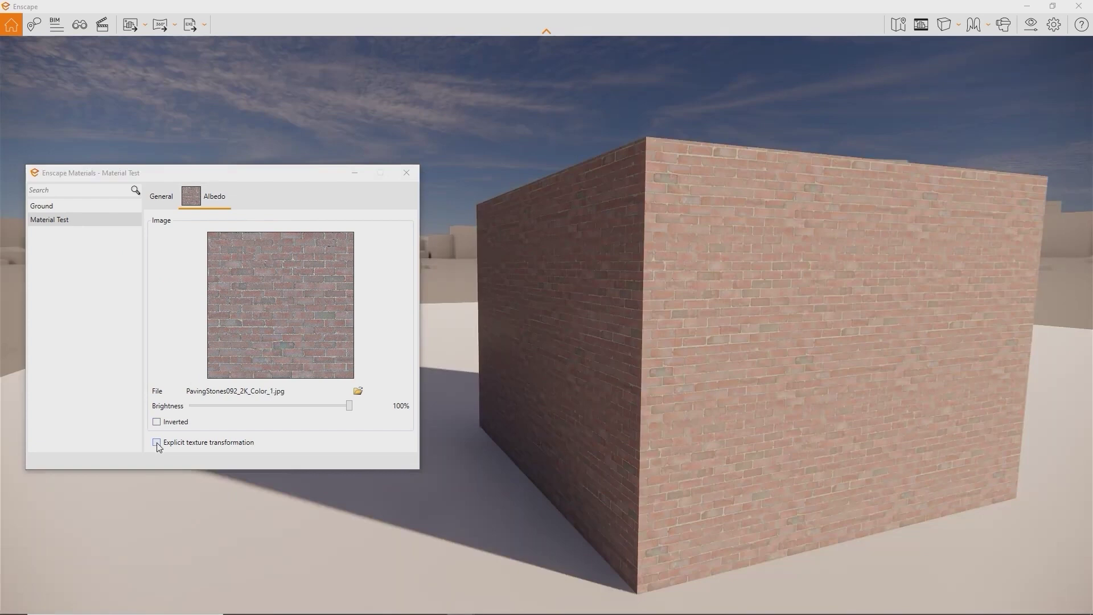
left_click(157, 444)
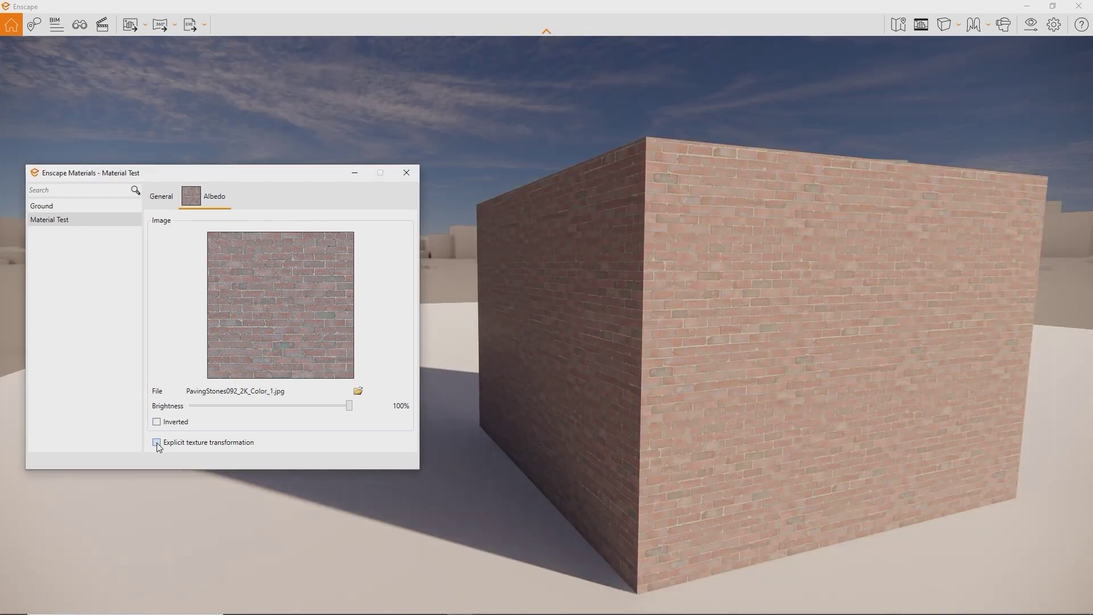
left_click_drag(246, 458, 165, 454)
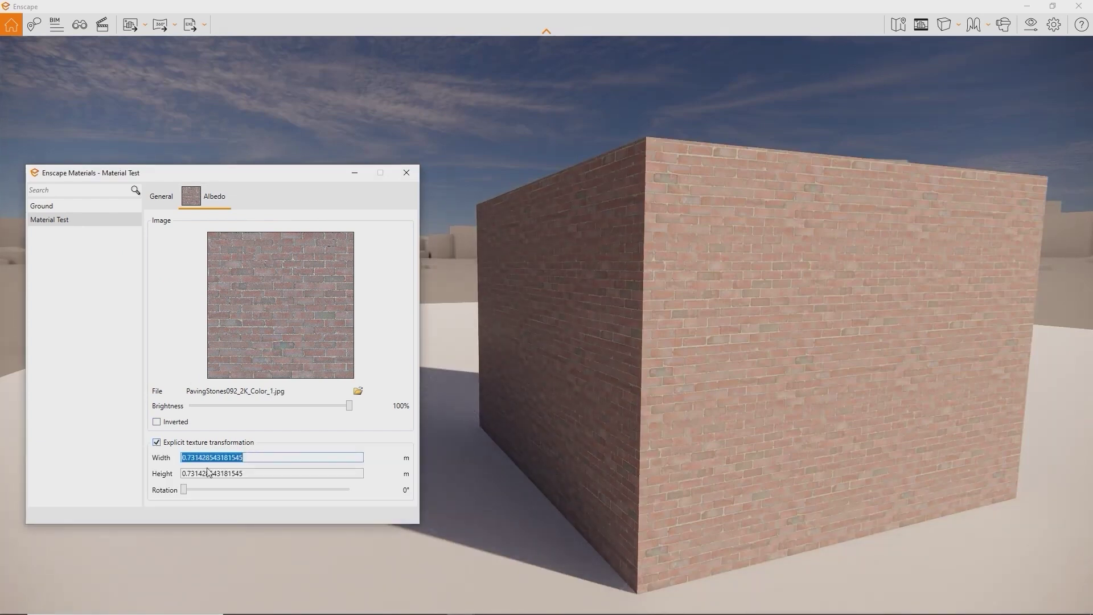
type("3")
left_click_drag(277, 475, 174, 473)
type("3")
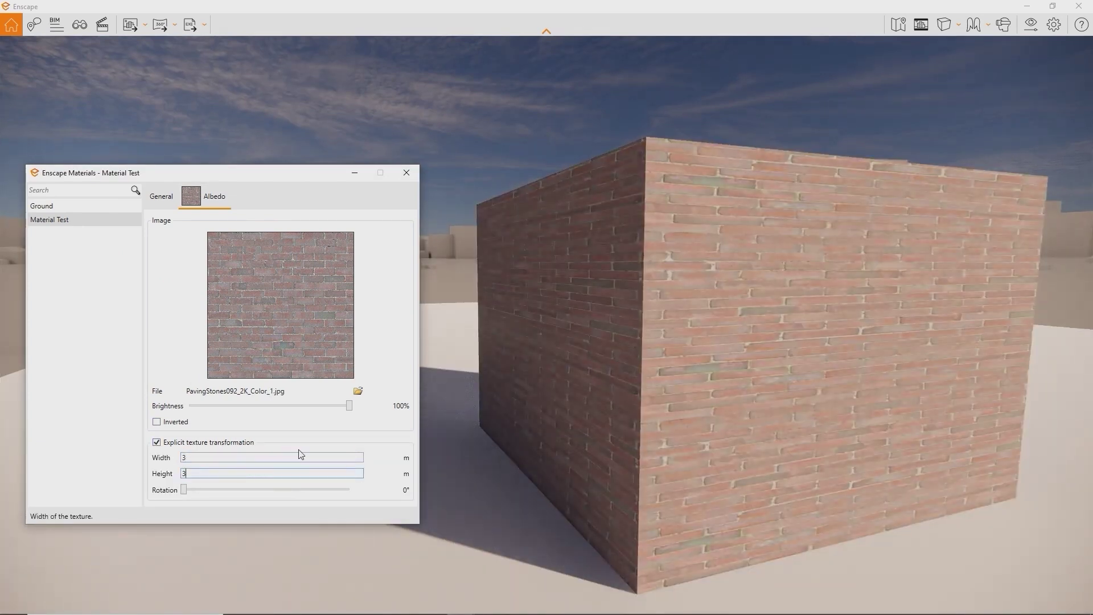
Assign PavingStones092_2K_Displacement.jpg as the height texture of Material Test and view the bump on the cube.
left_click(156, 197)
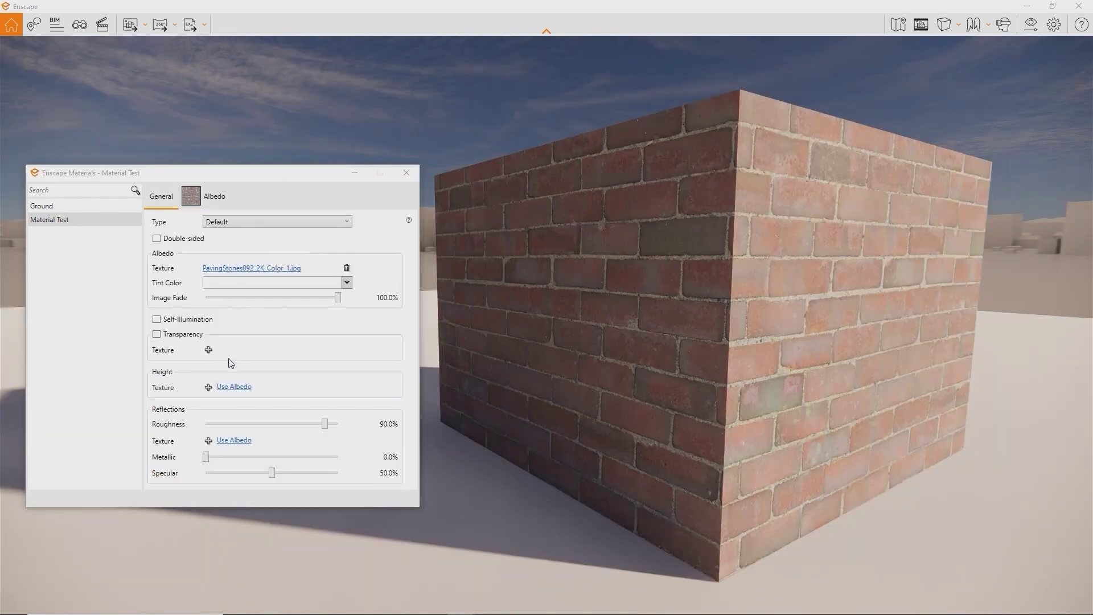
left_click(208, 388)
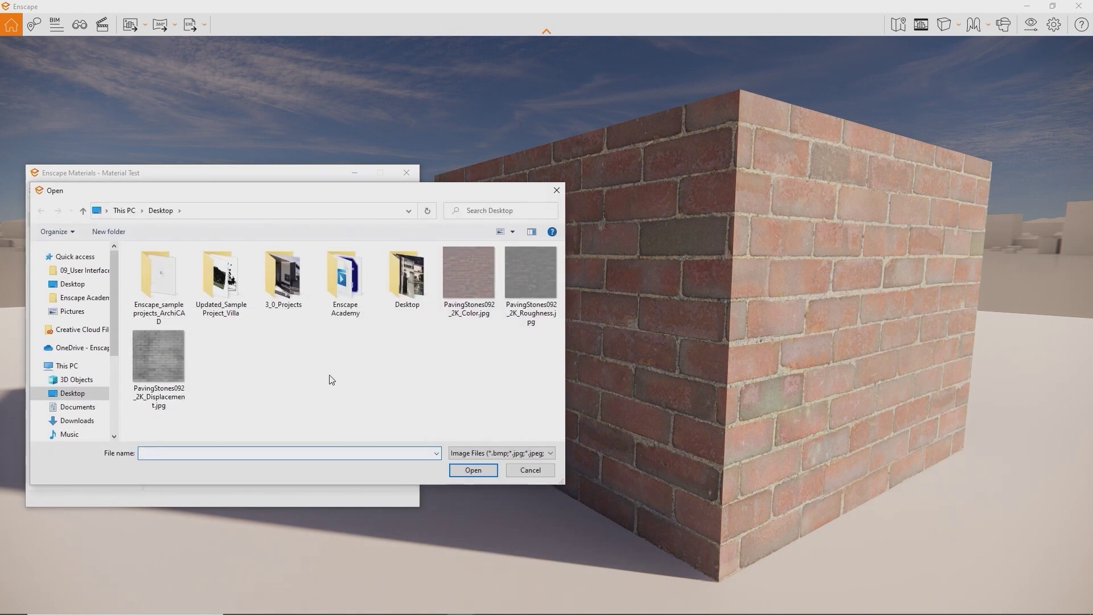
double_click(168, 364)
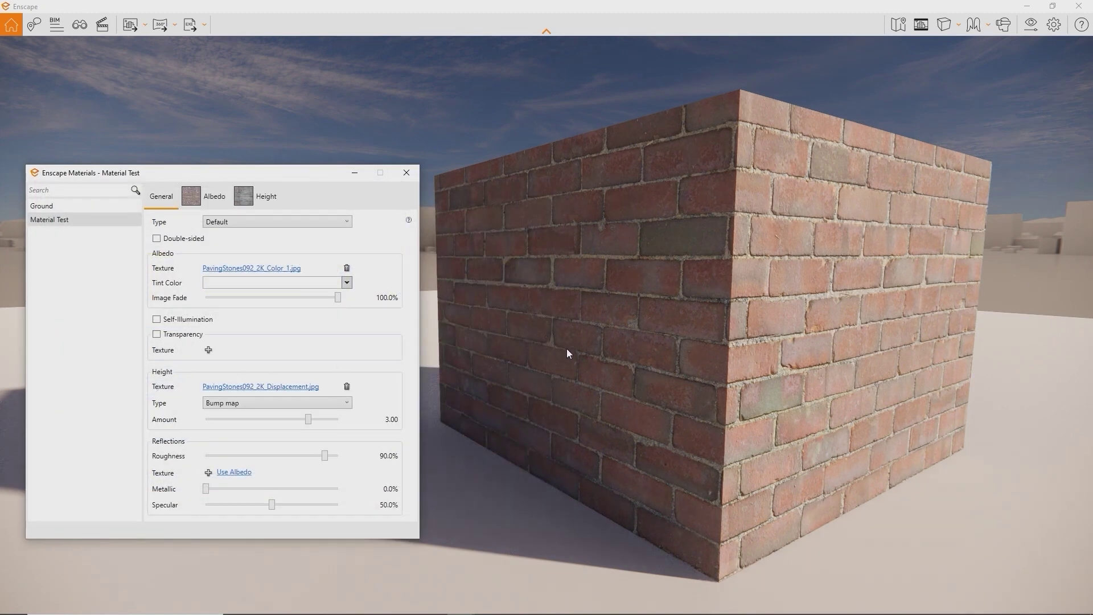
mouse_move(572, 349)
right_mouse_down("shift")
mouse_move(481, 349)
mouse_move(564, 349)
right_mouse_up("shift")
Fade the albedo image to 0 % and lower the roughness to 0 % to show the height relief on the cube.
left_click_drag(333, 300, 112, 296)
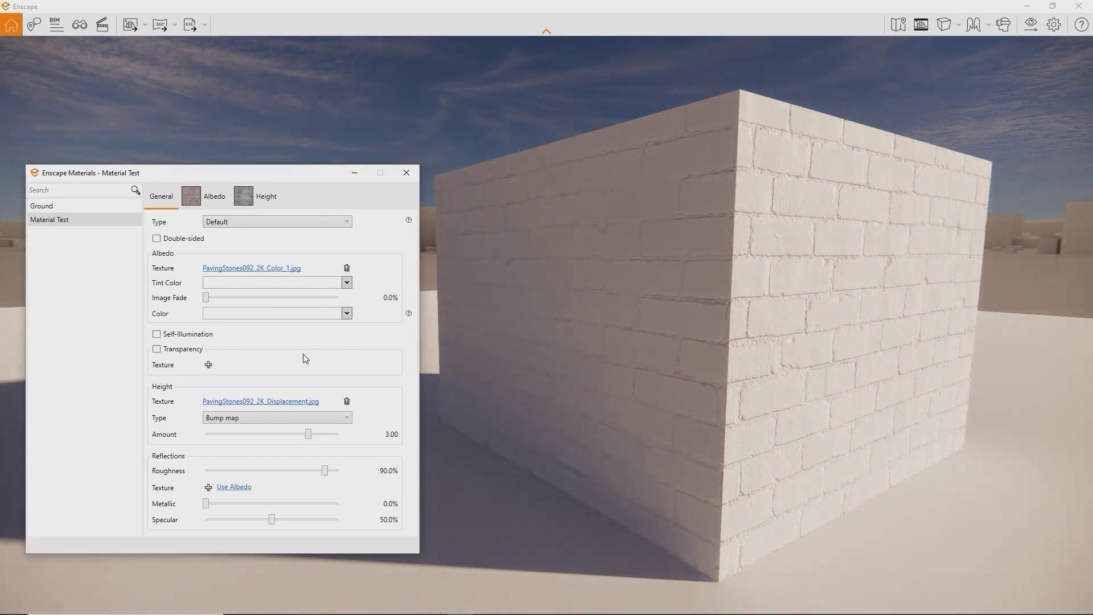
left_click_drag(324, 471, 214, 472)
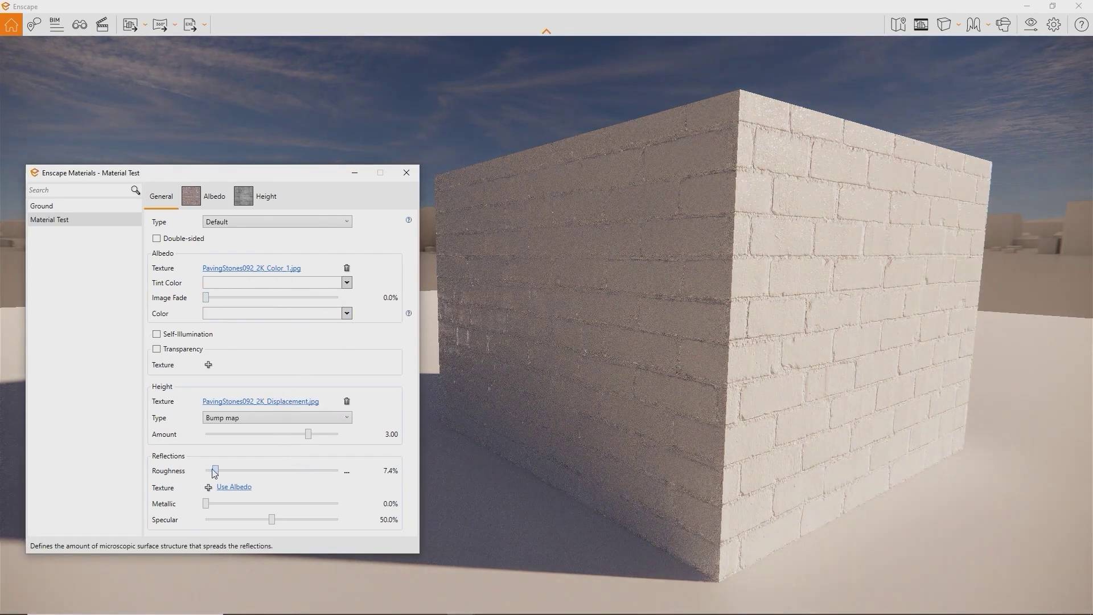
mouse_move(647, 396)
right_mouse_down()
mouse_move(432, 396)
mouse_move(919, 393)
mouse_move(646, 393)
right_mouse_up()
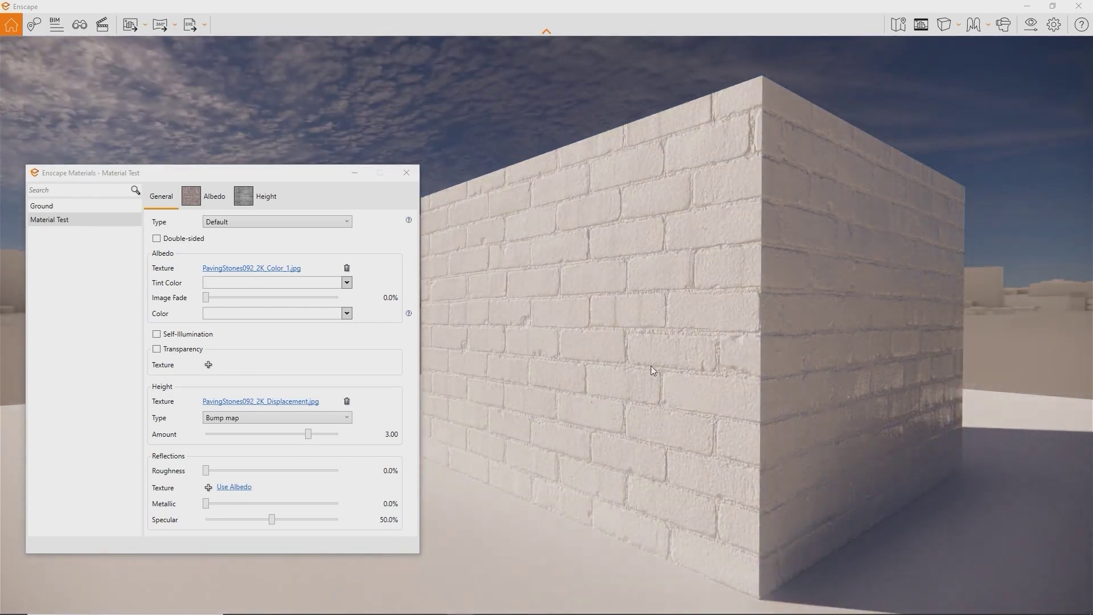
Change the height type to Displacement map and set its amount to 2.81.
left_click(334, 418)
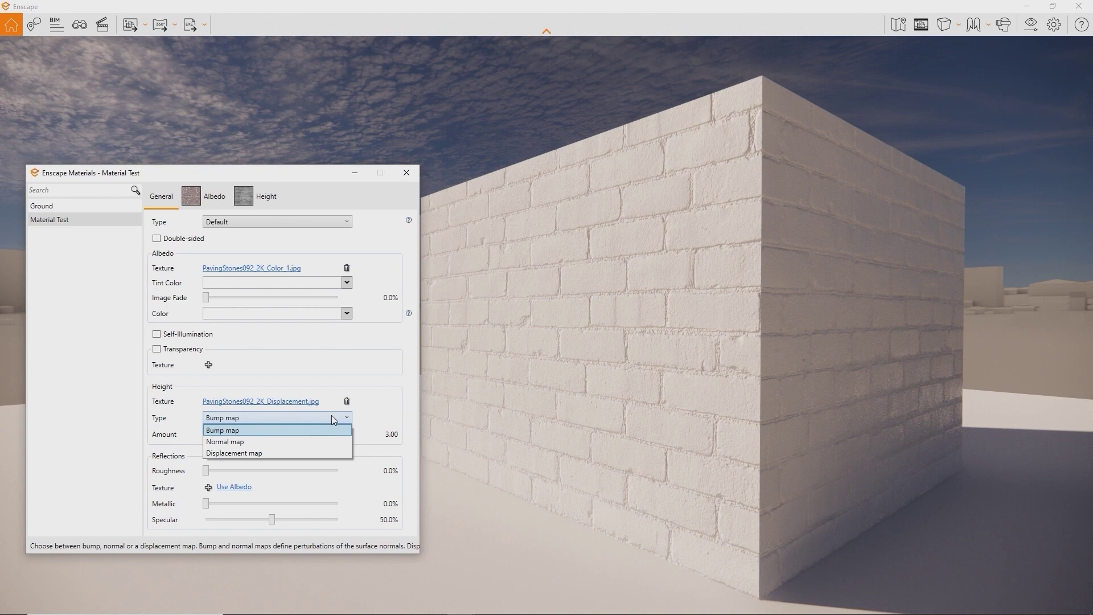
left_click(319, 453)
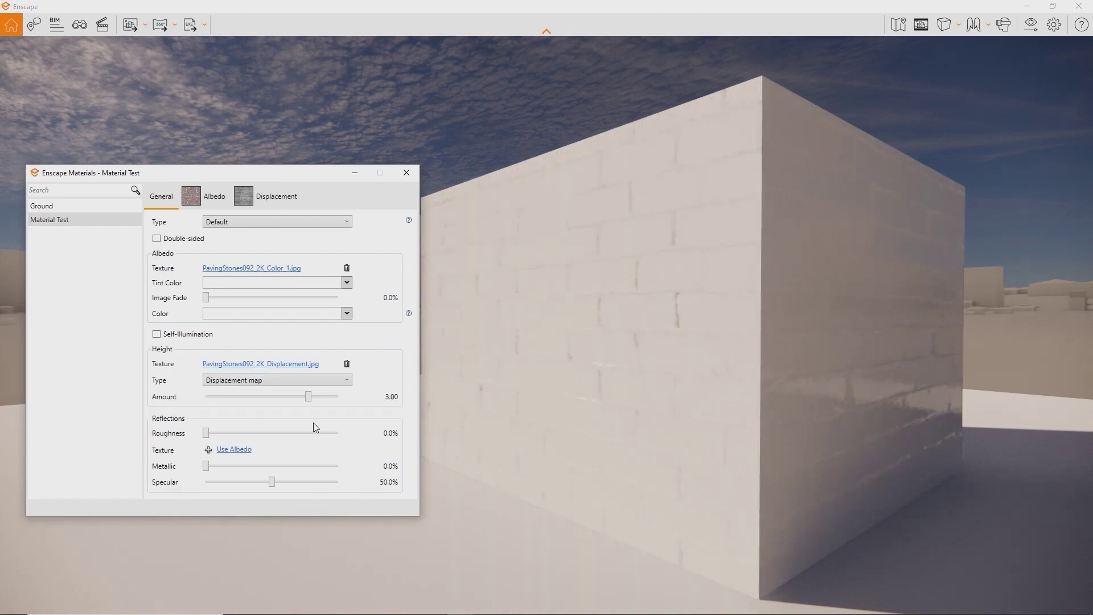
mouse_move(308, 402)
left_mouse_down()
mouse_move(290, 402)
mouse_move(307, 402)
left_mouse_up()
right_click_drag(604, 410, 1092, 502)
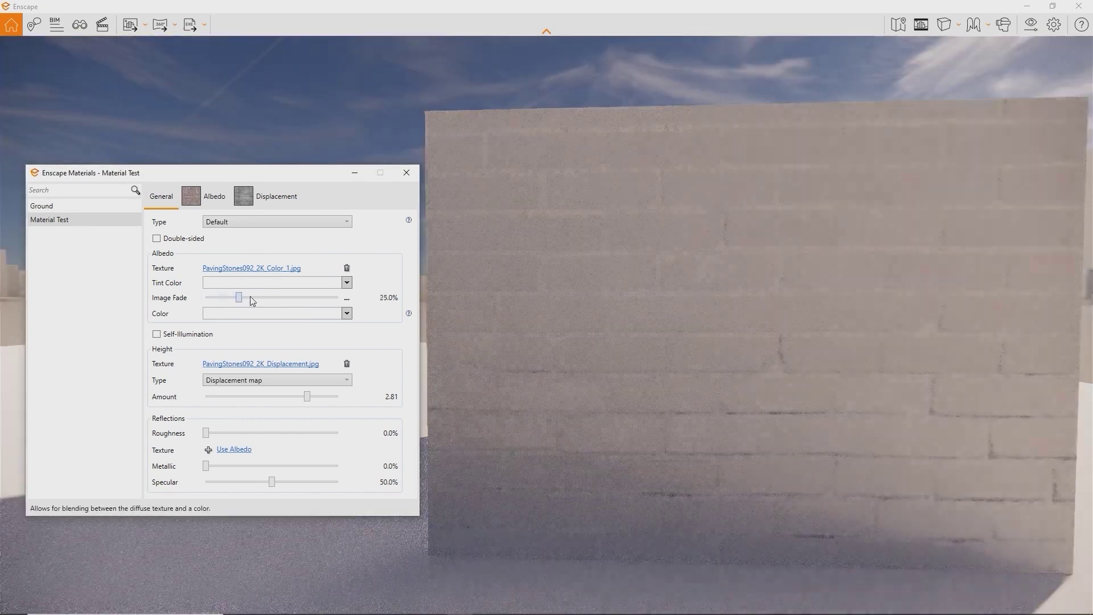
Raise the albedo Image Fade to 100 % and view the brick cube from its corner.
left_click_drag(207, 298, 409, 299)
right_click_drag(672, 349, 273, 353)
right_click_drag(706, 344, 718, 344, "shift")
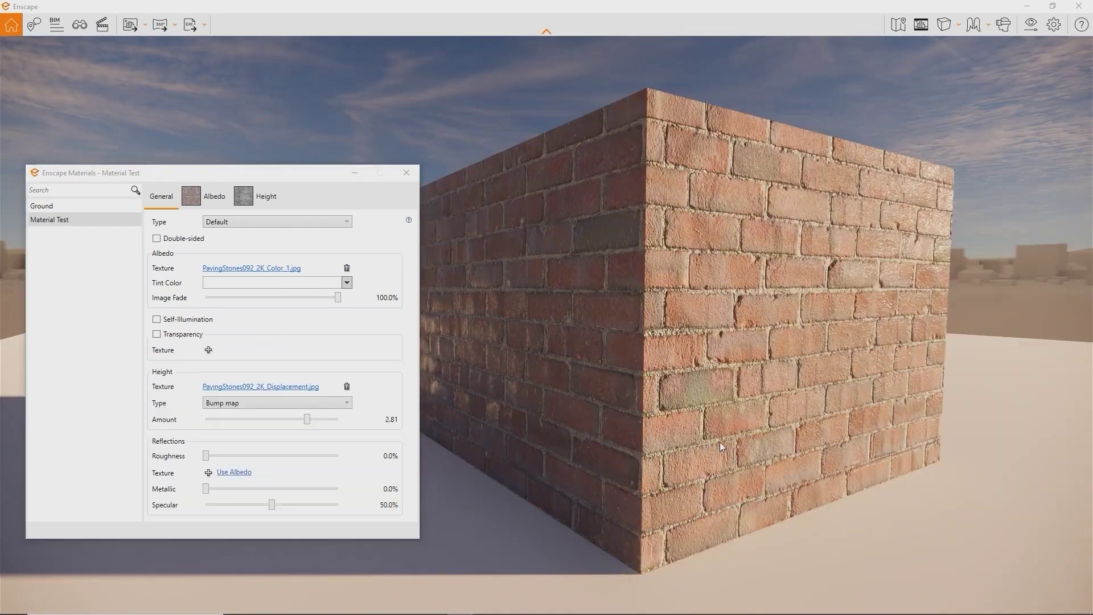
Assign PavingStones092_2K_Roughness.jpg as the reflections' roughness texture and inspect the cube's surface.
middle_click_drag(716, 436, 805, 429)
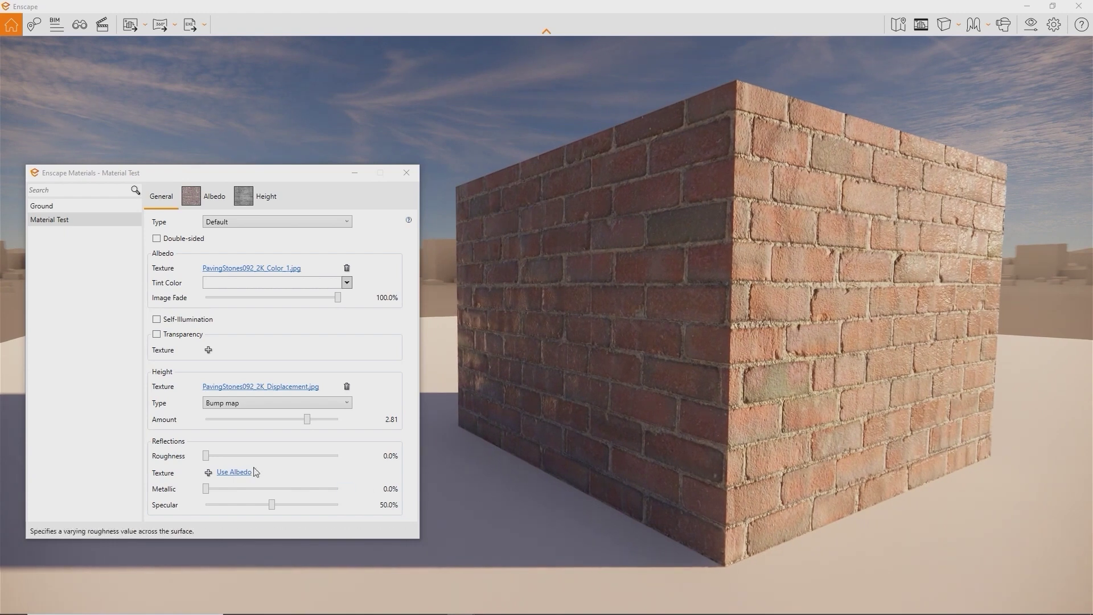
left_click(208, 472)
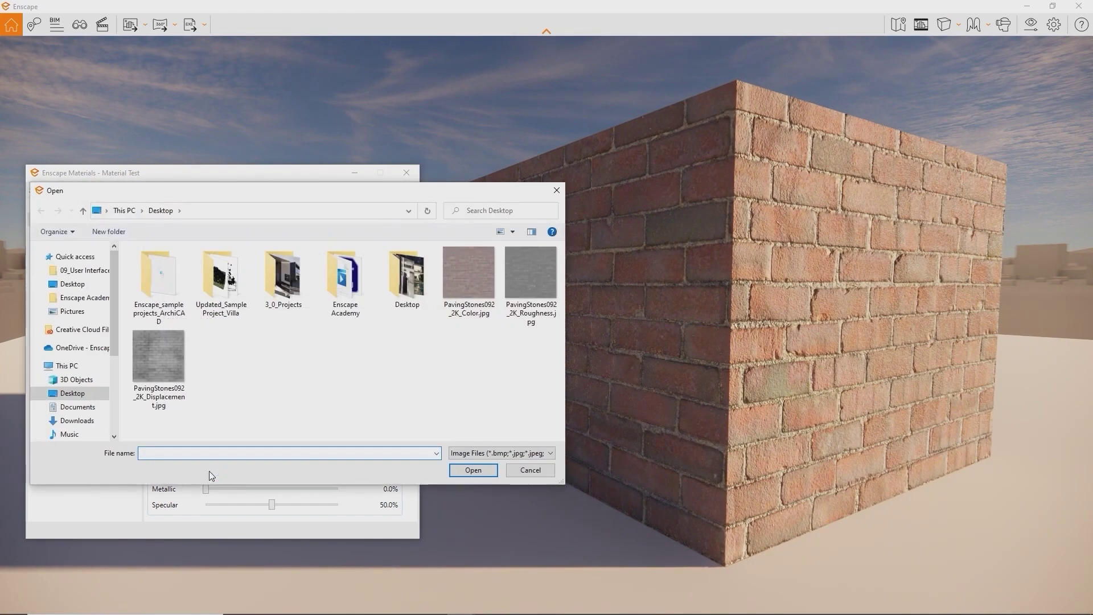
double_click(529, 266)
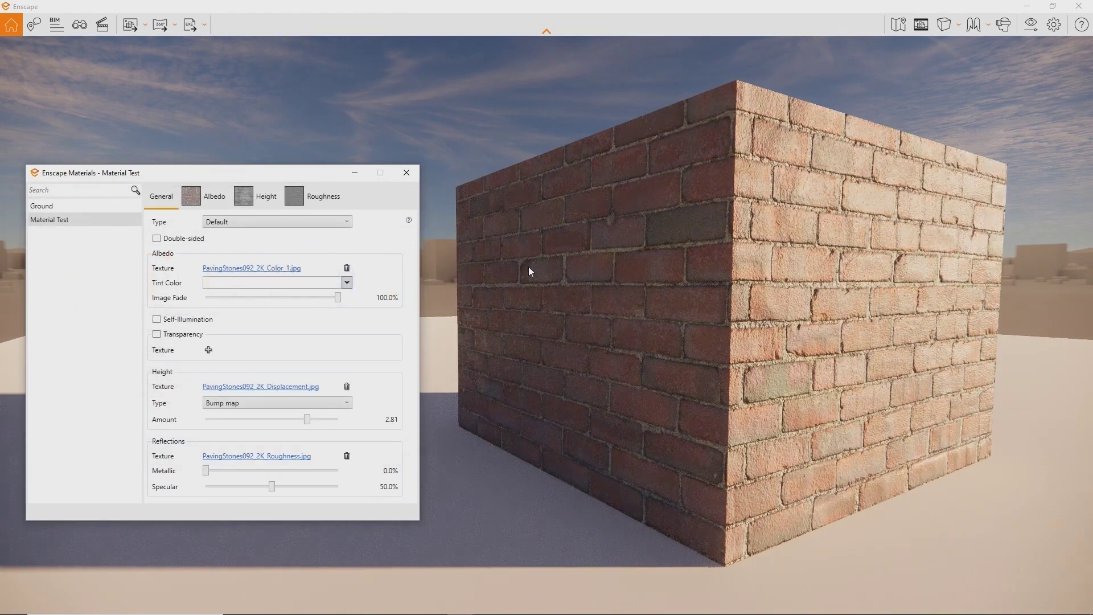
mouse_move(608, 330)
right_mouse_down()
mouse_move(445, 330)
mouse_move(718, 330)
mouse_move(617, 326)
right_mouse_up()
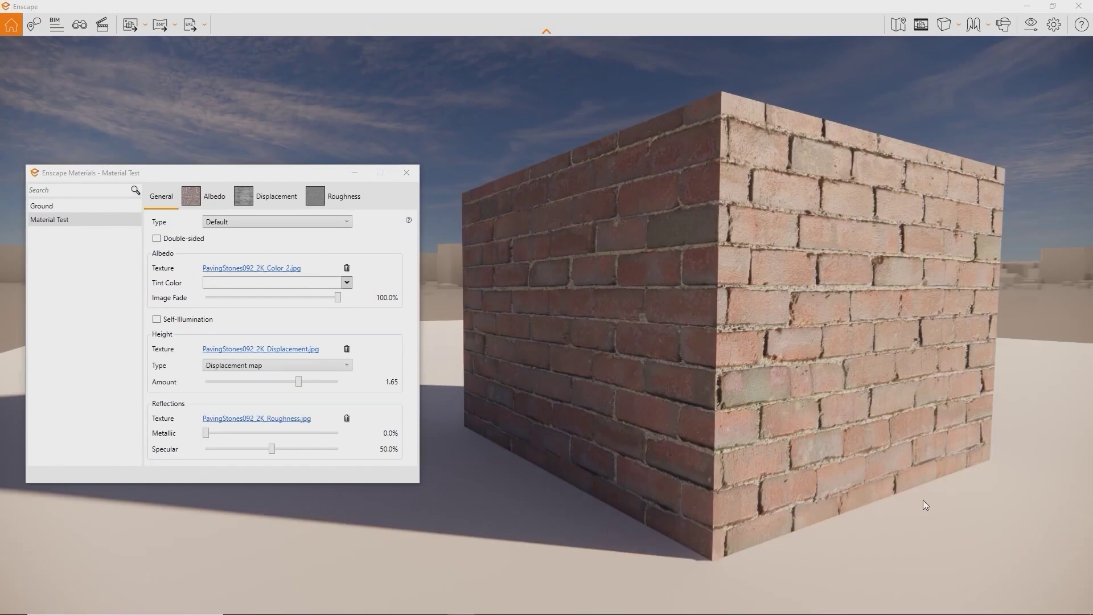
Lower the brick material's albedo Image Fade to 60.9 %, choose a green blend color and reduce the fade further.
left_click_drag(338, 298, 286, 298)
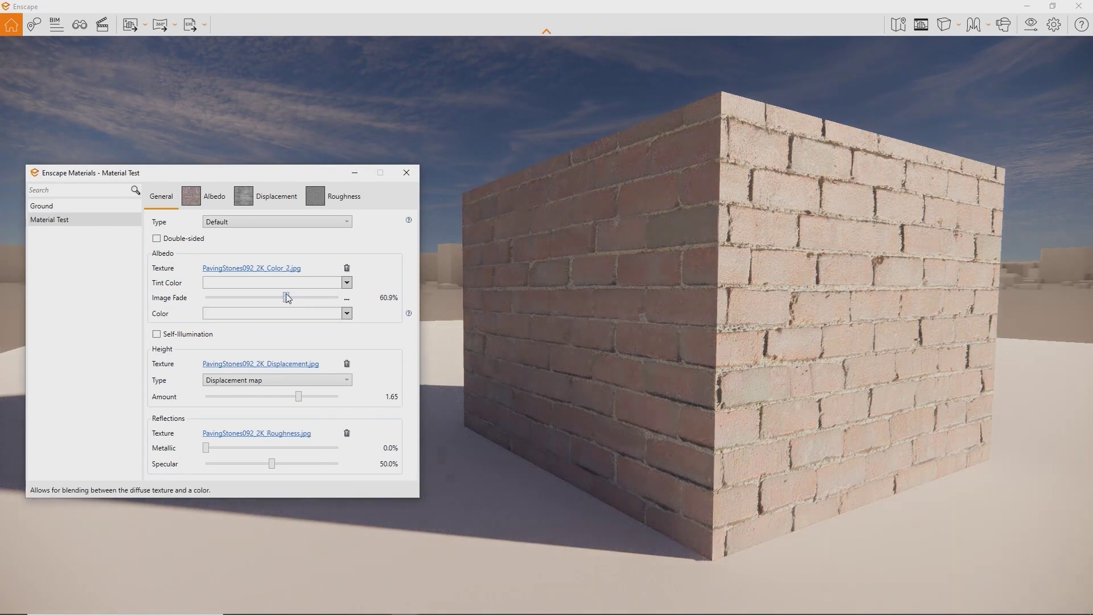
left_click(308, 314)
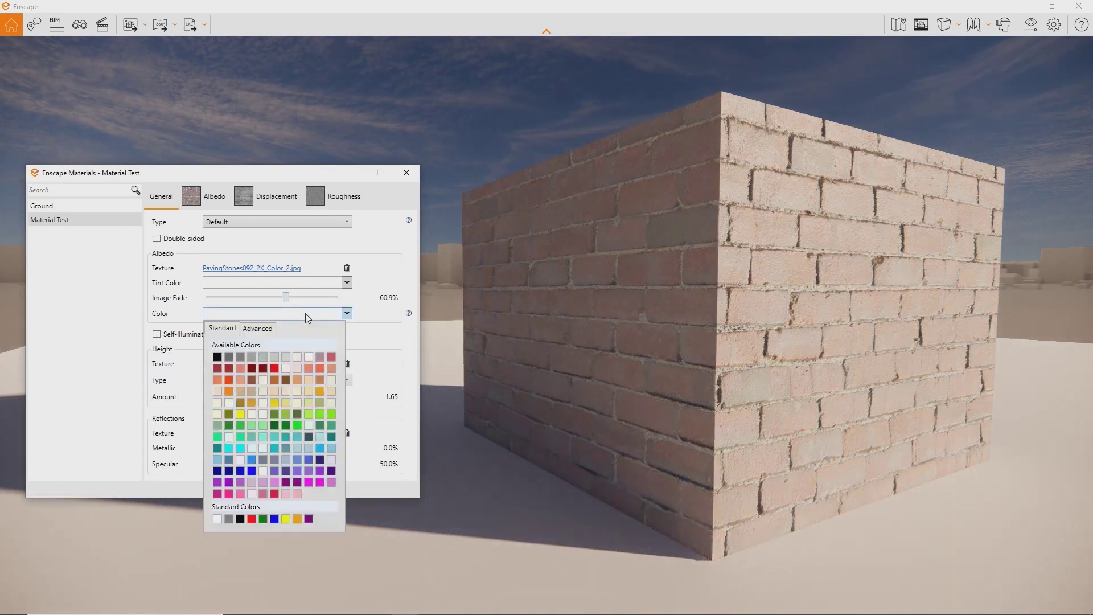
left_click(286, 414)
mouse_move(287, 296)
left_mouse_down()
mouse_move(317, 308)
mouse_move(239, 293)
left_mouse_up()
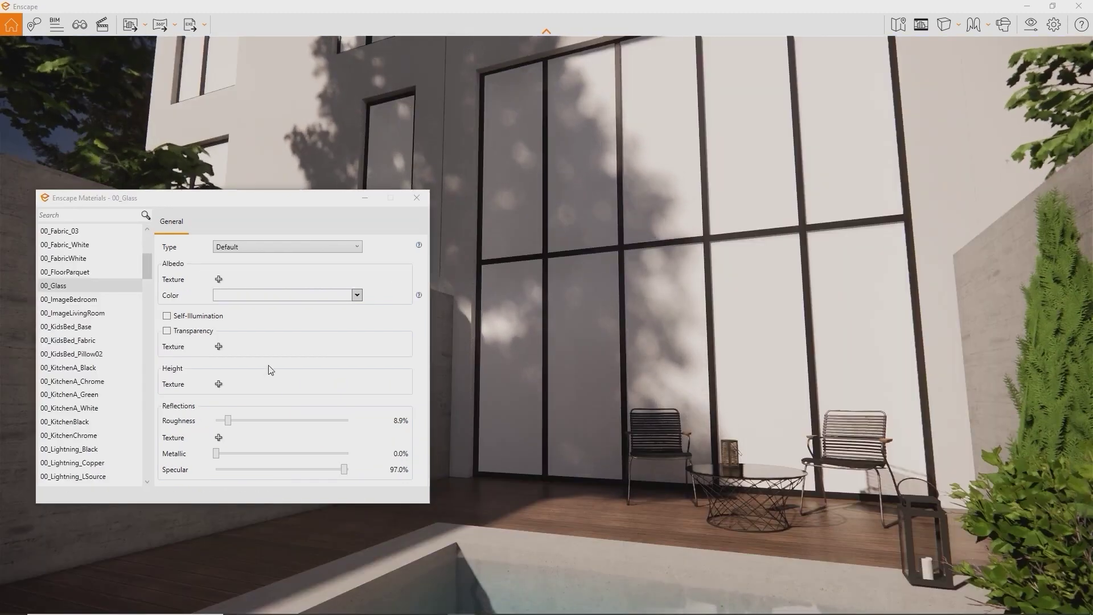
Enable transparency for the 00_Glass material and set both its opacity and roughness to 0 %.
left_click(168, 331)
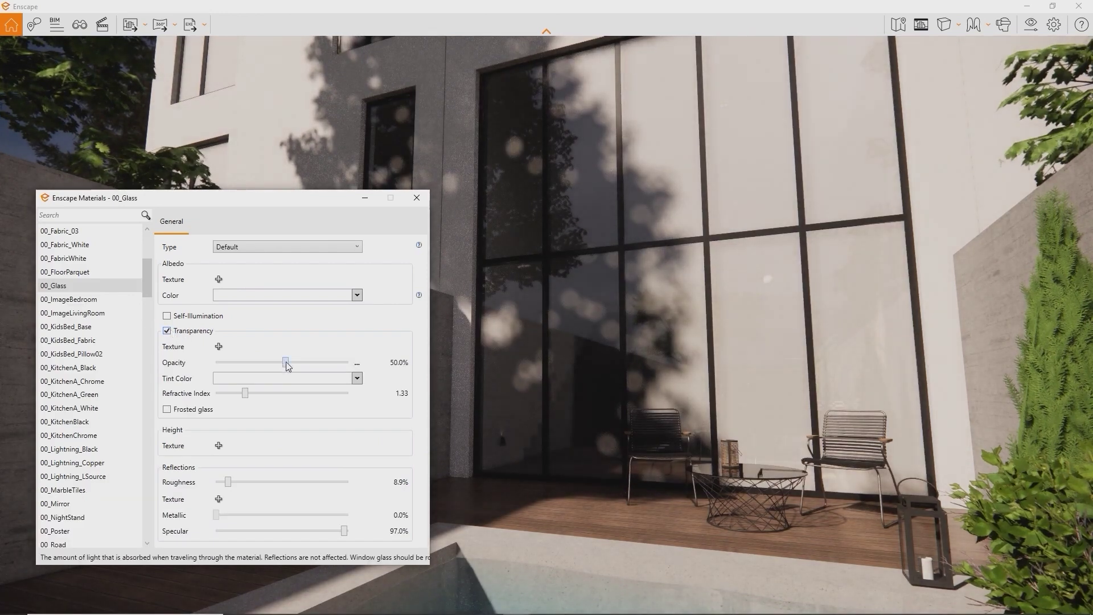
left_click_drag(287, 364, 209, 360)
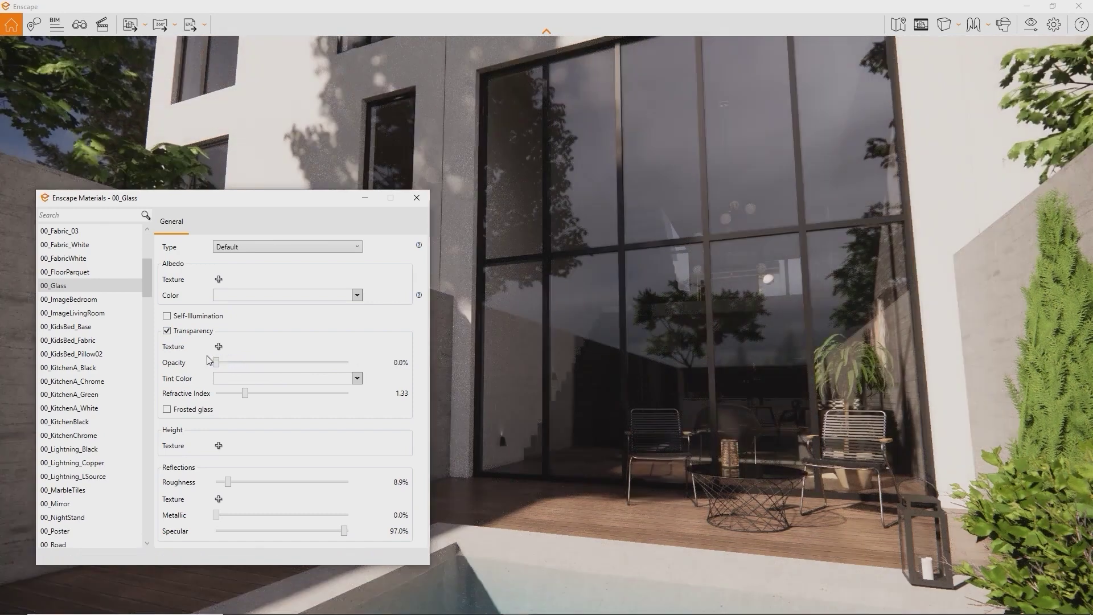
mouse_move(231, 484)
left_mouse_down()
mouse_move(285, 481)
mouse_move(215, 480)
left_mouse_up()
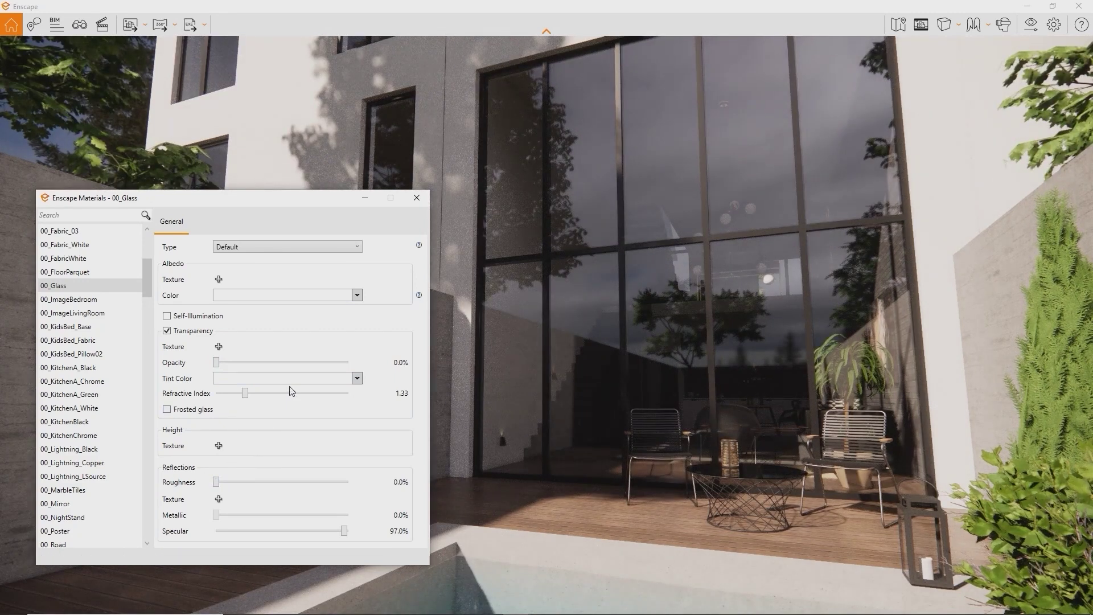
Set the 00_Glass albedo color to dark grey and its opacity to 16.3 %, and view the window from other angles.
left_click(357, 295)
left_click(240, 337)
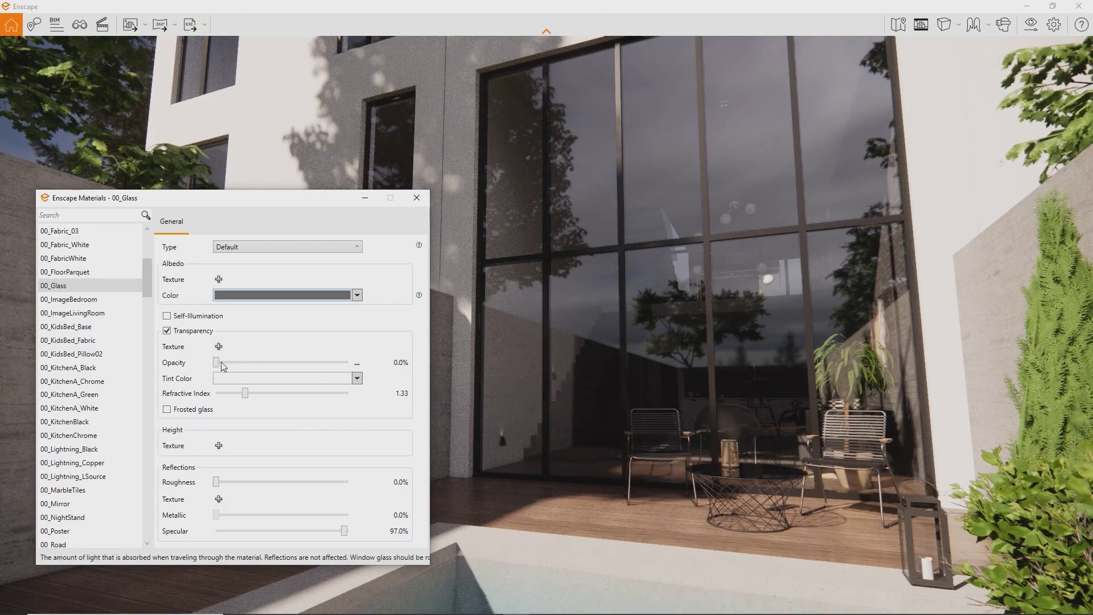
left_click_drag(223, 366, 245, 367)
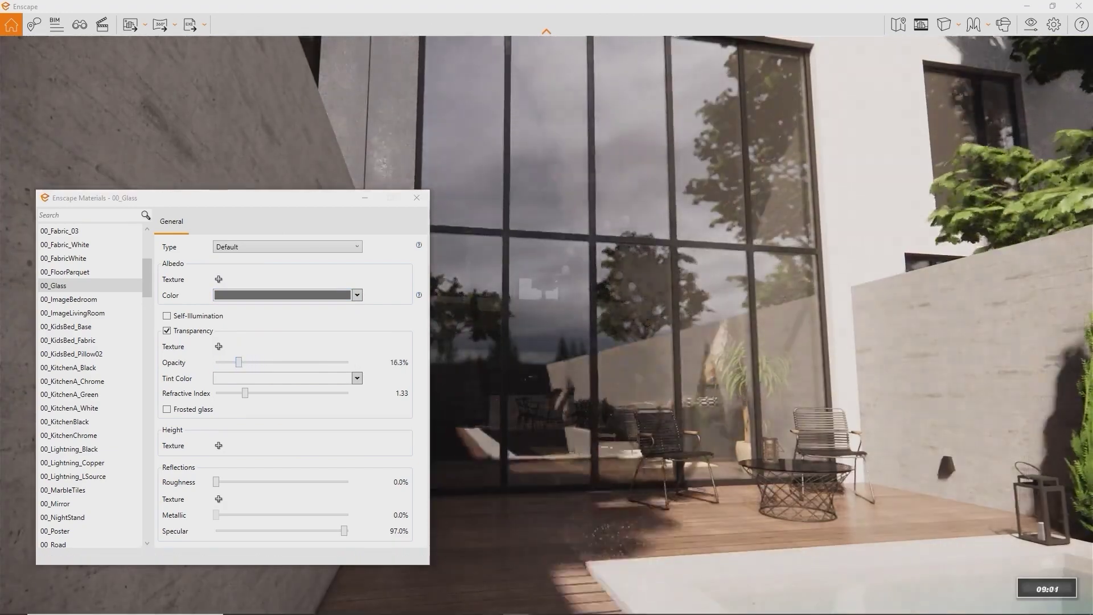
key("u")
right_click_drag(820, 273, 710, 336)
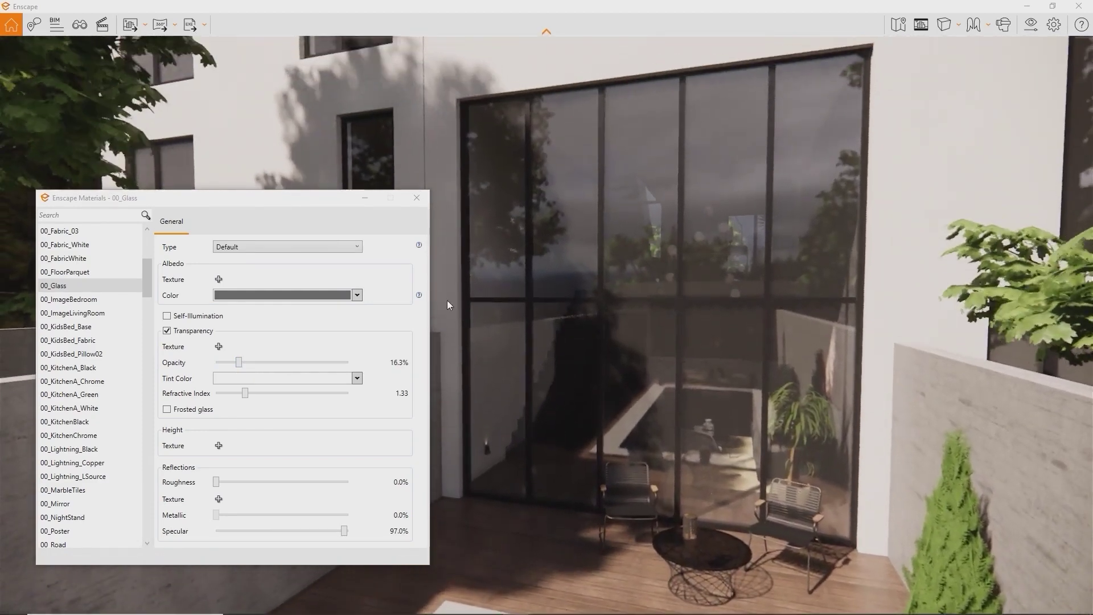
Change the 00_Glass albedo color to black and view the tinted window.
left_click(357, 295)
left_click(227, 338)
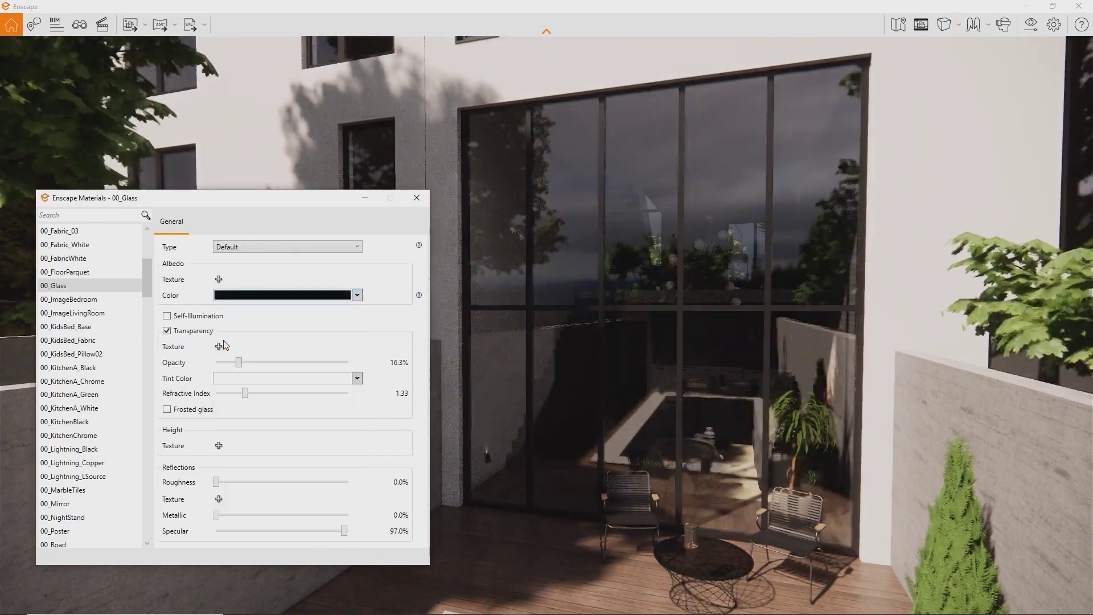
right_click_drag(568, 366, 513, 365)
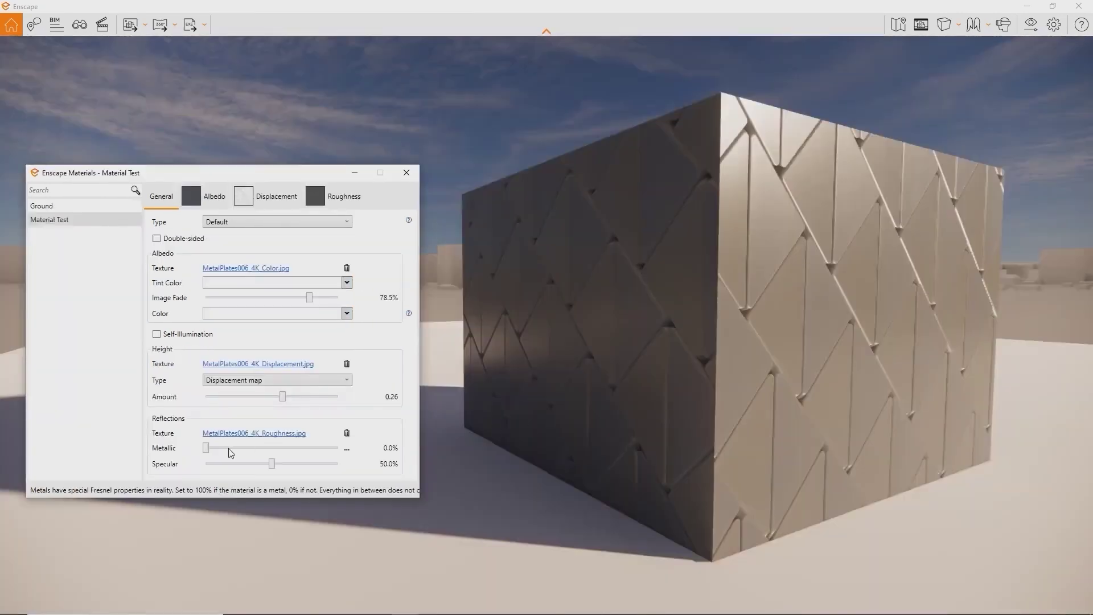
Raise the metal plate material's Metallic reflection value to its maximum.
left_click_drag(212, 452, 339, 447)
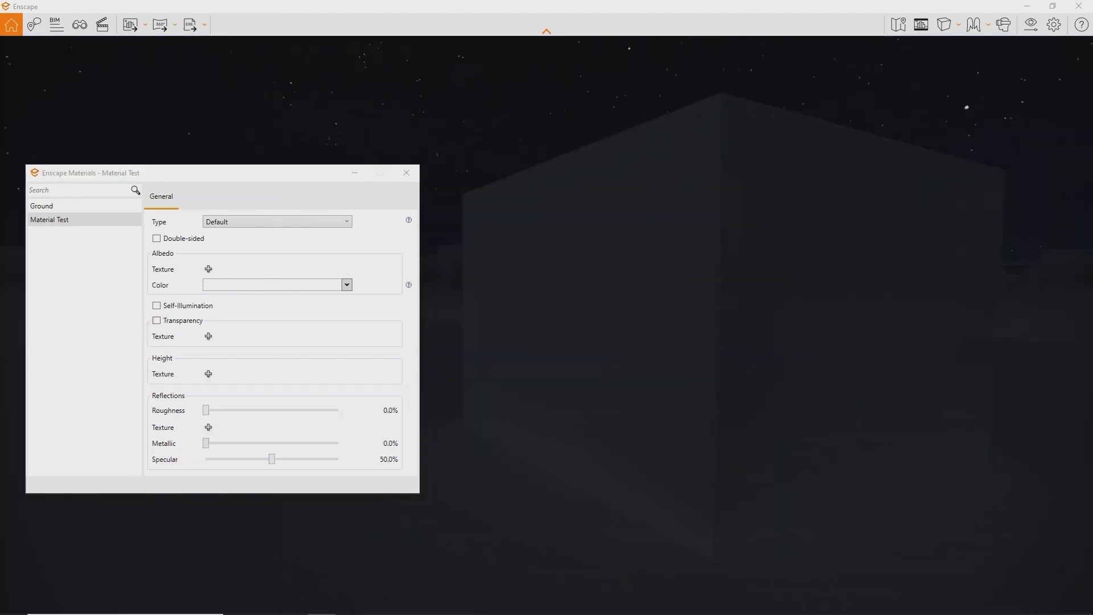
Turn on Self-Illumination for the Material Test cube and give it a green emission color.
left_click(158, 307)
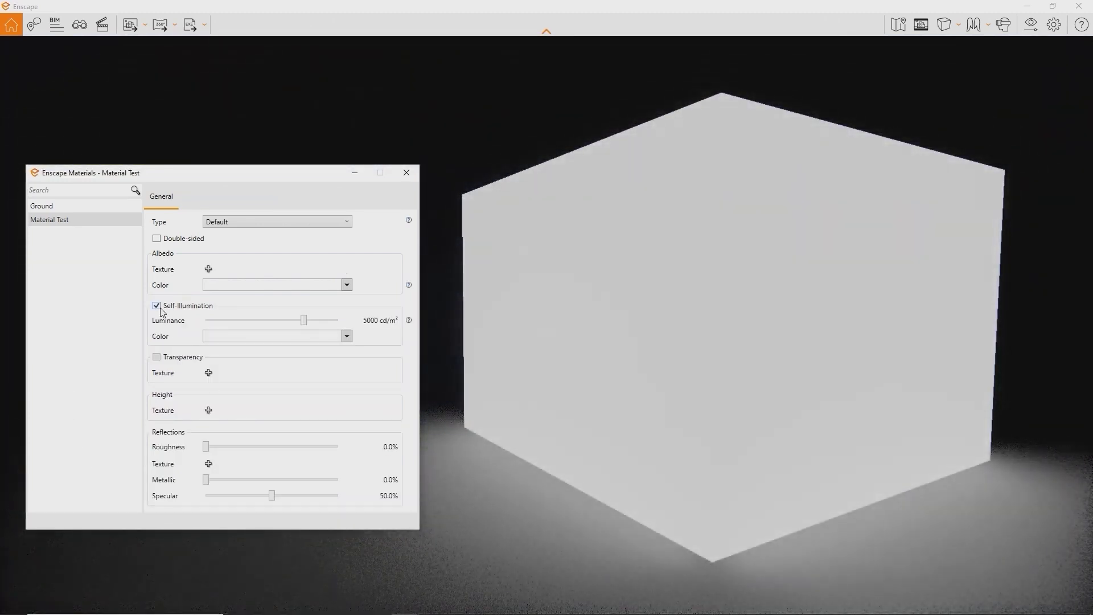
left_click(302, 336)
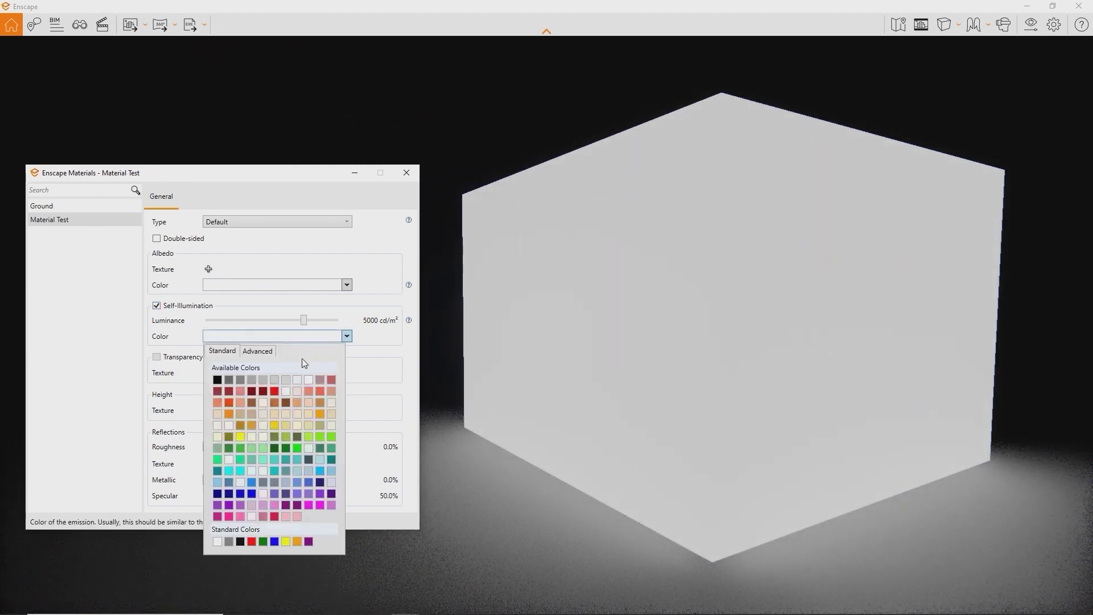
left_click(286, 436)
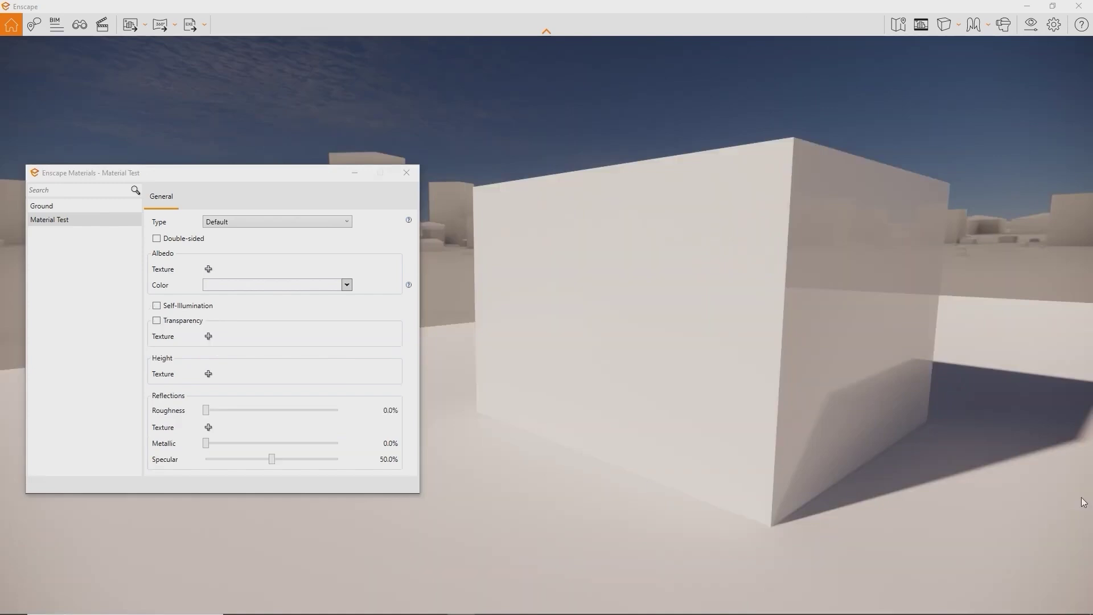
Load Release Tutorial.mp4 from the Desktop as the Material Test albedo texture.
left_click(208, 268)
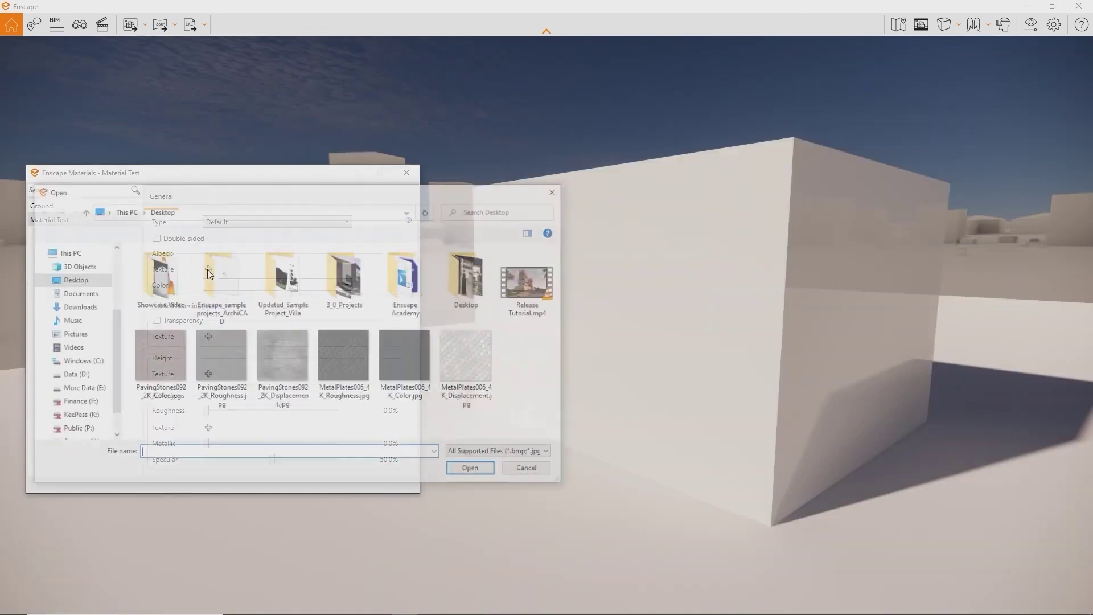
double_click(511, 291)
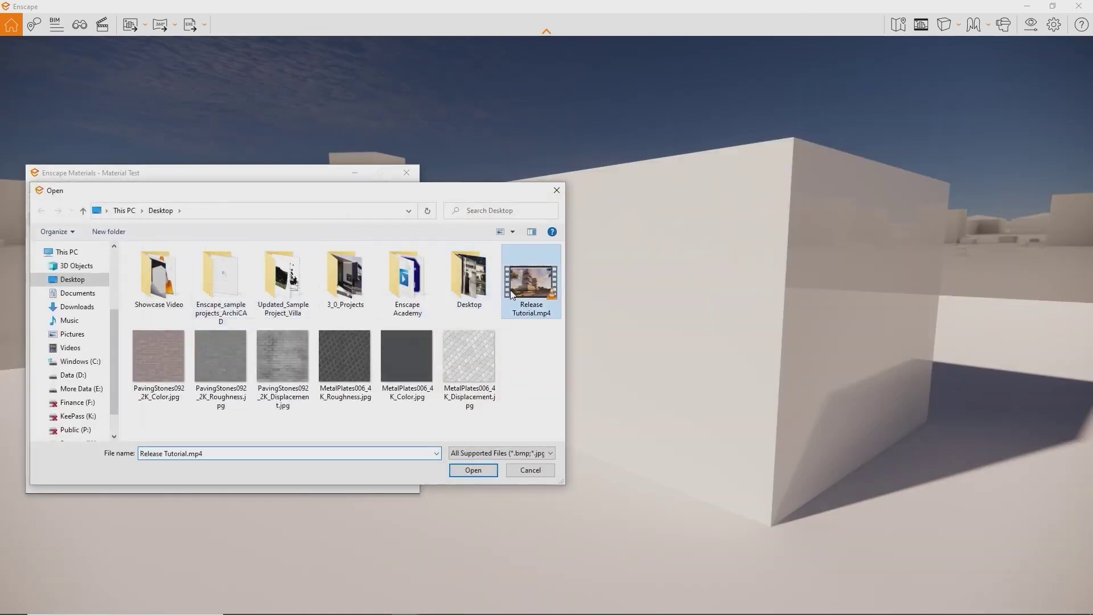
mouse_move(511, 291)
left_mouse_down()
mouse_move(543, 297)
mouse_move(529, 275)
mouse_move(508, 279)
left_mouse_up()
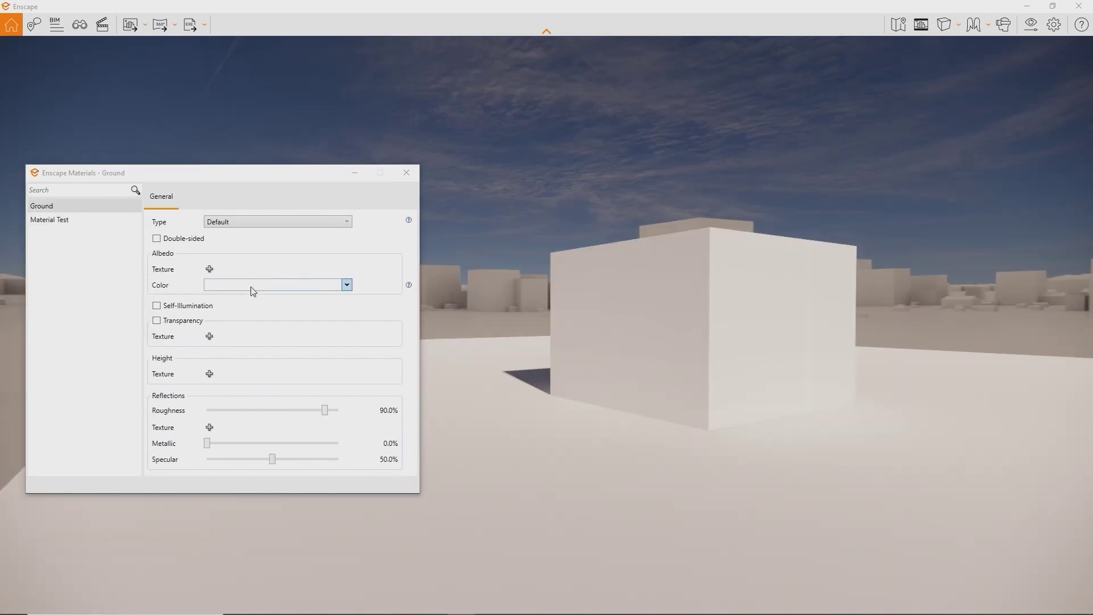
Set the Ground material's albedo color to green and its type to Grass.
left_click(252, 286)
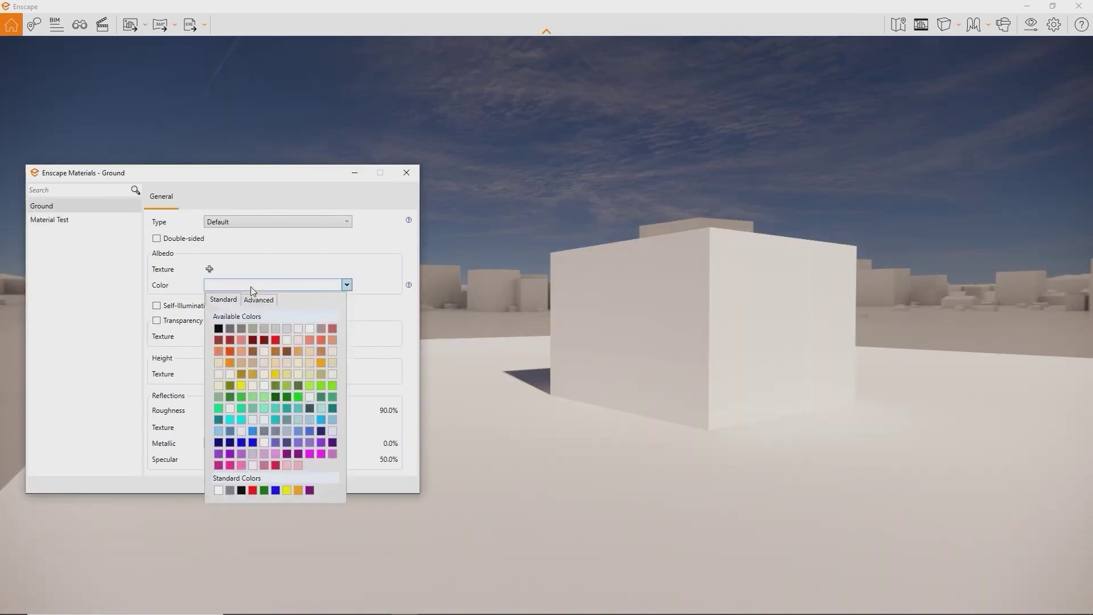
left_click(276, 388)
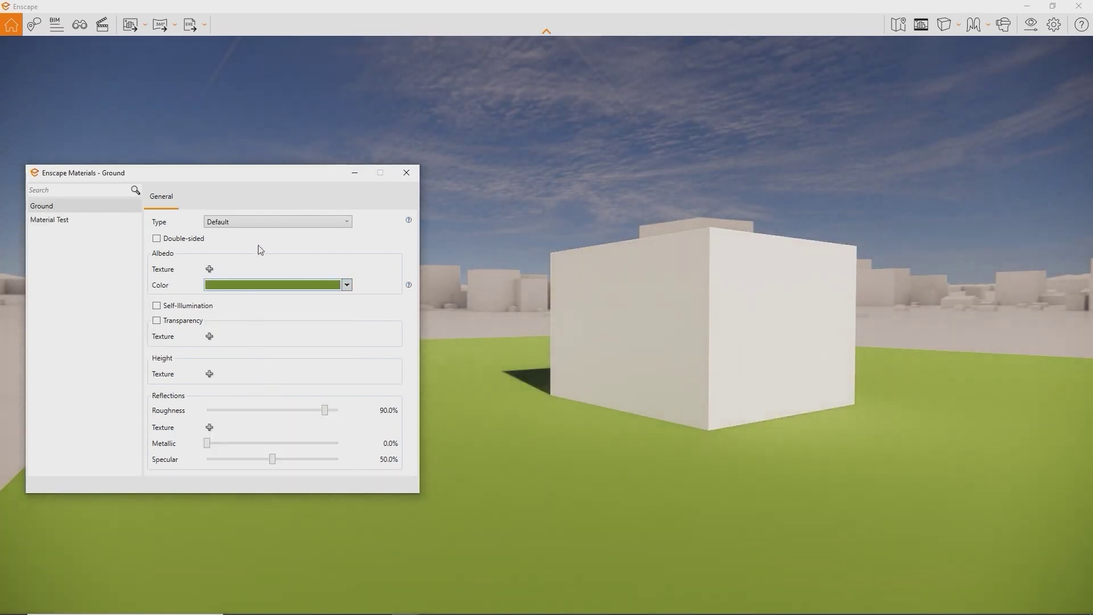
left_click(265, 227)
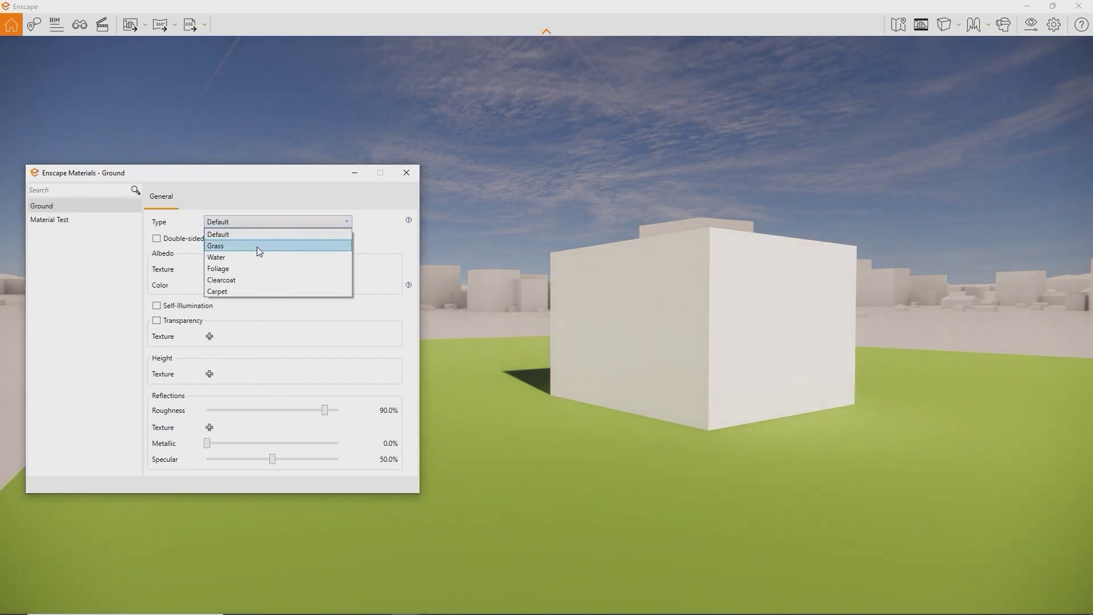
left_click(258, 247)
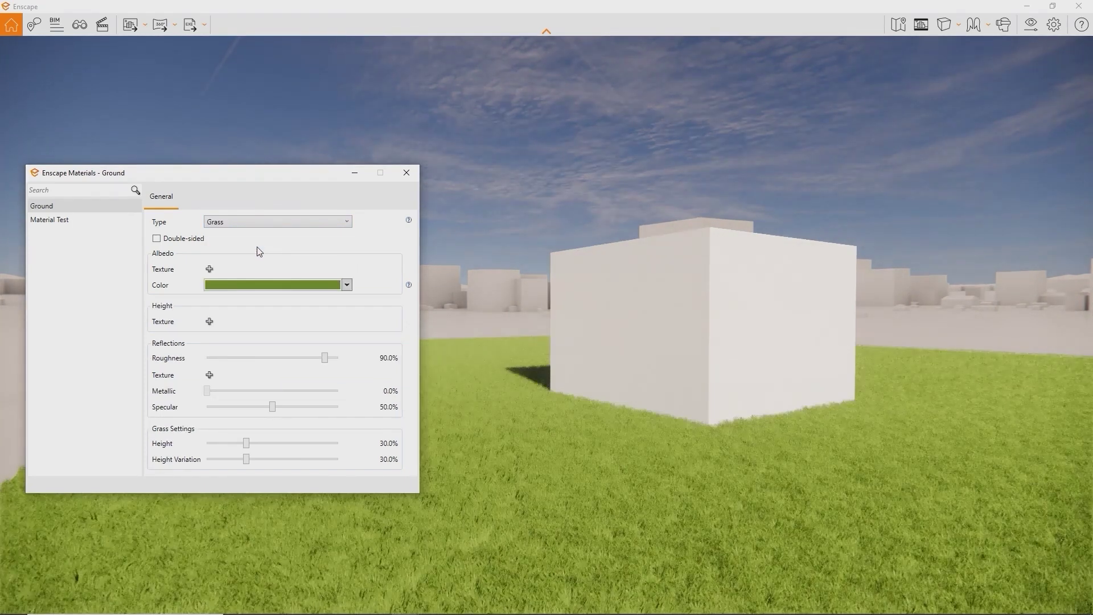
Change the Ground material's type to Water.
left_click(272, 224)
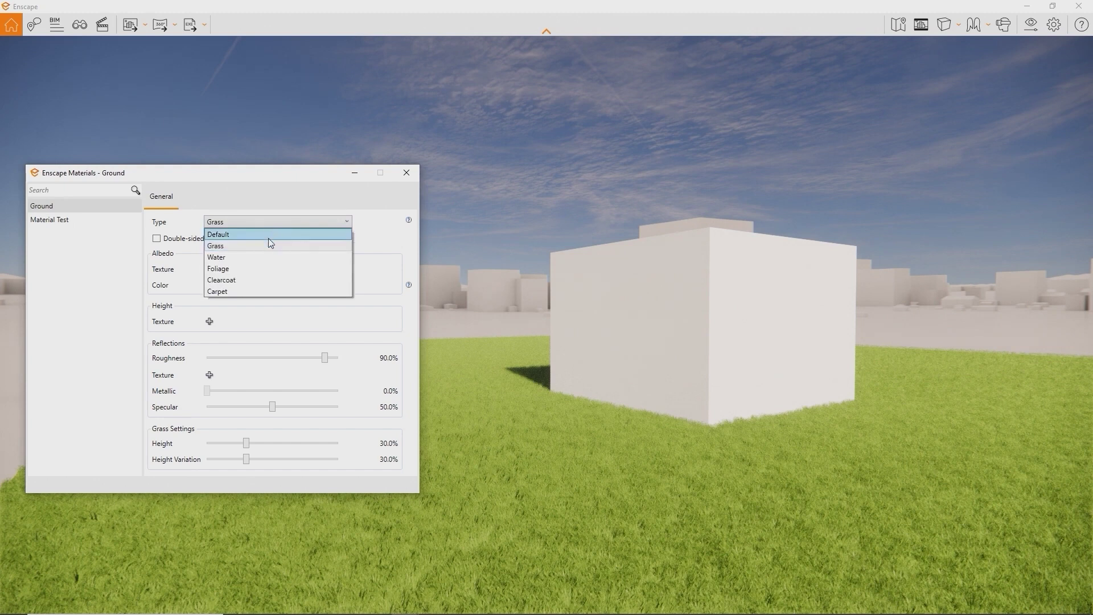
left_click(262, 255)
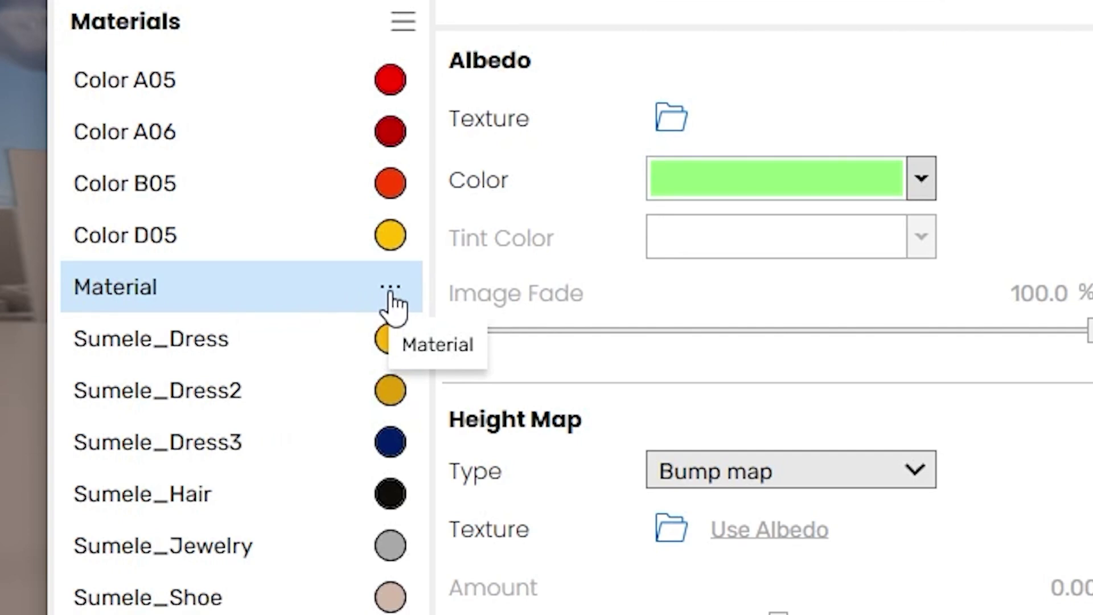
Start replacing the green cube's material with an Enscape library material and preview Brick 01 on it.
left_click(391, 290)
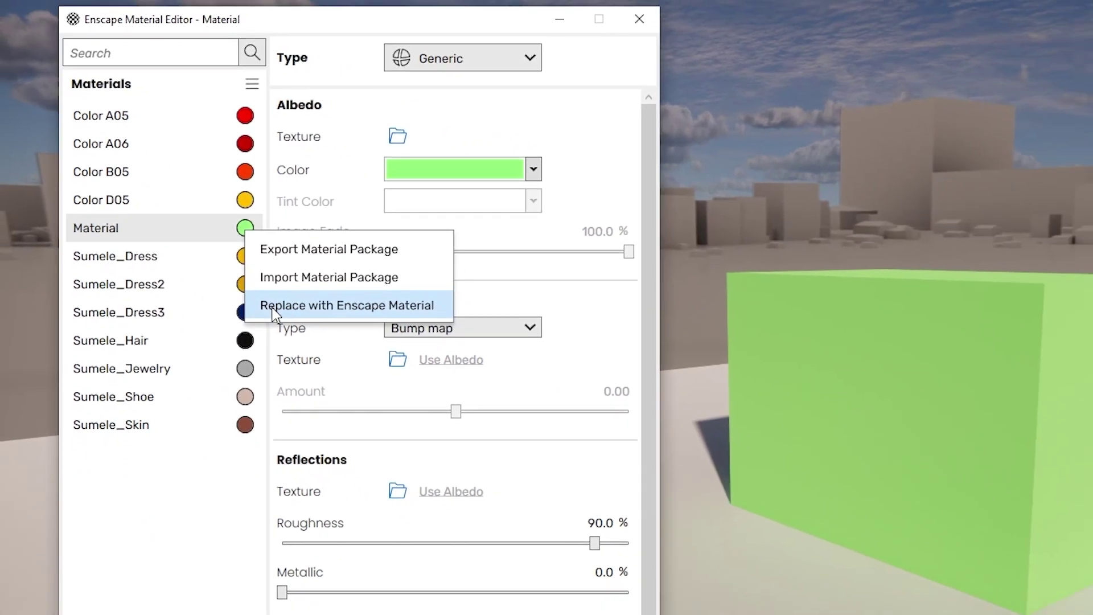
left_click(398, 401)
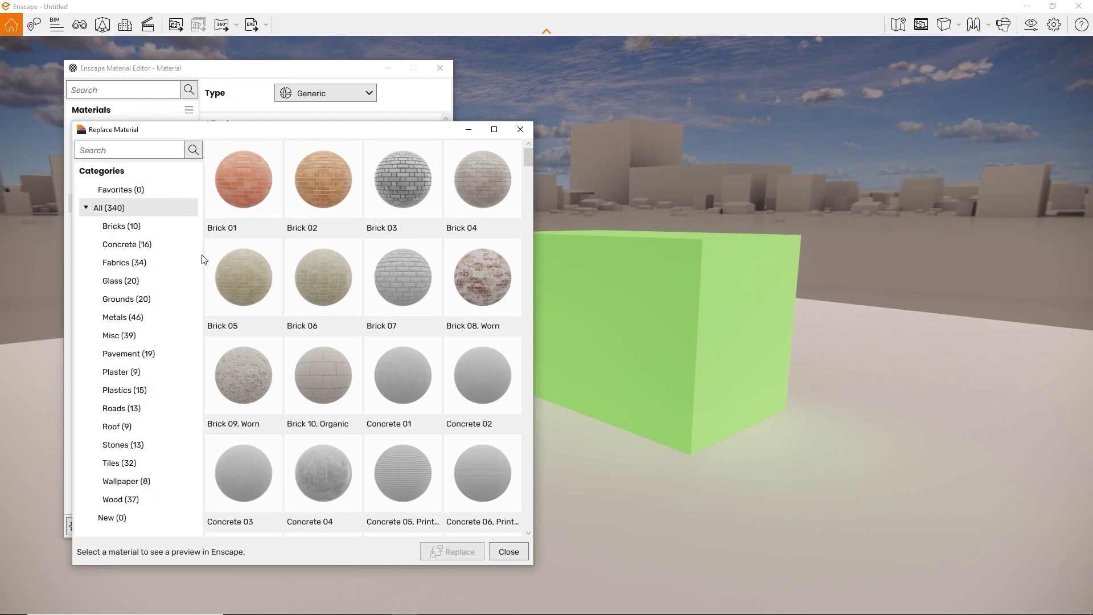
left_click(238, 209)
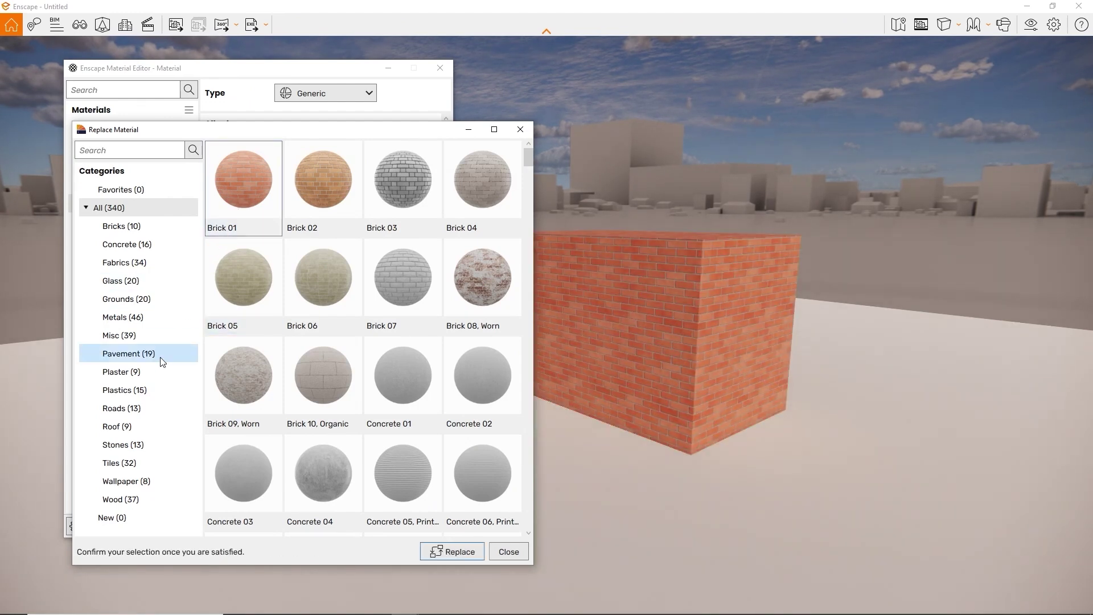
Preview Marble 06, Marble 02 and Stone 01, Wall from the Stones category on the cube.
left_click(145, 444)
left_click(236, 372)
left_click(257, 307)
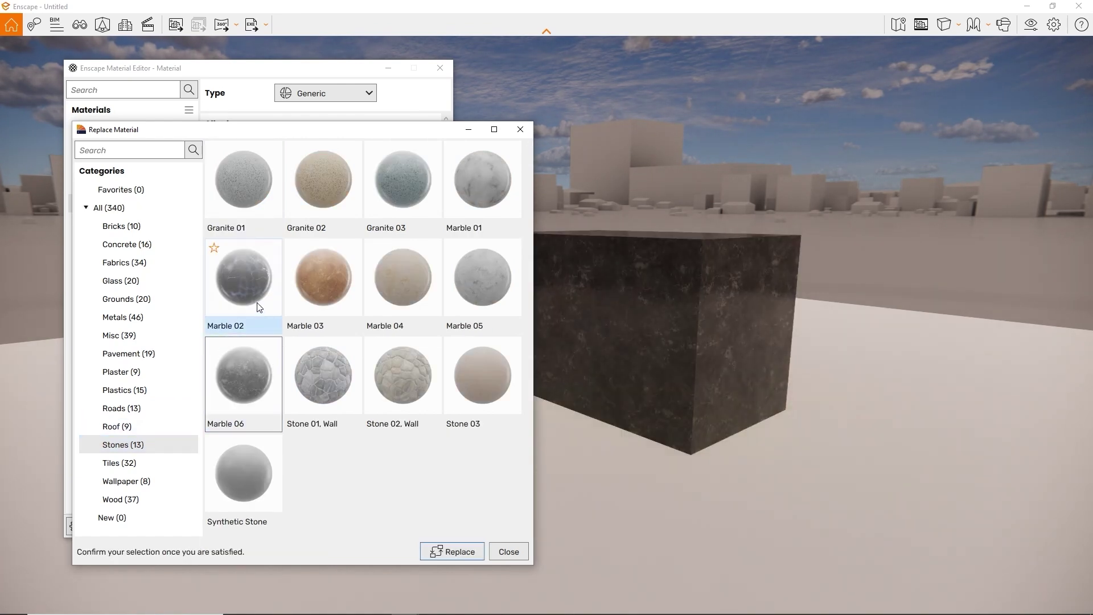
left_click(316, 372)
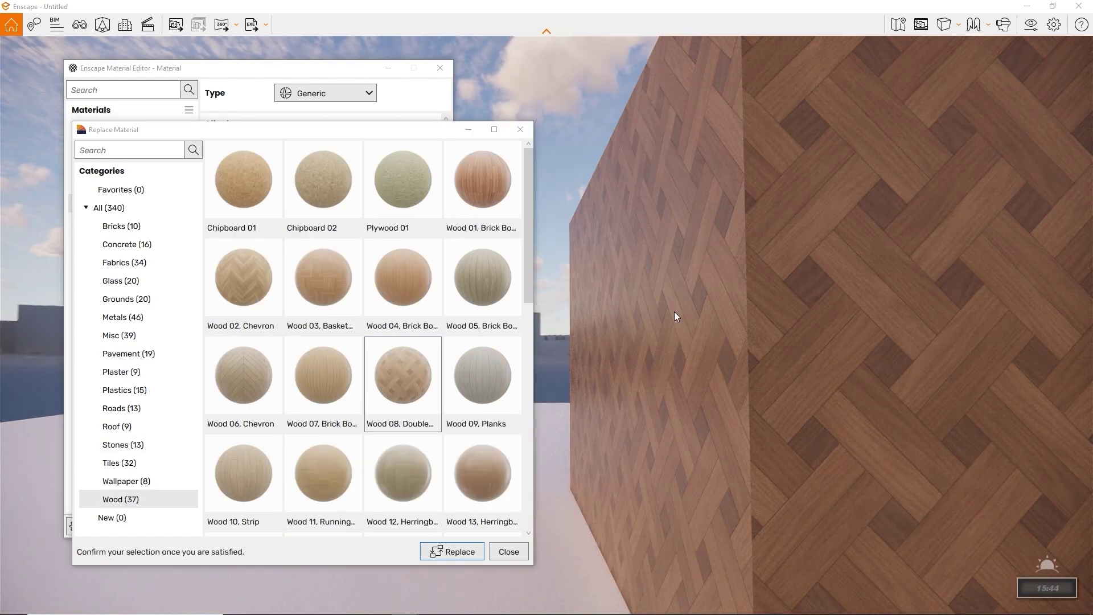
Compare several wood materials on the cube and replace its material with the Wood 03 basket pattern.
left_click(333, 298)
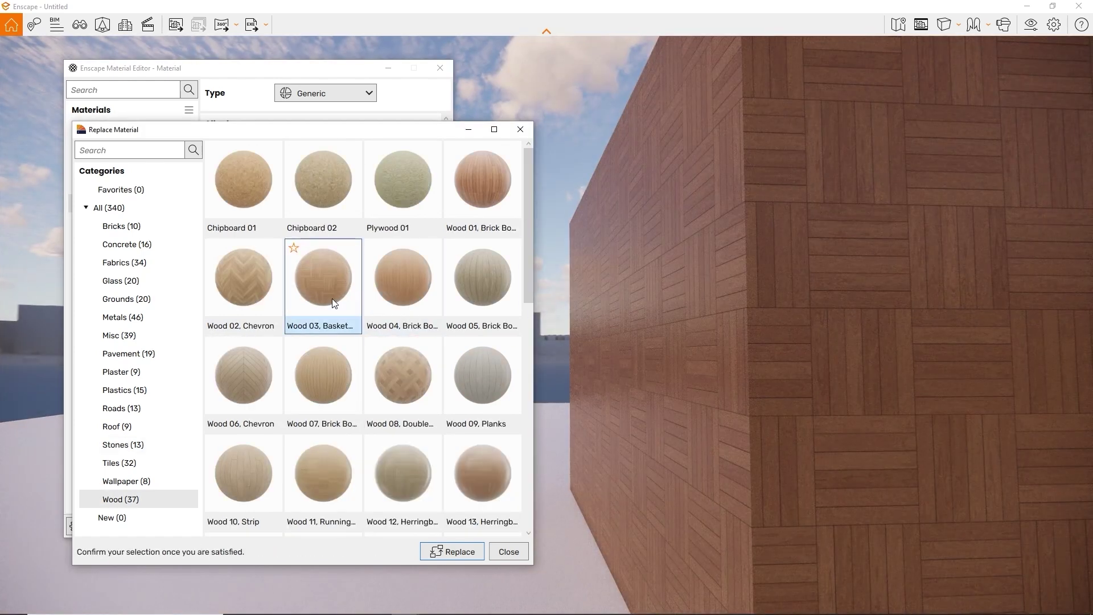
left_click(374, 301)
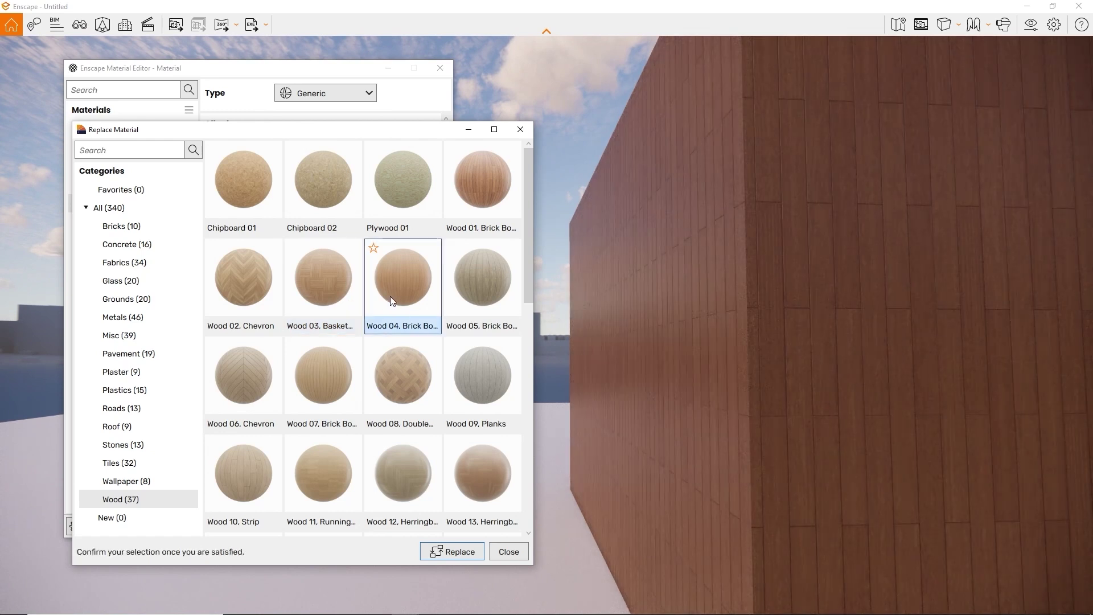
left_click(498, 189)
left_click(254, 279)
left_click(338, 289)
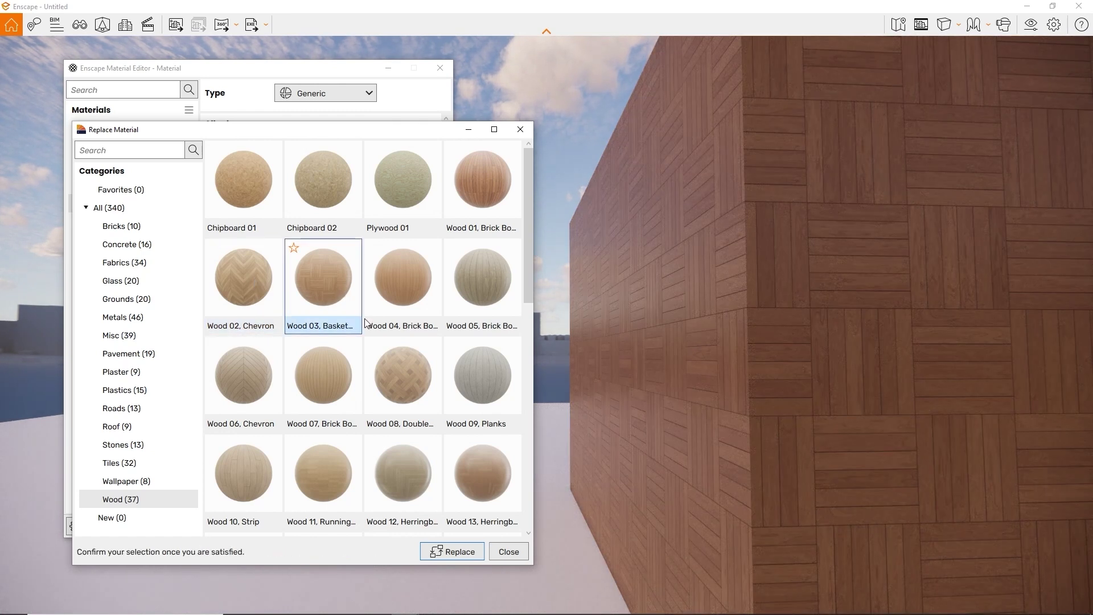
left_click(449, 552)
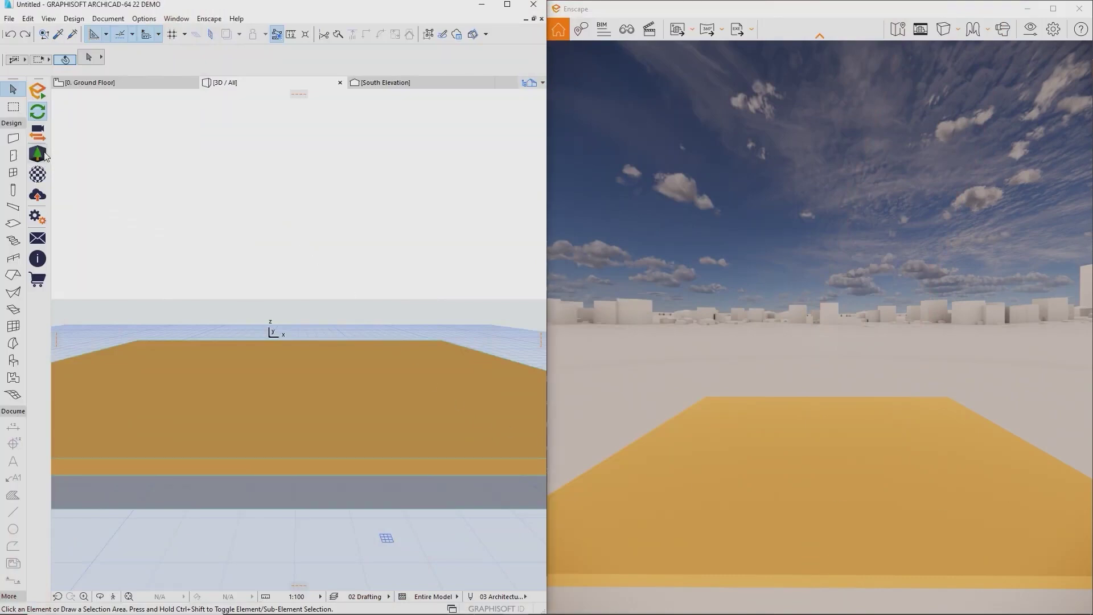
Place the standing woman drinking coffee from the Enscape Asset Library on the orange slab in the 3D view.
left_click(40, 155)
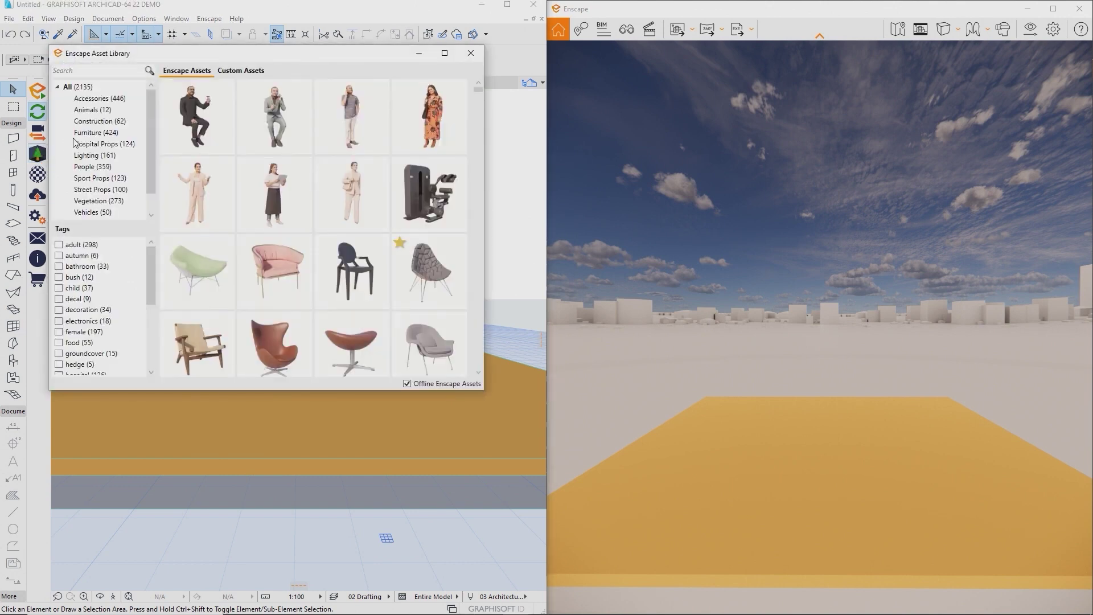
scroll(285, 301, "down", 5)
scroll(284, 302, "down", 2)
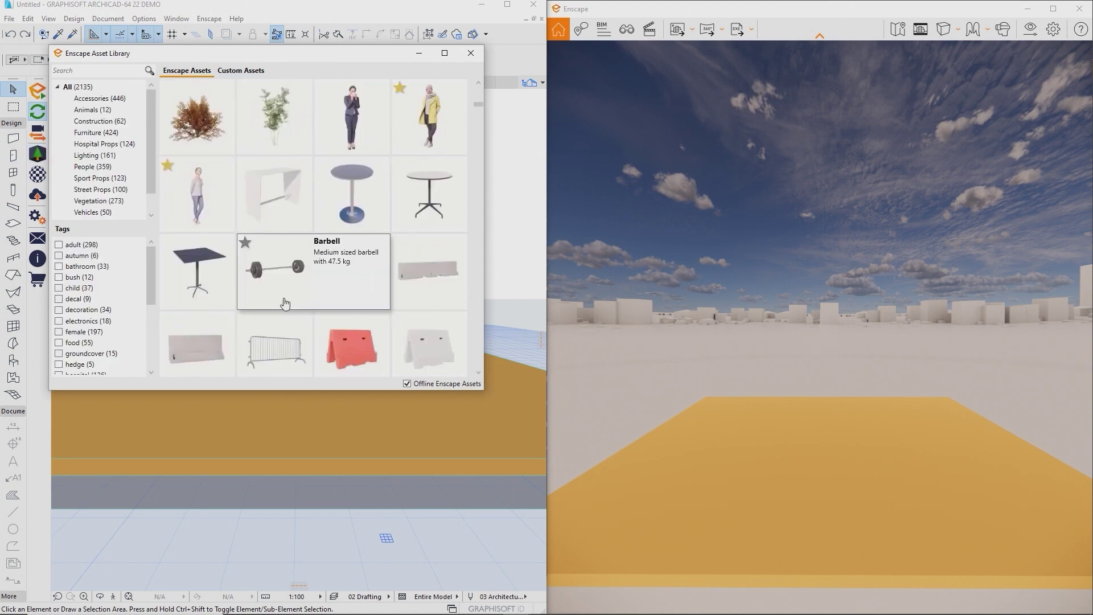
left_click(354, 139)
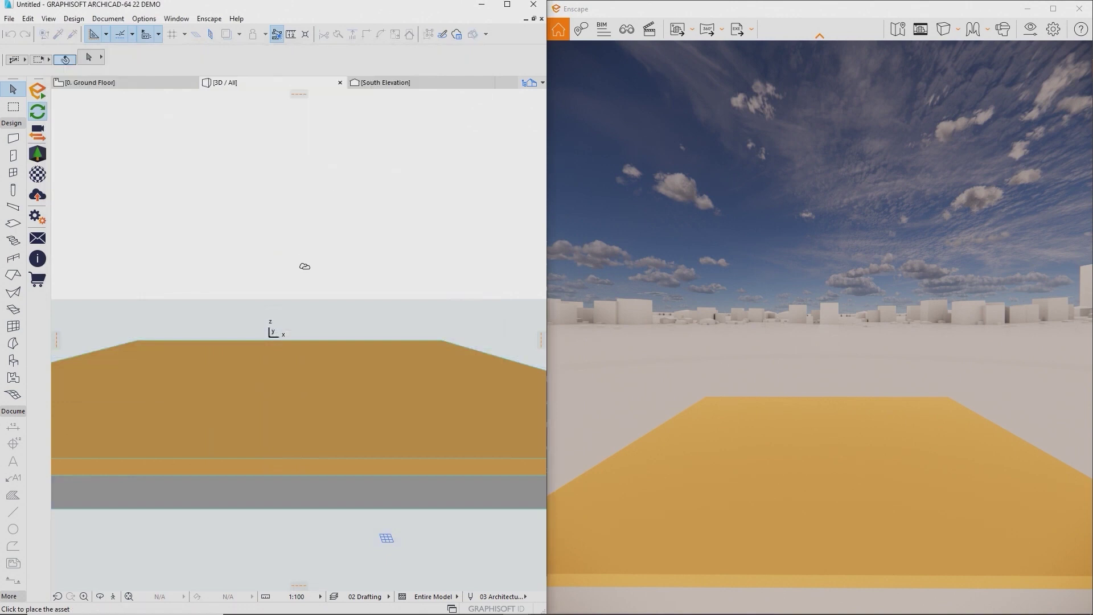
left_click(292, 373)
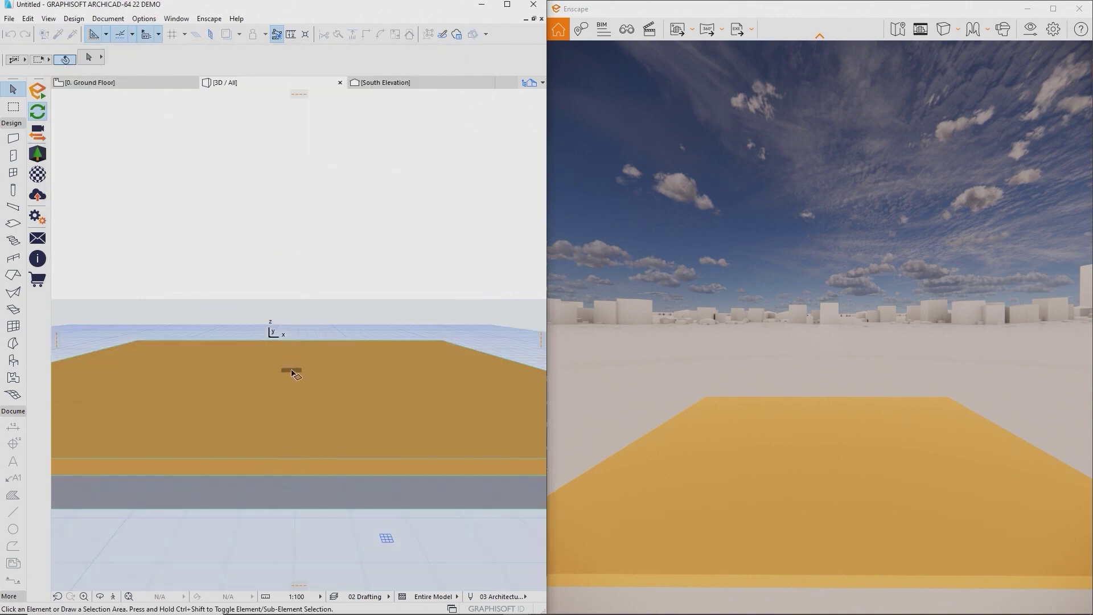
Examine the placed woman up close in both the rendered view and the CAD 3D view.
left_click_drag(816, 414, 763, 467)
key("w")
mouse_move(763, 466)
right_mouse_down()
mouse_move(666, 464)
mouse_move(758, 464)
right_mouse_up()
scroll(285, 317, "up", 4)
middle_click_drag(284, 316, 349, 376)
scroll(305, 382, "up", 1)
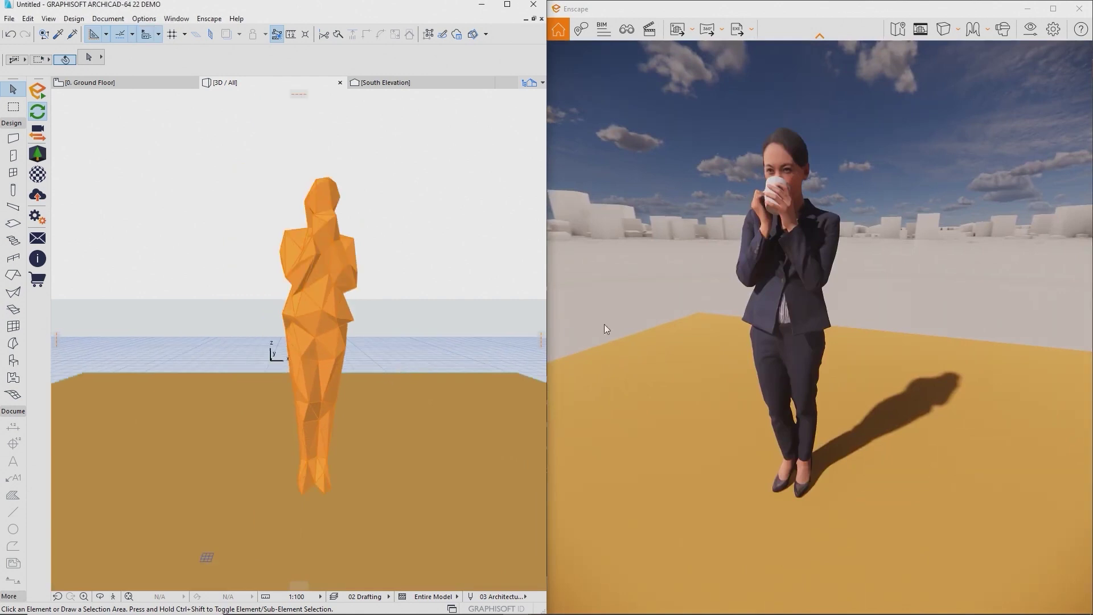
right_click_drag(687, 331, 631, 339)
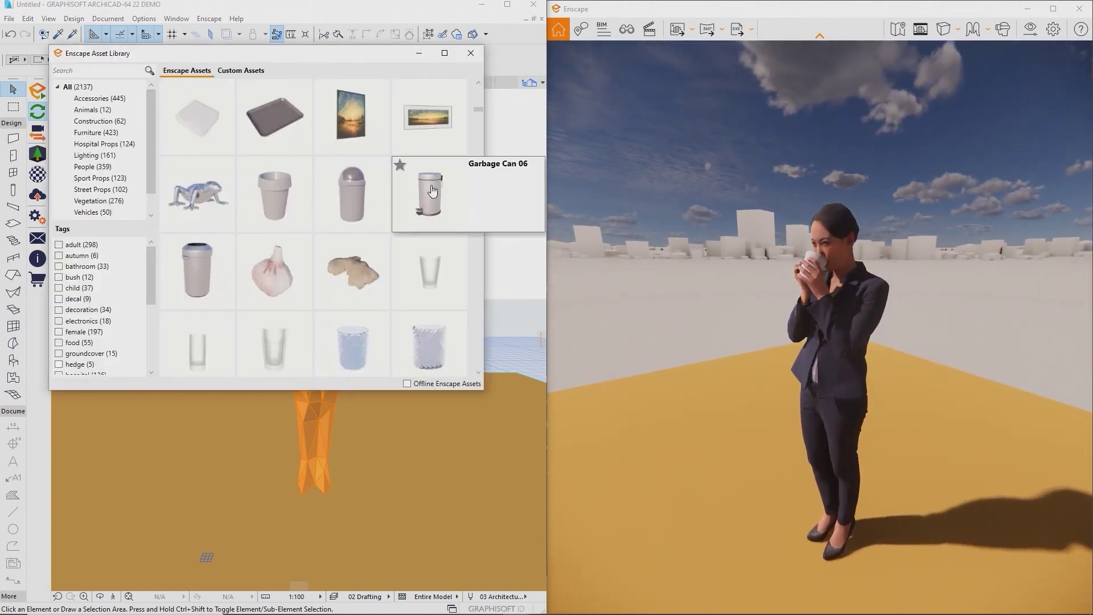
Browse the online Enscape assets and enable offline assets using the existing files in D:\Enscape Assets.
scroll(432, 190, "down", 8)
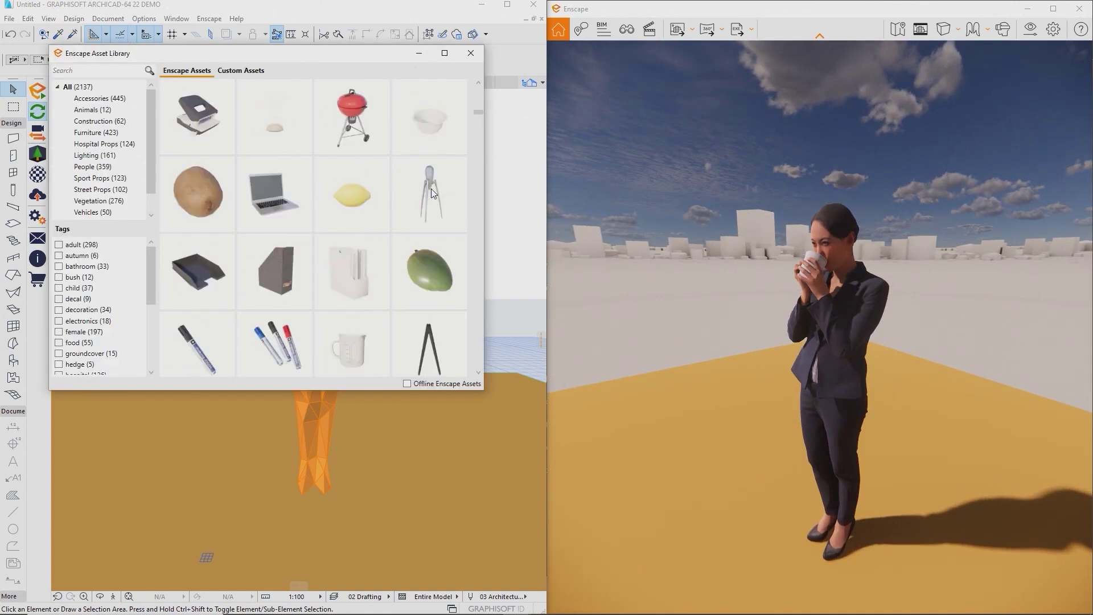
scroll(431, 197, "down", 10)
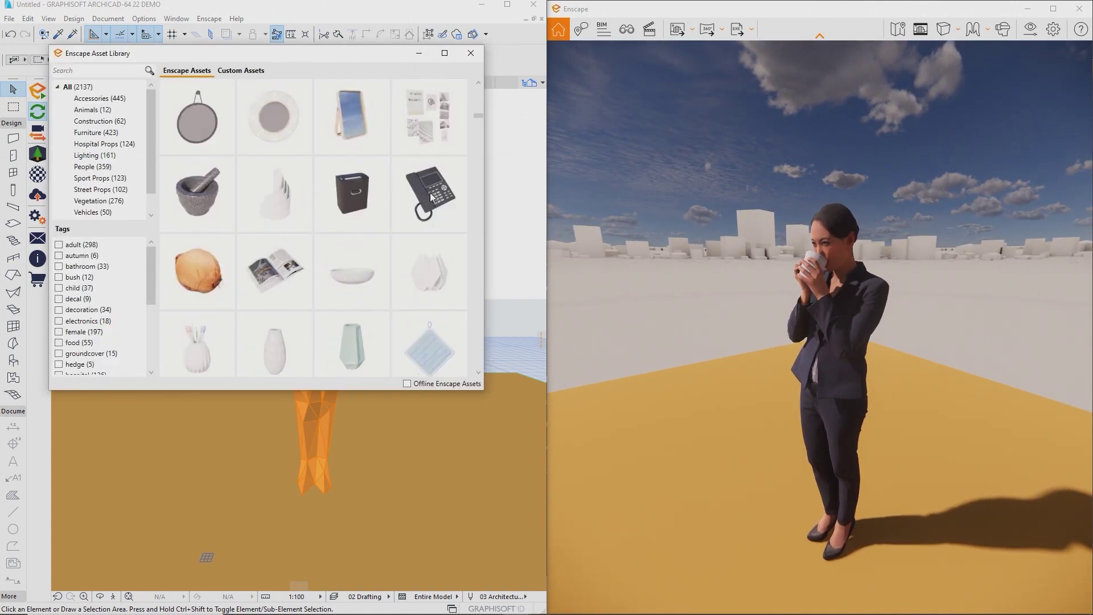
scroll(431, 197, "down", 10)
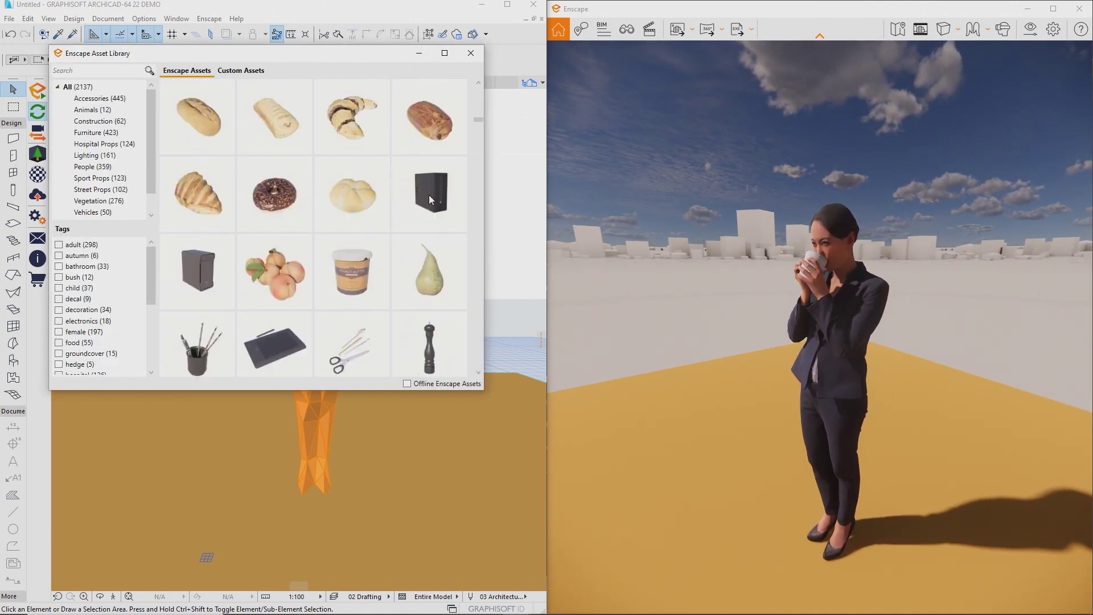
scroll(431, 201, "down", 10)
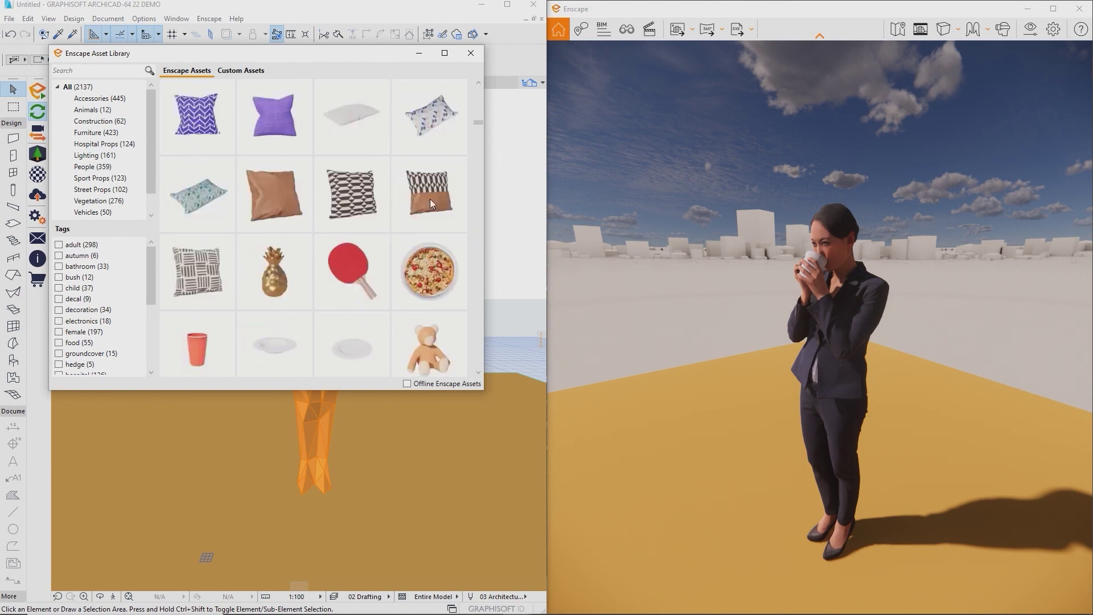
scroll(431, 204, "down", 10)
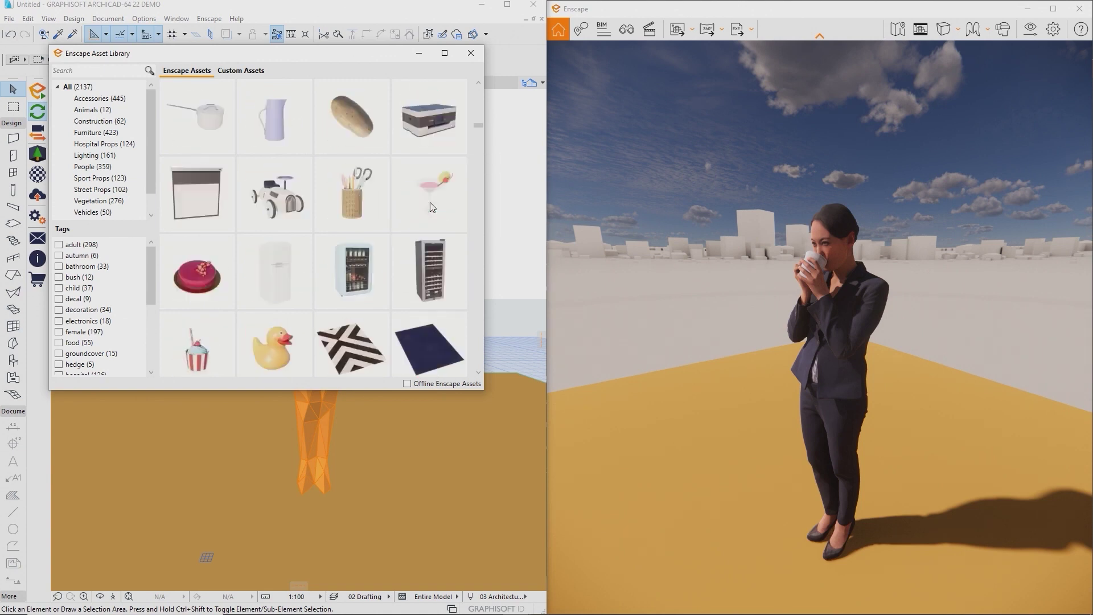
scroll(431, 207, "down", 5)
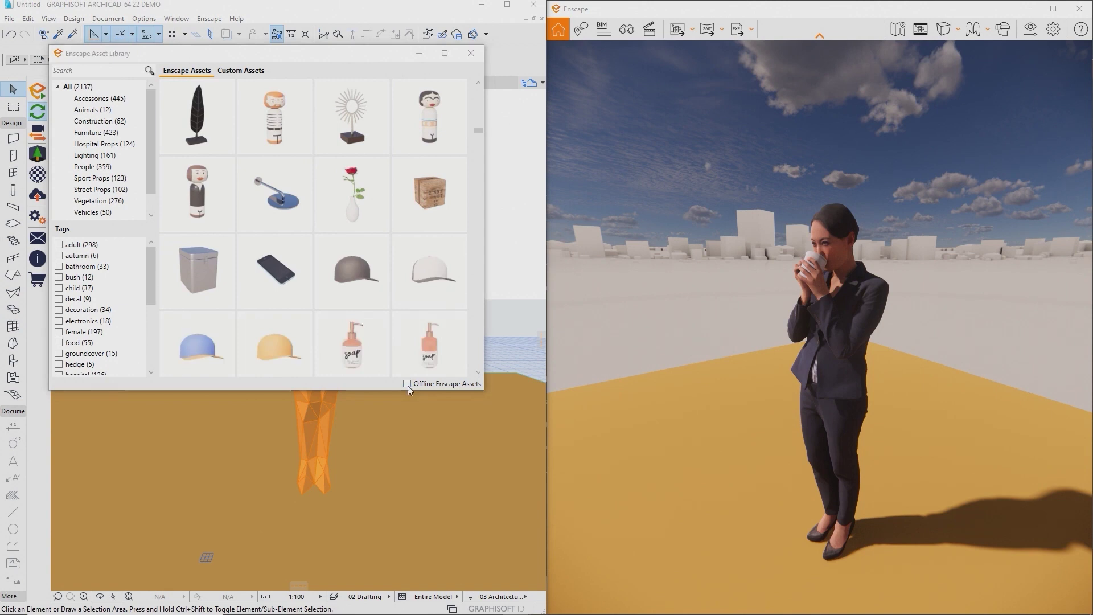
left_click(407, 384)
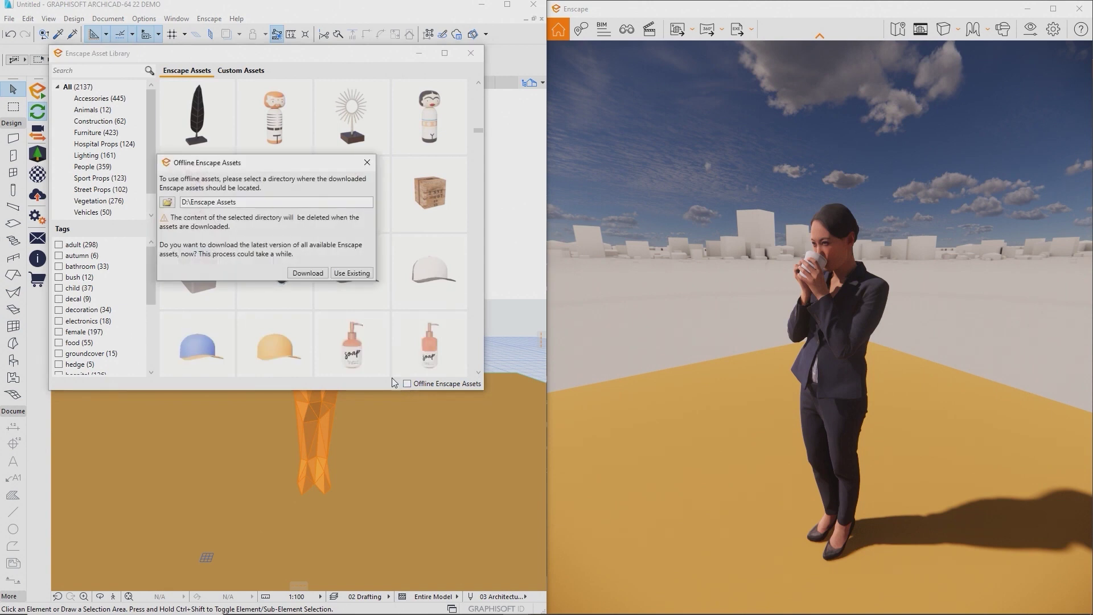
left_click(351, 274)
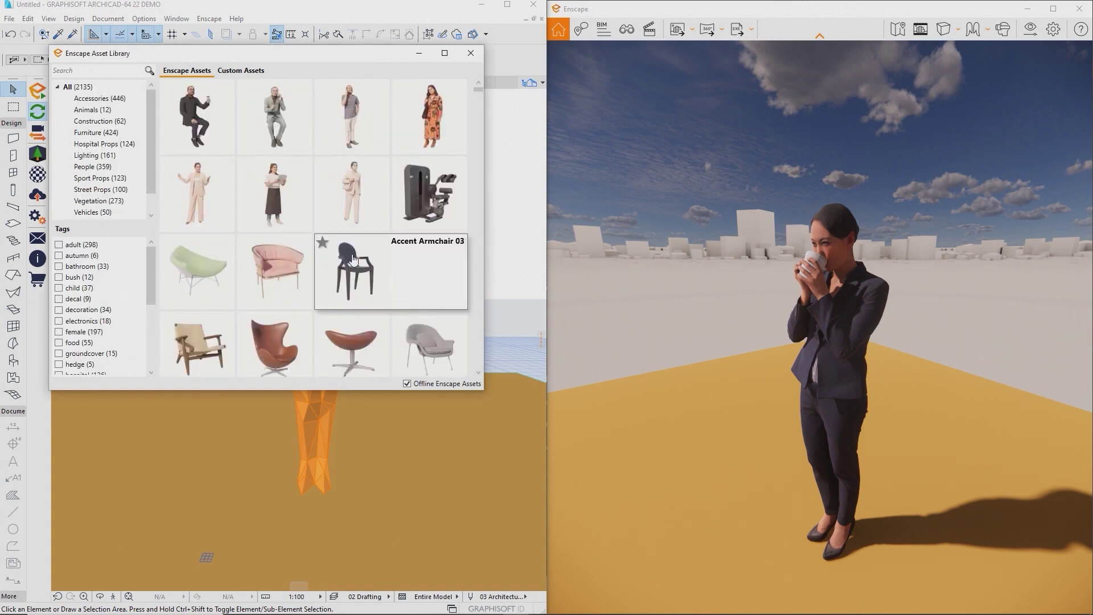
Mark the standing woman drinking coffee as a favorite and show the Favorites category.
scroll(353, 260, "down", 5)
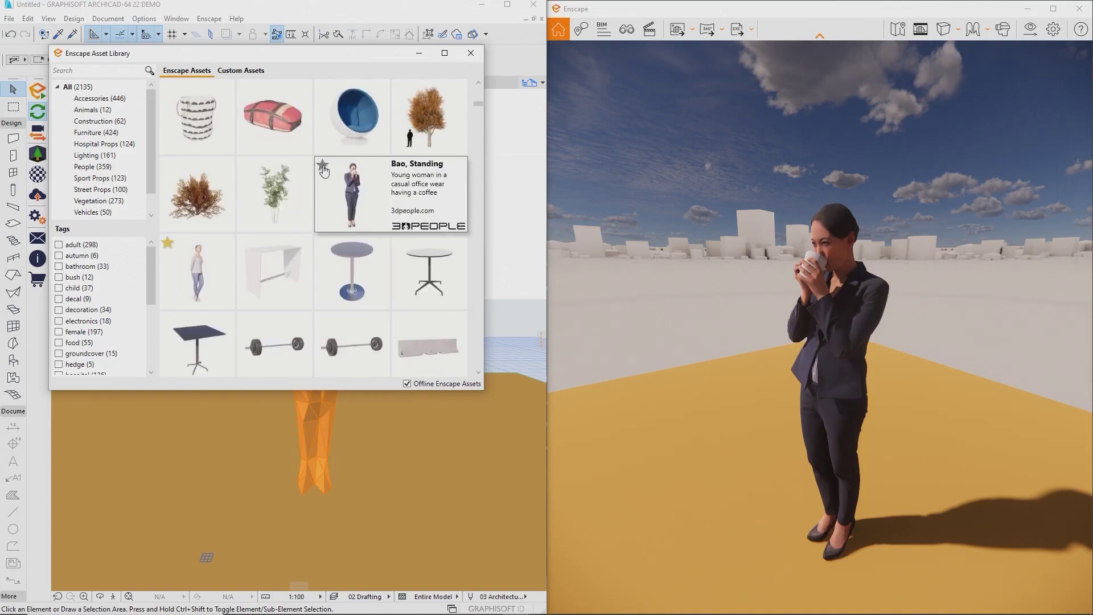
left_click(323, 166)
scroll(116, 178, "down", 1)
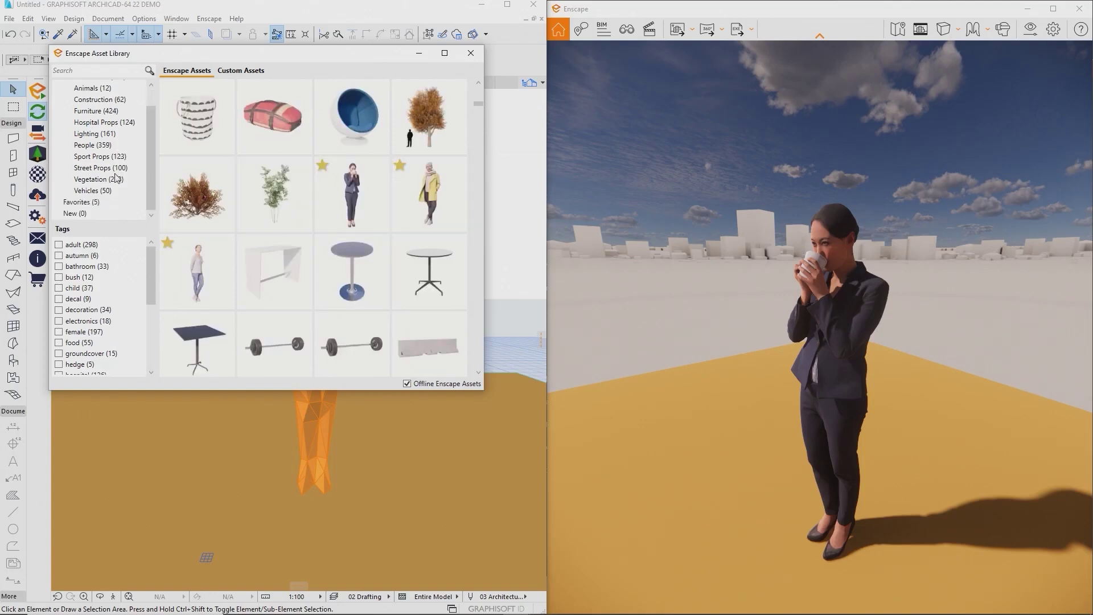
left_click(79, 202)
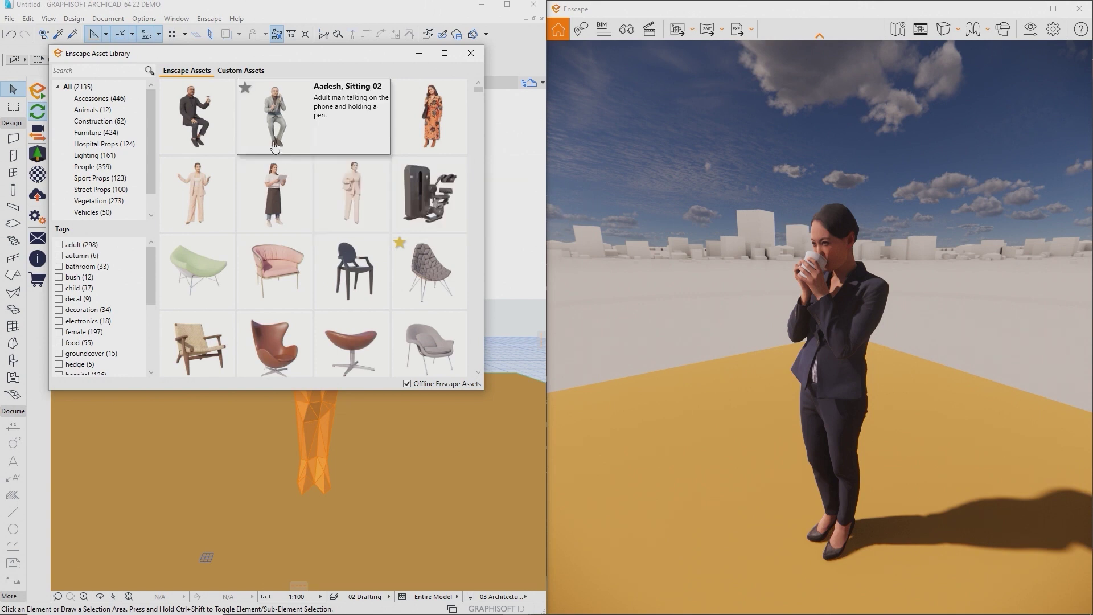
Show the custom assets and start creating a new asset in the Custom Asset Editor.
left_click(242, 71)
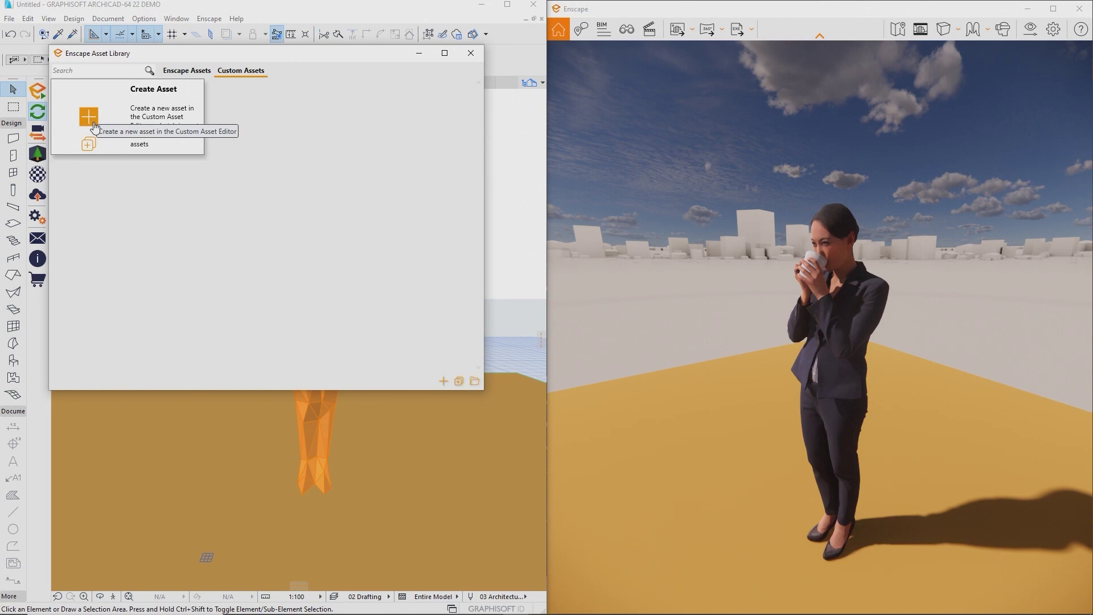
left_click(94, 125)
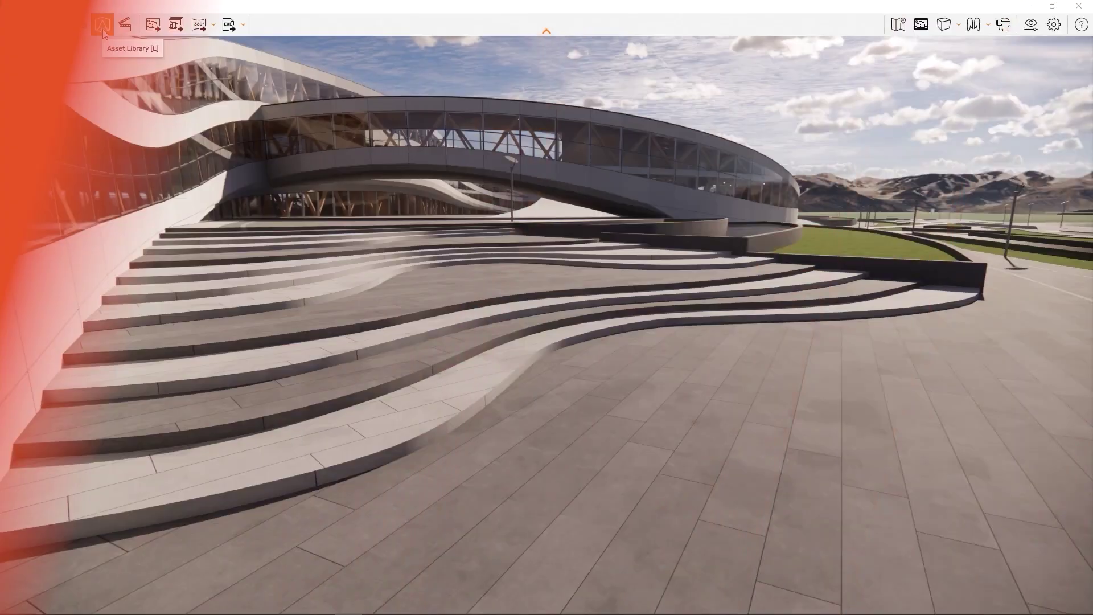
Place several people assets, including the woman carrying a handbag, across the building's steps and plaza and apply the changes.
left_click(102, 26)
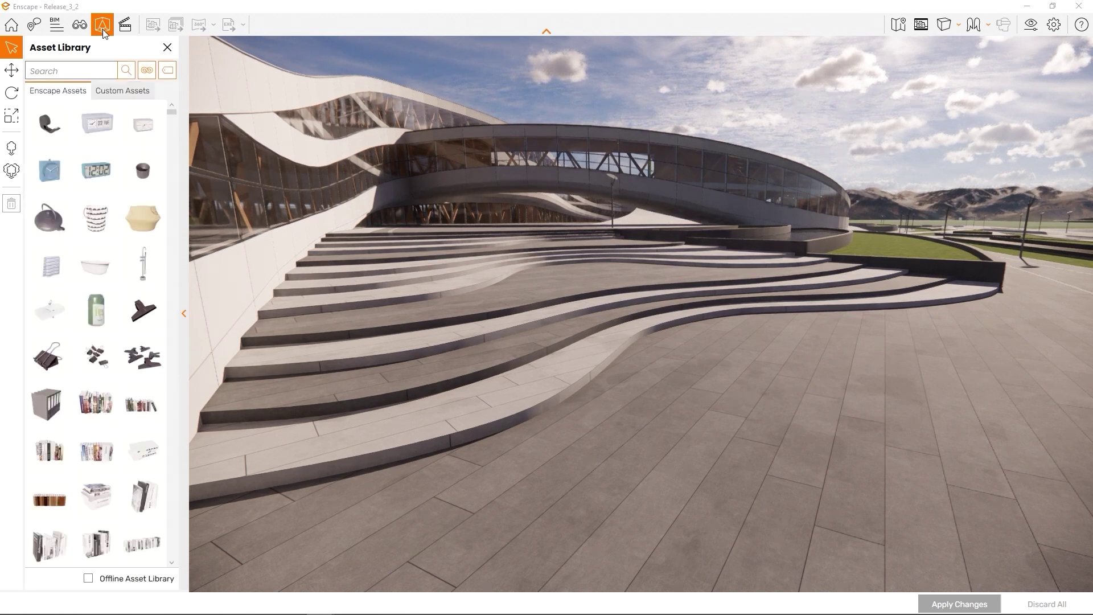
left_click(108, 364)
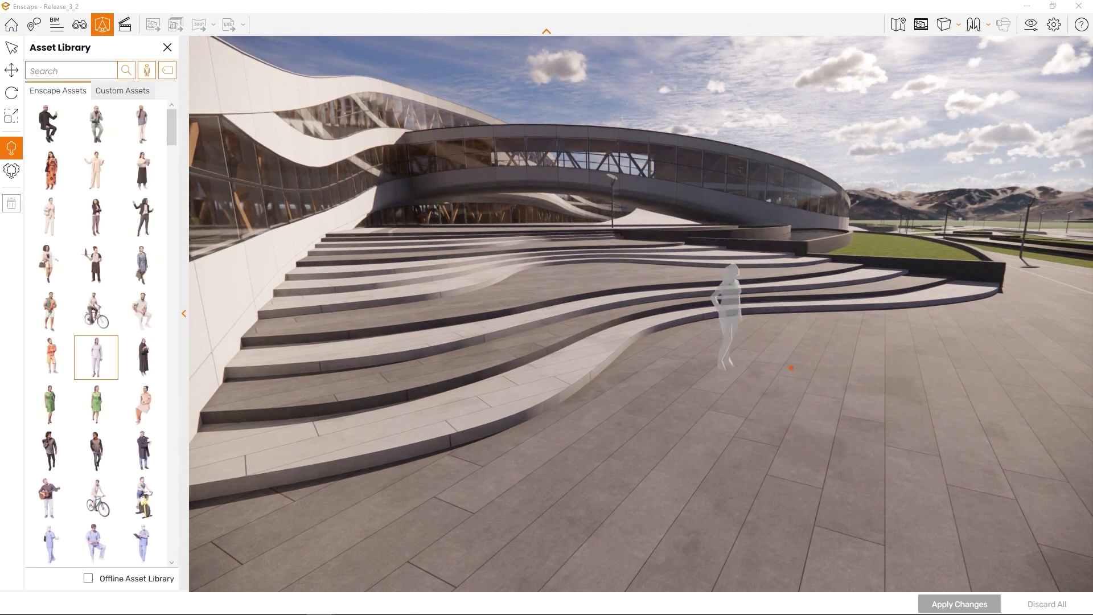
left_click(897, 383)
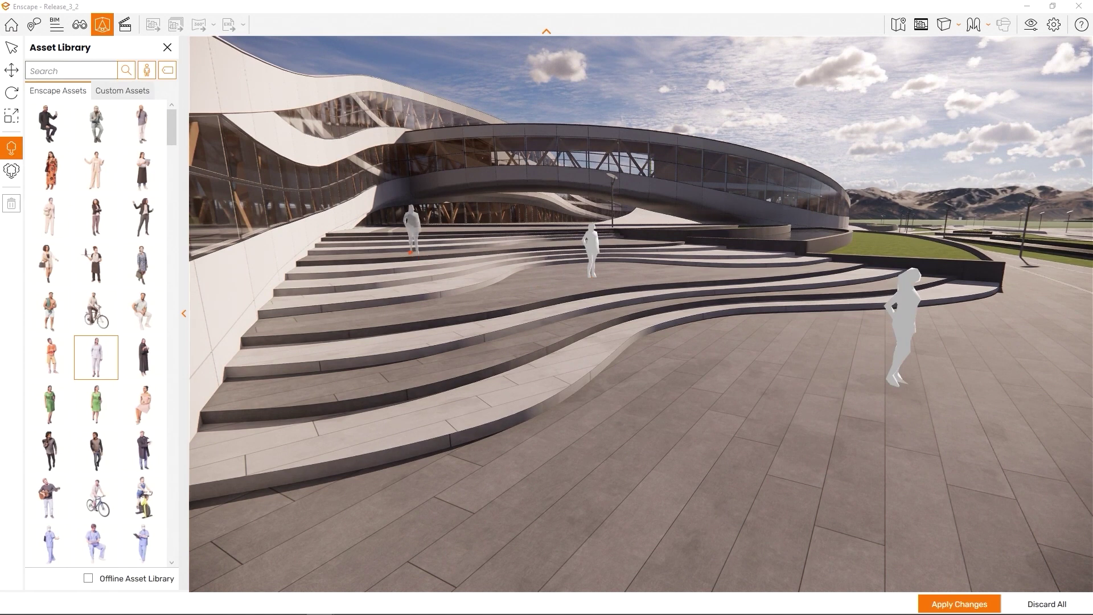
left_click(408, 249)
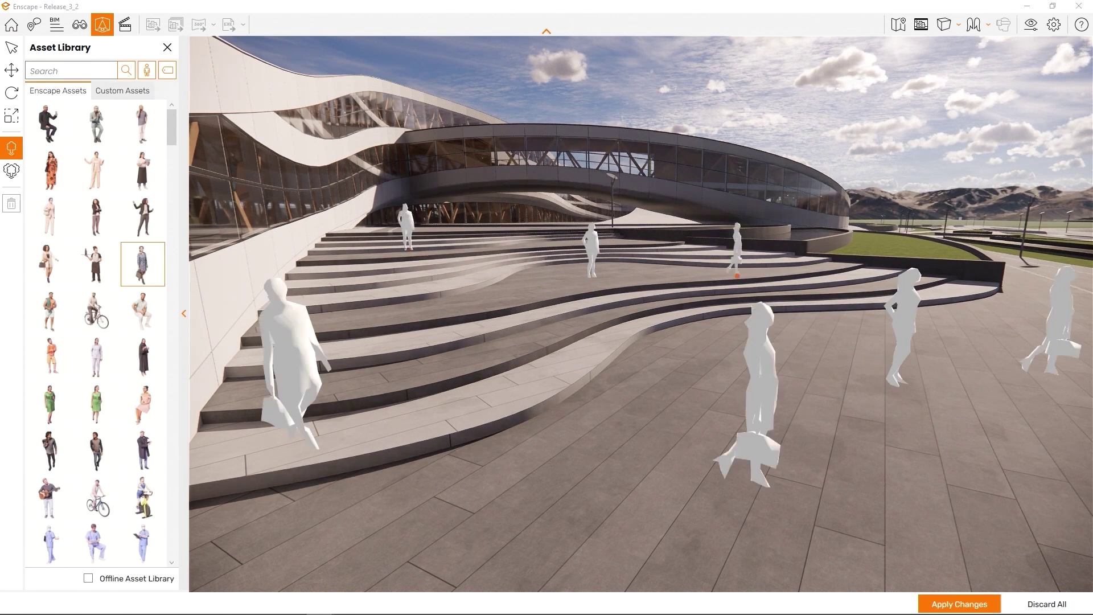
left_click(1053, 371)
left_click(736, 271)
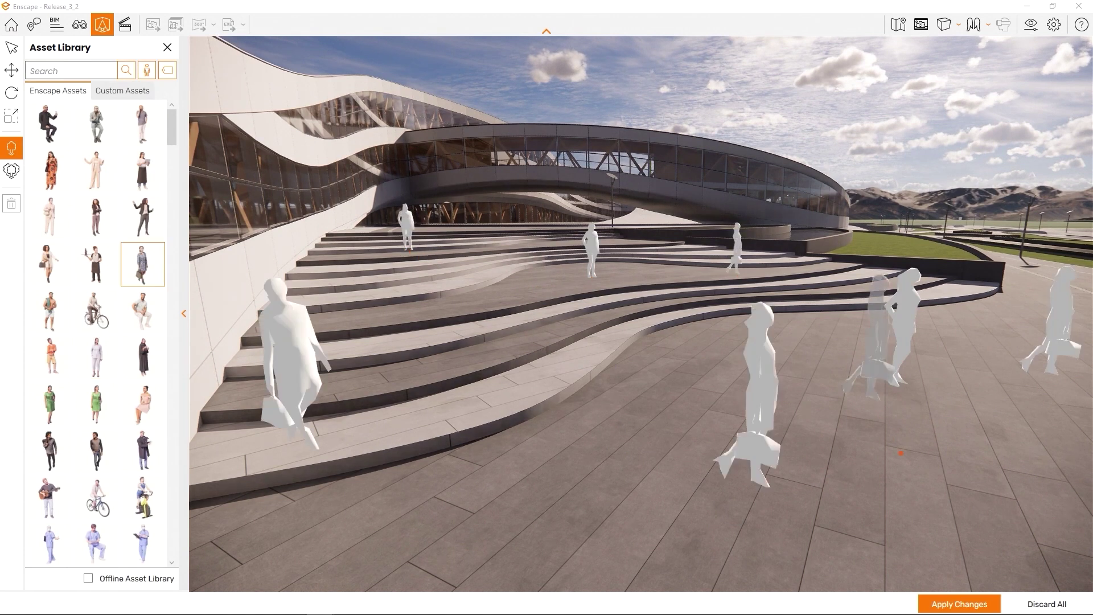
left_click(960, 604)
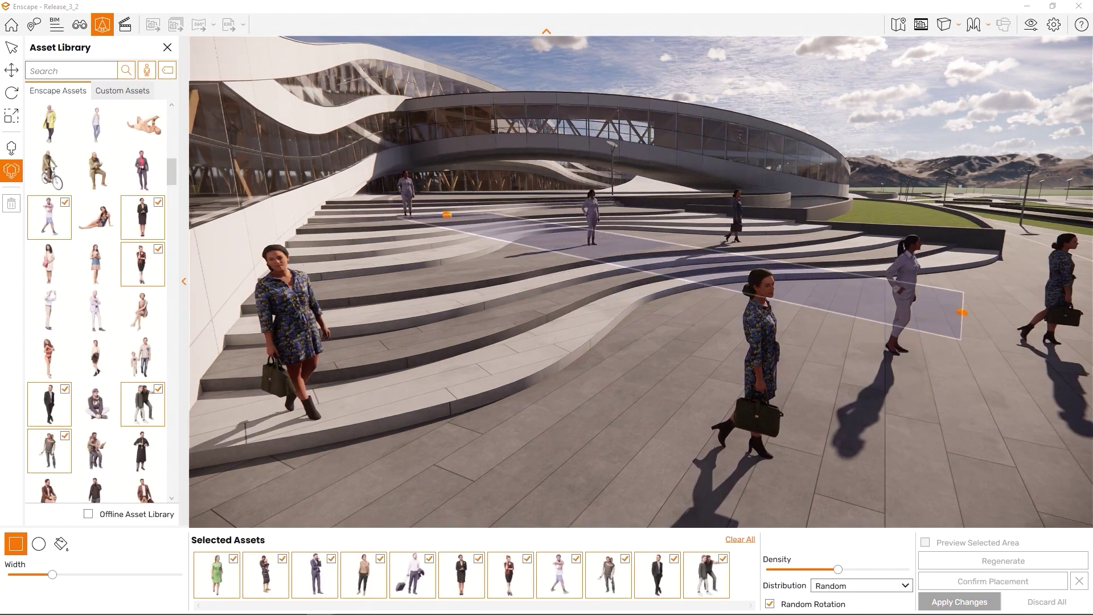
Widen the rectangular multi-asset placement area across the steps and plaza and raise the density of the randomly distributed people.
left_click_drag(52, 575, 155, 583)
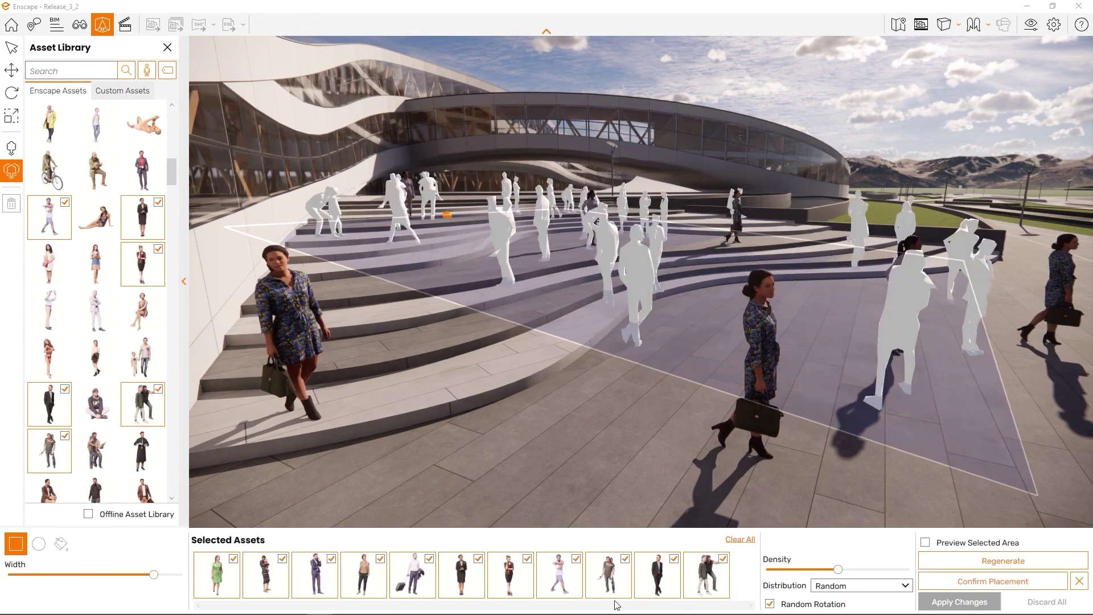
left_click_drag(850, 576, 853, 575)
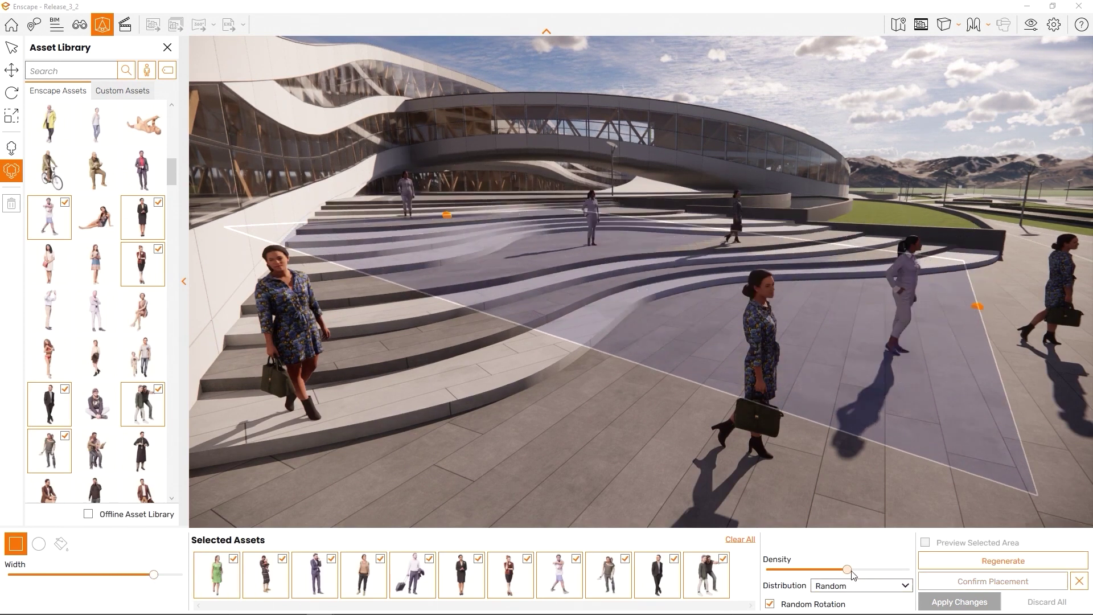
left_click(959, 602)
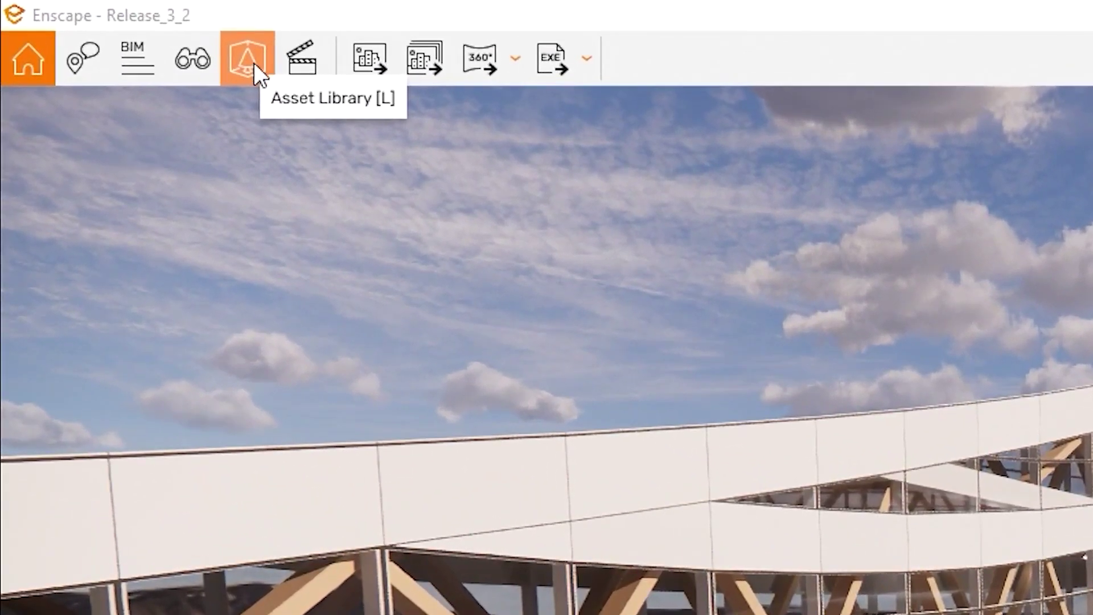
Open the Asset Library and browse the furniture among the Enscape assets.
left_click(254, 63)
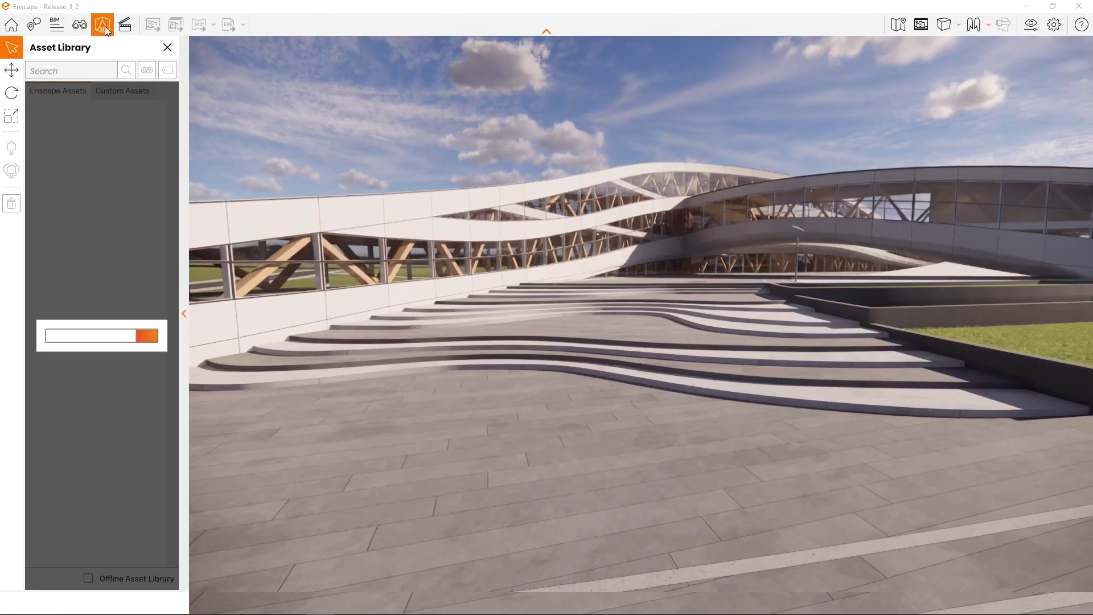
scroll(113, 226, "down", 15)
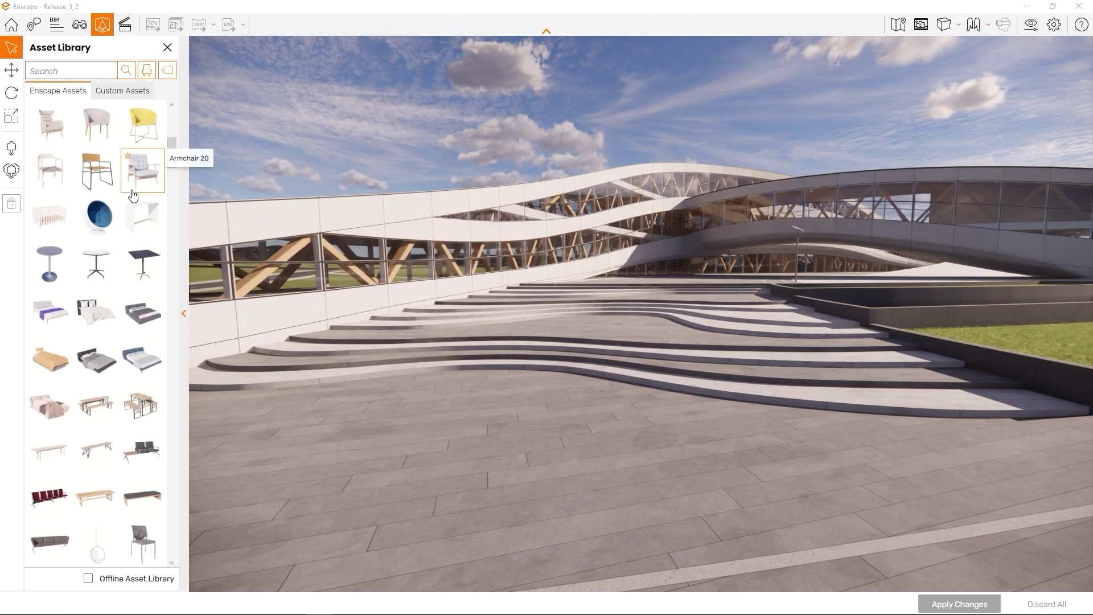
scroll(133, 195, "down", 4)
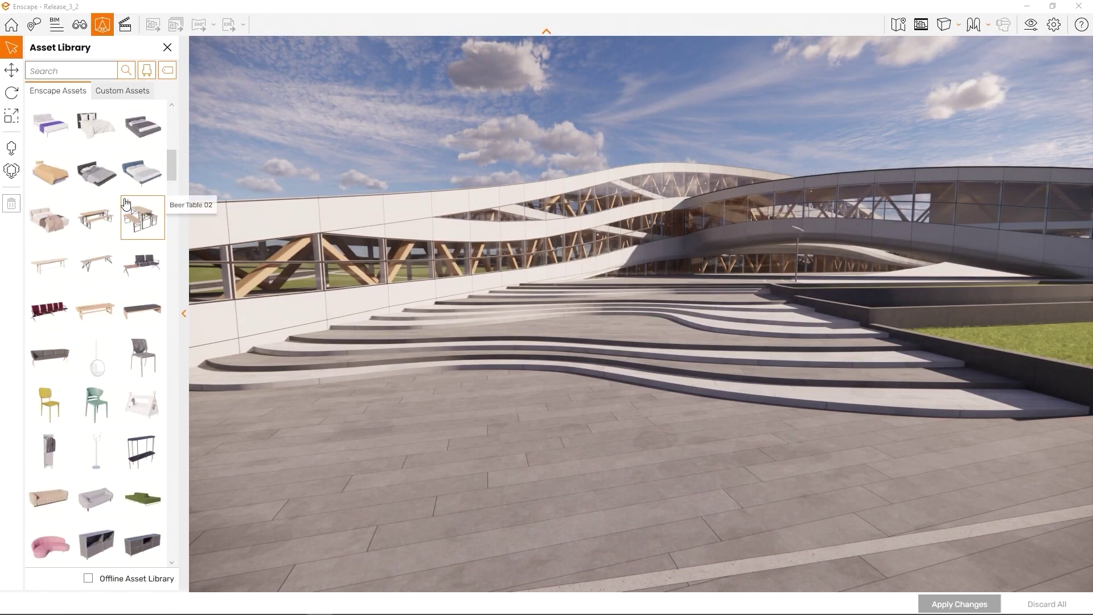
Look through the custom assets collection and return to the Enscape assets.
left_click(127, 92)
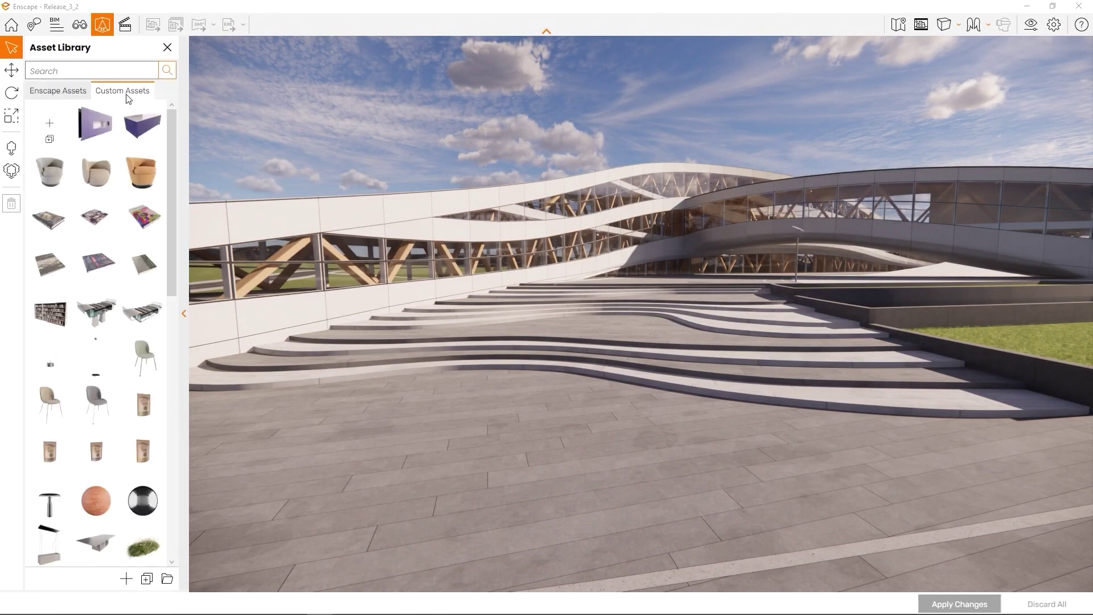
scroll(103, 225, "down", 5)
scroll(102, 226, "down", 5)
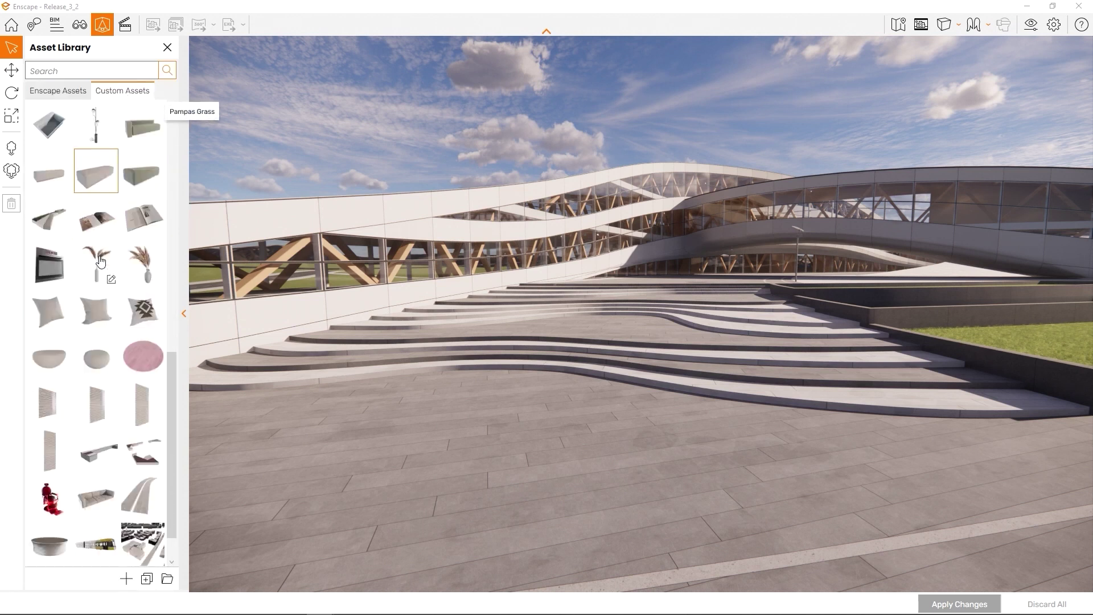
left_click(64, 91)
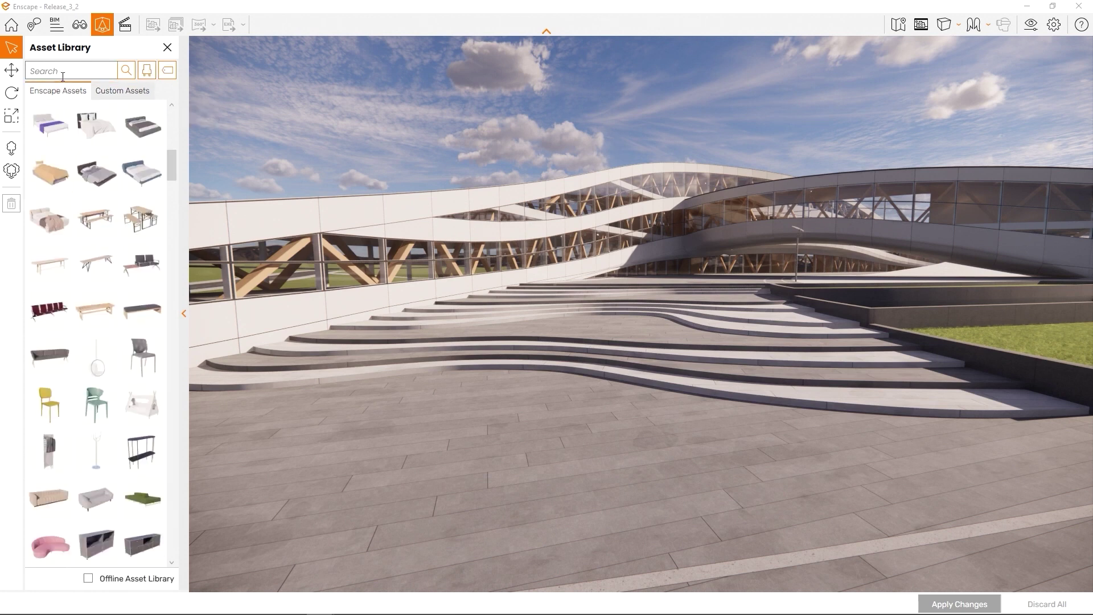
Search the Enscape assets for "chair" and clear the search.
left_click(63, 76)
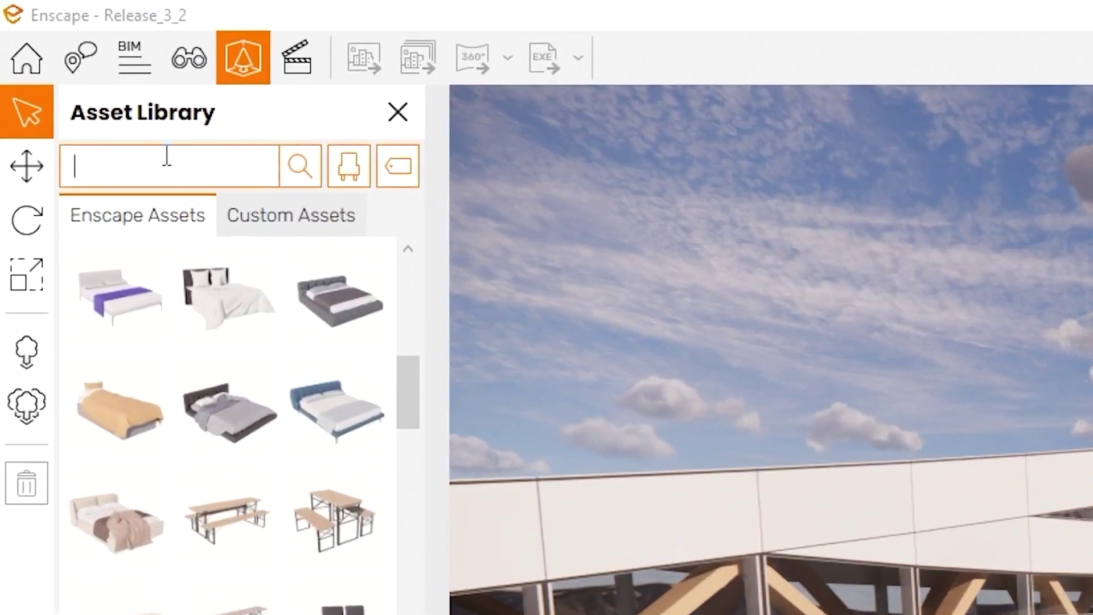
type("chair")
left_click(289, 161)
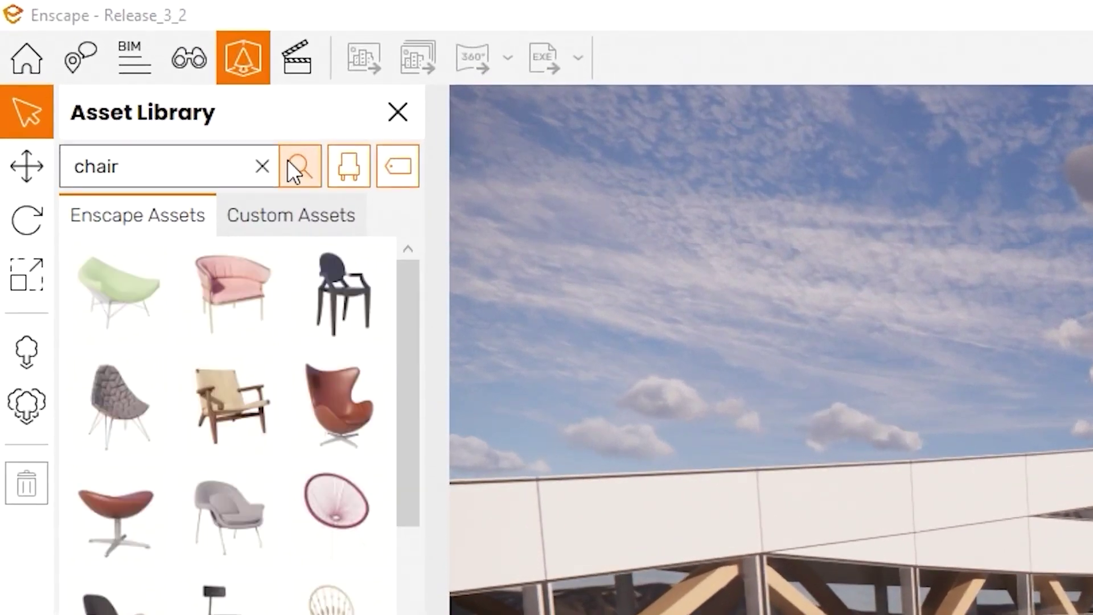
left_click(263, 167)
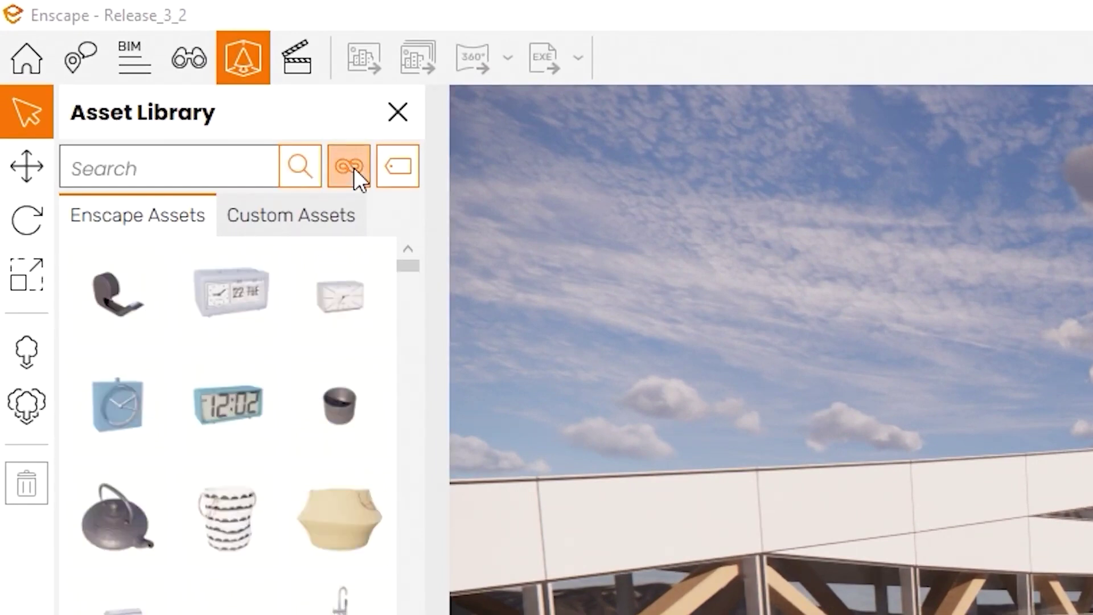
Examine the asset categories, including People, and look through the list of tag filters.
left_click(354, 170)
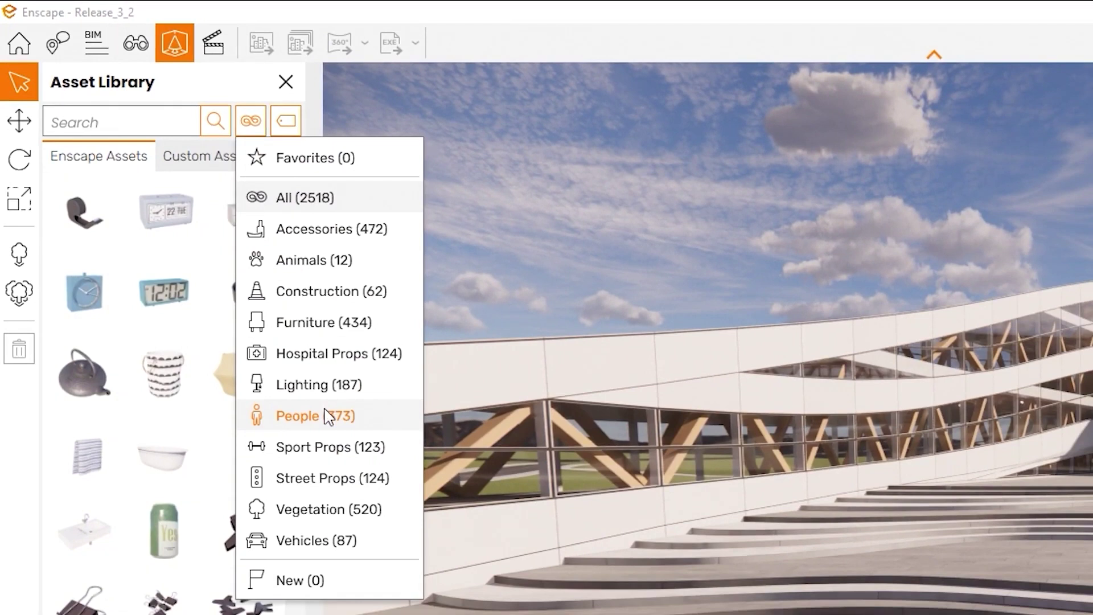
left_click(329, 416)
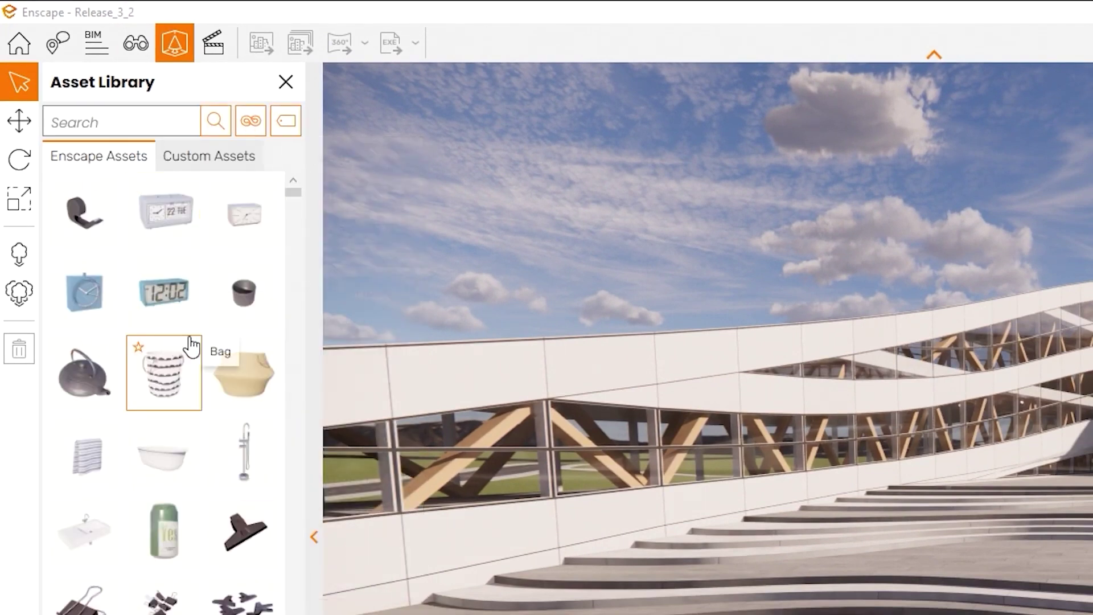
left_click(285, 120)
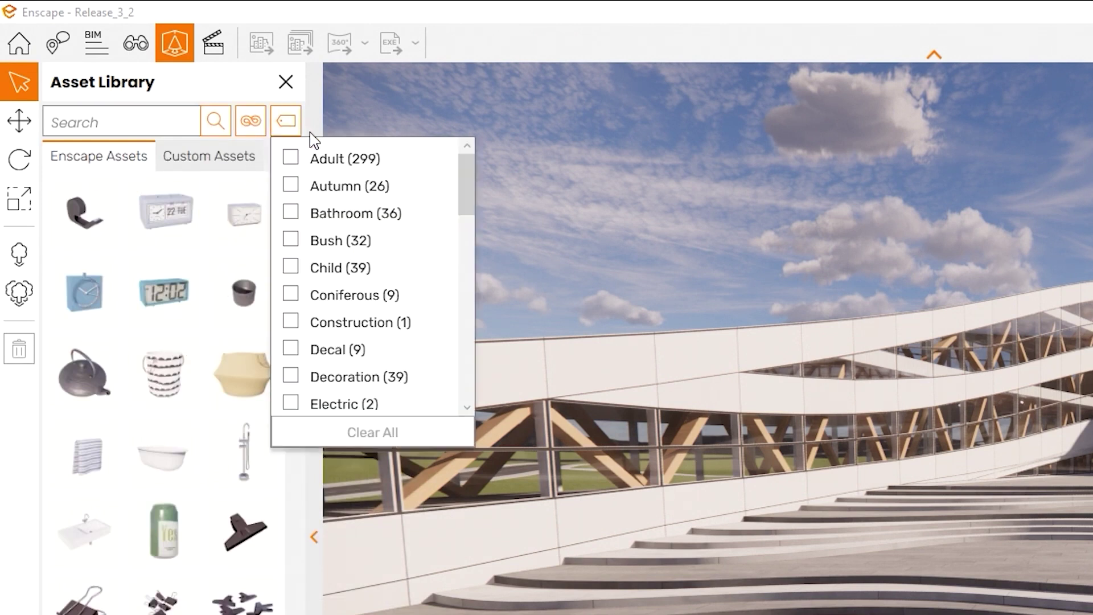
scroll(339, 274, "down", 3)
scroll(335, 316, "down", 10)
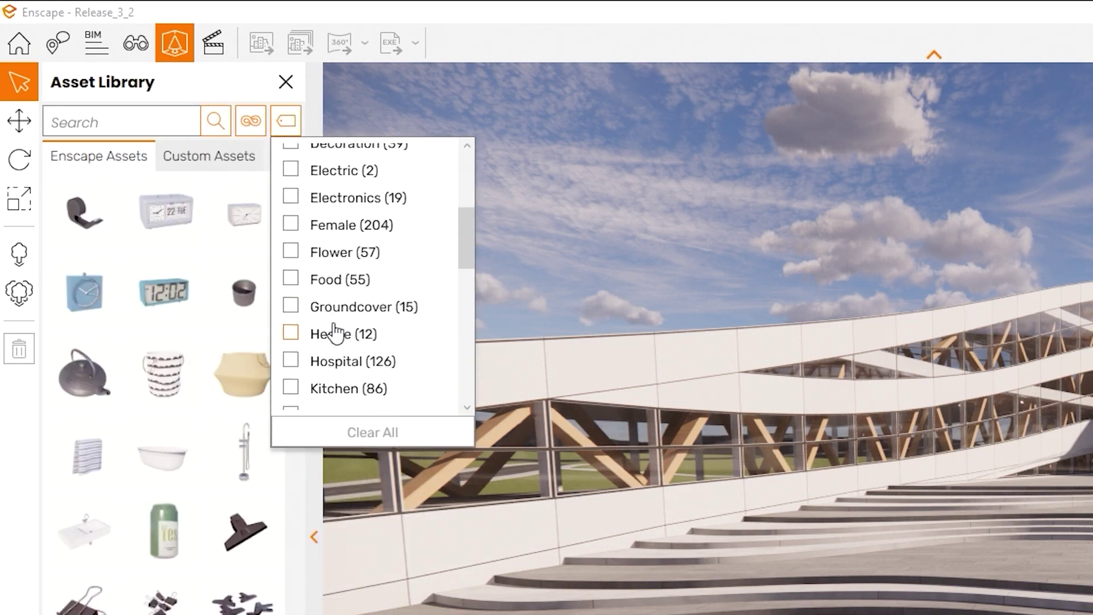
scroll(339, 336, "down", 12)
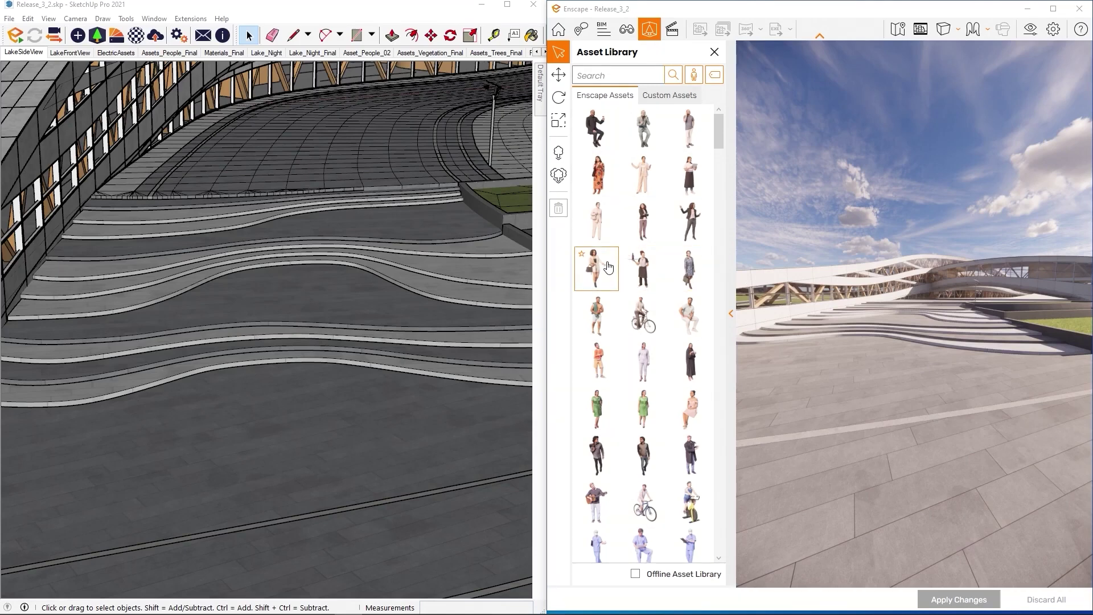
Place copies of the walking woman with a handbag and the woman in the beige suit across the plaza and steps.
left_click(608, 268)
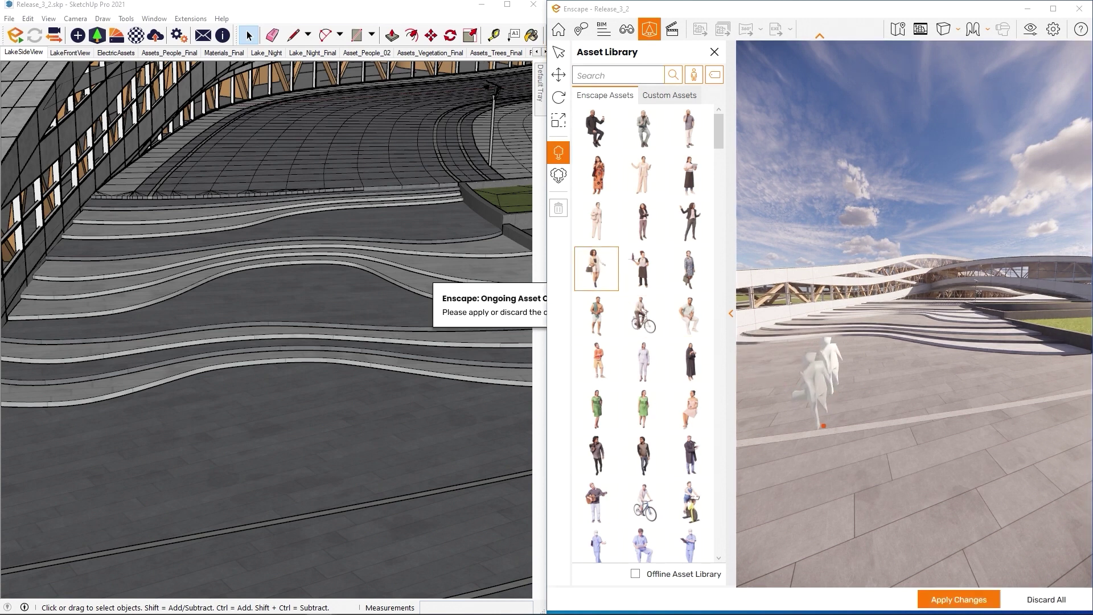
left_click(823, 421)
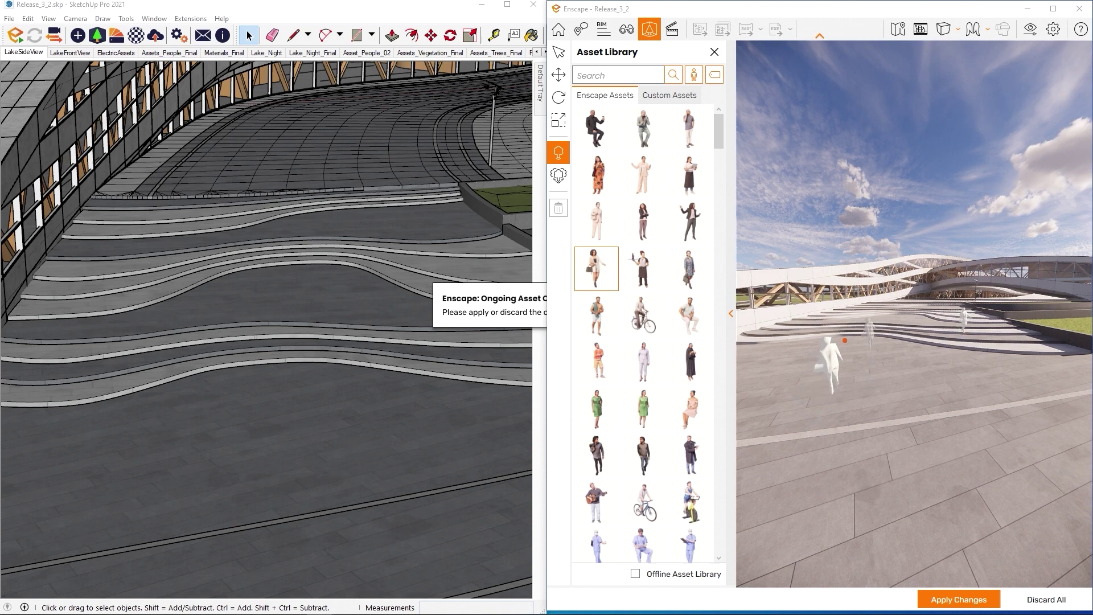
left_click(643, 174)
left_click(955, 394)
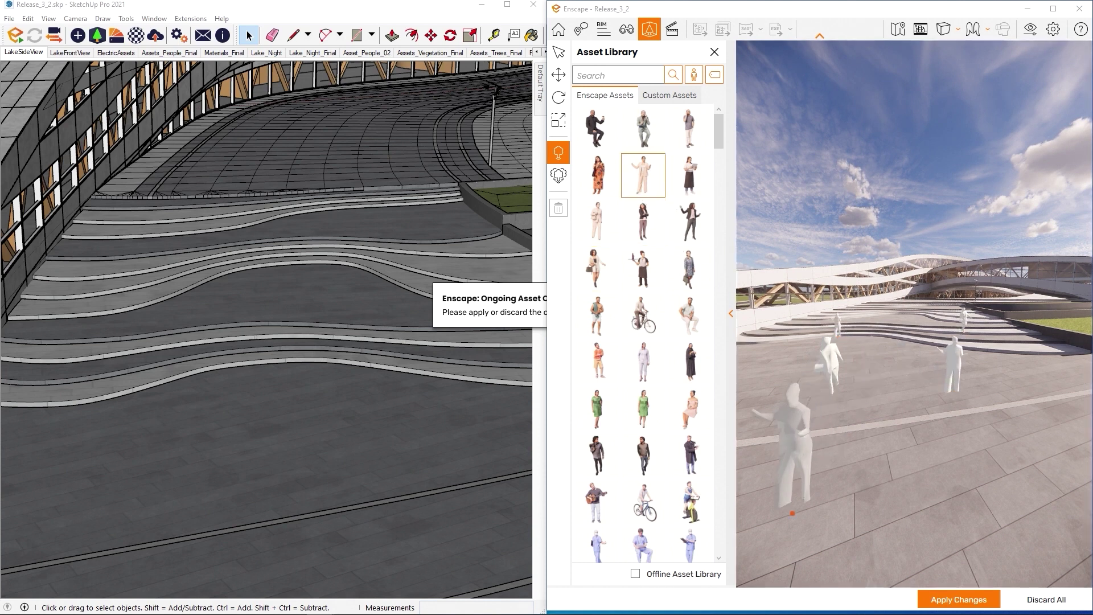
left_click(781, 520)
Place the walking man in dark clothing on the plaza, apply all placed people to the model, and leave placement mode.
left_click(596, 455)
left_click(1019, 527)
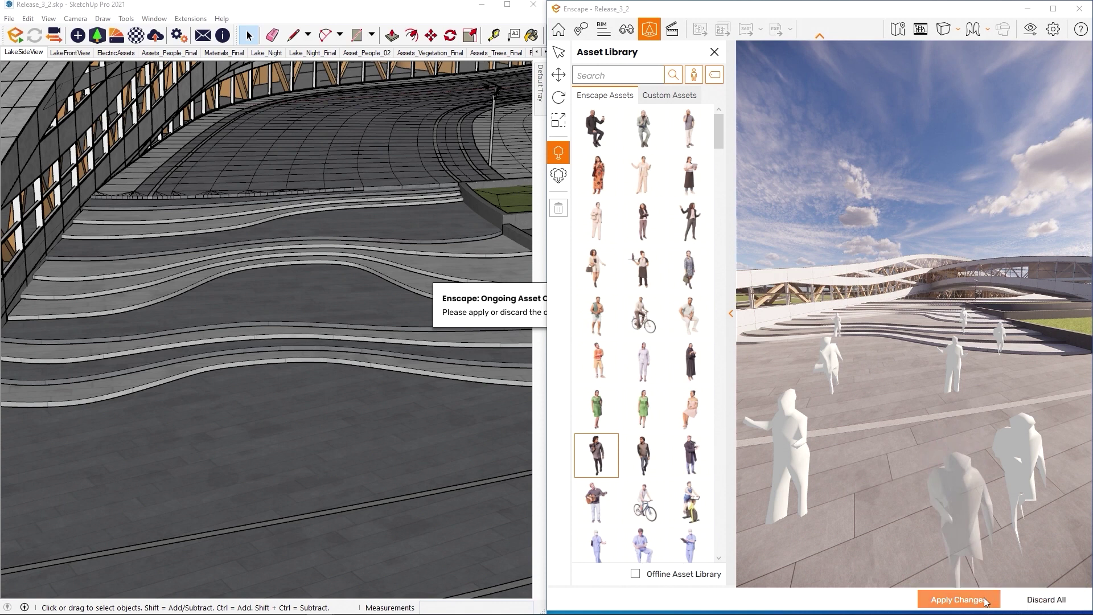
left_click(985, 600)
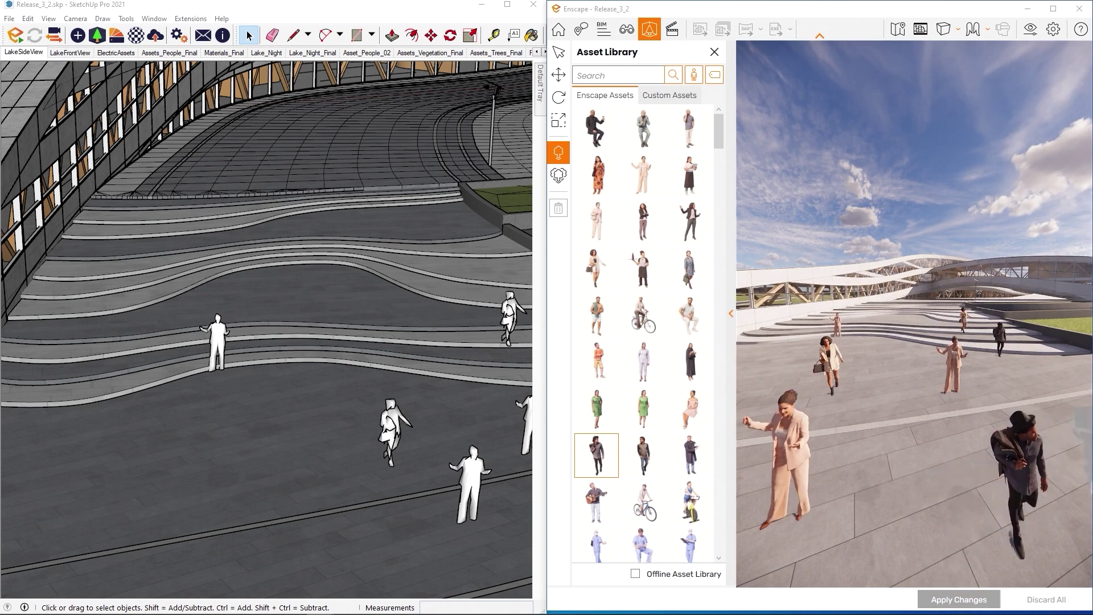
key("Escape")
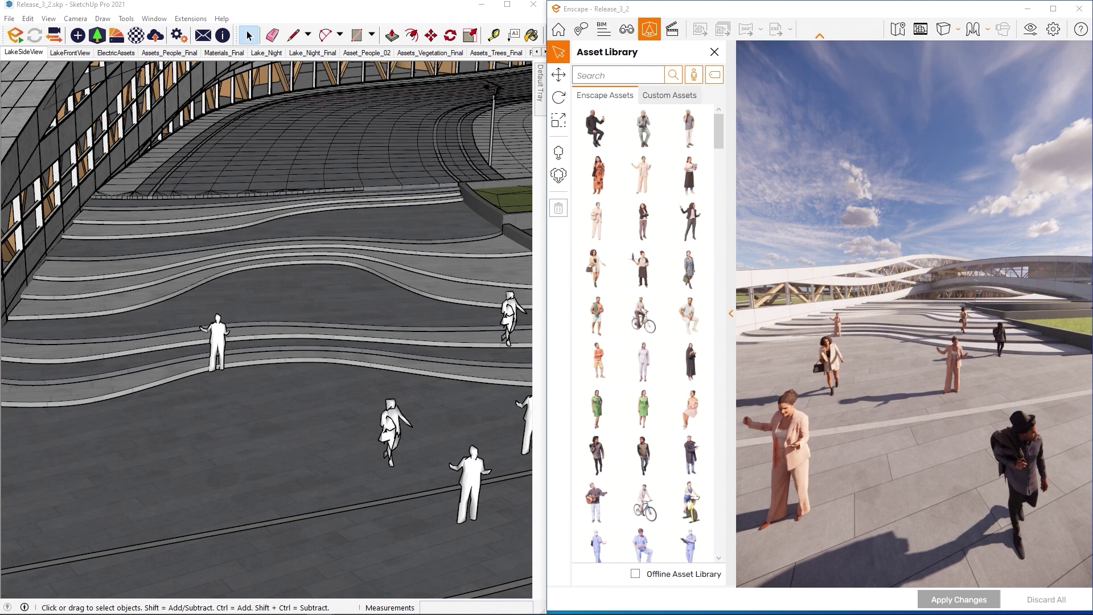
left_click_drag(938, 277, 917, 172)
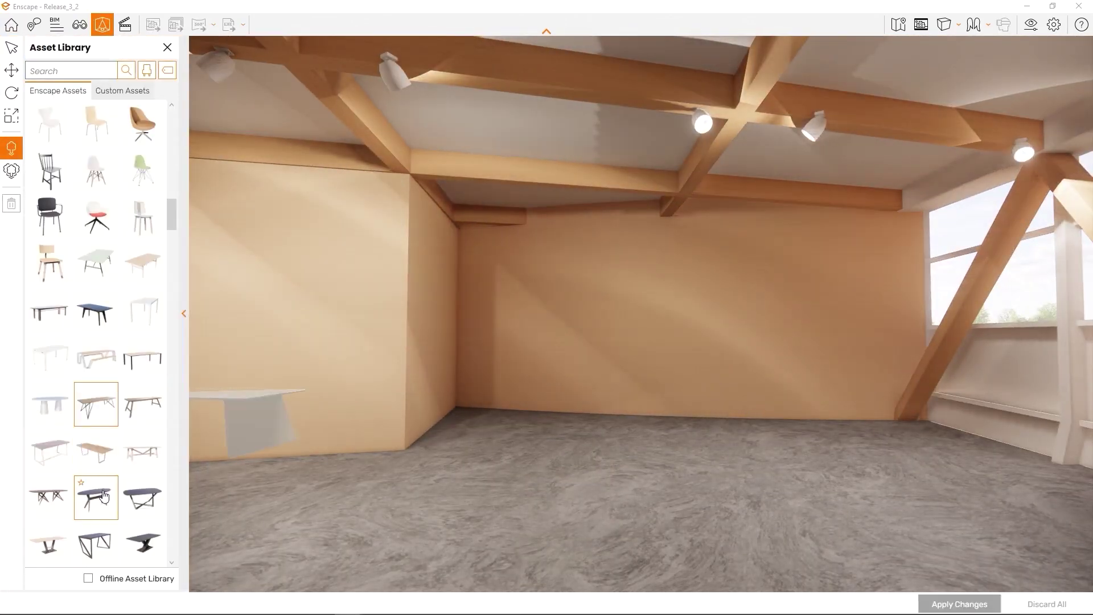
Place several rectangular pedestal tables with a single central leg across the floor of the empty interior room.
scroll(91, 461, "down", 3)
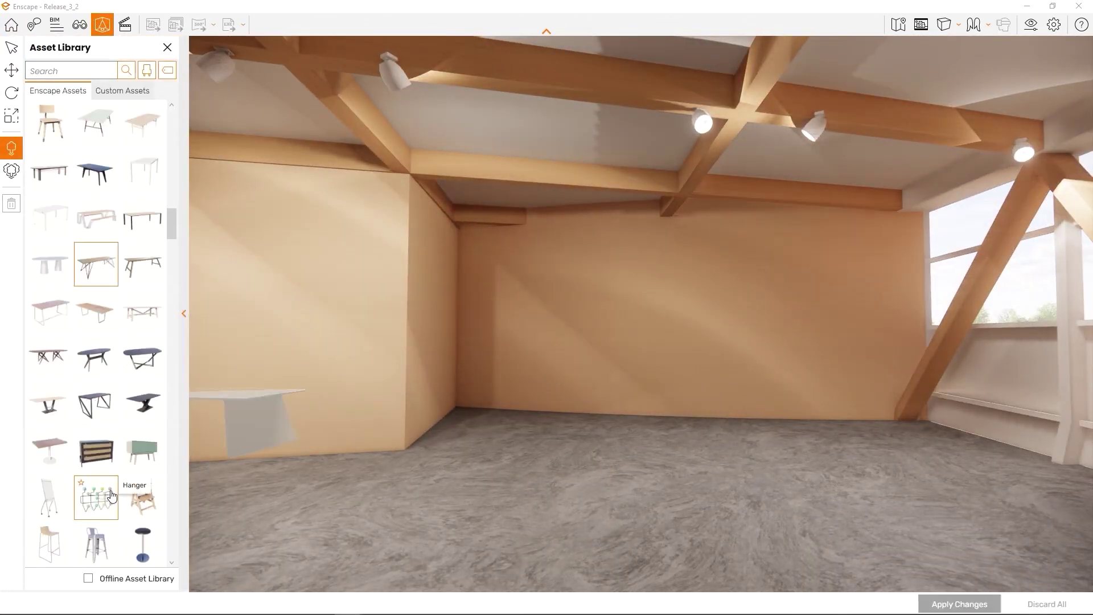
left_click(48, 457)
left_click(453, 483)
left_click(559, 439)
left_click(625, 484)
left_click(722, 449)
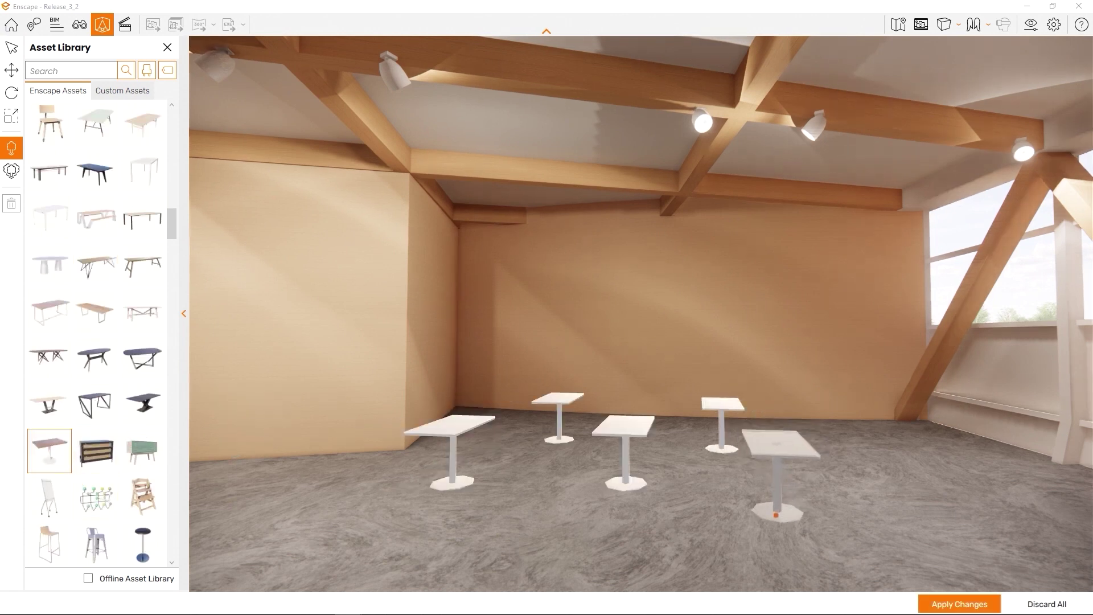
left_click(775, 515)
left_click(867, 446)
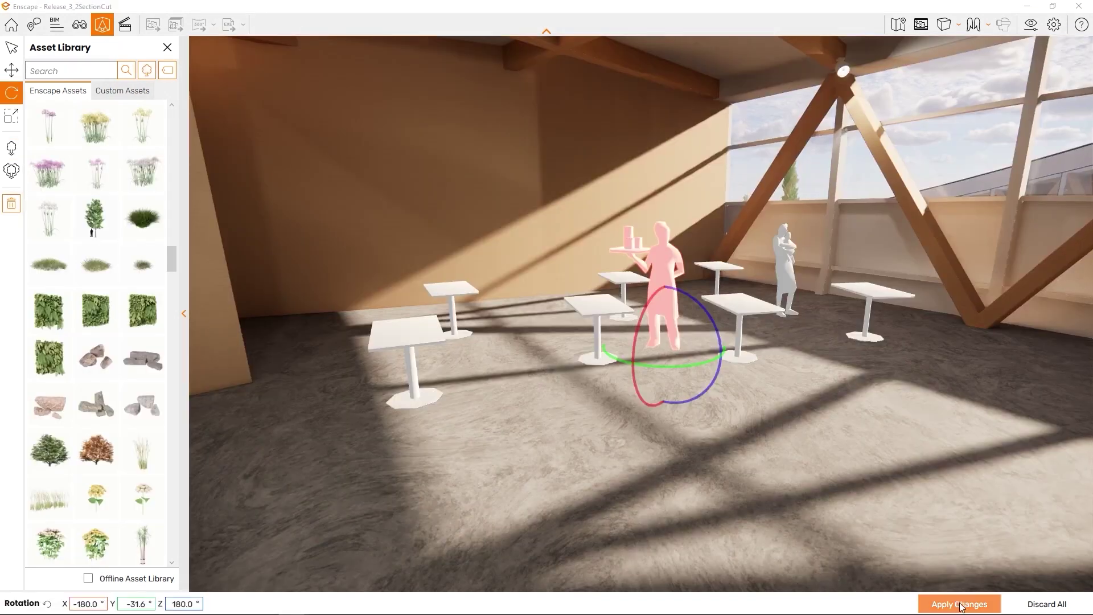
Apply the pending placement of the tables, the server with the tray and the standing woman in the room.
left_click(960, 604)
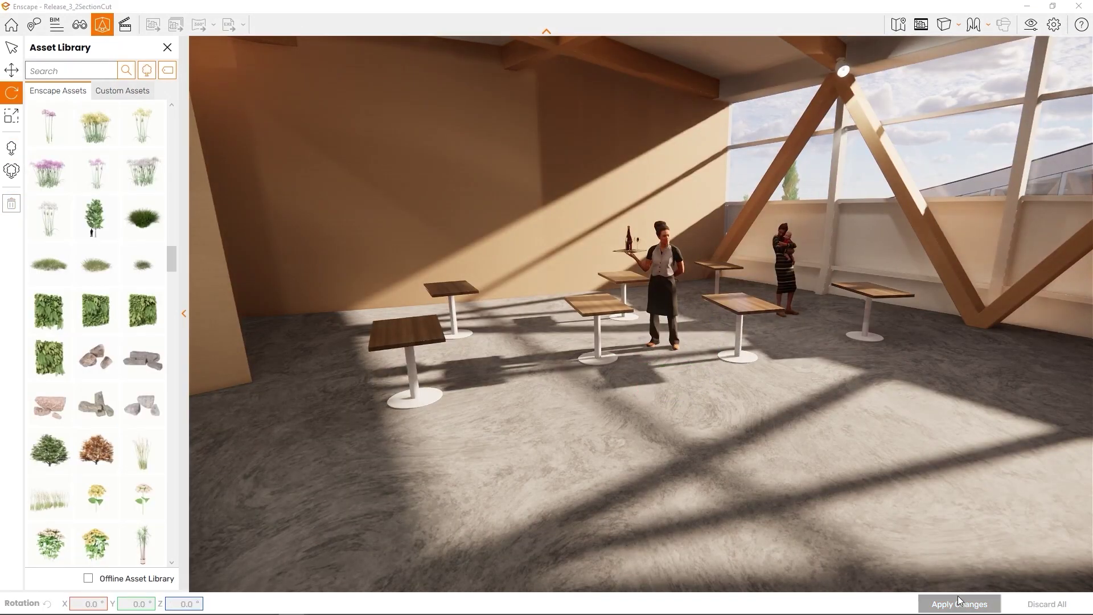
key("w")
key("d")
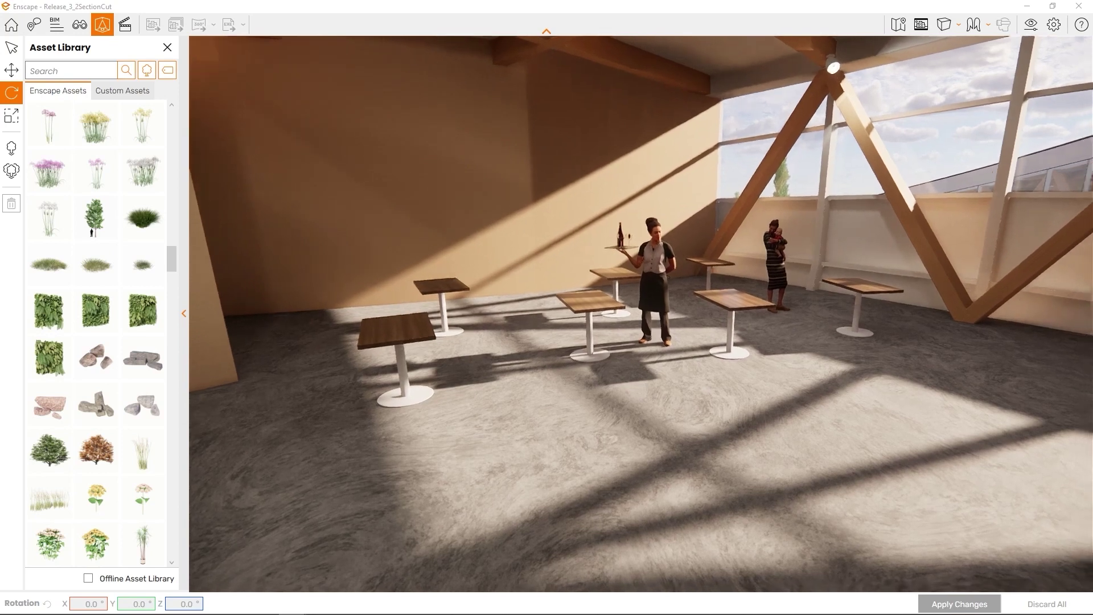
key("w")
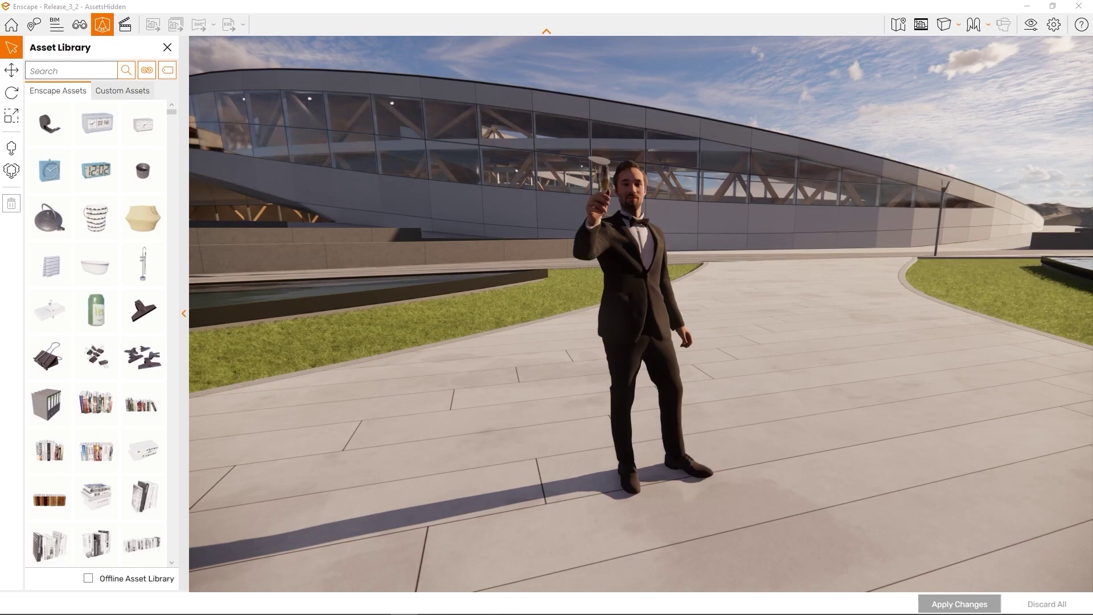
Collapse the asset list, activate Translate, select the man in the tuxedo and adjust his rotation about the vertical axis.
left_click(184, 313)
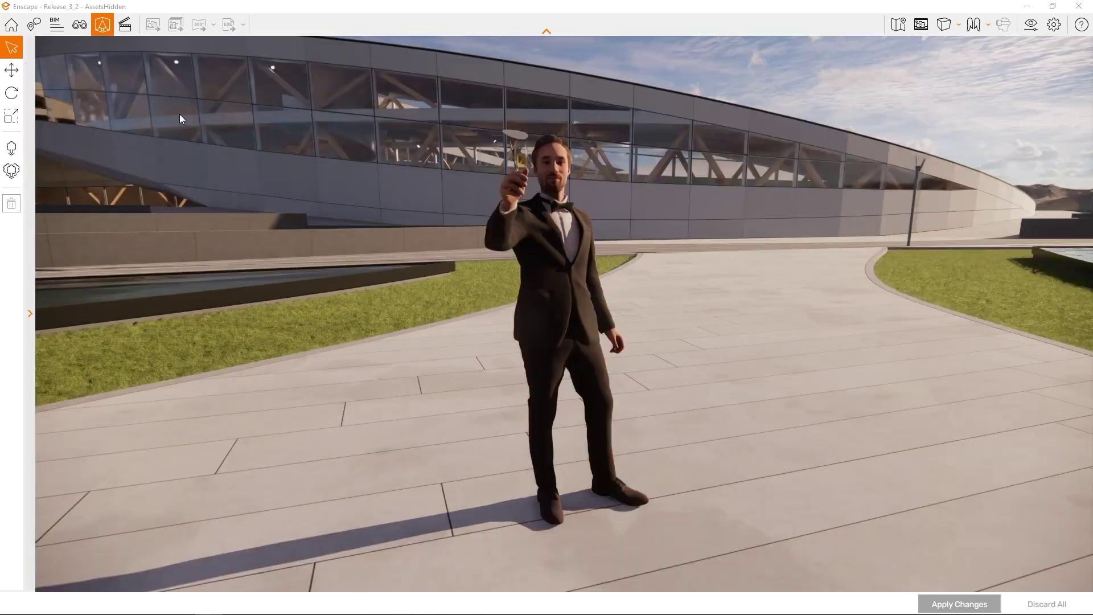
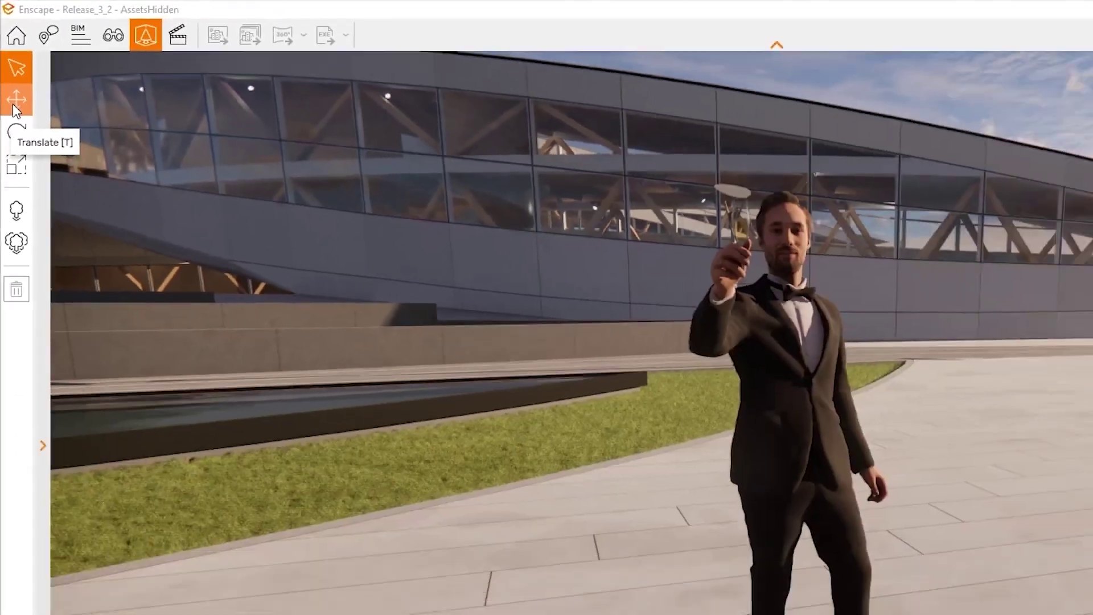
left_click(16, 106)
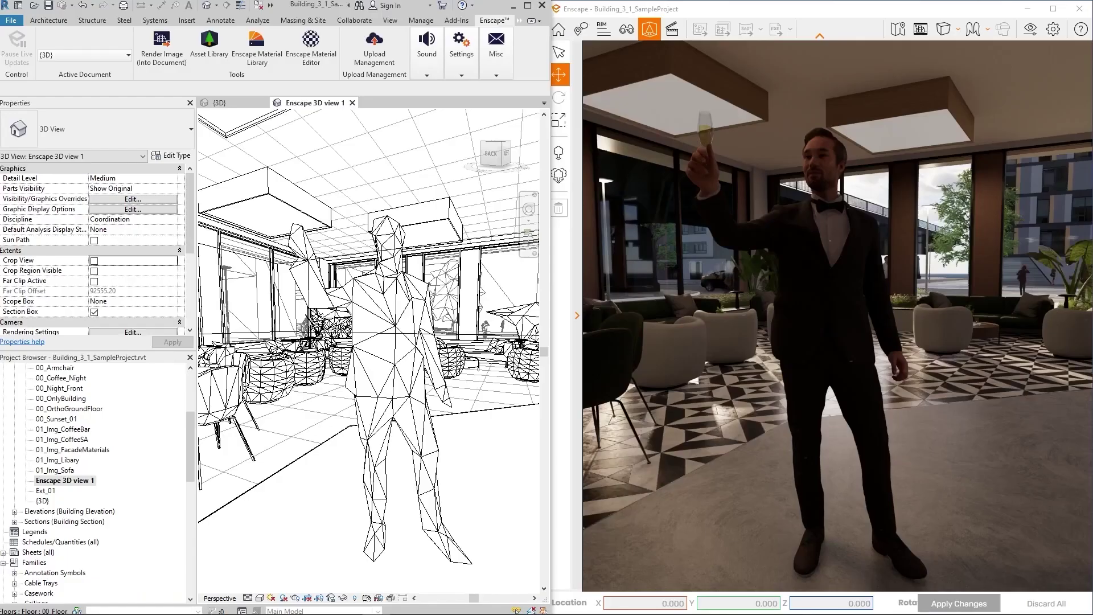
left_click(845, 315)
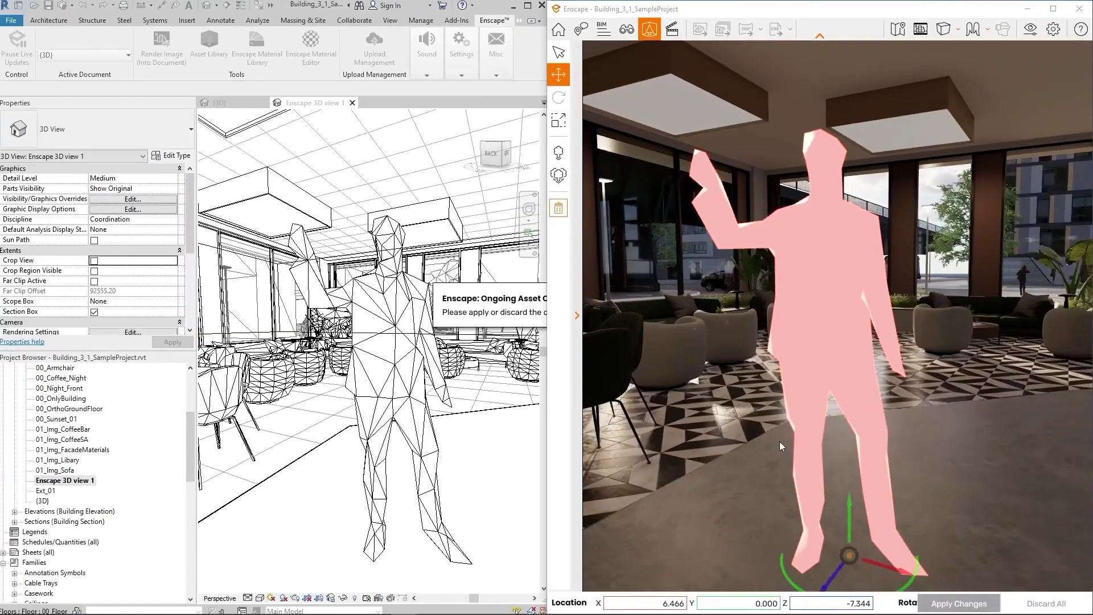
left_click_drag(783, 565, 781, 565)
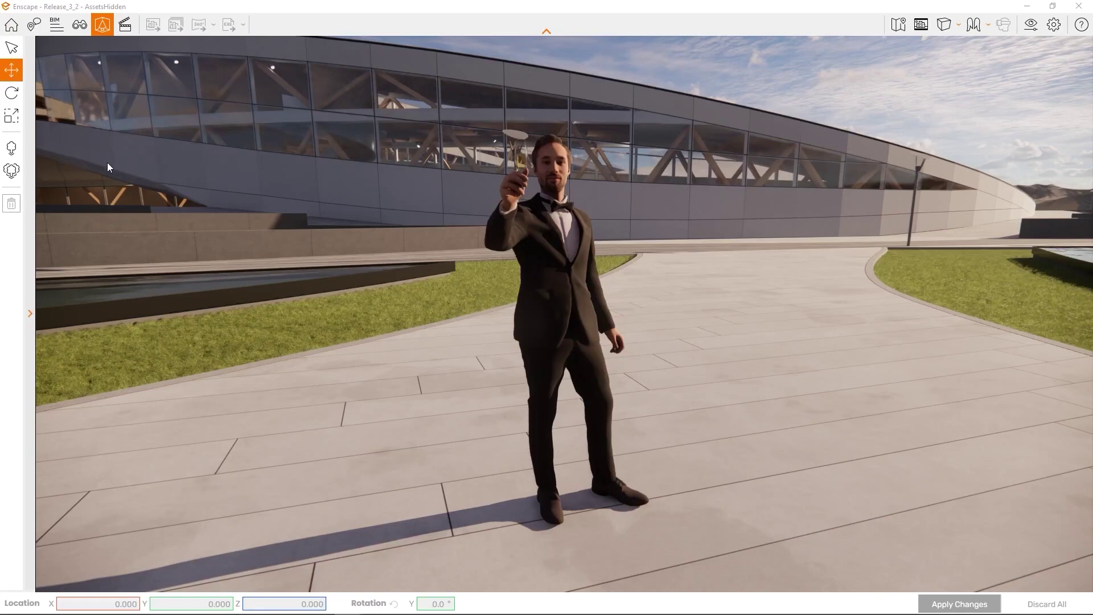
Move the man in the tuxedo back to the low wall before the building, at about X -59.280, Y -1.347, Z 56.734.
left_click(557, 316)
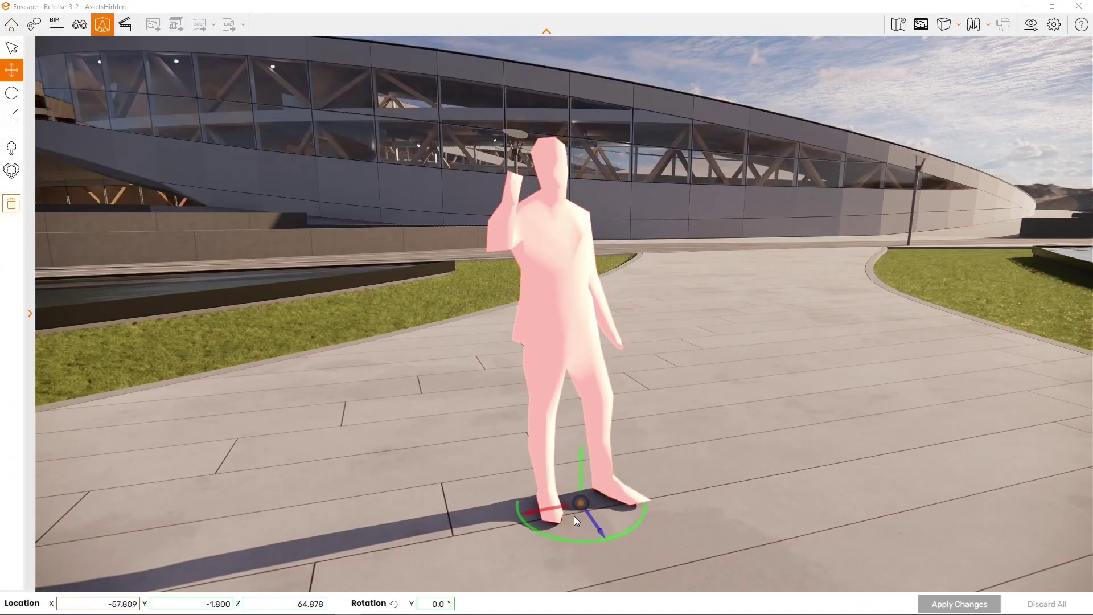
left_click_drag(580, 503, 400, 213)
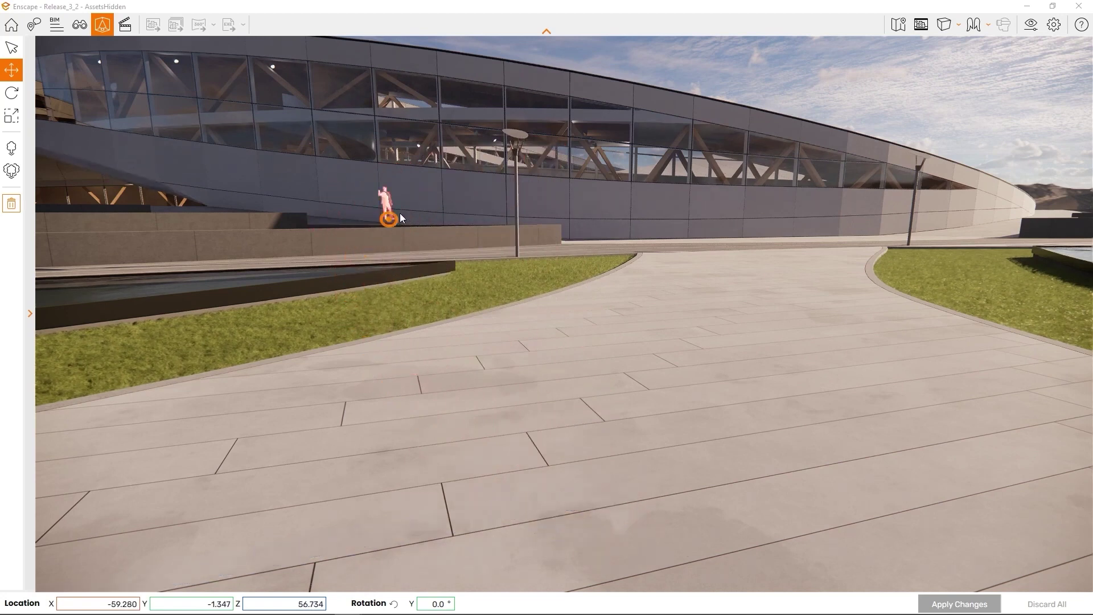
Move the man in the tuxedo to the foreground paving at X -57.695, Y -1.812, Z 64.952 and apply the change.
left_click_drag(494, 200, 600, 164)
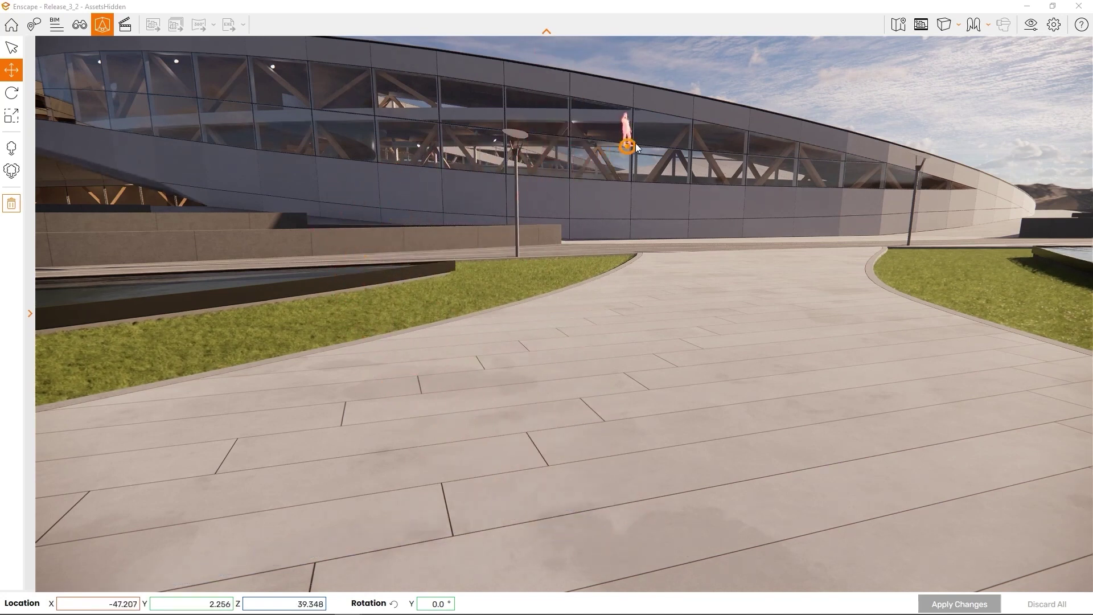
left_click_drag(774, 180, 661, 521)
left_click_drag(582, 511, 625, 480)
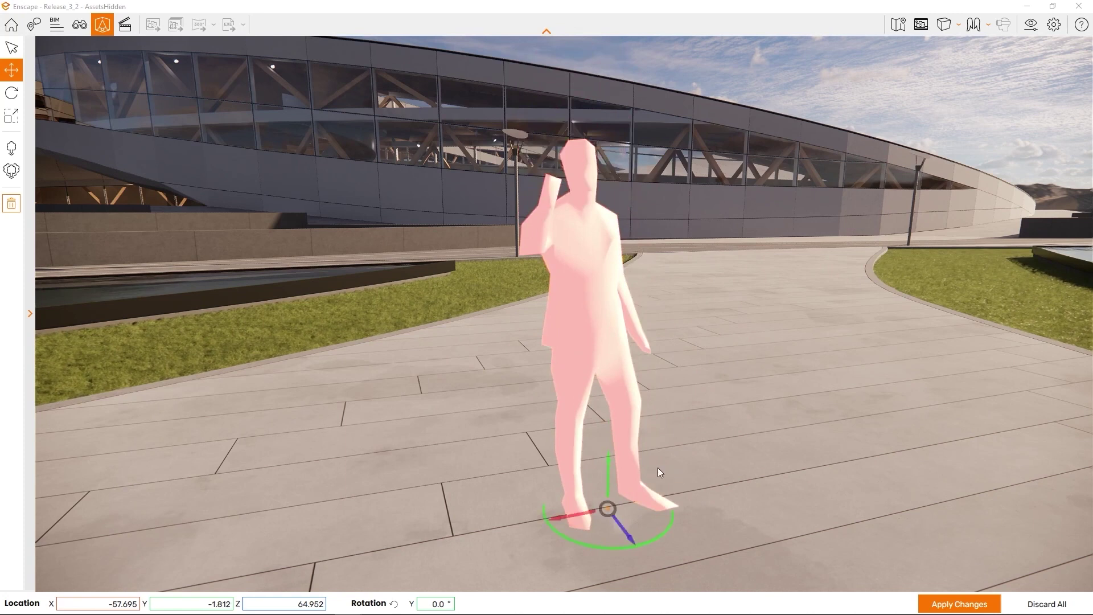
left_click(956, 606)
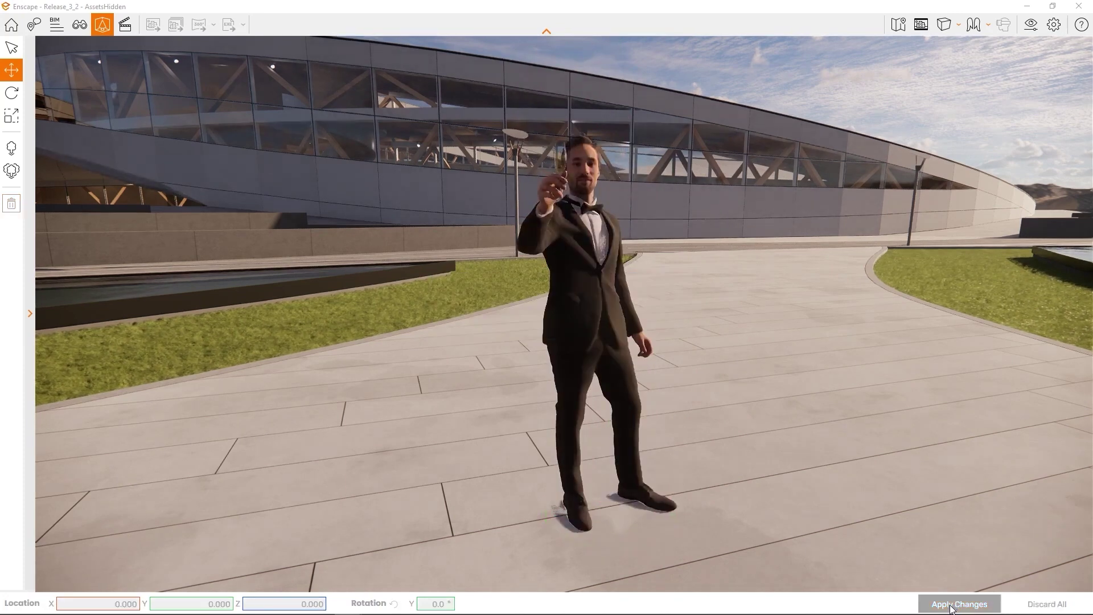
Set the X location of the man in the tuxedo to -58 and apply the change.
left_click(582, 335)
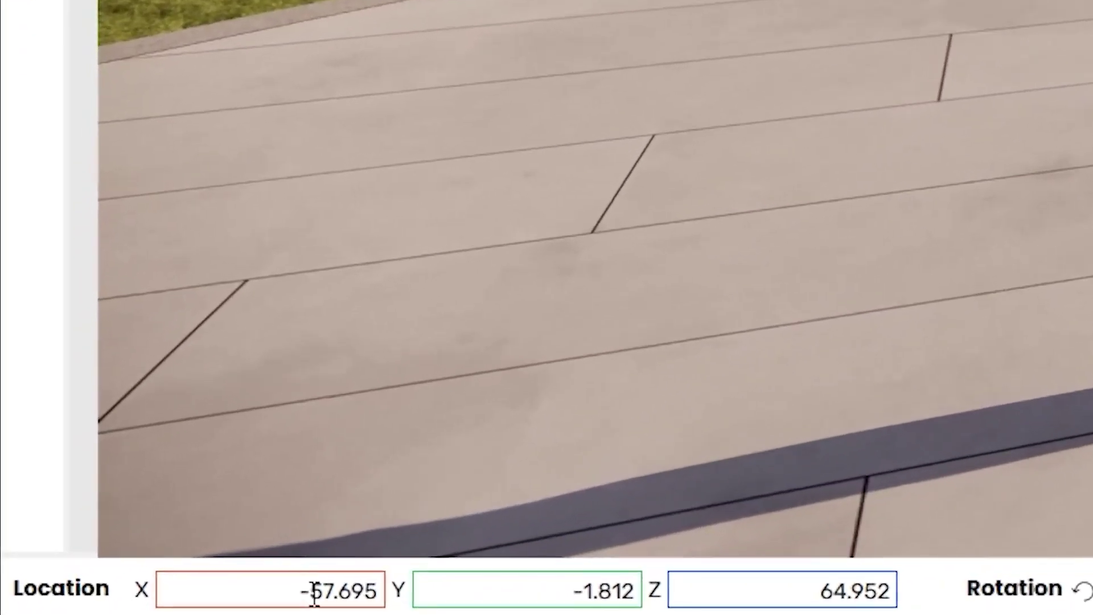
left_click(319, 595)
left_click(334, 599)
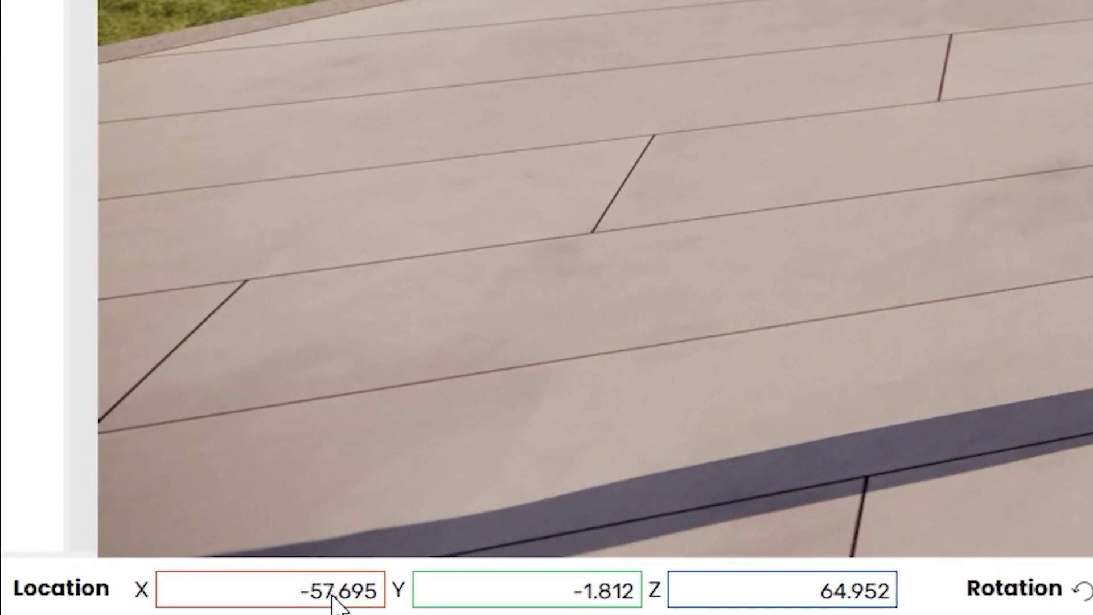
left_click_drag(333, 589, 377, 593)
type("8")
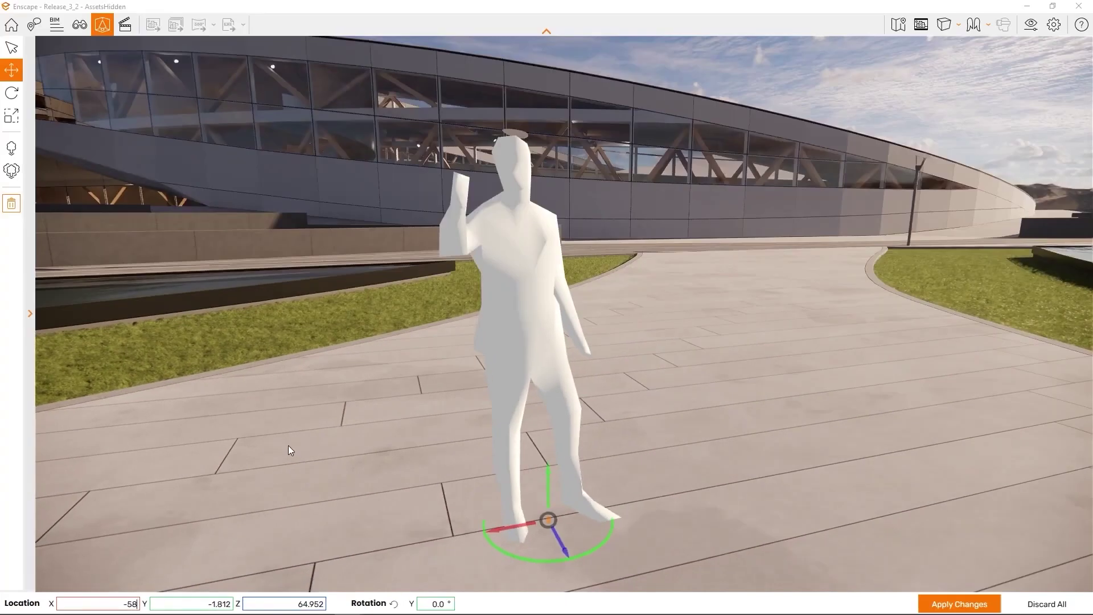
left_click(945, 602)
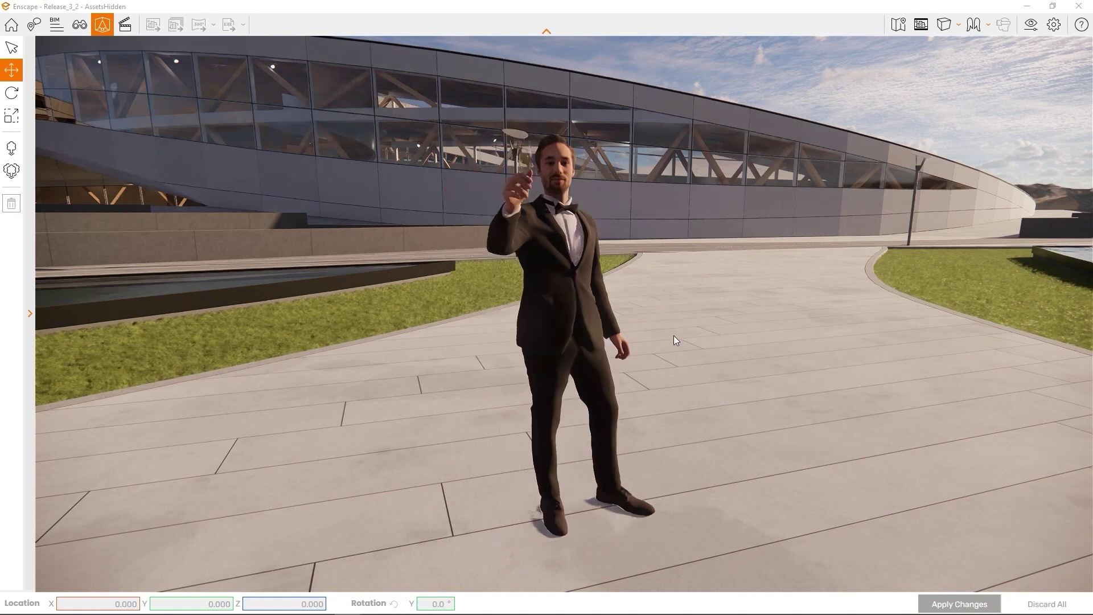
Rotate the man in the tuxedo slightly about his vertical axis.
left_click(15, 99)
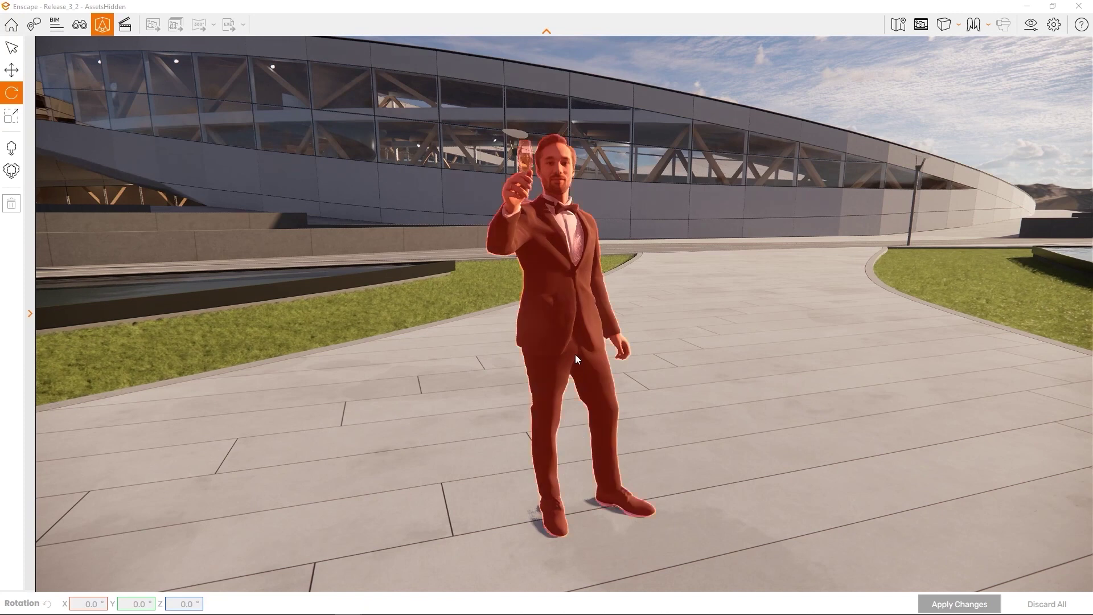
left_click(604, 374)
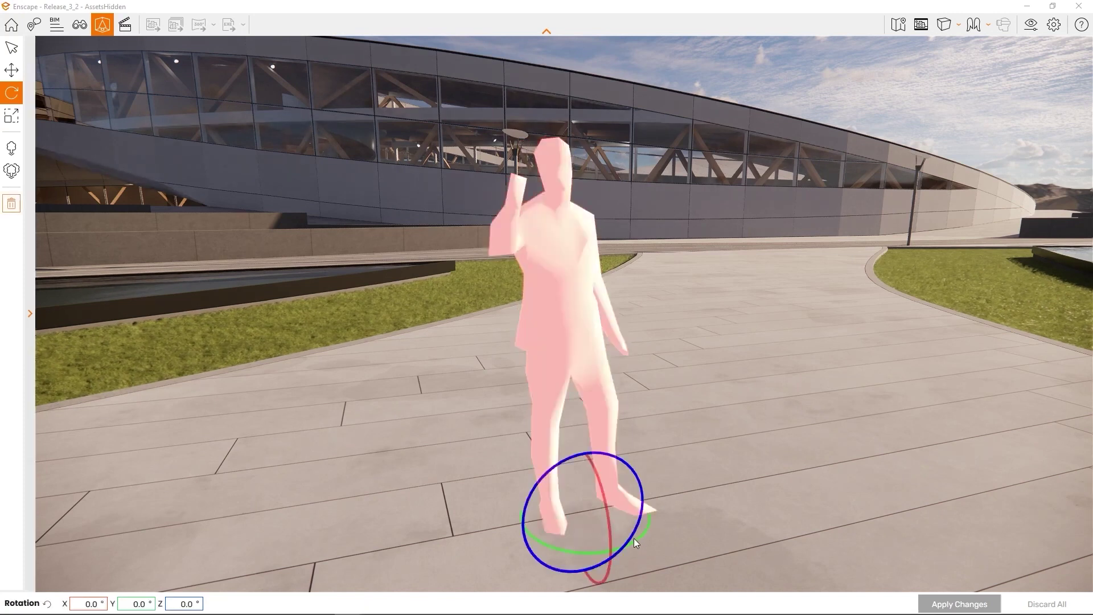
mouse_move(635, 539)
left_mouse_down()
mouse_move(621, 545)
mouse_move(644, 527)
left_mouse_up()
Scale the man in the tuxedo down to about 76 % and apply the changes.
left_click(12, 116)
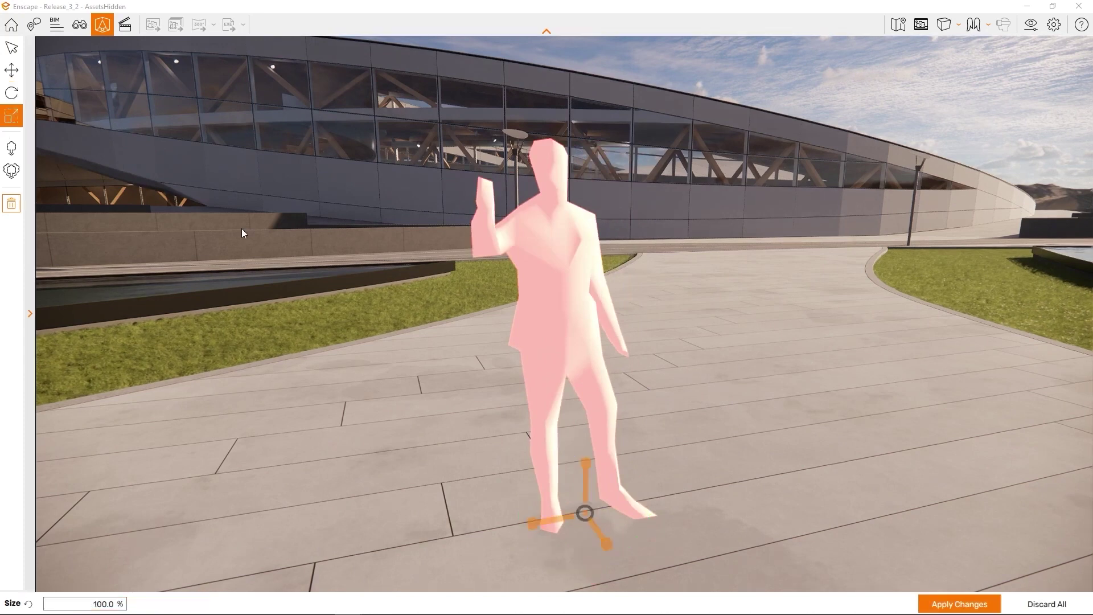
left_click_drag(583, 464, 583, 464)
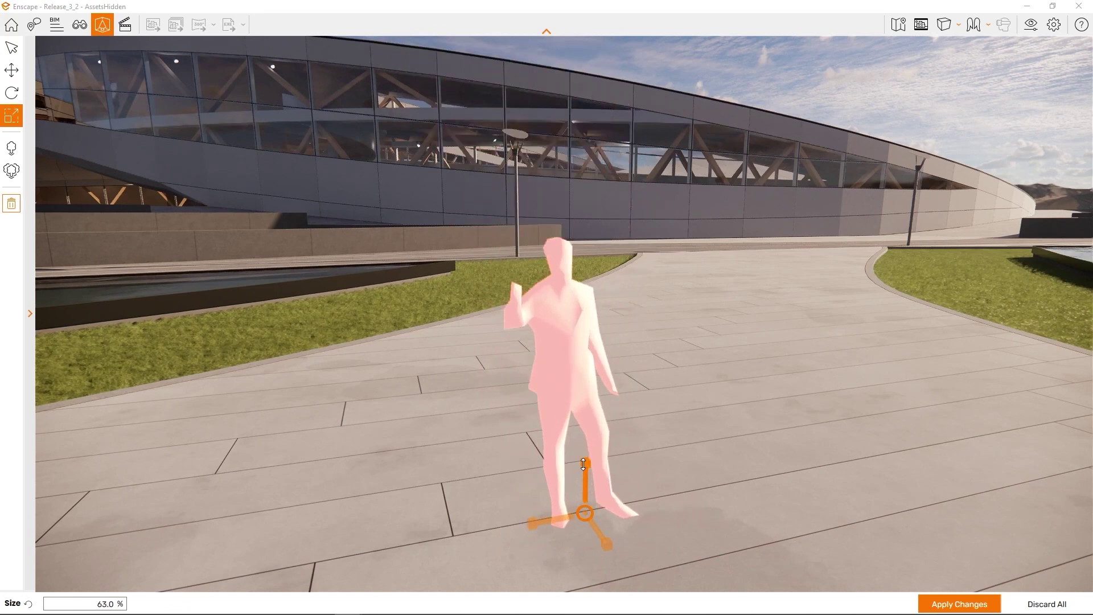
left_click(960, 605)
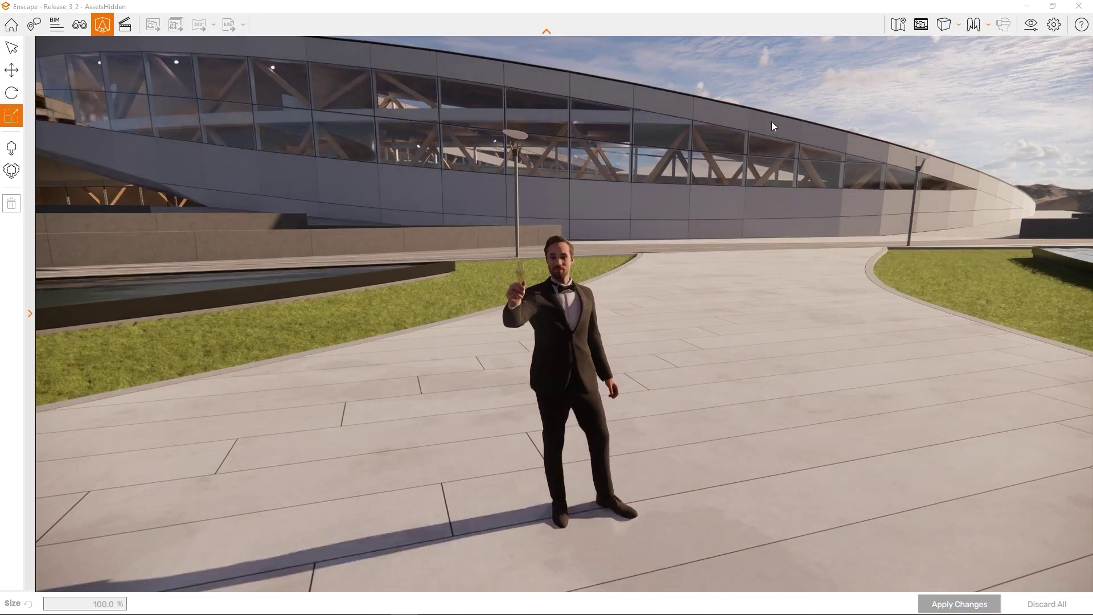
Delete the man in the tuxedo from the paved plaza and apply the change.
left_click(558, 341)
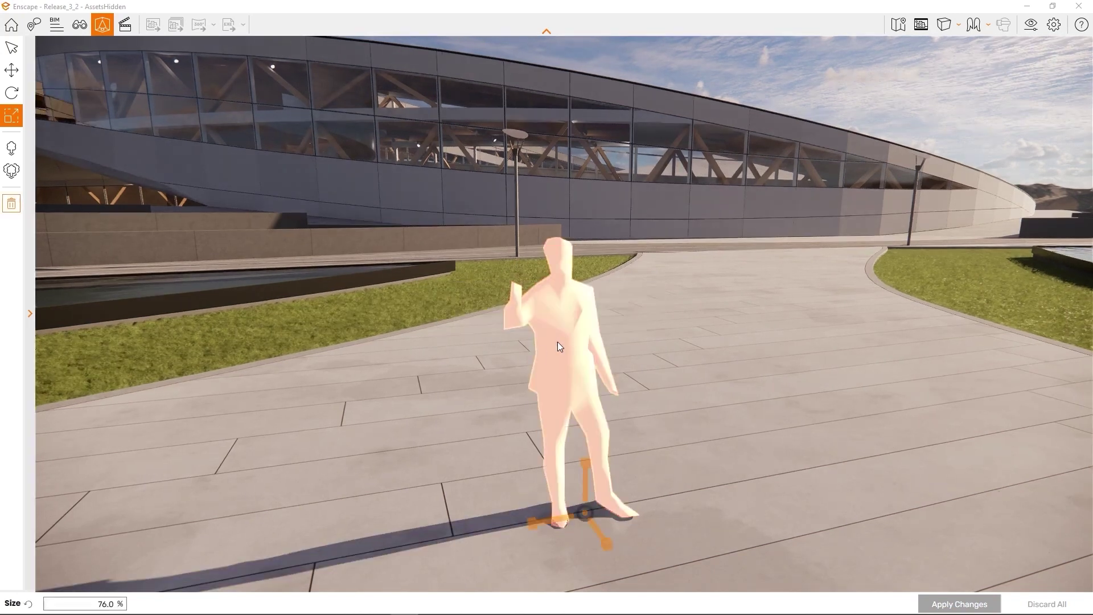
left_click(13, 204)
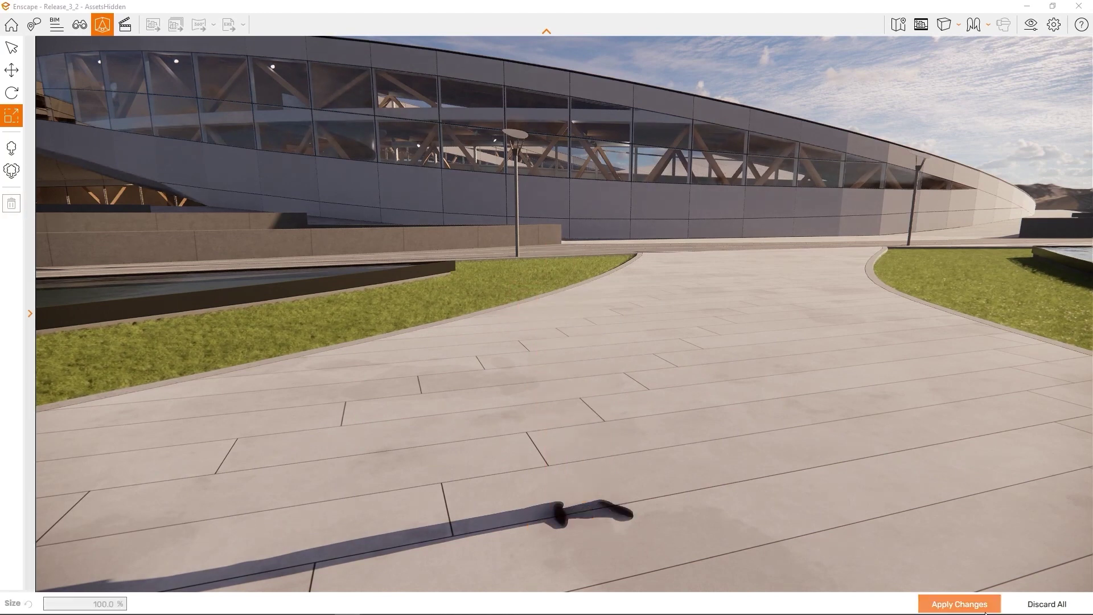
left_click(959, 604)
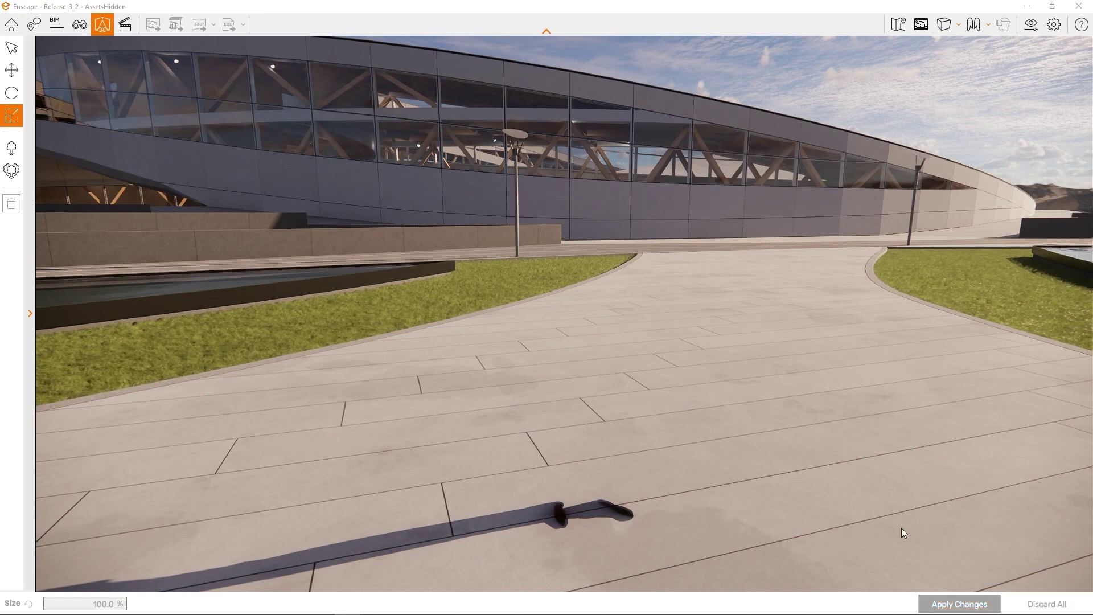
Activate Multi Asset Placement for the lawn around the pointed water basin.
right_click_drag(901, 528, 842, 512)
middle_click_drag(632, 556, 677, 518)
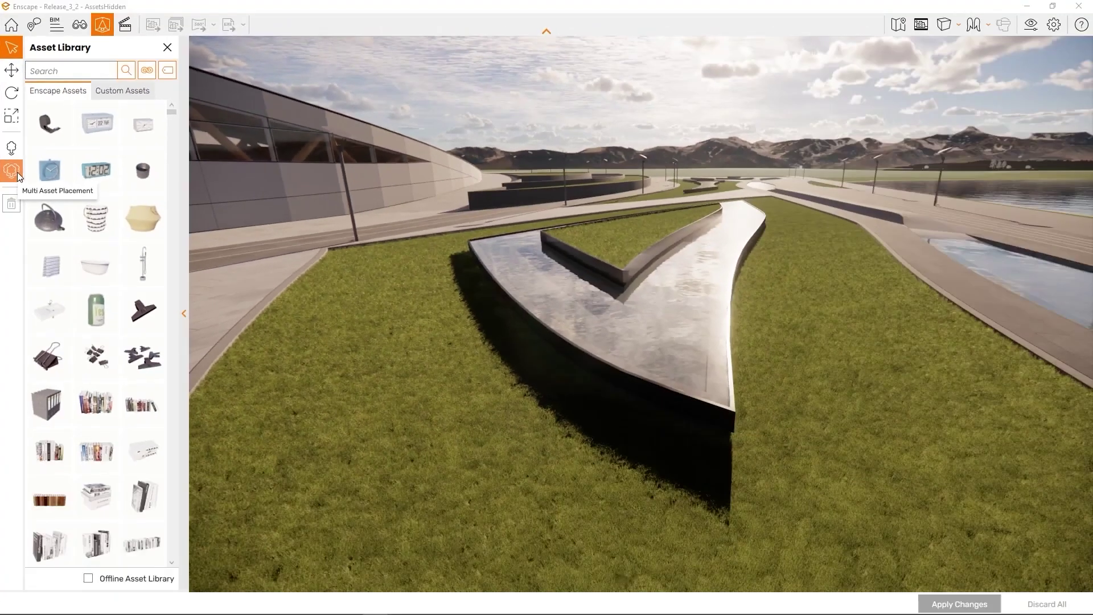
left_click(17, 172)
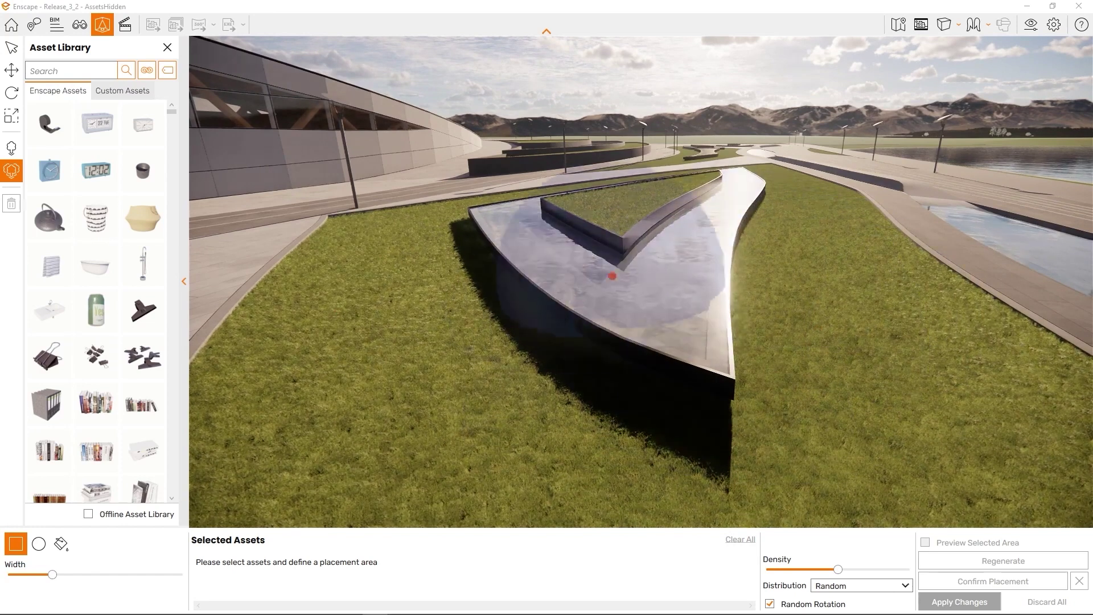
key("Escape")
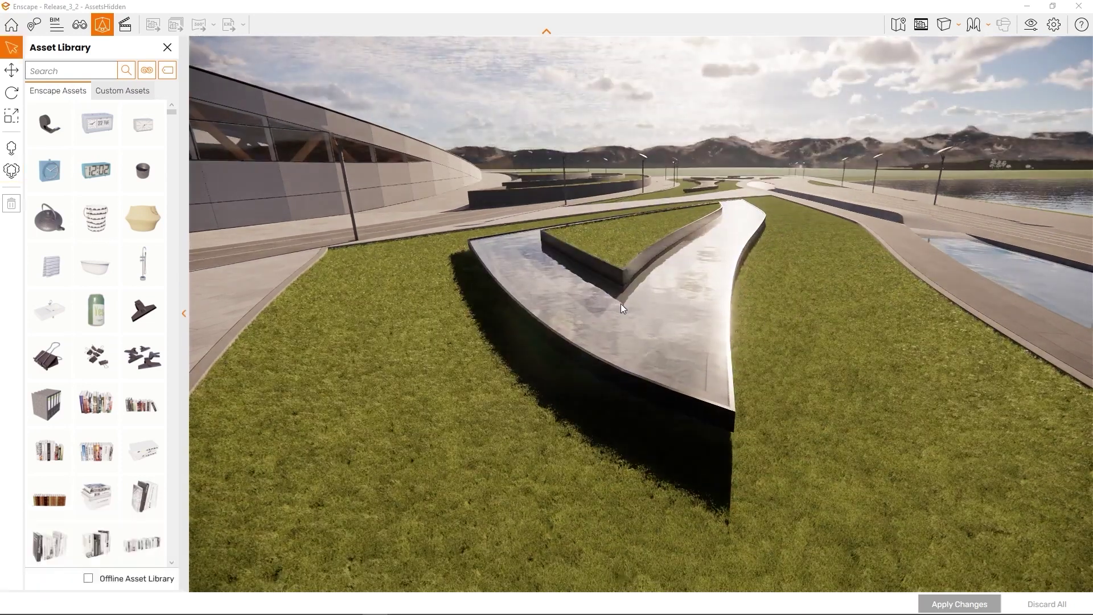
left_click(11, 170)
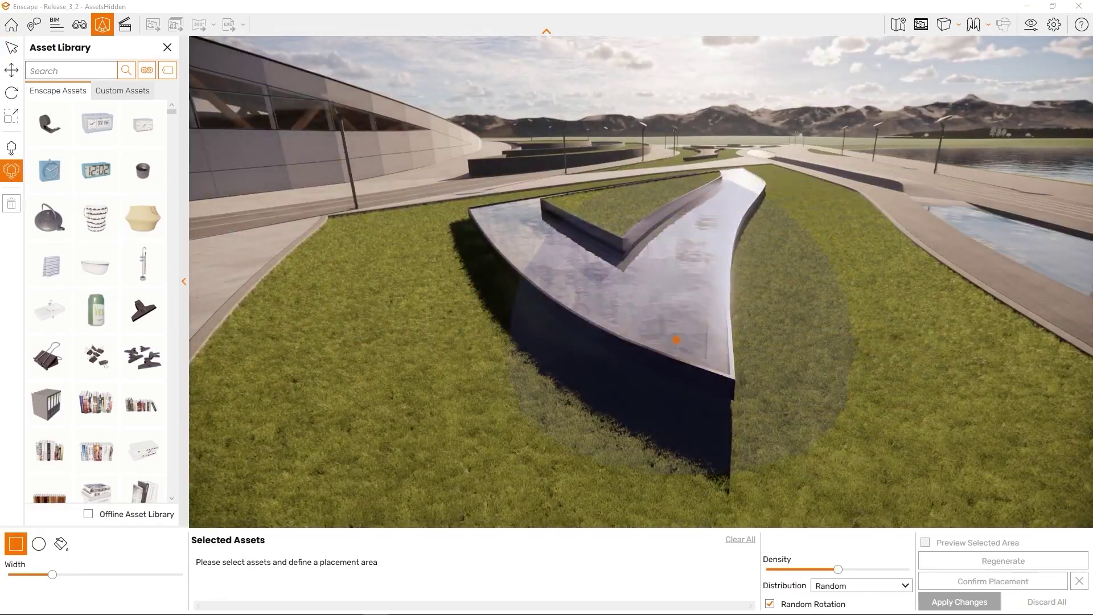
right_click_drag(839, 298, 825, 283)
scroll(884, 265, "up", 6)
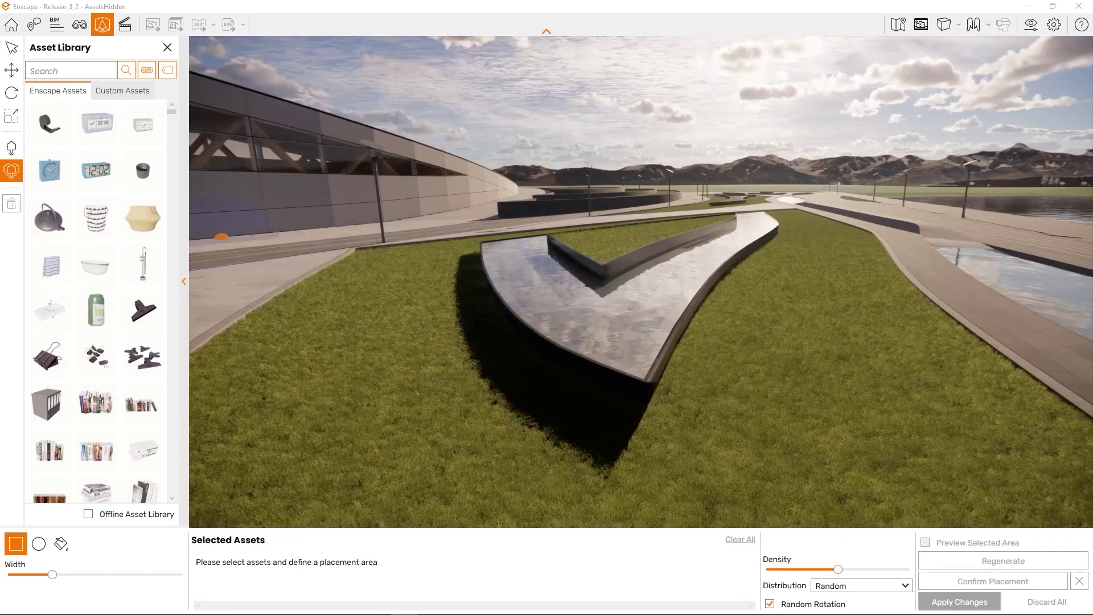
Filter the Enscape assets to Vegetation and select ten assorted bushes, grasses and flowering plants, including Bush 4, for placement.
left_click(146, 68)
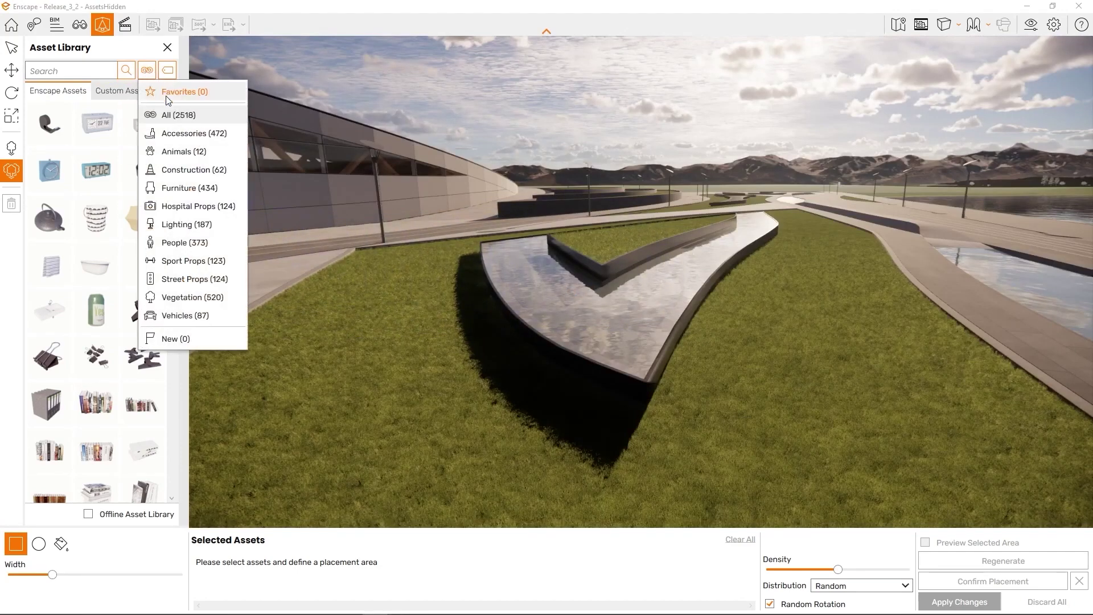
left_click(190, 307)
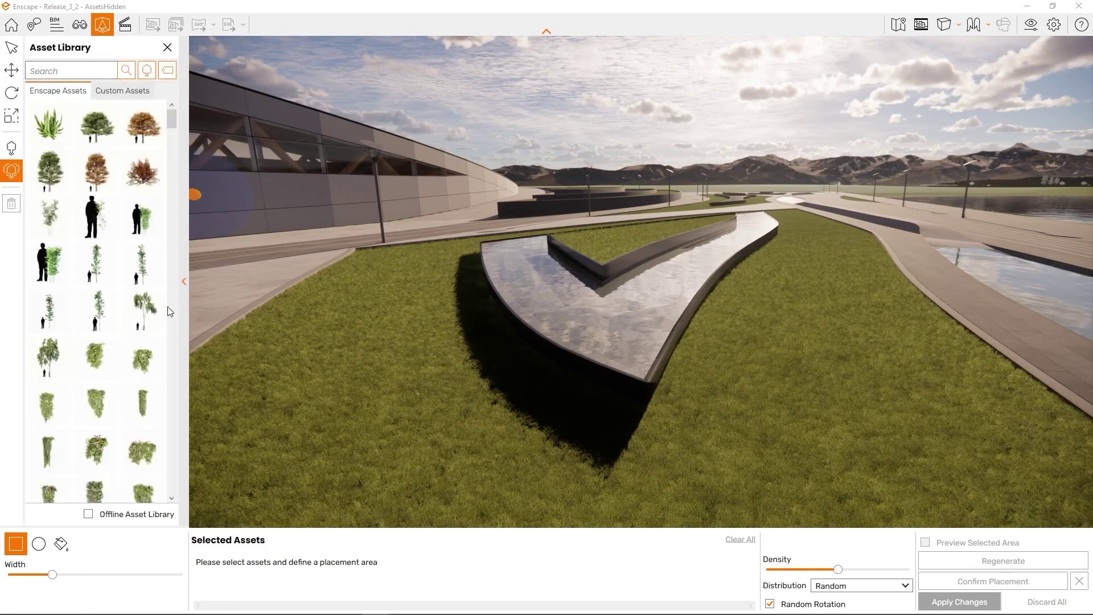
scroll(129, 298, "down", 6)
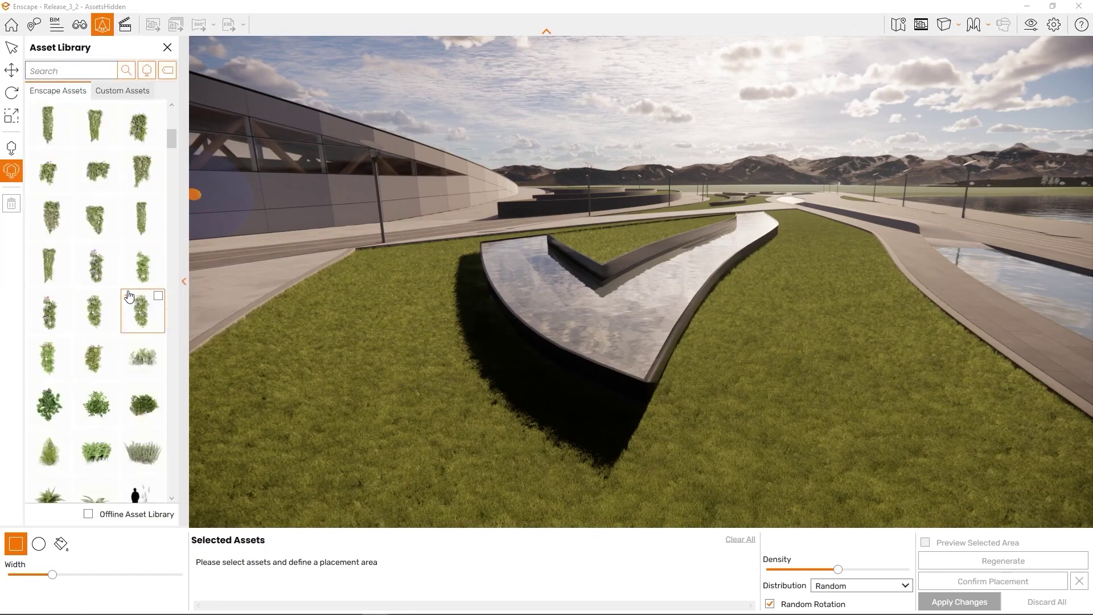
left_click(107, 359)
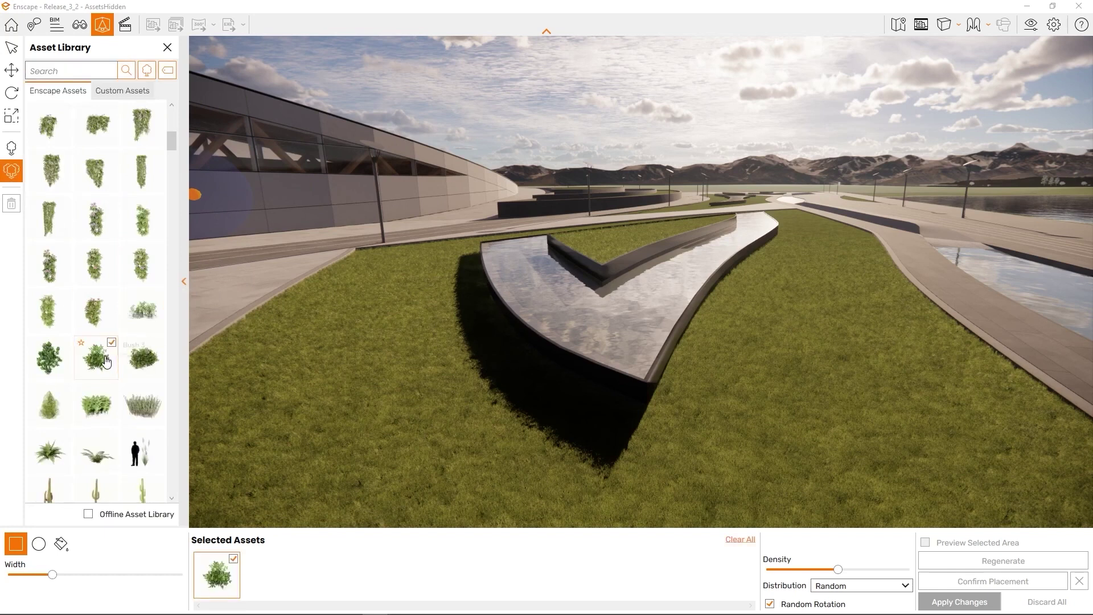
left_click(144, 356)
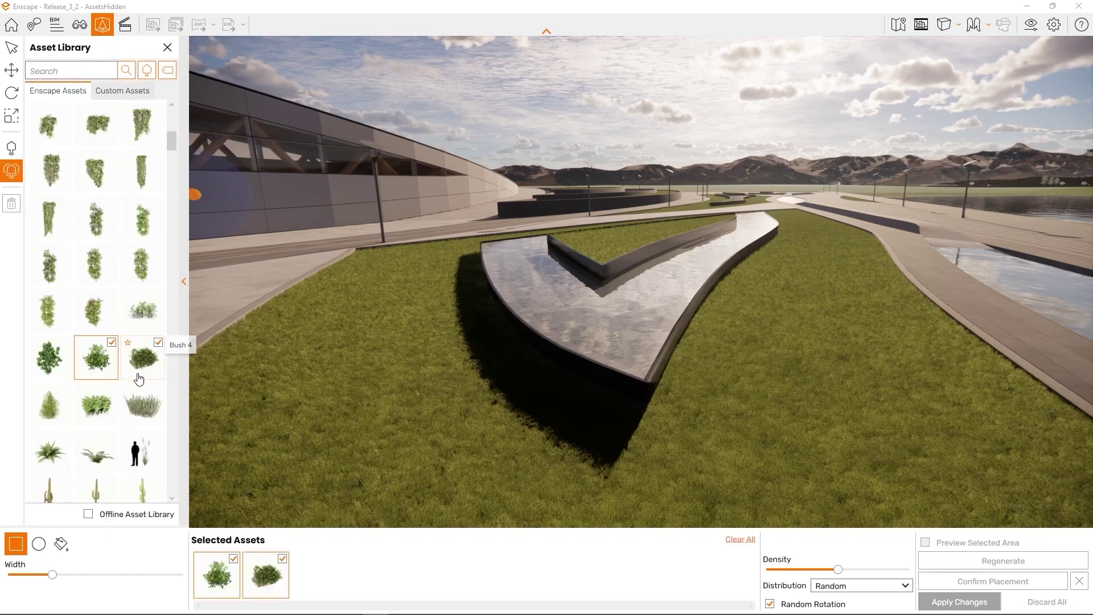
left_click(49, 365)
left_click(154, 316)
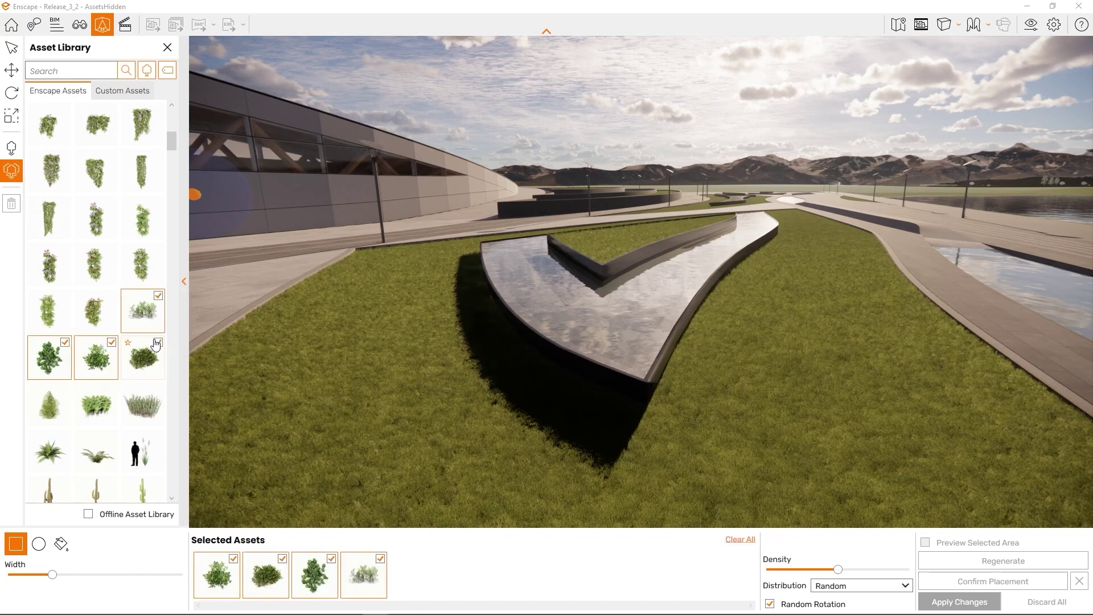
left_click(143, 405)
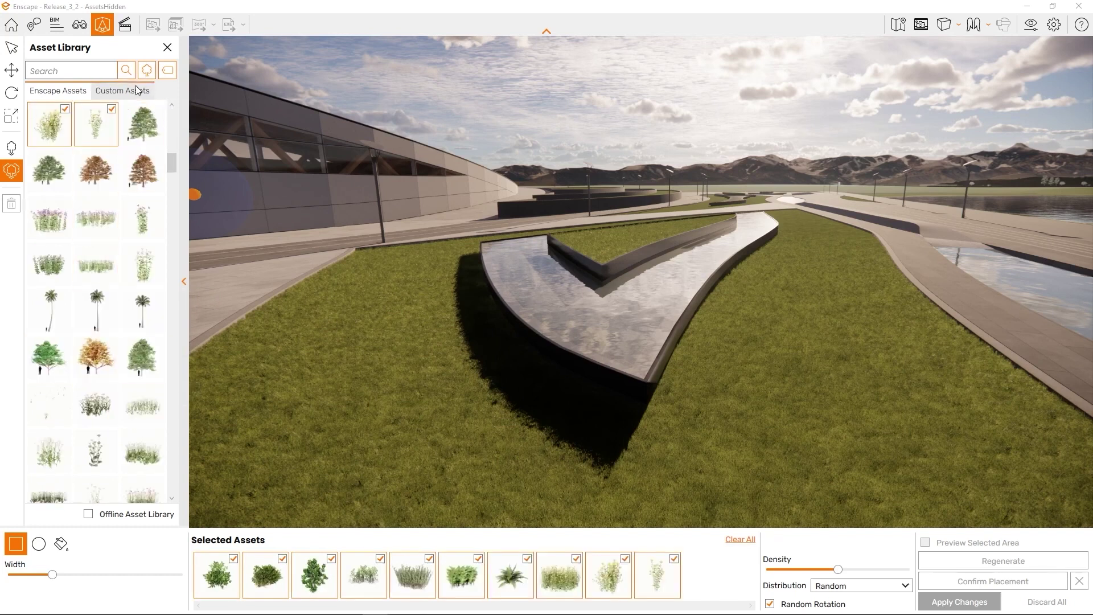
Add Feathertop Grass 04 and the two neighbouring grass clumps from the custom assets to the placement selection.
left_click(122, 91)
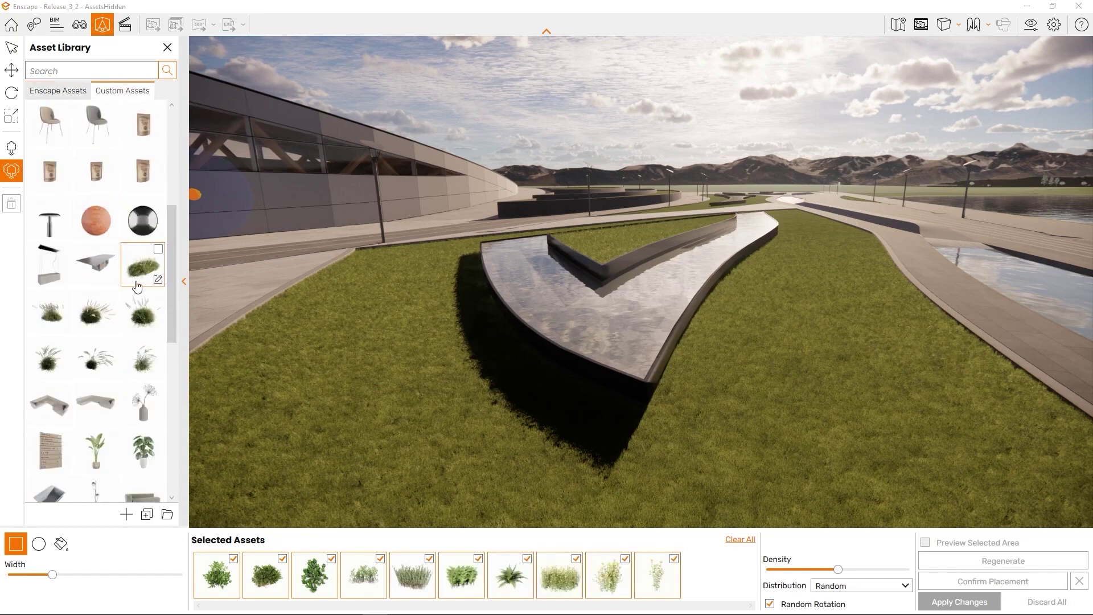
left_click(151, 315)
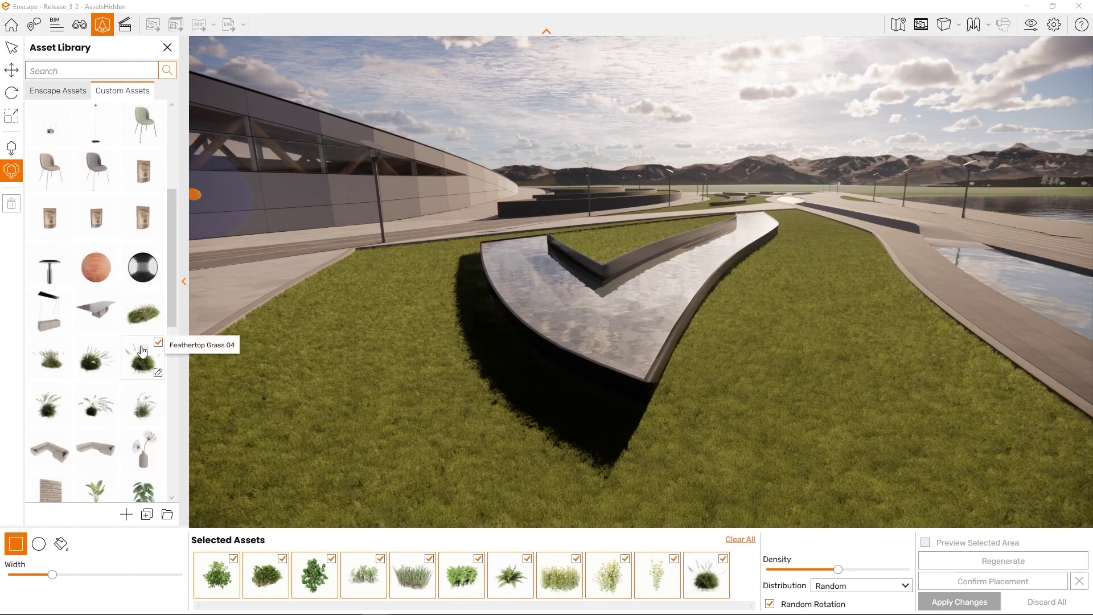
left_click(49, 359)
left_click(93, 364)
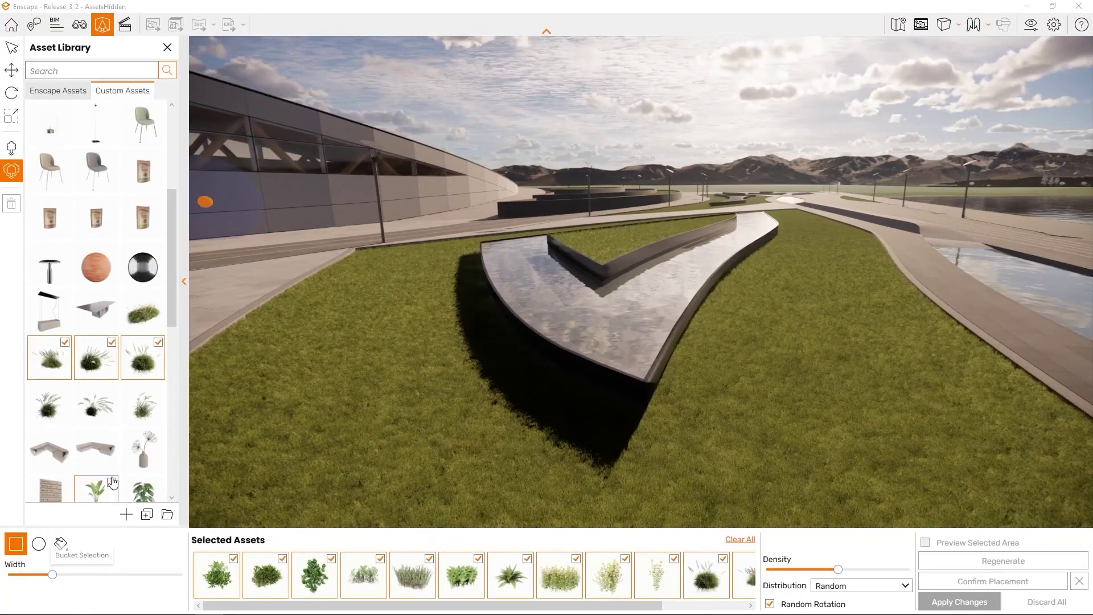
Define a rectangular placement area for the selected plants on the lawn beside the water basin and increase the area width.
left_click_drag(370, 261, 533, 511)
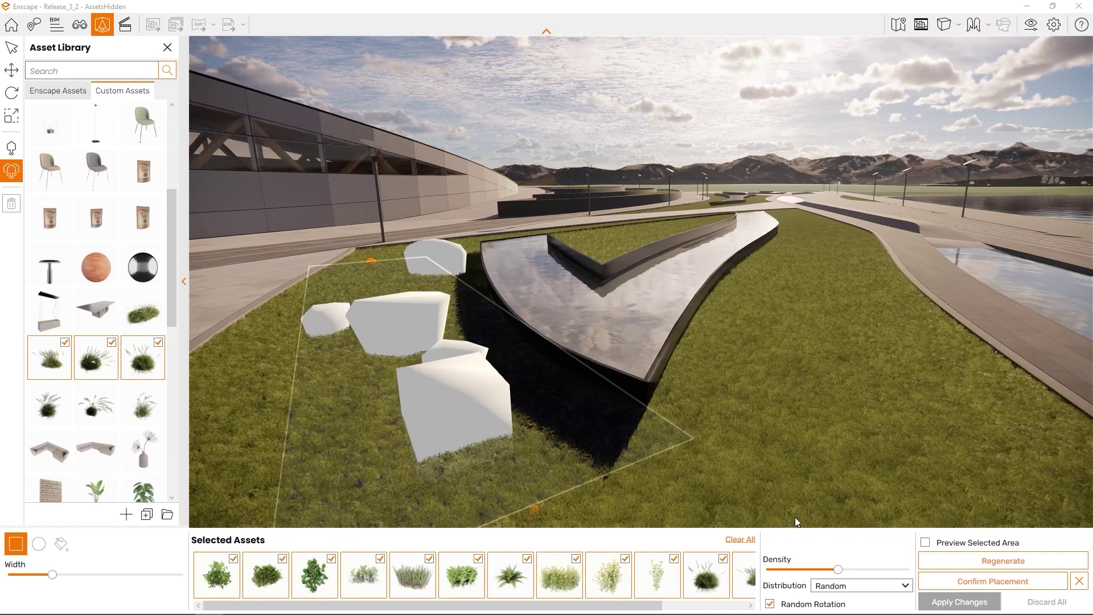
right_click_drag(788, 494, 788, 491)
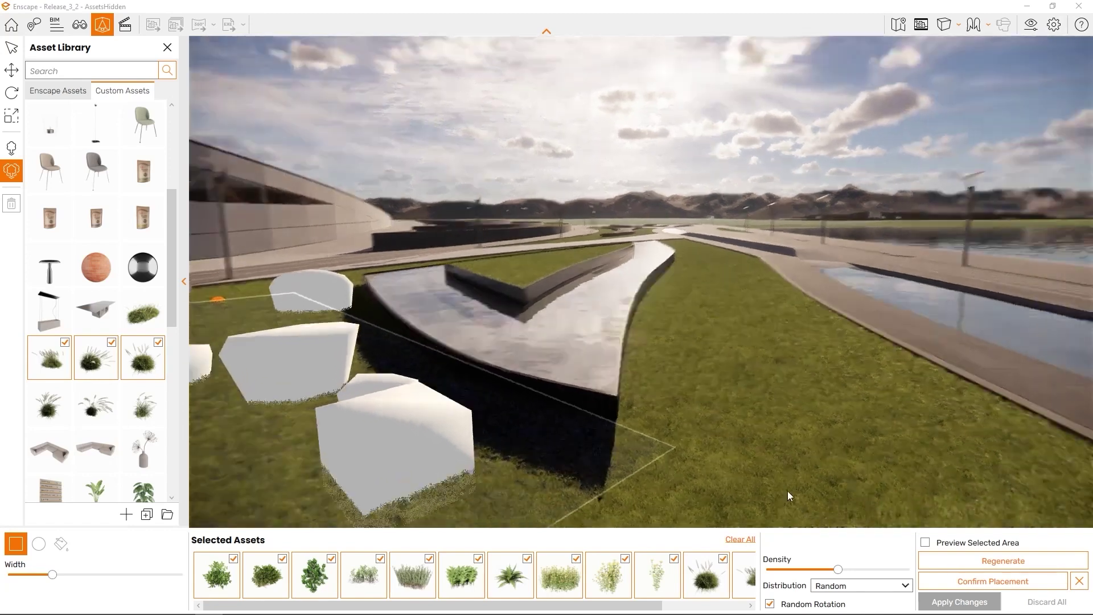
right_click_drag(689, 453, 689, 453)
key("a")
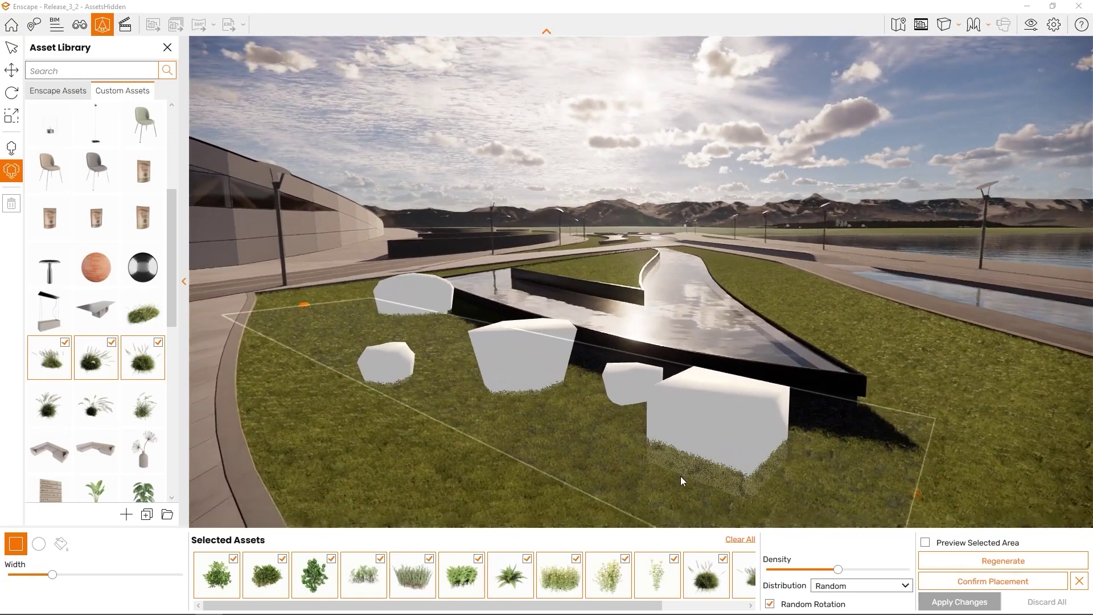
key("q")
left_click_drag(54, 572, 96, 576)
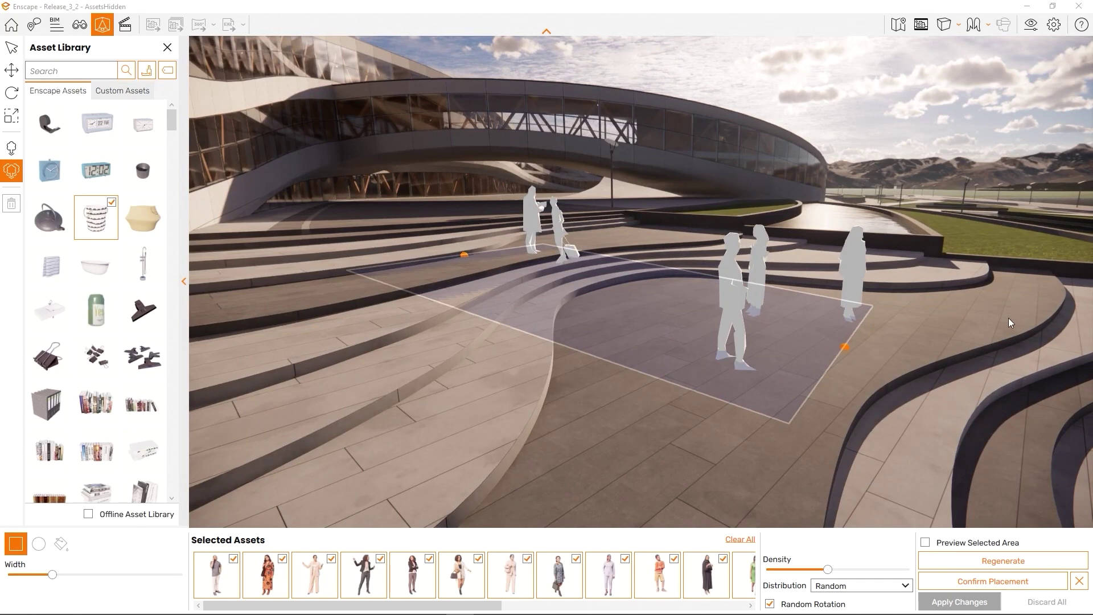
Reposition both end points of the rectangular people placement area on the stepped plaza.
left_click_drag(845, 350, 904, 340)
left_click_drag(465, 258, 515, 371)
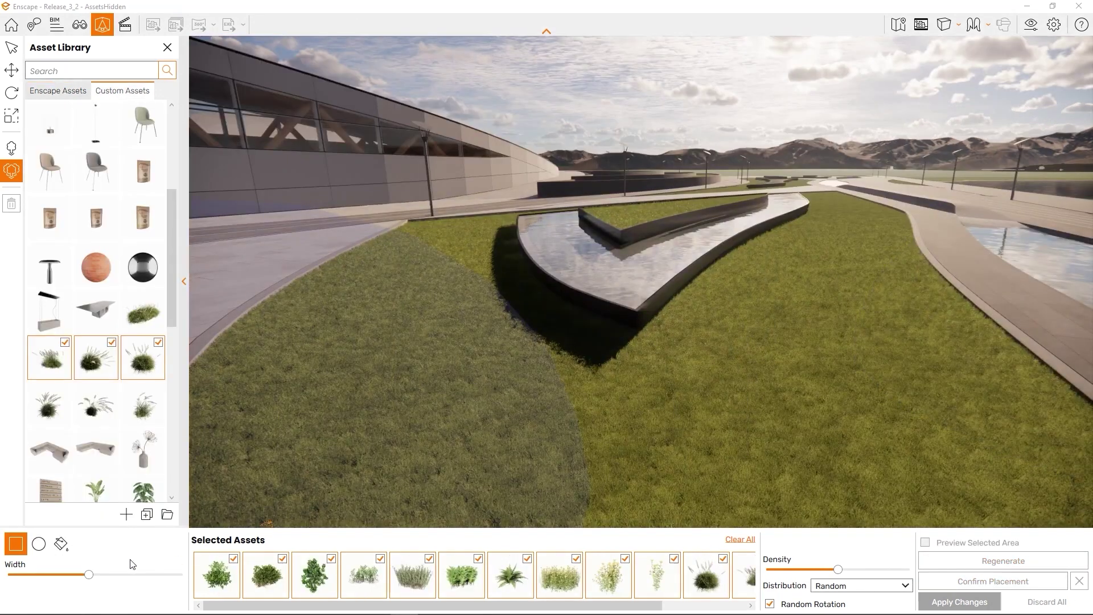
Define a circular placement area for the selected plants on the lawn beside the water basin.
left_click(38, 548)
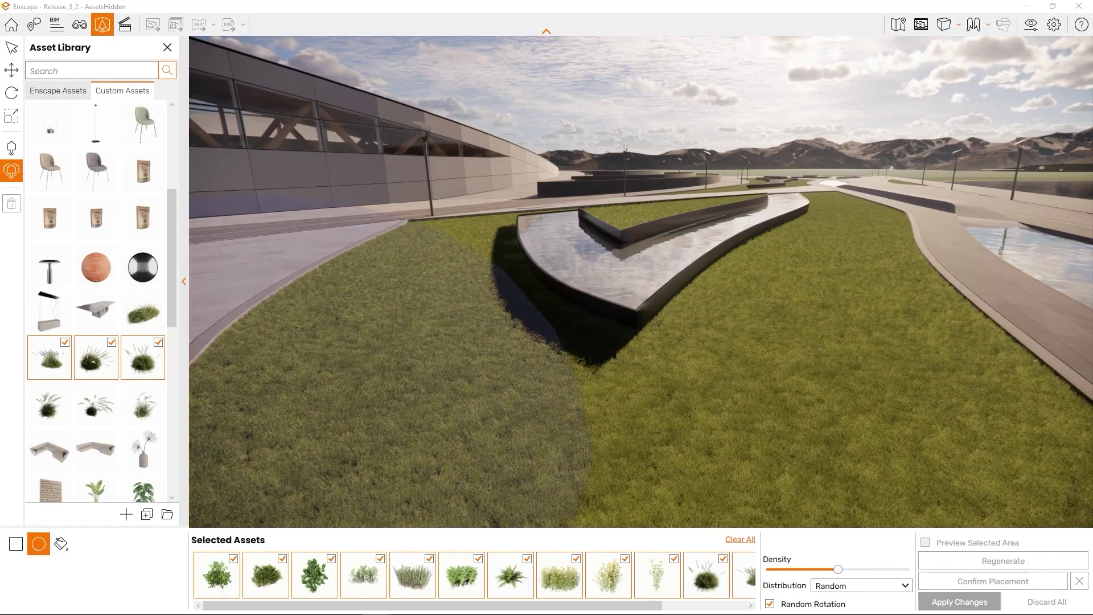
left_click(868, 315)
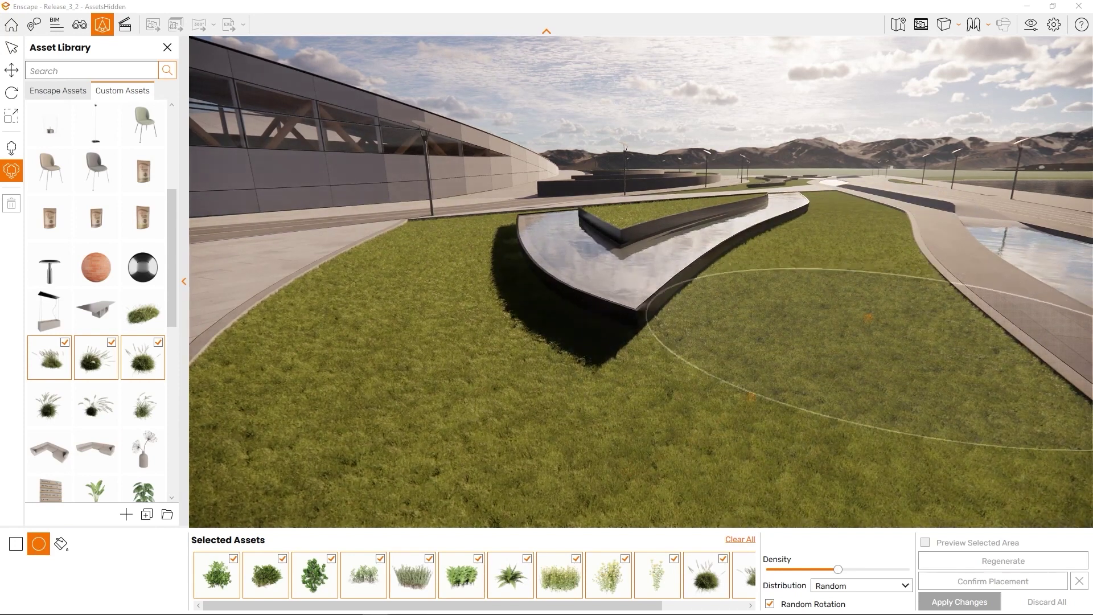
left_click(632, 468)
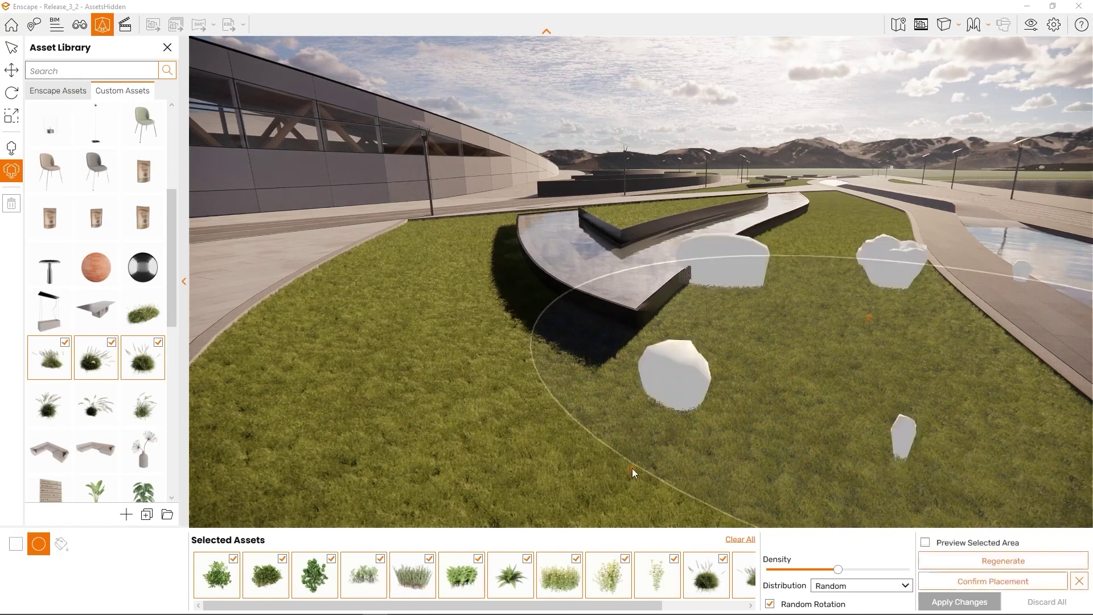
scroll(766, 431, "down", 2)
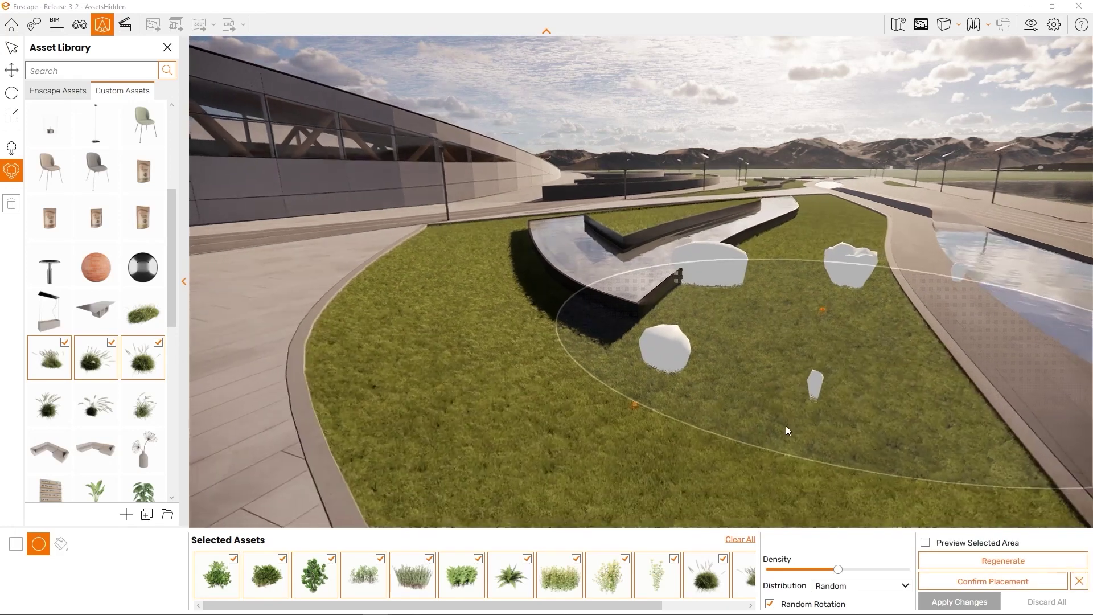
middle_click_drag(845, 422, 584, 412)
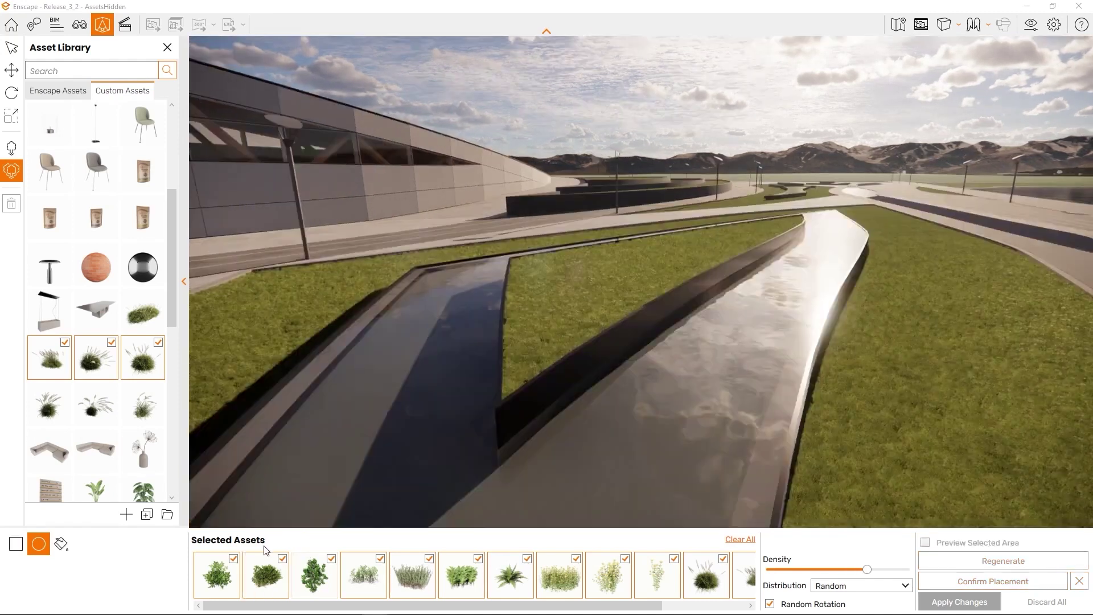
Fill the wedge-shaped grass surface inside the water basin with the selected plants and increase the density.
left_click(62, 544)
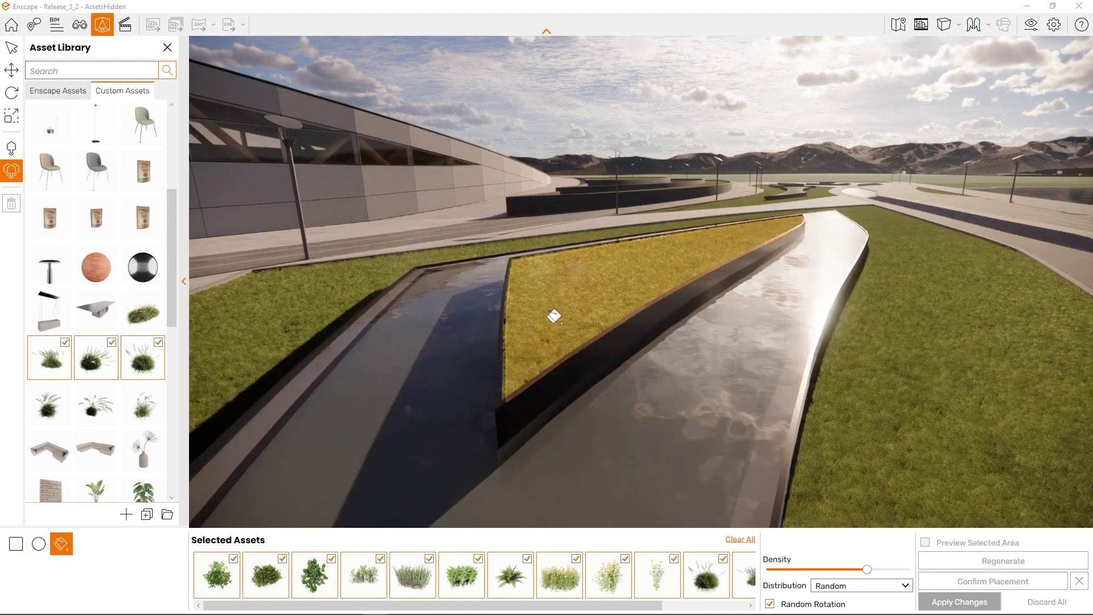
left_click(554, 317)
left_click_drag(867, 573, 889, 570)
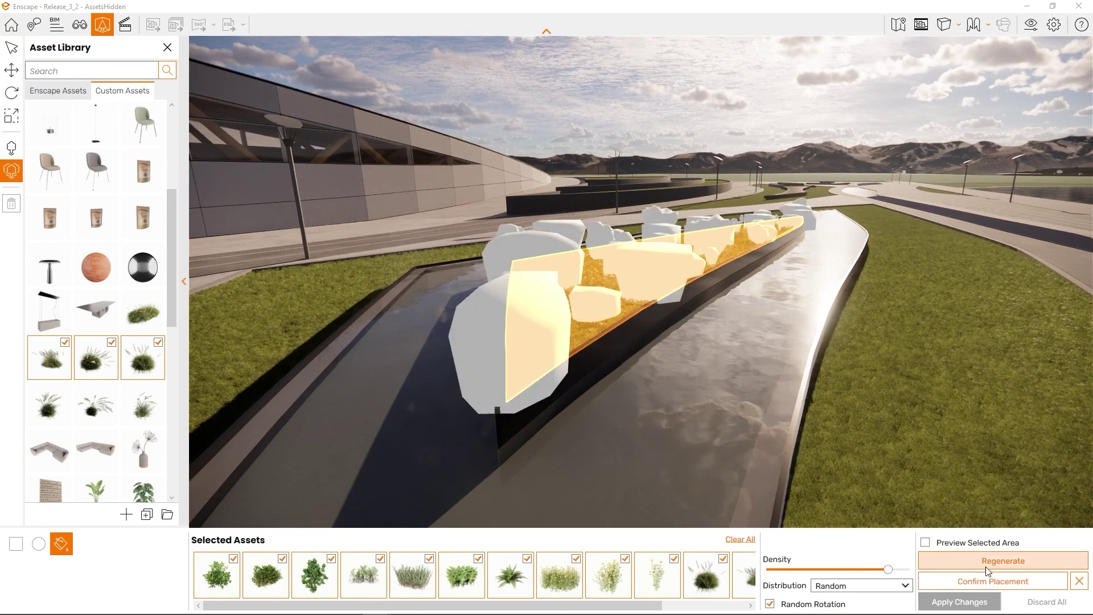
Preview the plants on the filled grass surface and confirm their placement.
left_click(926, 543)
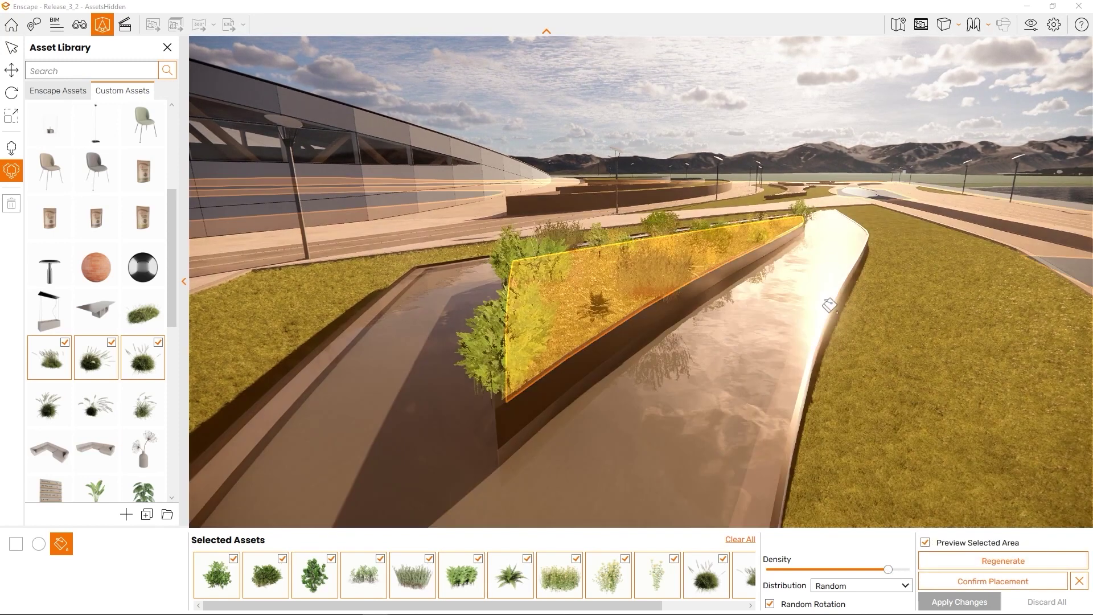
left_click(993, 581)
middle_click_drag(917, 436, 1005, 484)
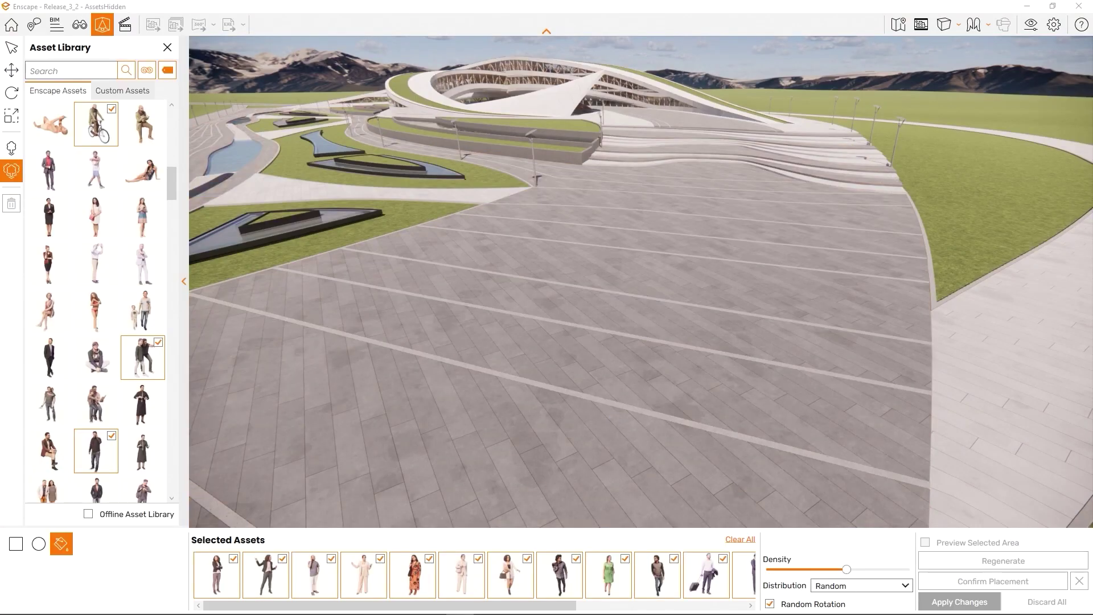
Define a rectangular placement area for the selected people across the paved plaza and adjust the density to a slightly sparser crowd.
left_click(15, 544)
mouse_move(715, 162)
left_mouse_down()
mouse_move(498, 415)
mouse_move(399, 404)
left_mouse_up()
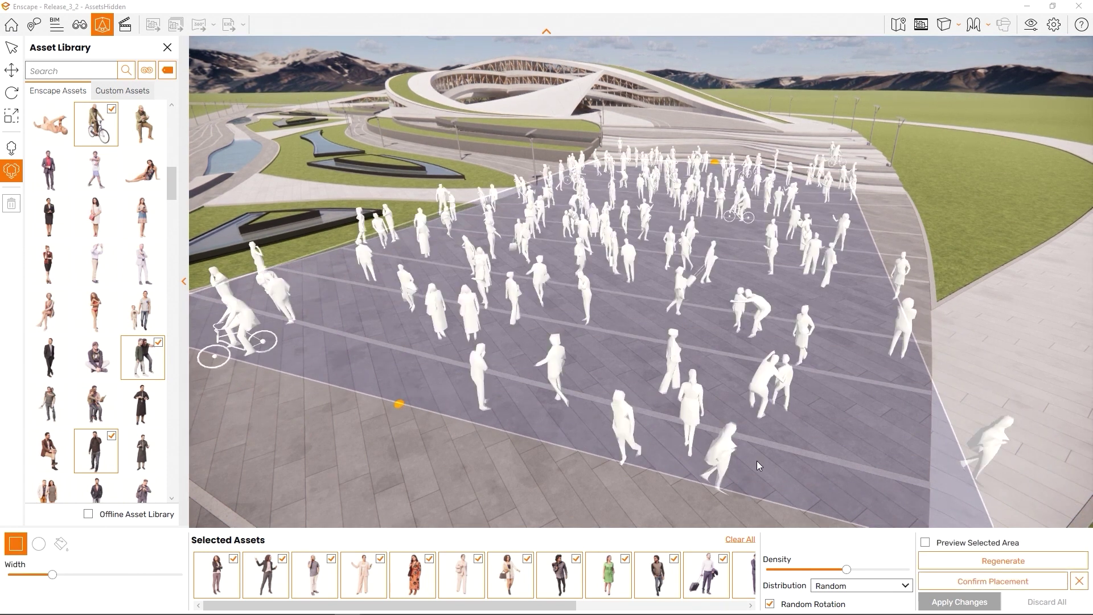
left_click_drag(850, 571, 874, 571)
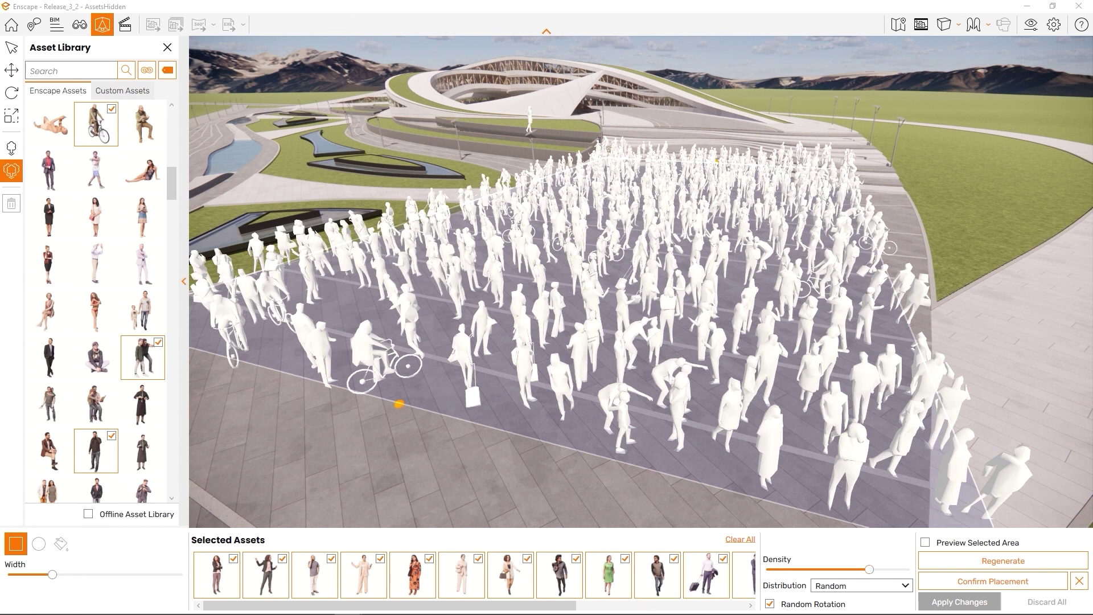
left_click_drag(869, 569, 841, 569)
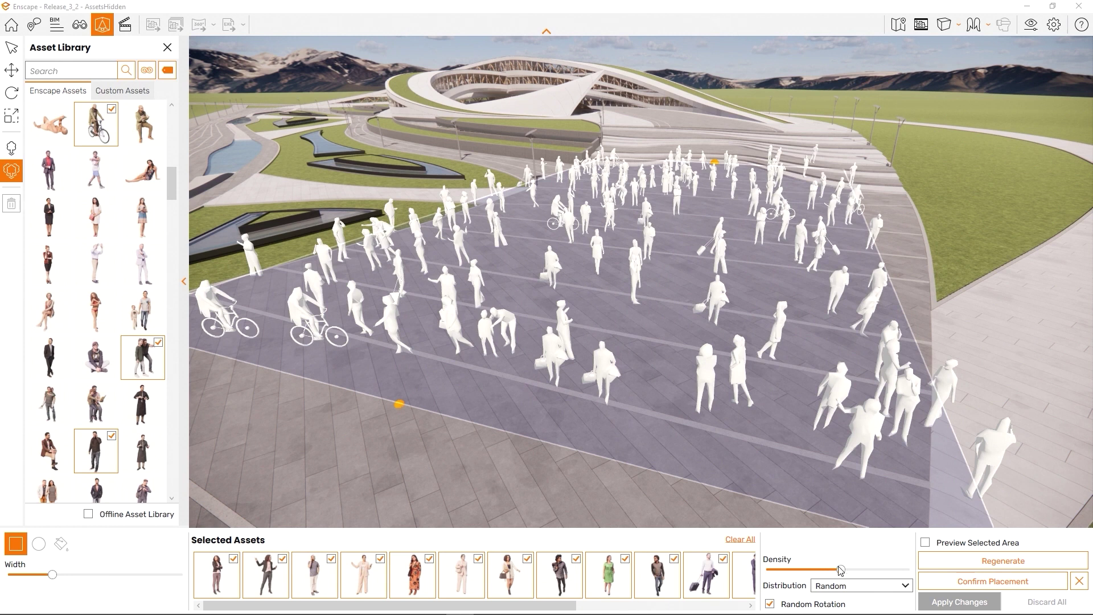
Set the distribution of the people on the plaza to Jitter.
left_click(886, 591)
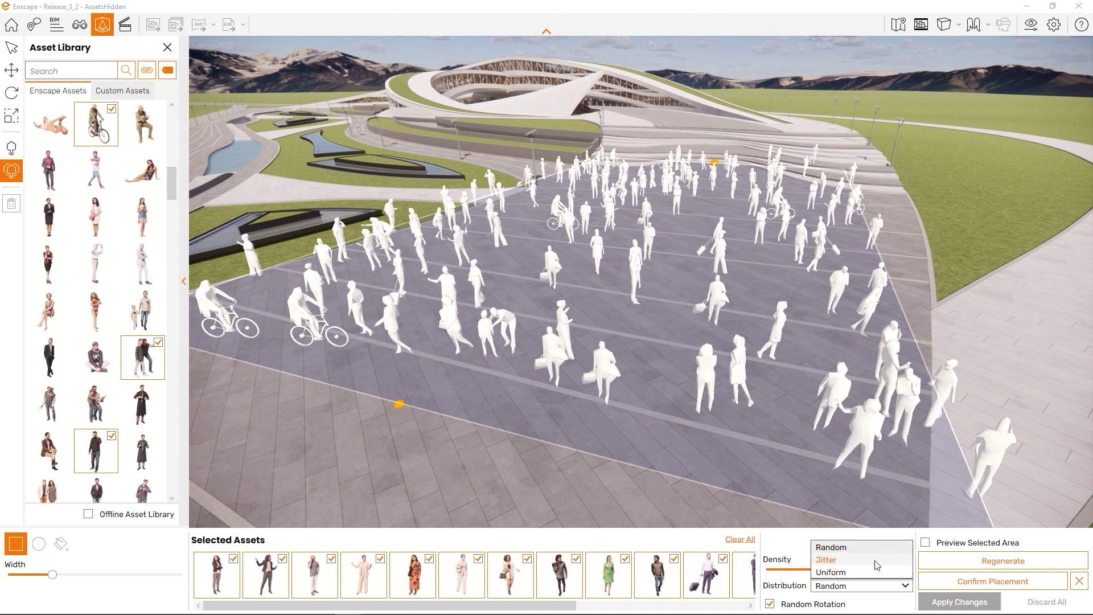
left_click(877, 563)
right_click_drag(860, 374, 1069, 327)
right_click_drag(717, 421, 862, 415)
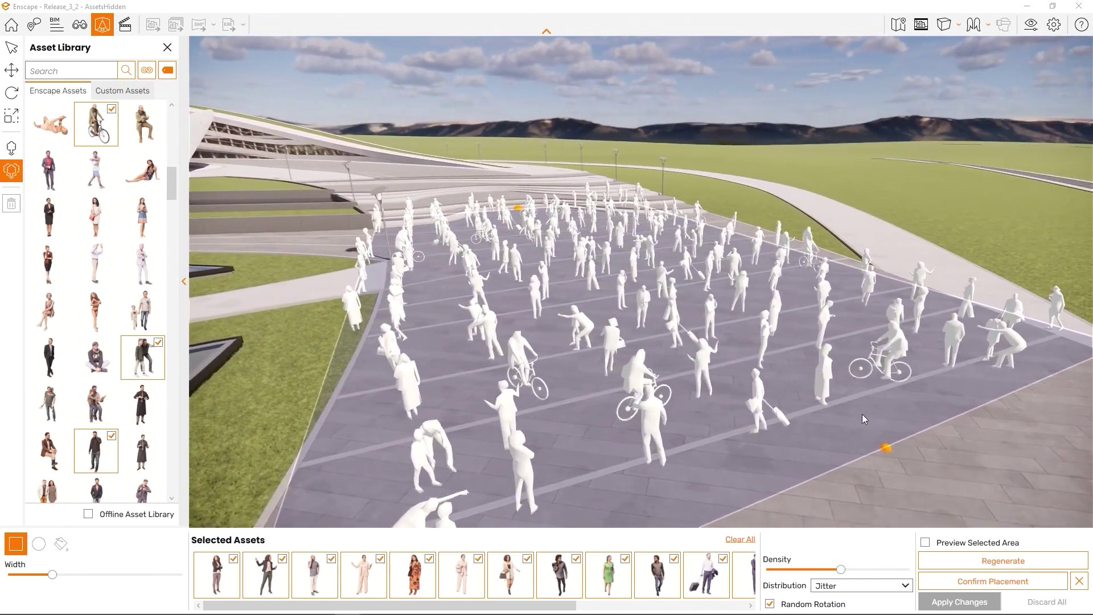
Set the distribution of the people to Uniform and disable Random Rotation.
left_click(875, 588)
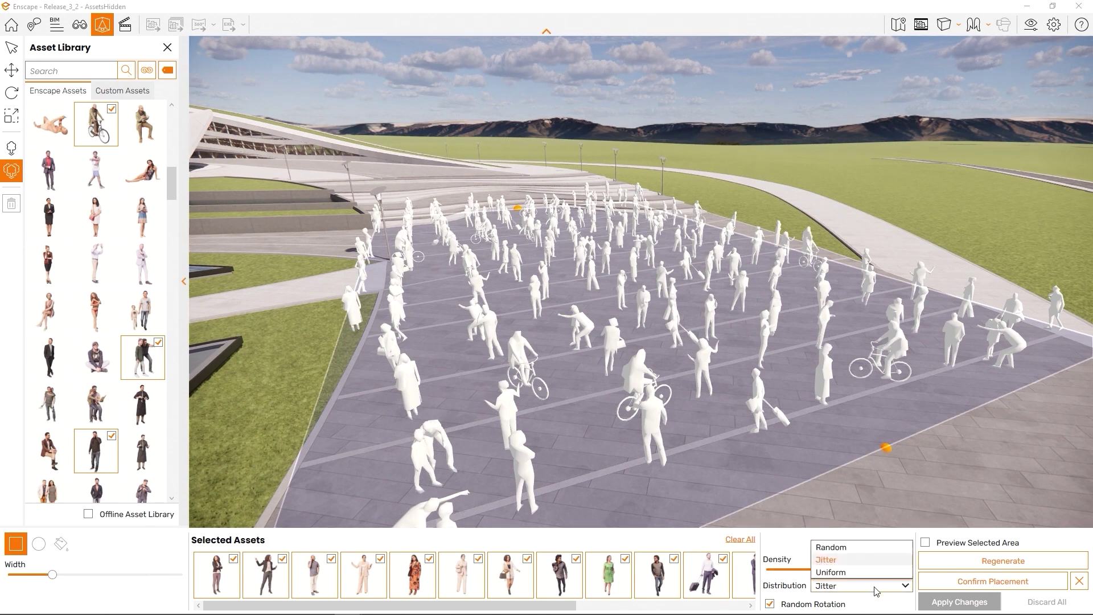
left_click(832, 573)
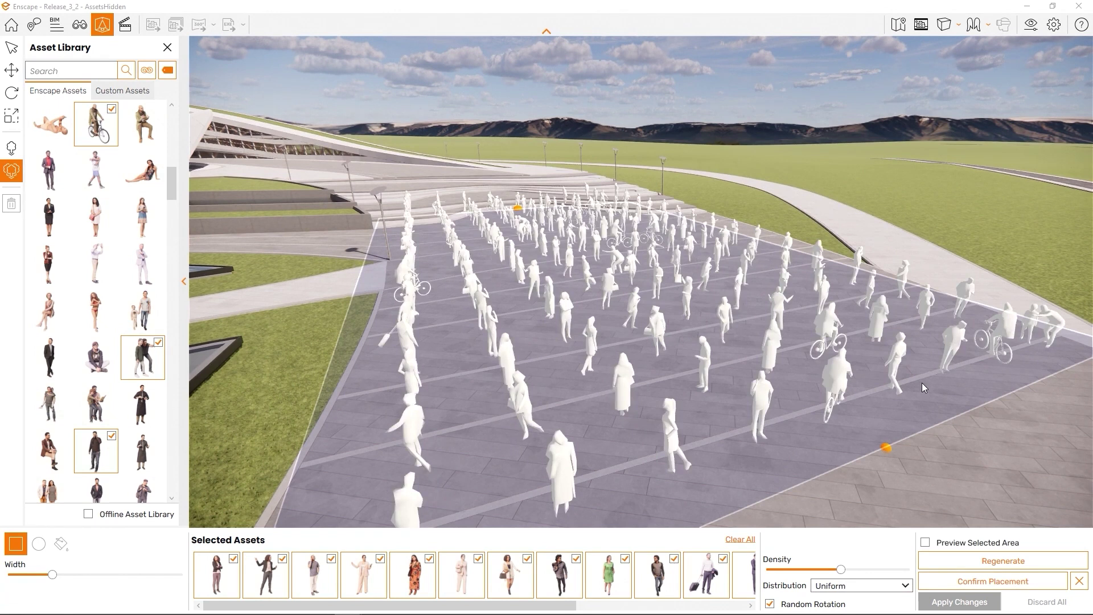
right_click_drag(921, 383, 561, 442)
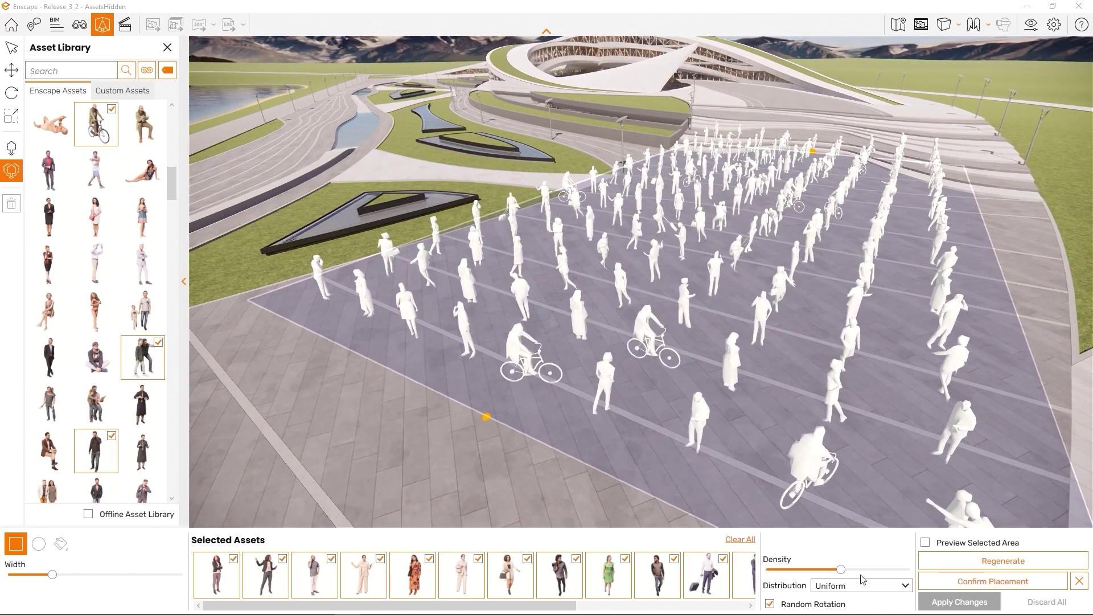
left_click(837, 605)
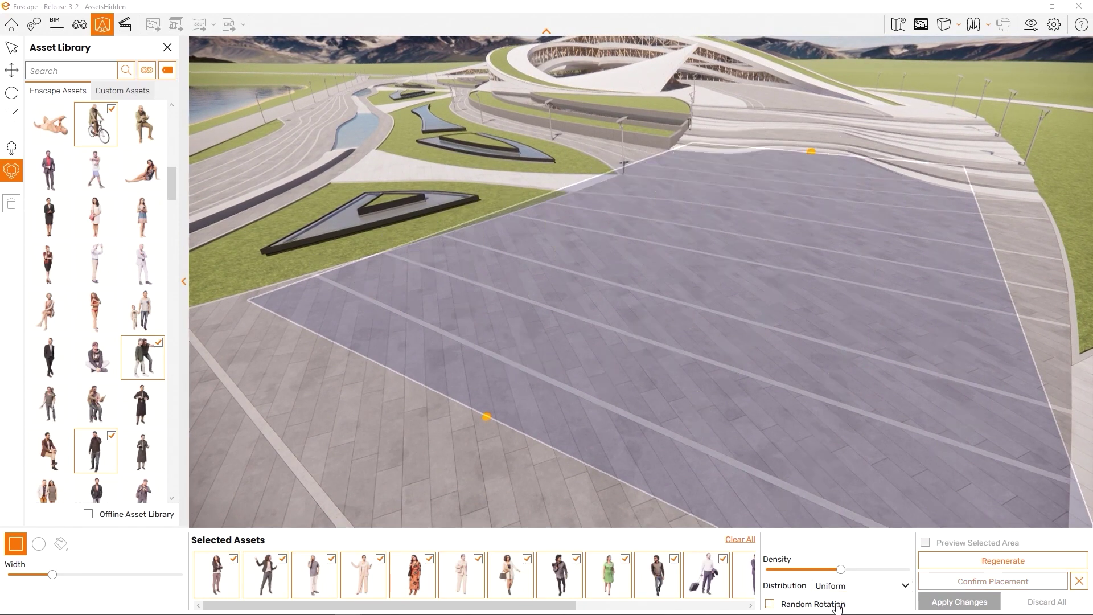
right_click_drag(781, 358, 909, 339)
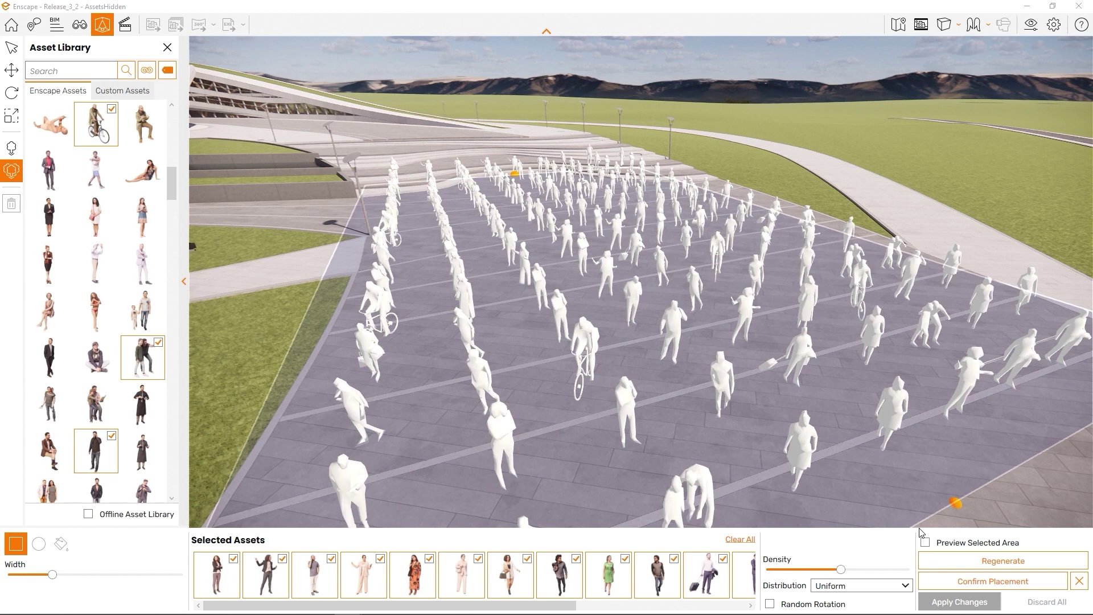
Preview the people on the plaza, regenerate their arrangement and preview it again.
left_click(925, 542)
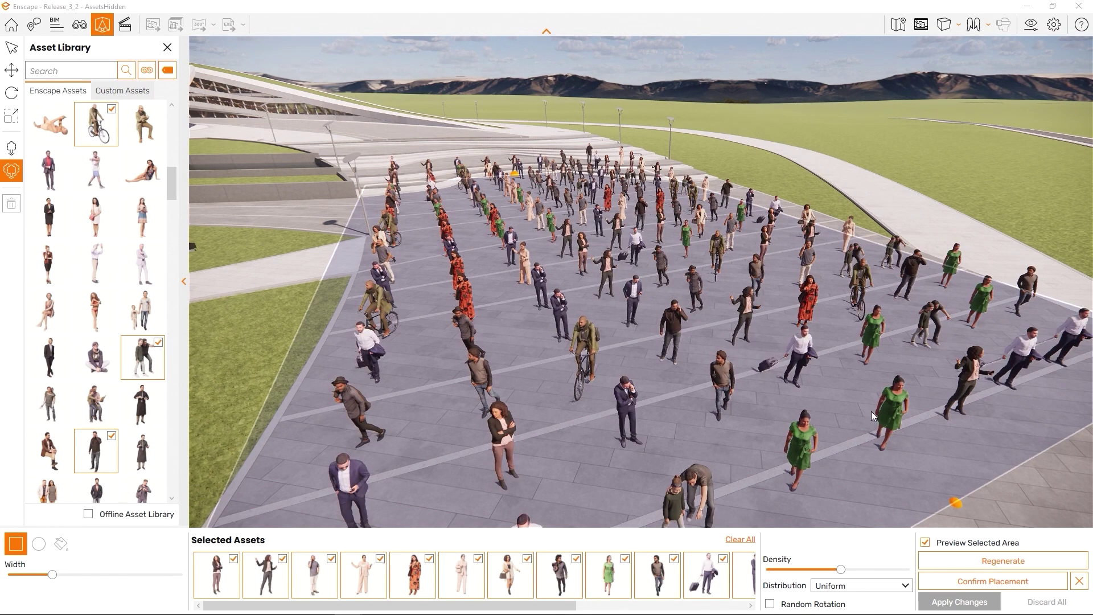
left_click(978, 558)
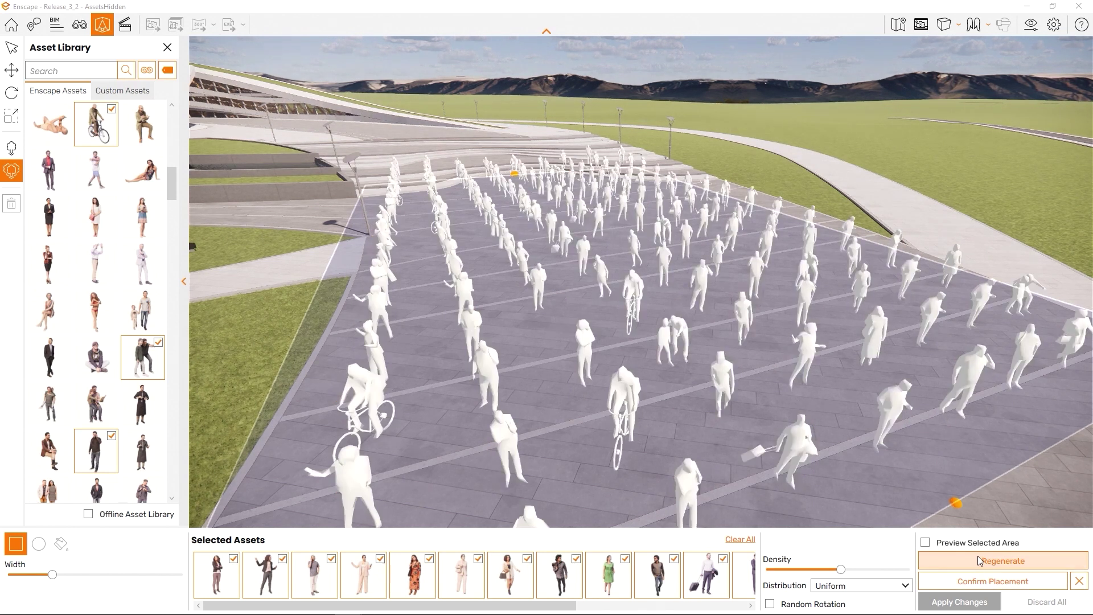
left_click(926, 542)
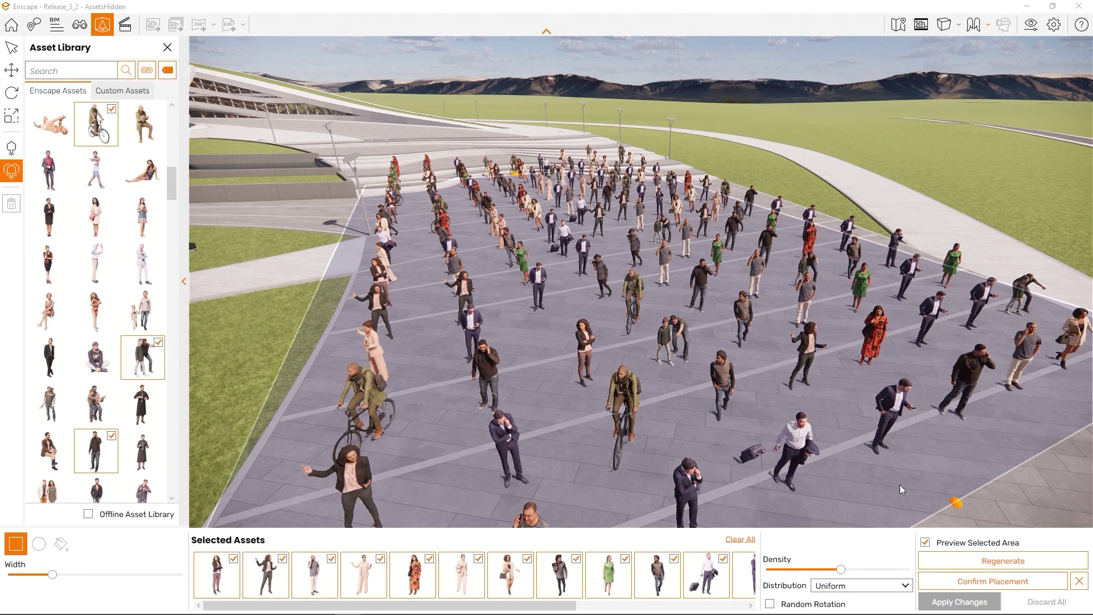
Confirm the placement of the people on the plaza and apply the changes.
left_click(964, 583)
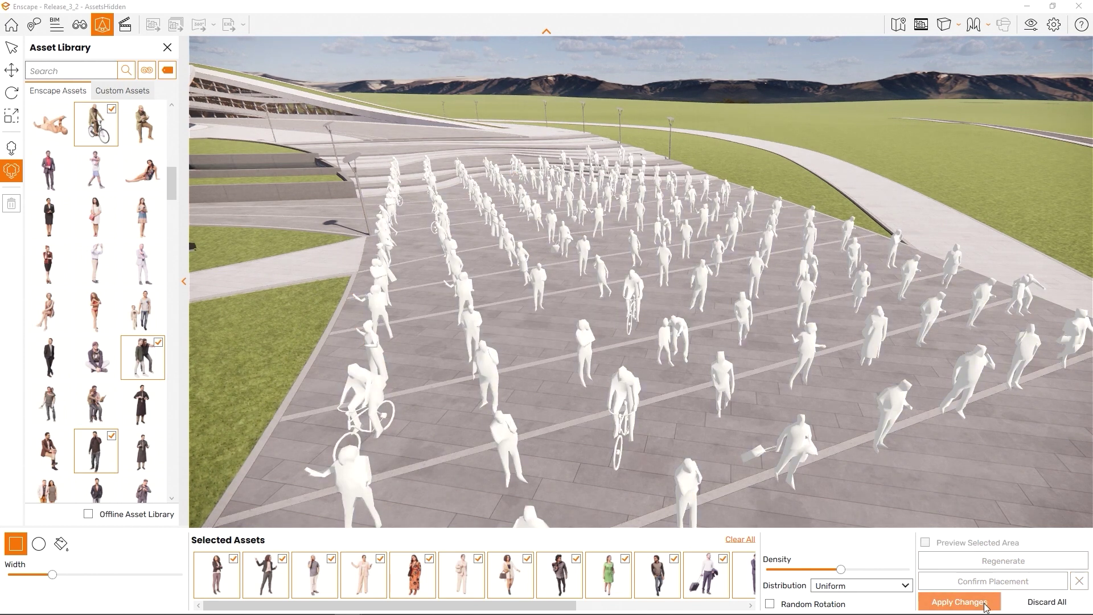
left_click(986, 603)
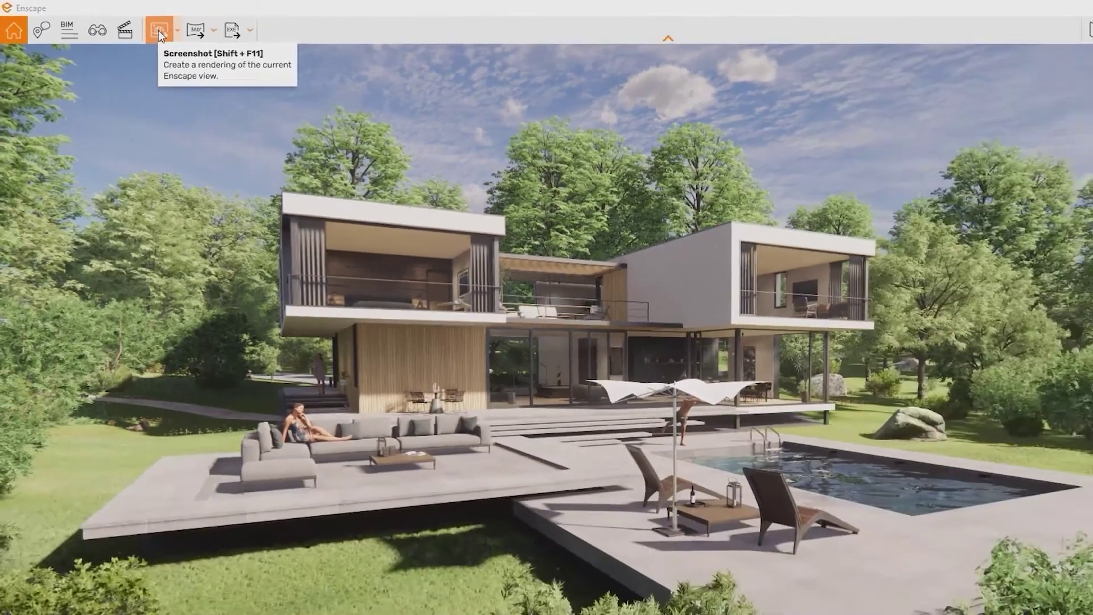
Render a screenshot of the villa view and save it to the Desktop as a PNG with the suggested file name.
left_click(279, 54)
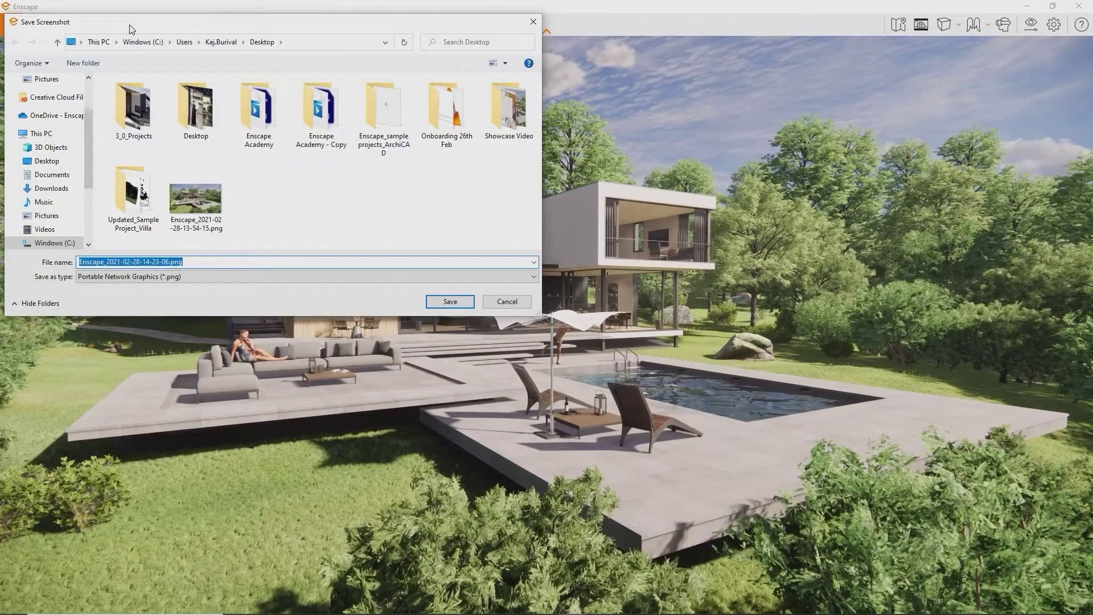
key("Return")
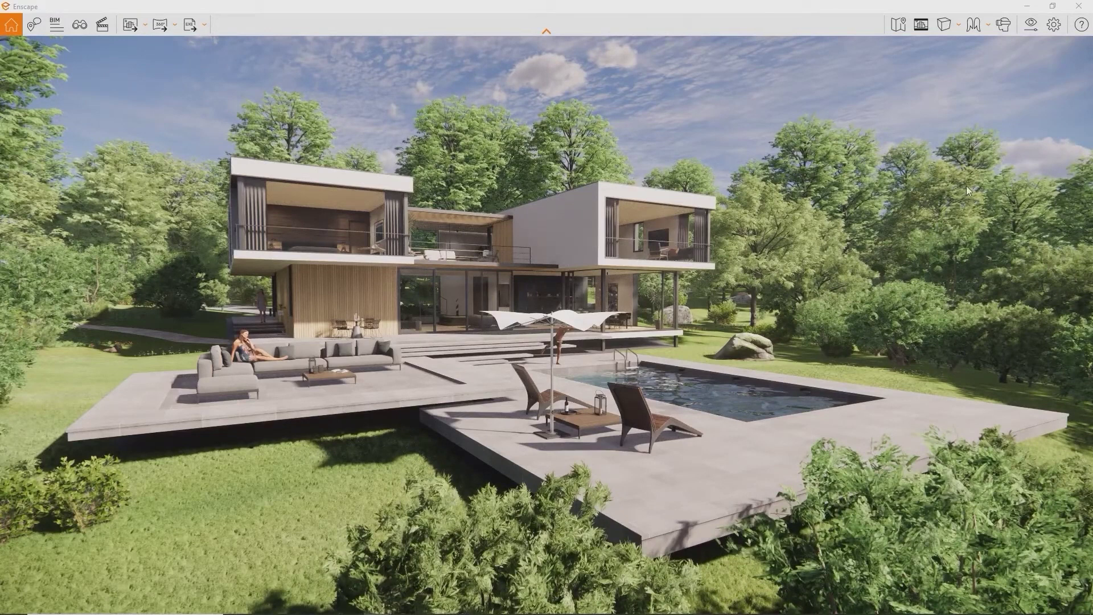
Set the output resolution in the Visual Settings to Ultra HD.
left_click(1044, 33)
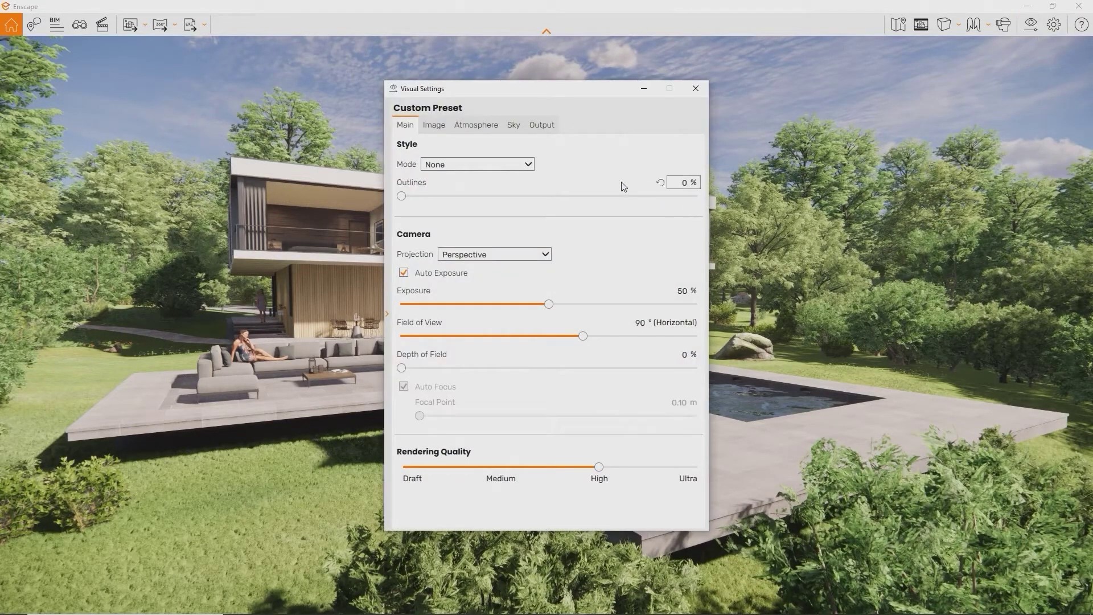
left_click(554, 131)
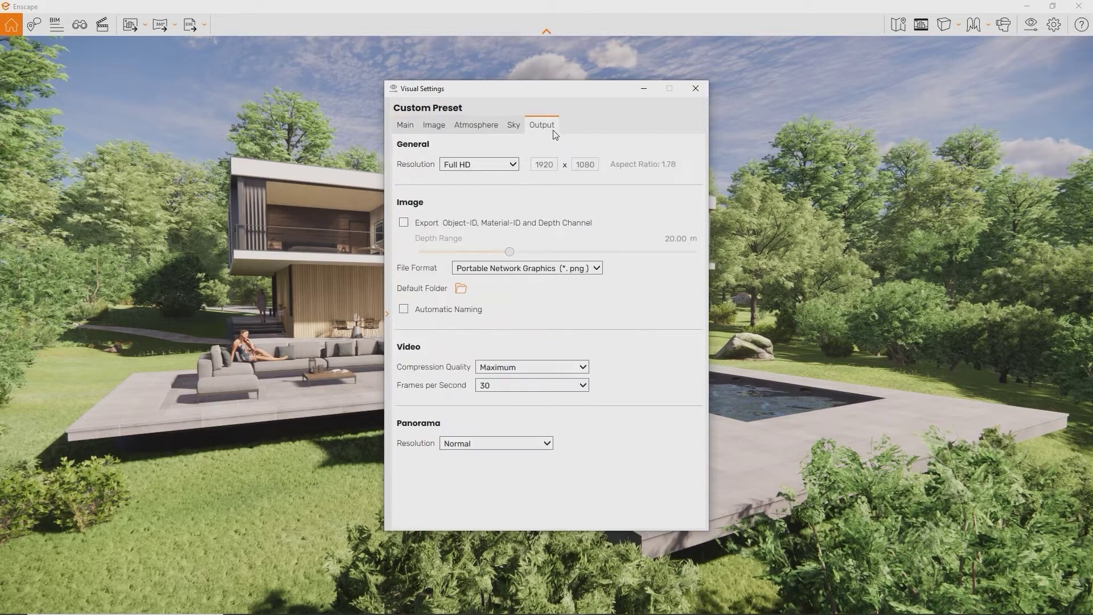
left_click(515, 166)
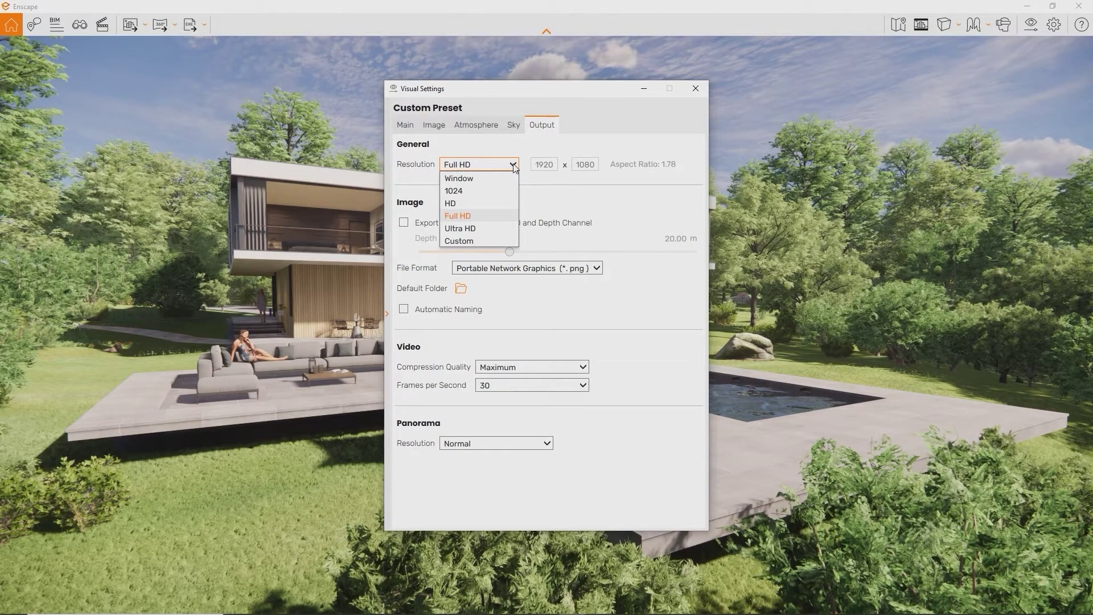
left_click(514, 165)
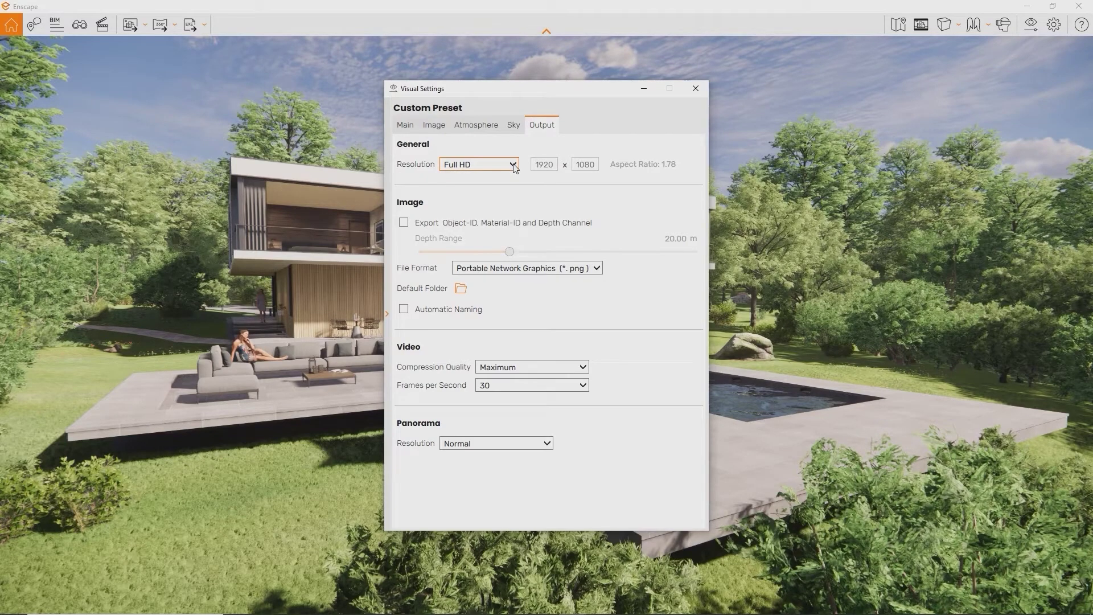
left_click(514, 166)
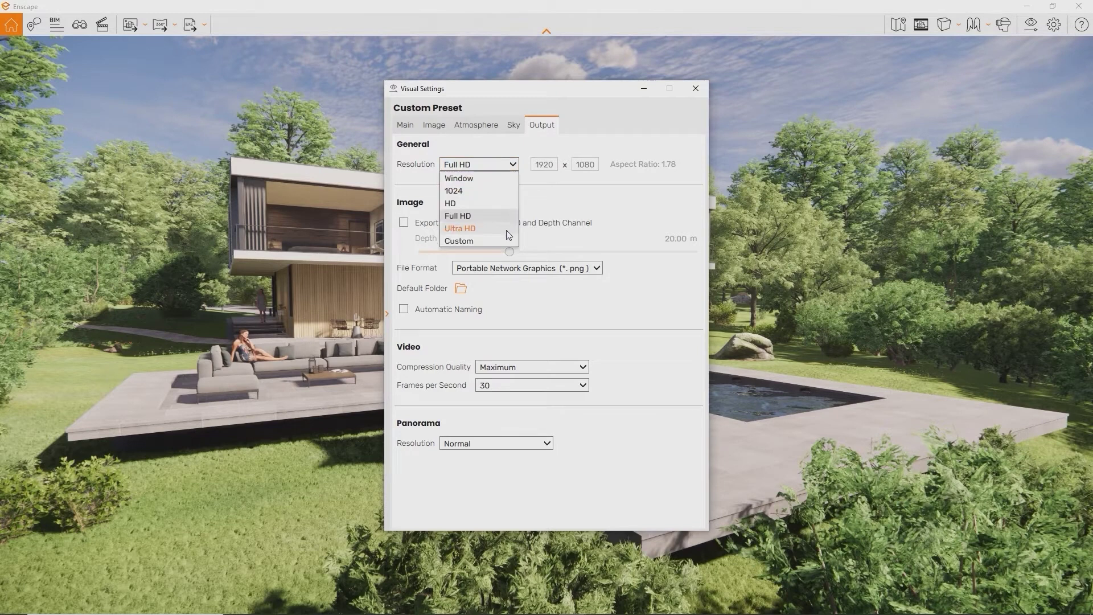
left_click(508, 234)
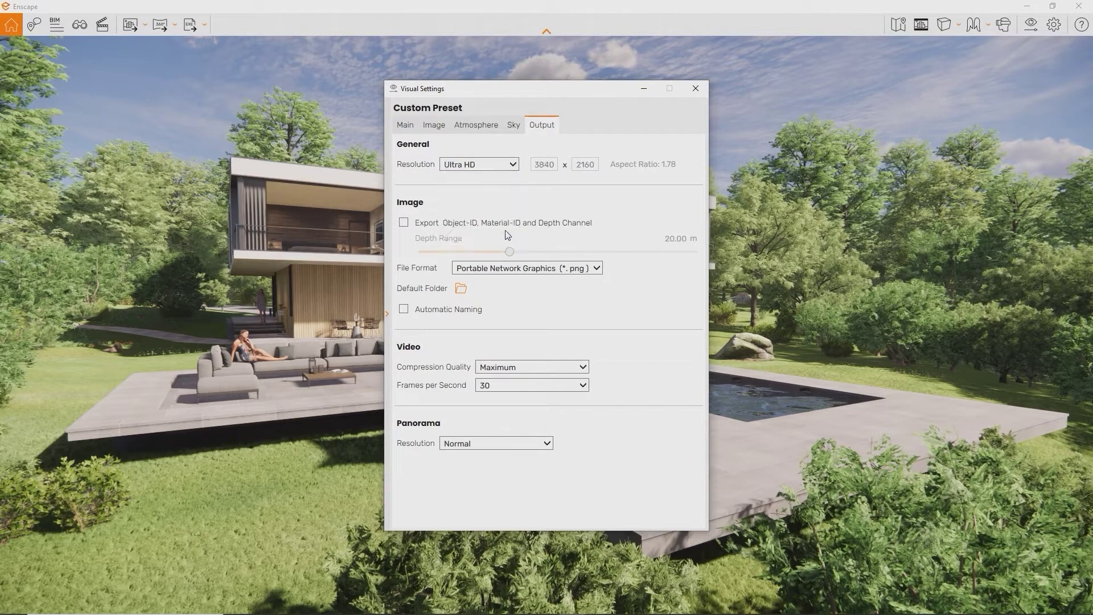
Change the output resolution to Custom with a size of 1080 x 1920 and close the Visual Settings.
left_click(514, 166)
left_click(504, 237)
double_click(533, 168)
key("BackSpace")
type("1080")
left_click_drag(594, 165, 569, 171)
type("1920")
left_click(696, 89)
Turn on Safe Frame and frame the villa and pool terrace more closely in the portrait format.
left_click(920, 24)
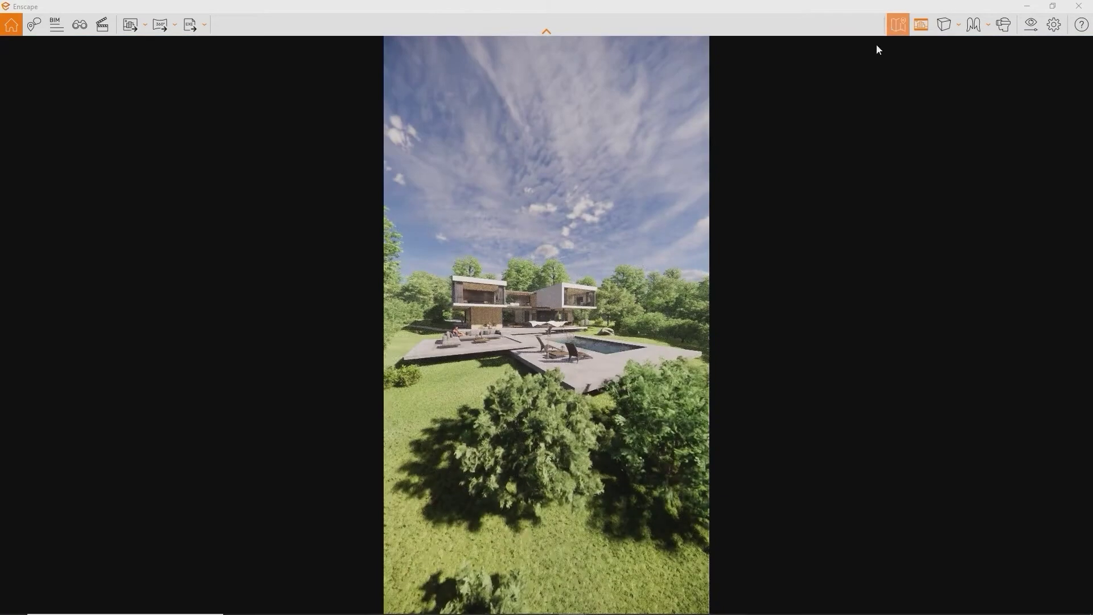
key("w")
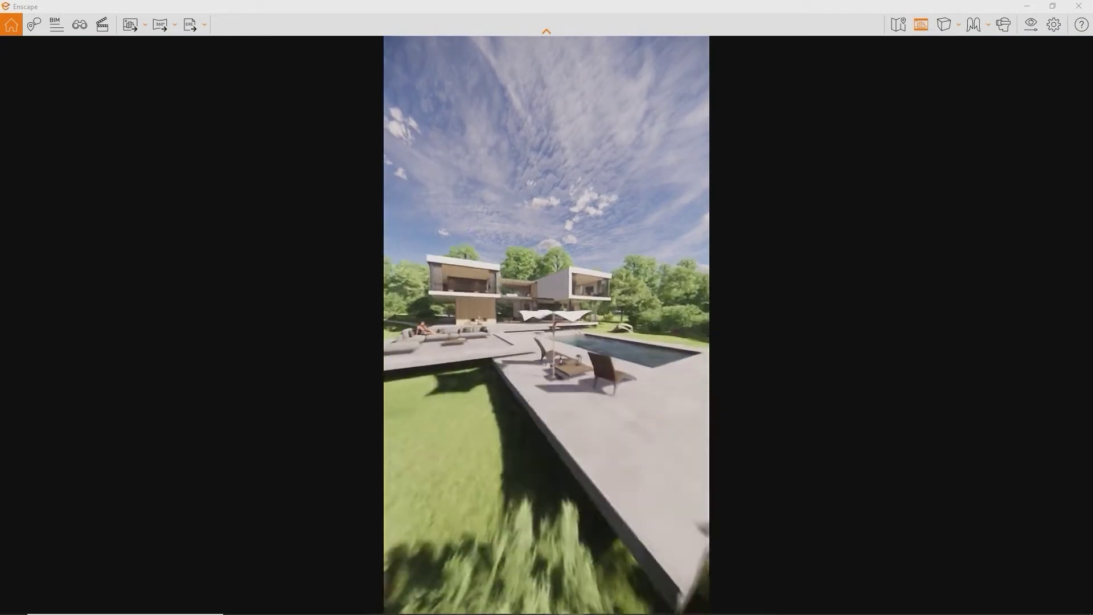
key("d")
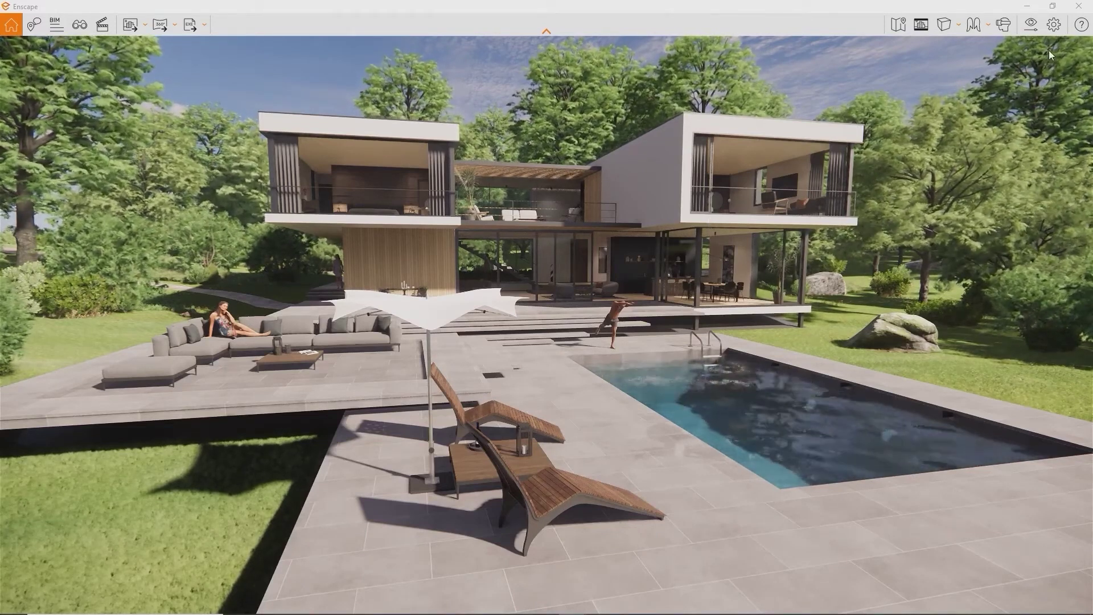
Set the screenshot hotkey to Shift + F10 in the input section of the Renderer Window Settings.
left_click(1055, 29)
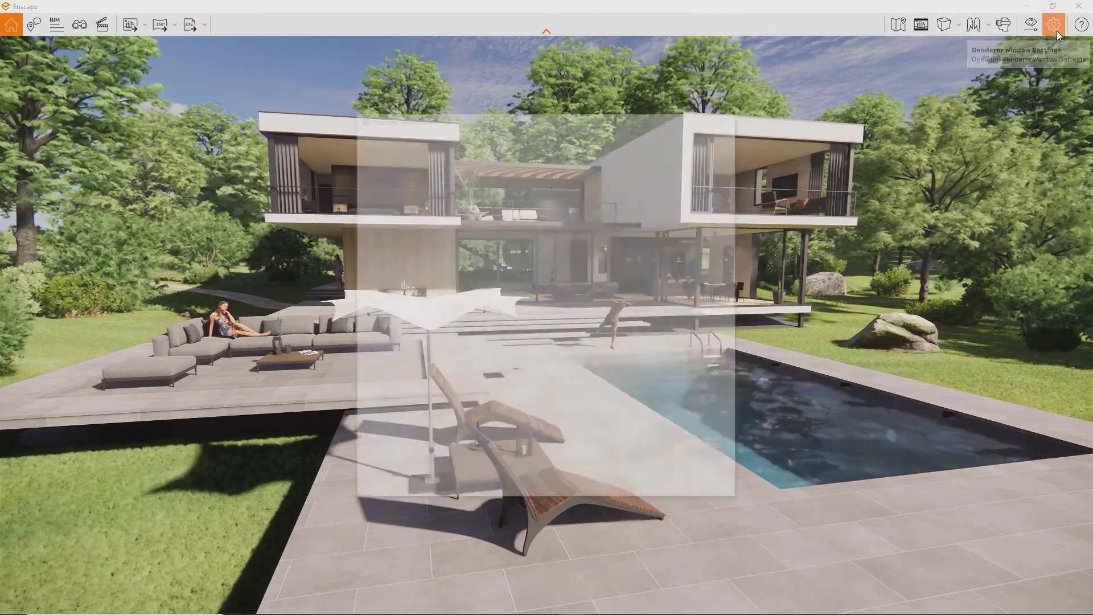
left_click(405, 153)
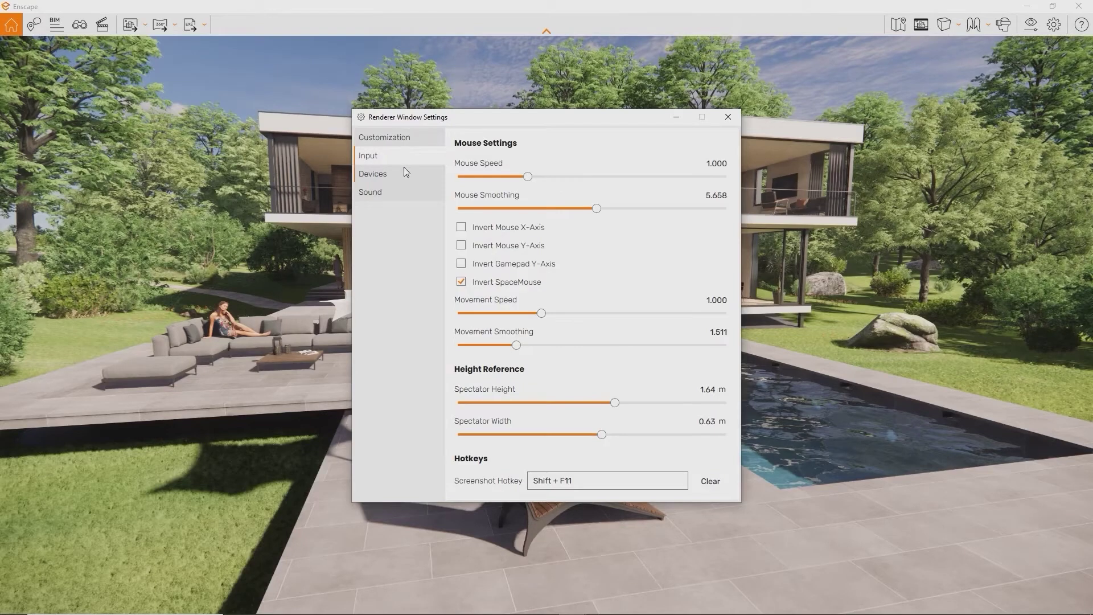
left_click(593, 485)
key("shift+F10")
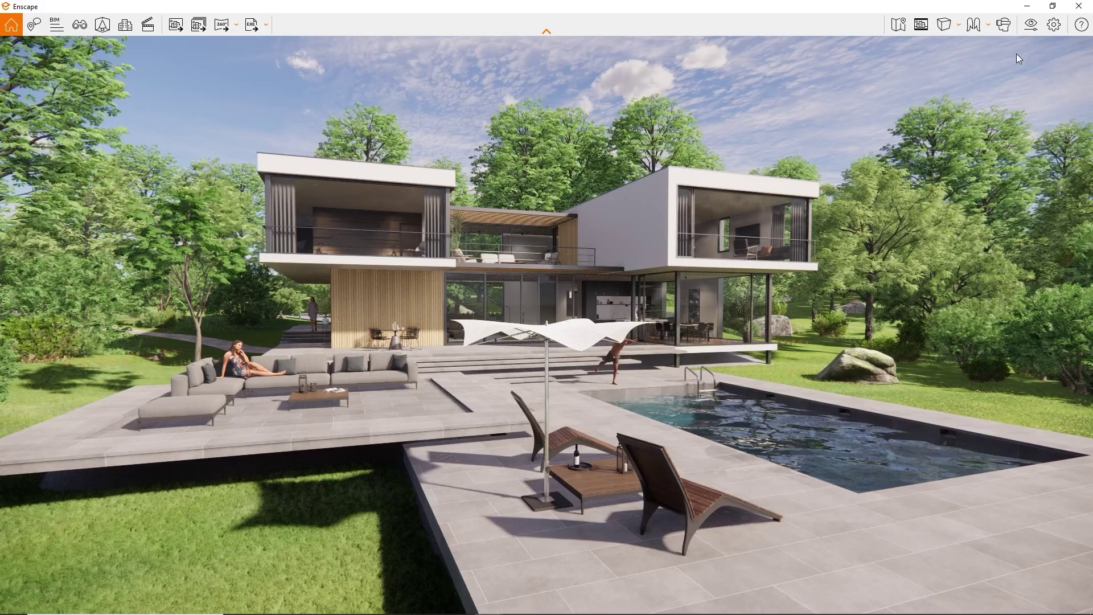
Open the output section of the Visual Settings and examine the default folder chooser and the Automatic Naming option.
left_click(1031, 25)
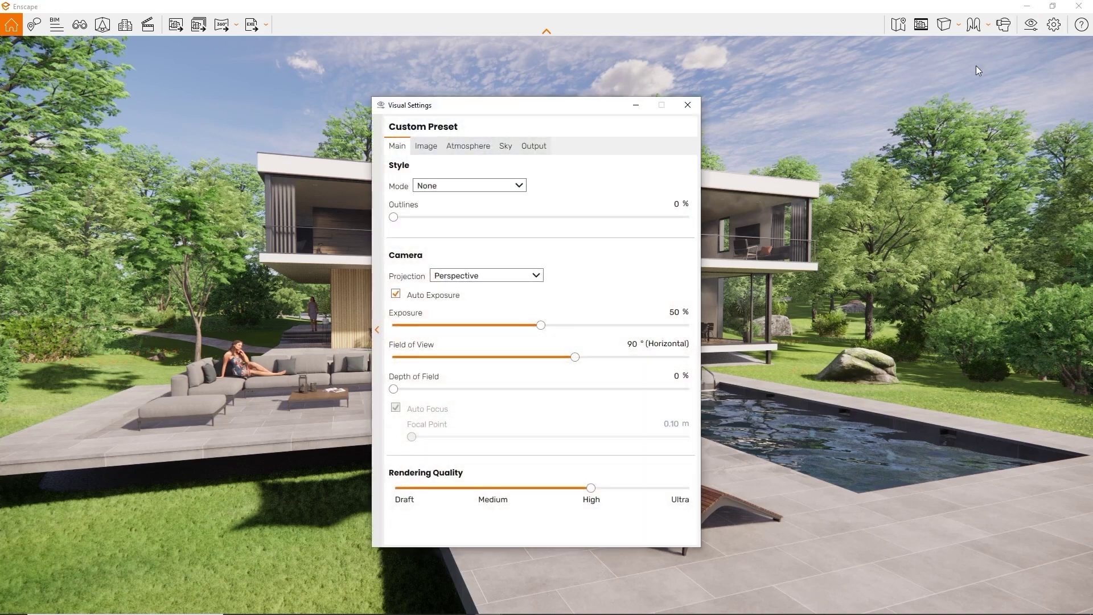
left_click(536, 146)
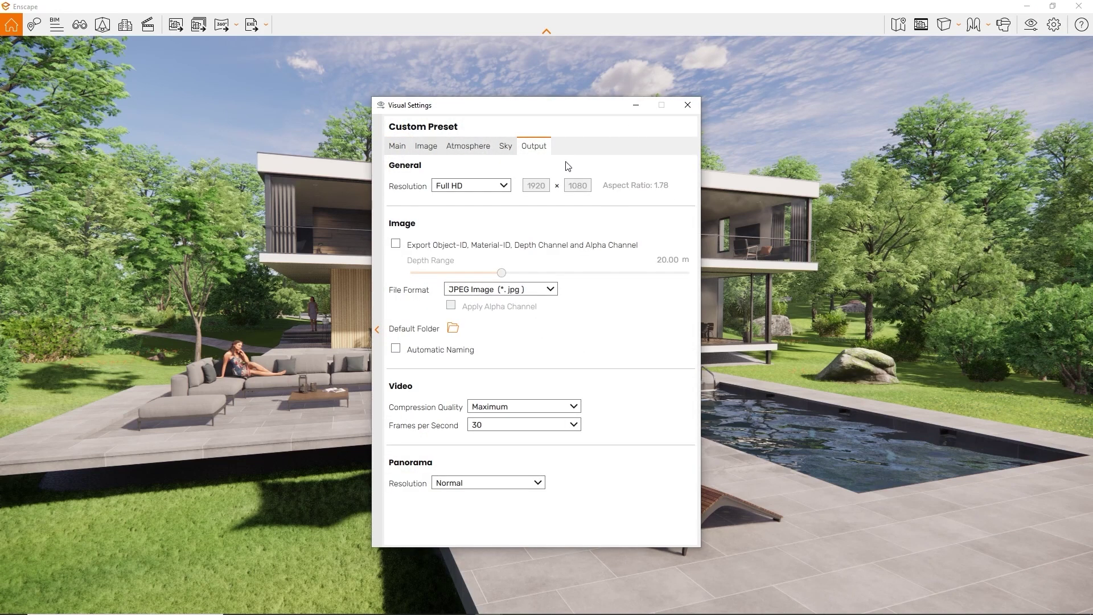
left_click(456, 335)
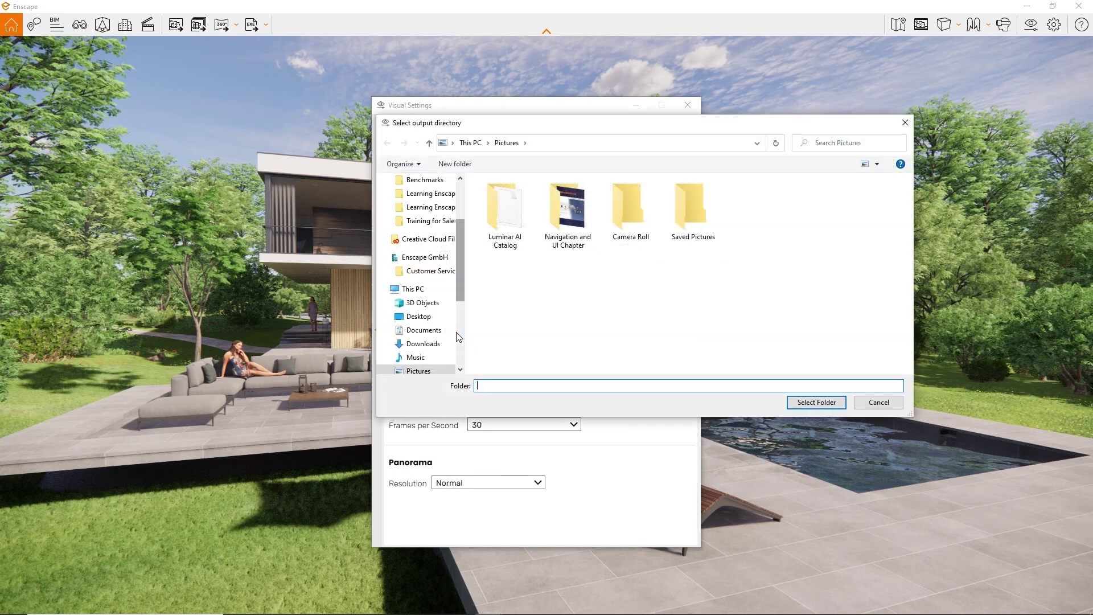
left_click(906, 122)
left_click(414, 352)
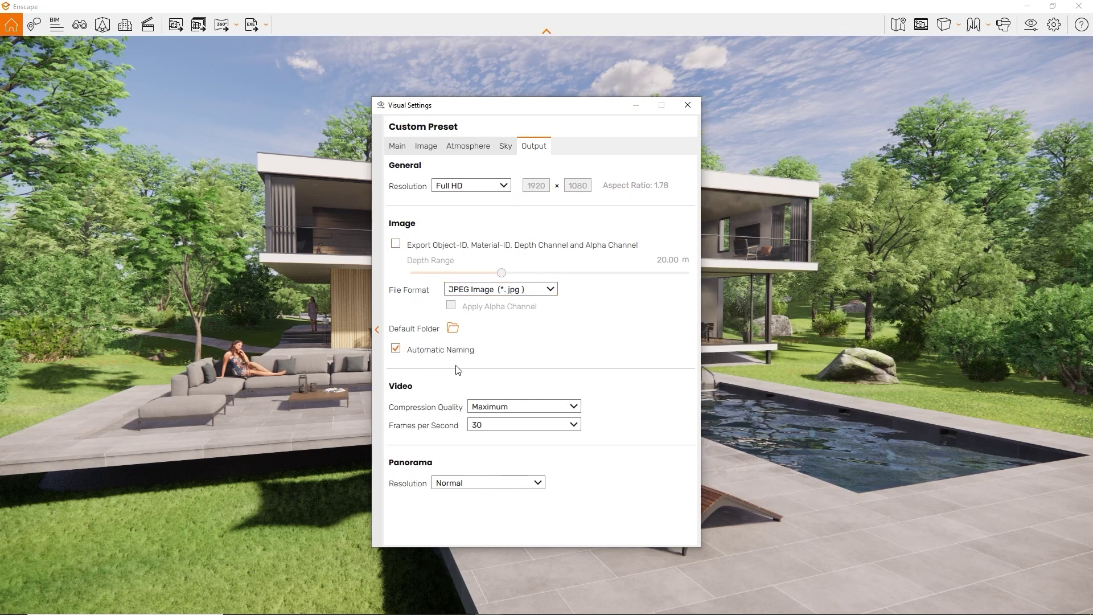
left_click(436, 355)
Set the image file format to PNG, enable Apply Alpha Channel and minimize the Visual Settings.
left_click(551, 289)
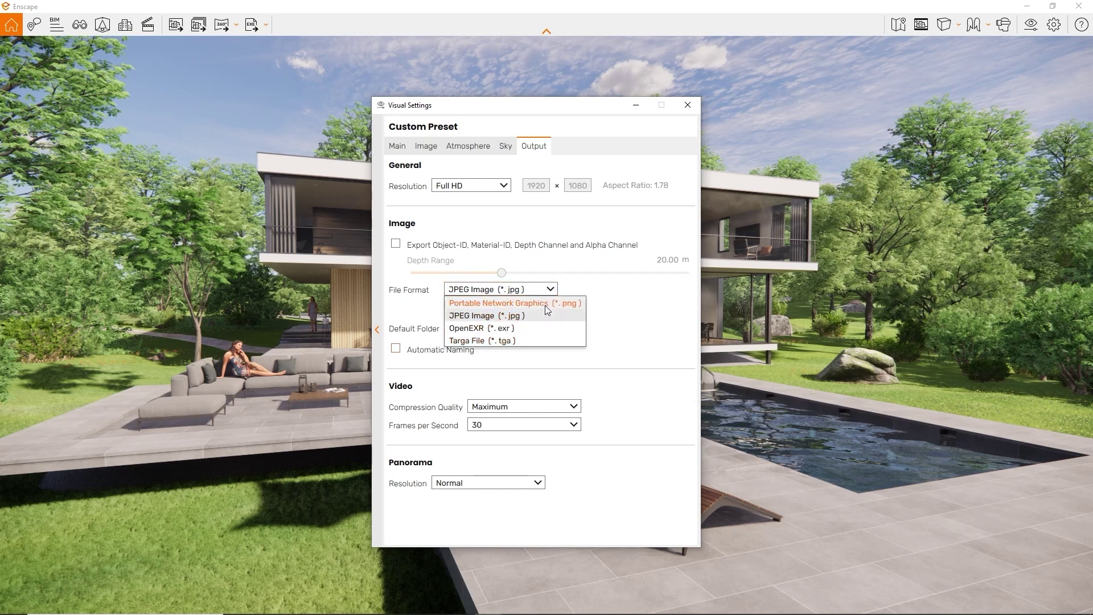
left_click(545, 305)
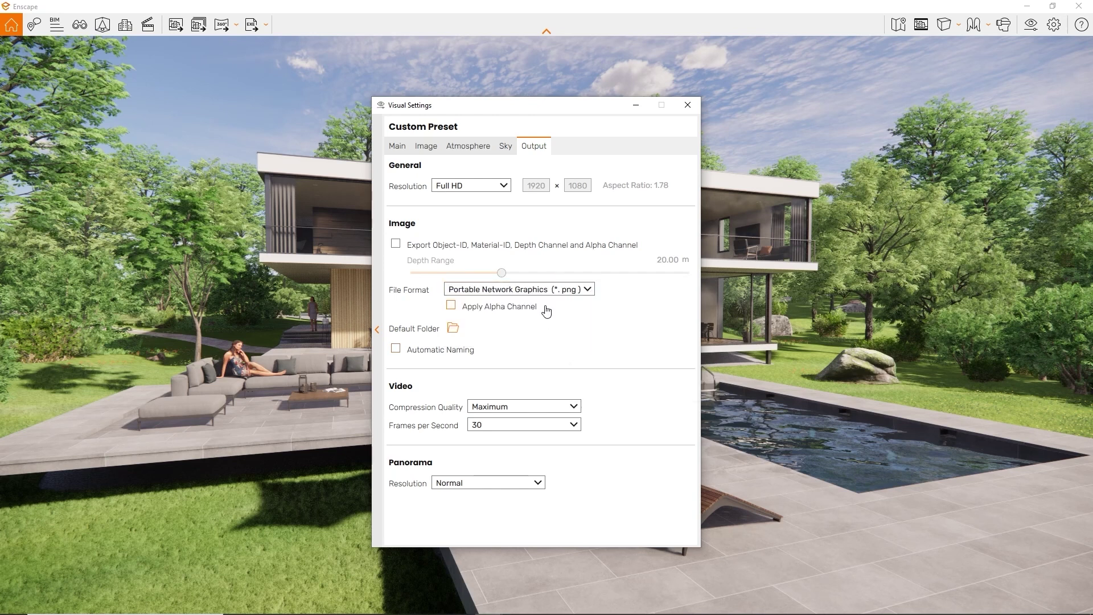
left_click(493, 312)
left_click(634, 107)
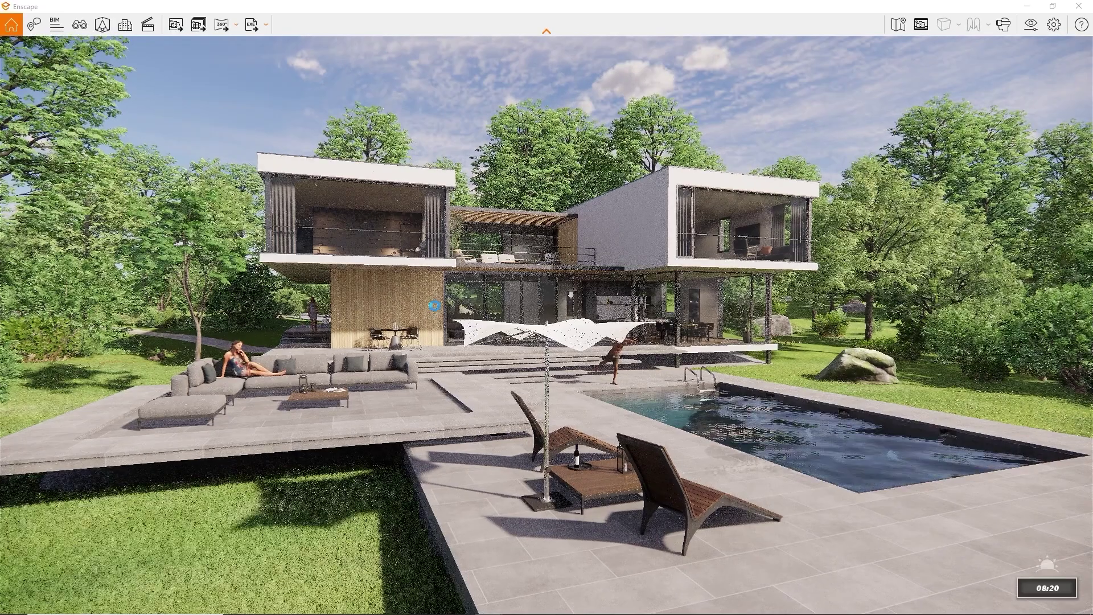
In paint.net, delete the white Background layer behind the exported villa image and fill a new layer beneath it with black.
left_click(594, 357)
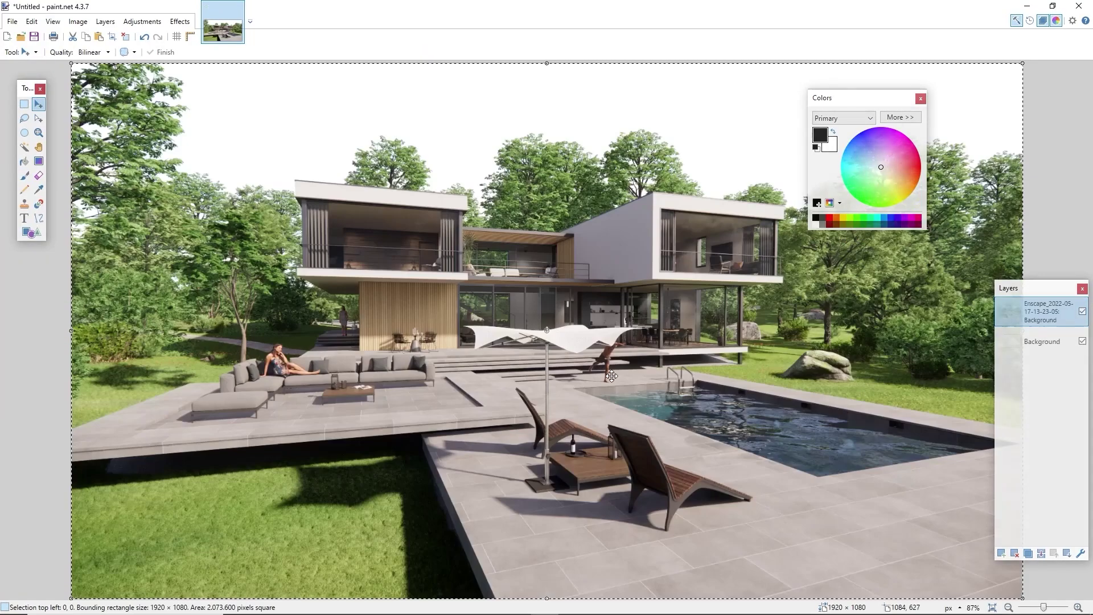
left_click(1015, 555)
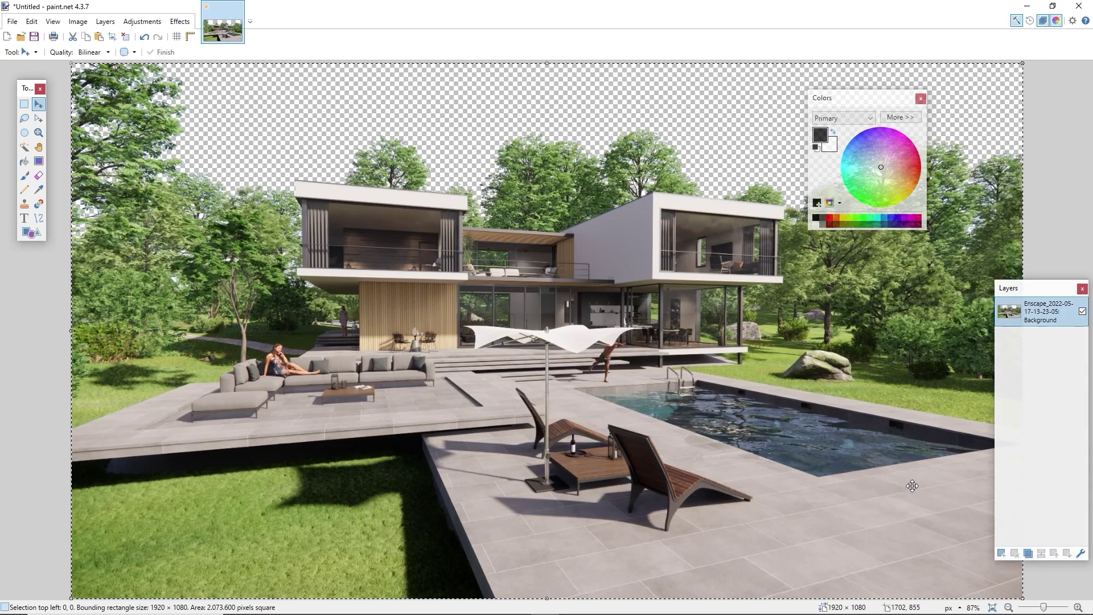
left_click(24, 162)
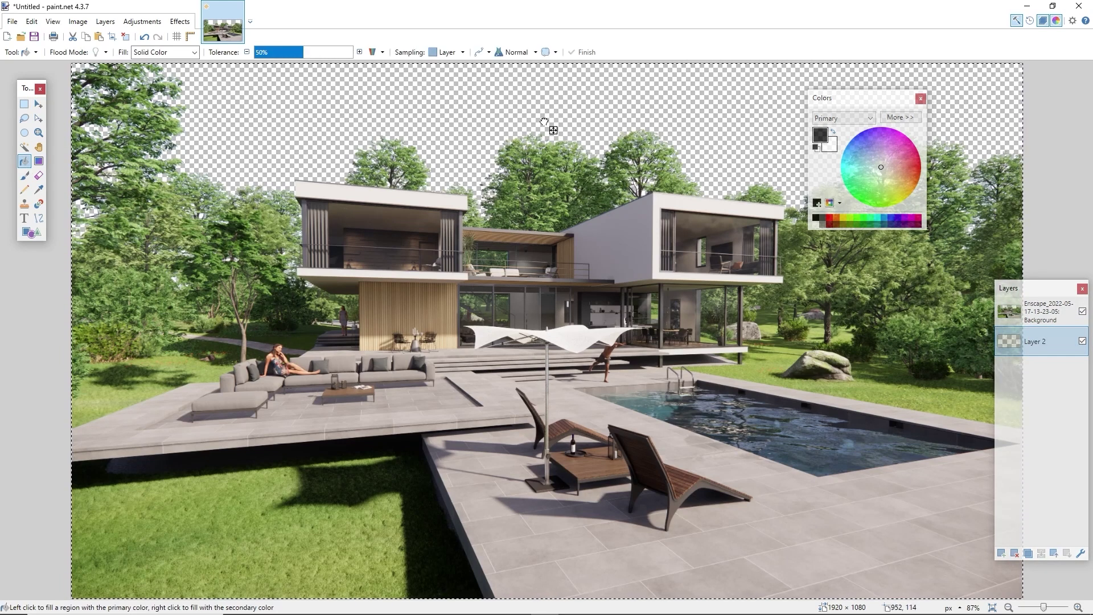
left_click(544, 121)
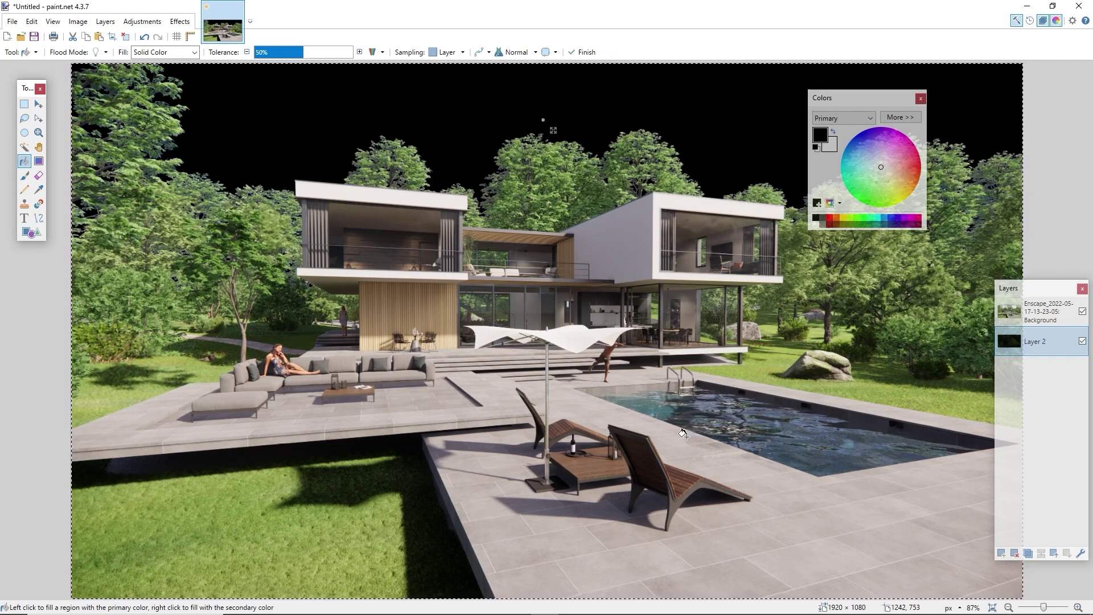
Back in Enscape's Visual Settings, enable export of the Object-ID, Material-ID, Depth and Alpha channels with a 73.95 m depth range.
left_click(1027, 5)
left_click(1025, 24)
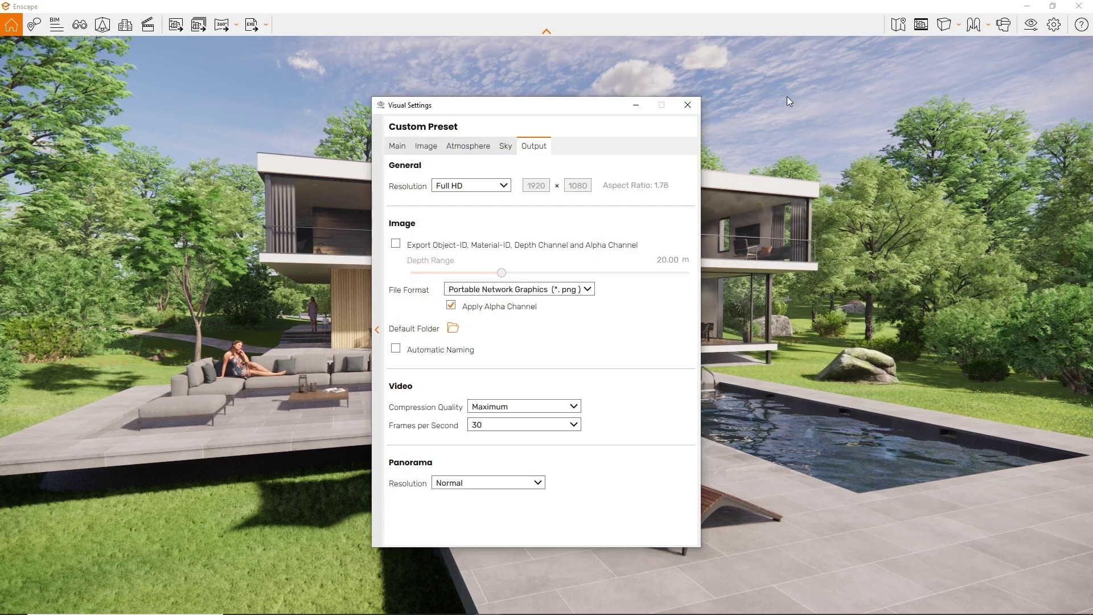
left_click(395, 244)
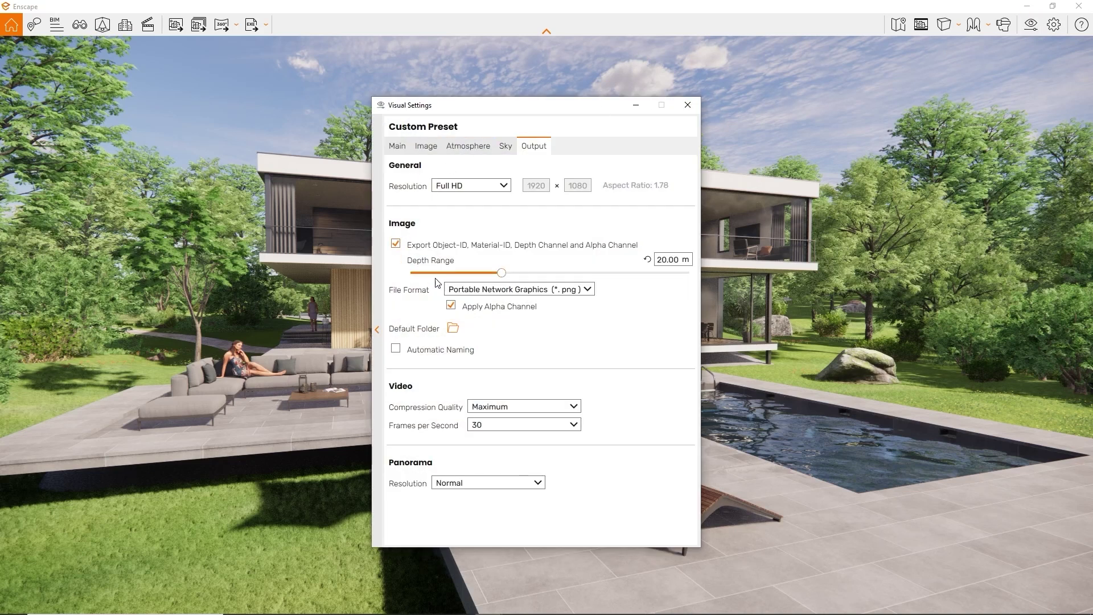
left_click_drag(501, 273, 544, 285)
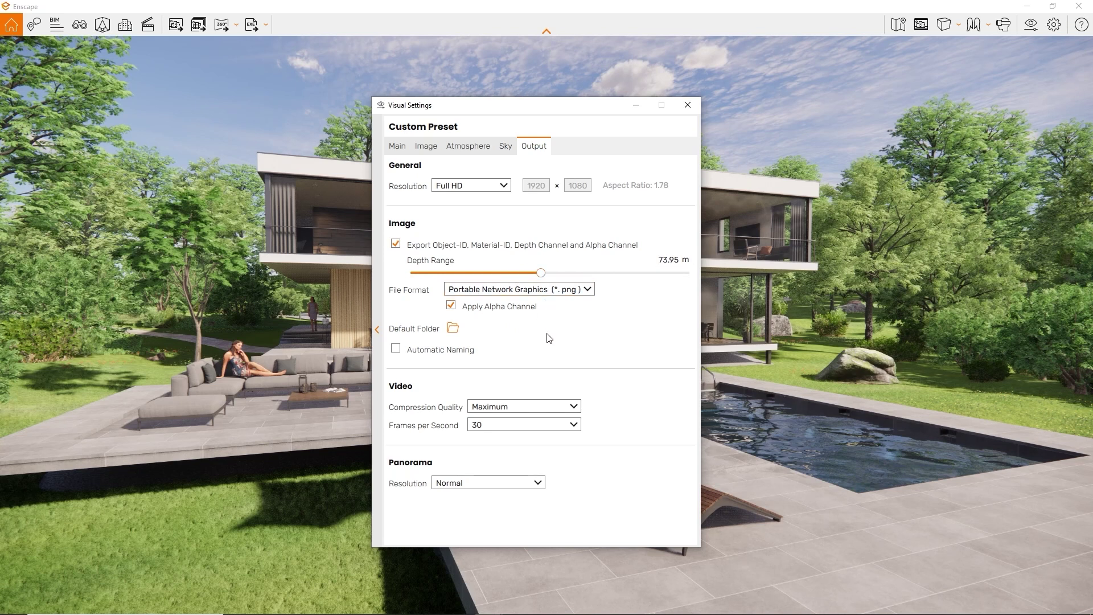
Render a screenshot of the villa view and save it as a PNG in the Pictures folder with the suggested file name.
left_click(179, 25)
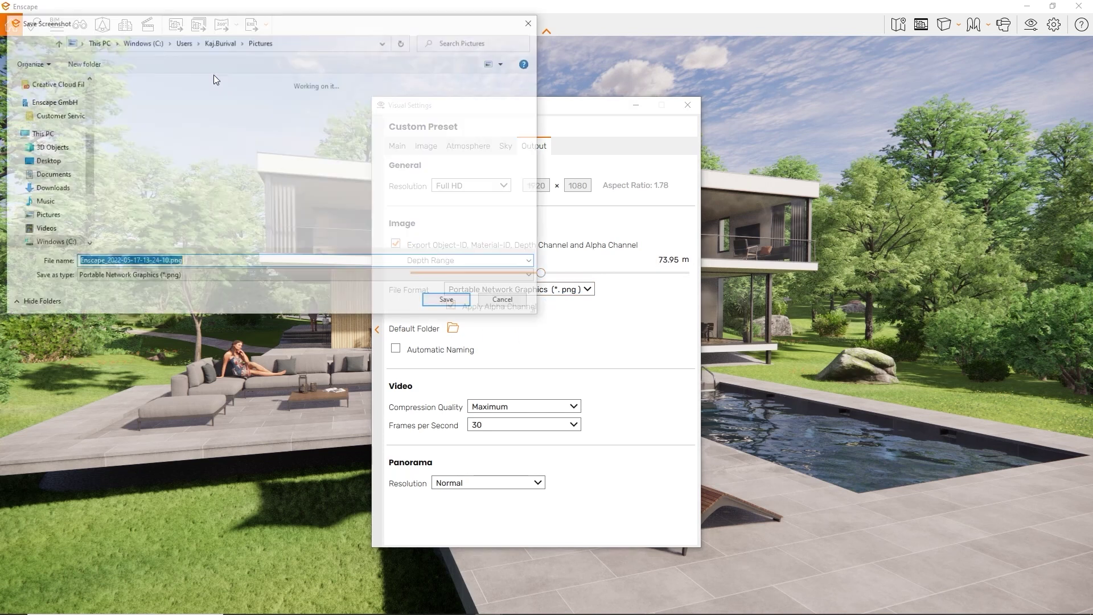
left_click(461, 300)
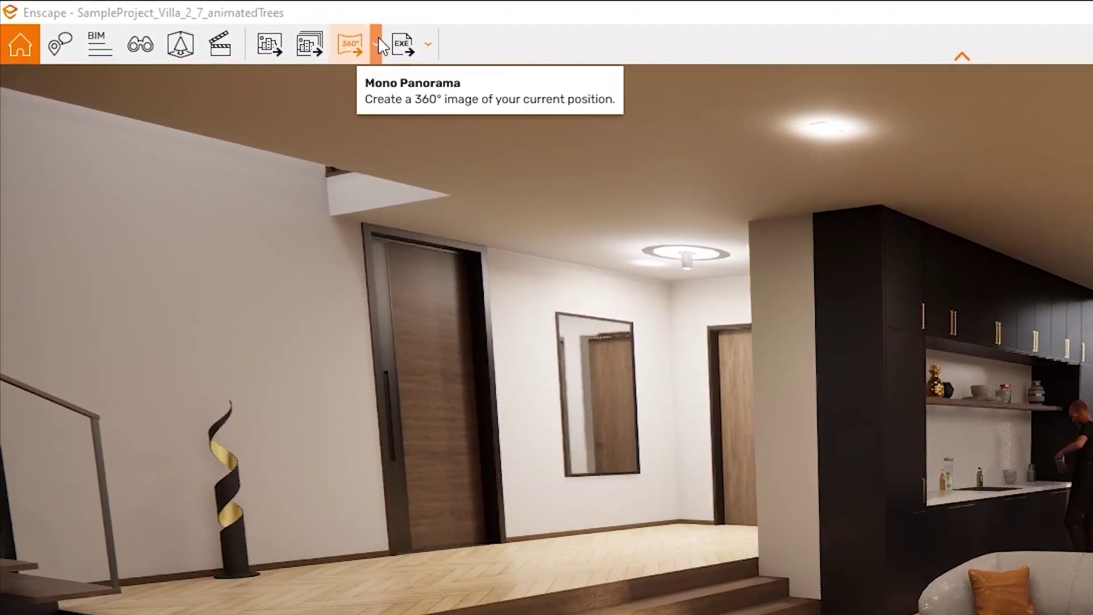
Render a mono 360° panorama of the living room from the current position.
left_click(287, 33)
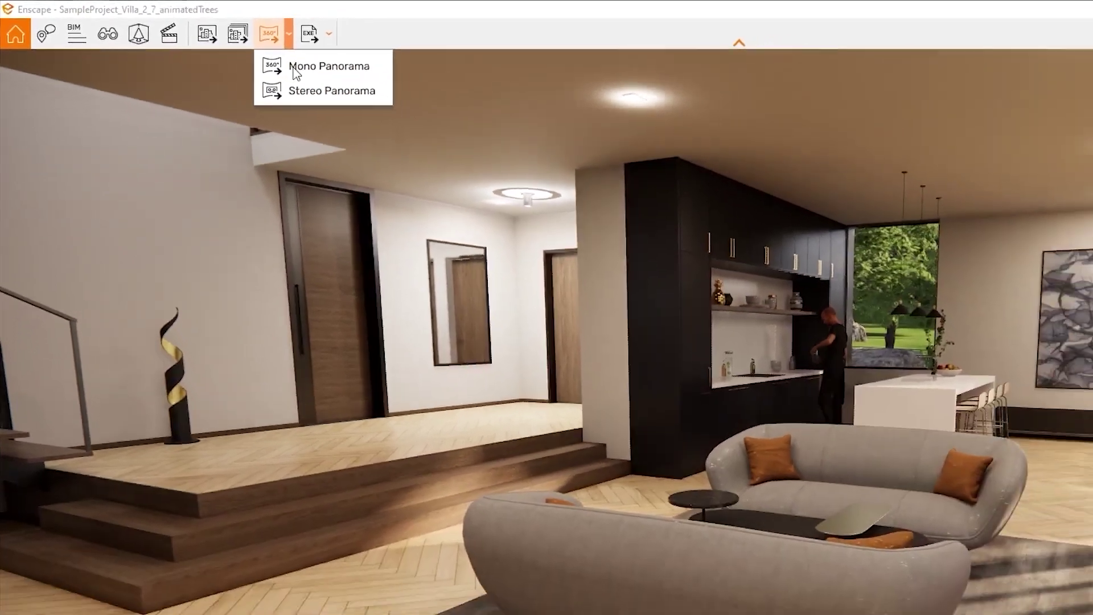
left_click(383, 90)
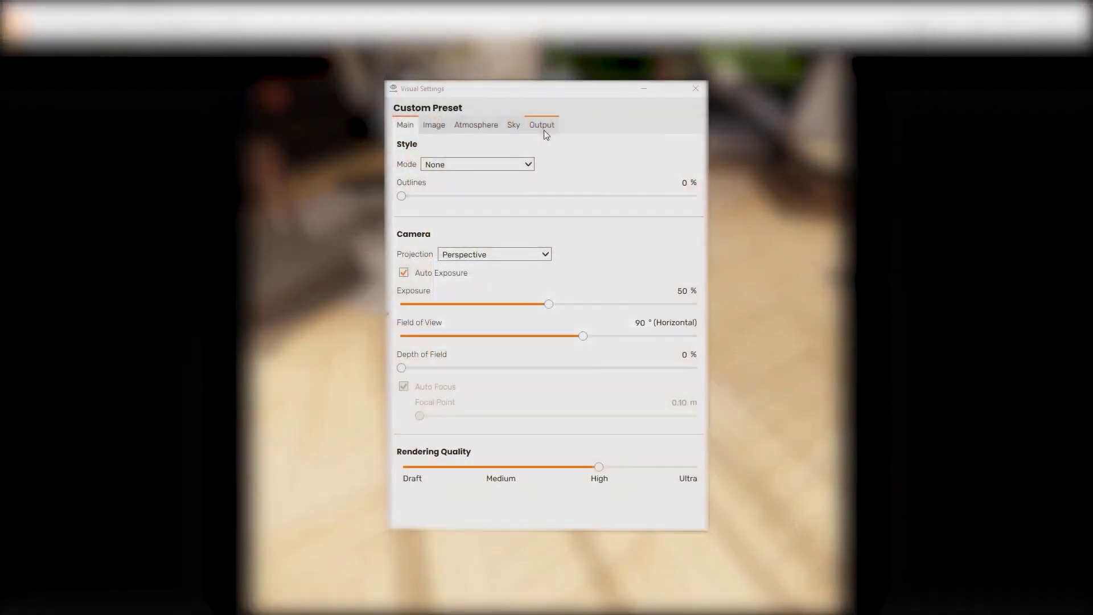
Examine the panorama resolution setting in the output section of the Visual Settings.
left_click(542, 126)
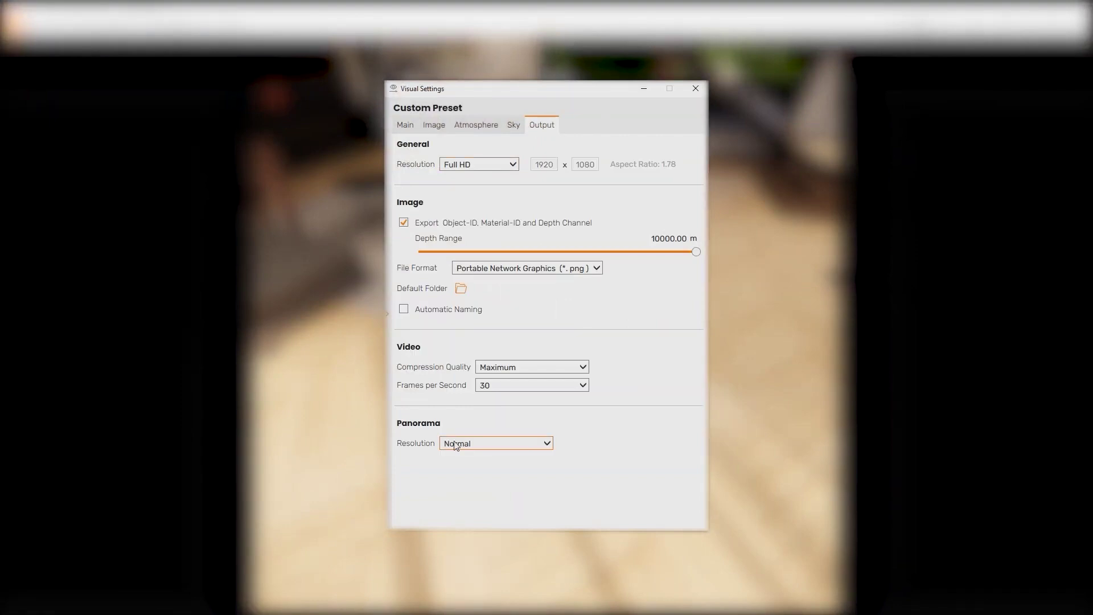
mouse_move(530, 449)
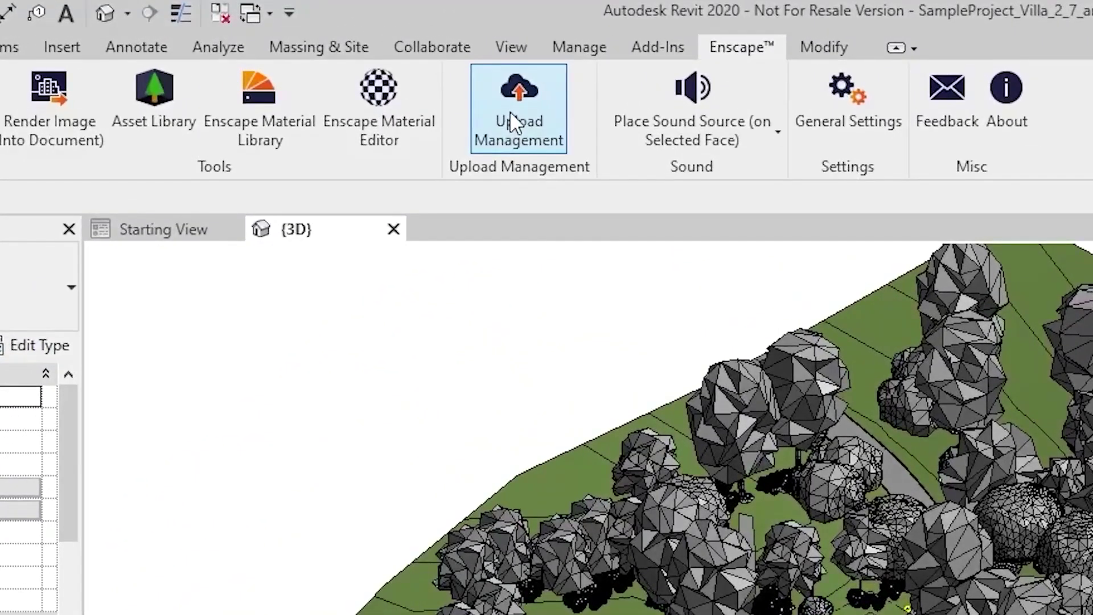
Open Upload Management from Revit and review the panoramas of the listed projects, ending on the SampleProject_Villa_2_7_animatedTrees project.
left_click(510, 110)
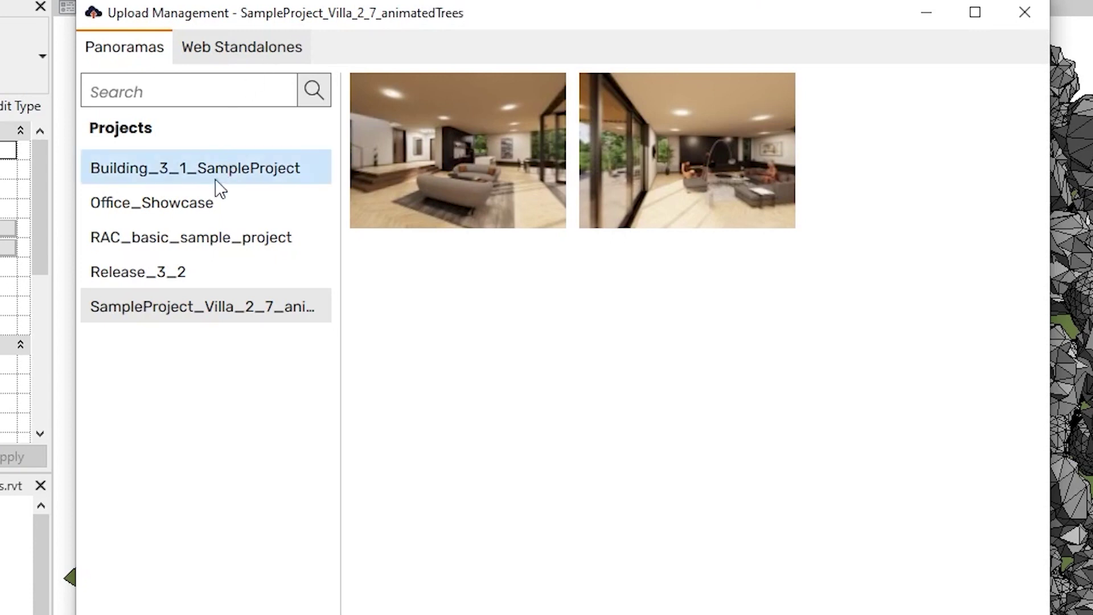
left_click(181, 271)
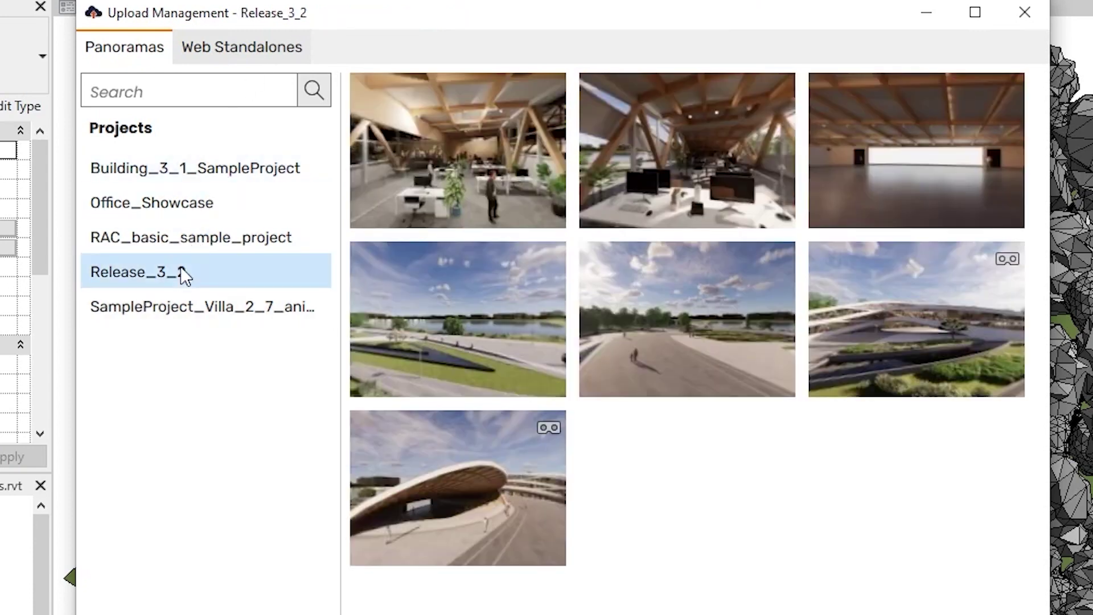
left_click(180, 246)
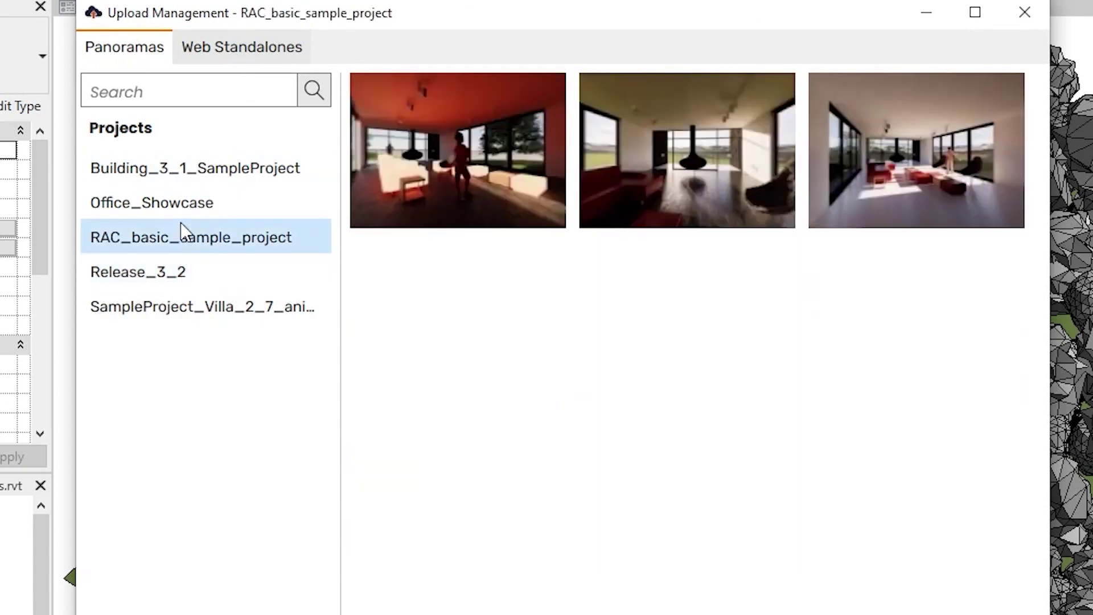
left_click(187, 210)
left_click(201, 175)
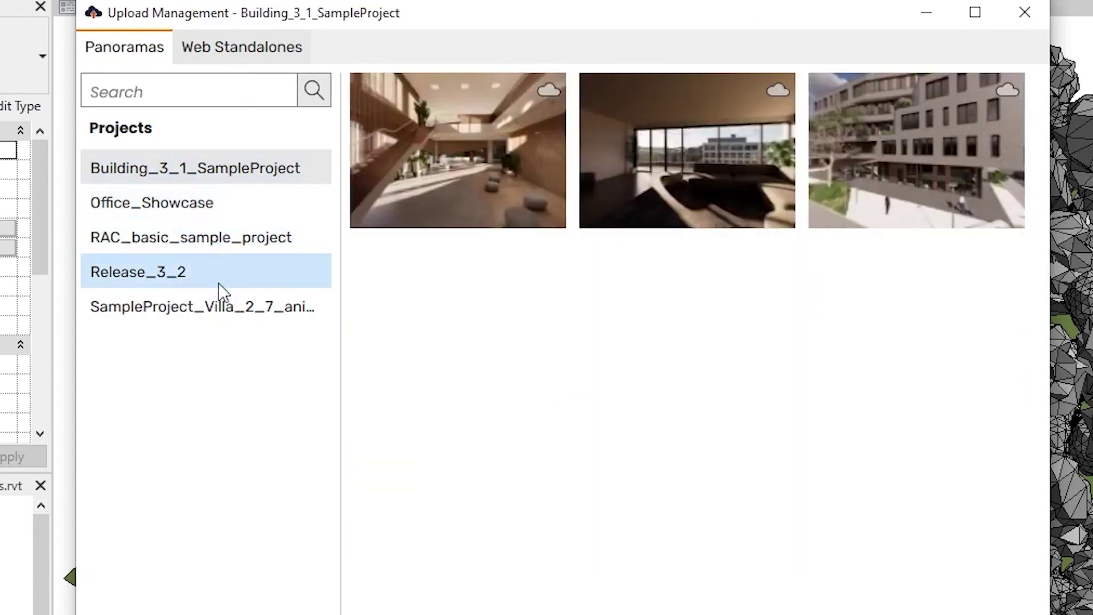
left_click(227, 304)
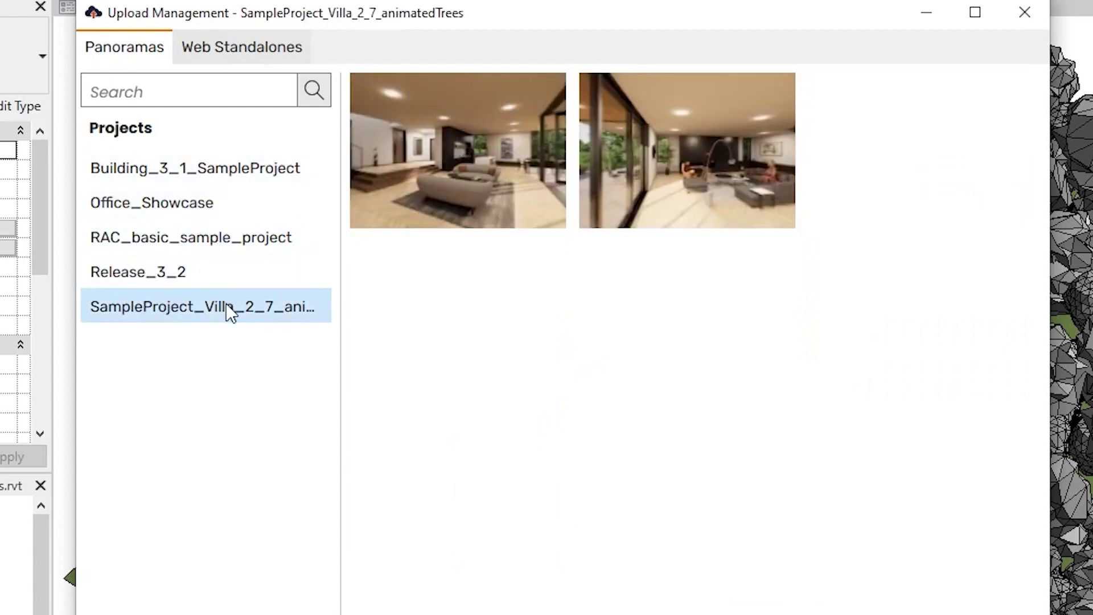
Save the mono living room panorama with the grey sofas to the Pictures folder as a JPEG with the suggested file name.
mouse_move(476, 188)
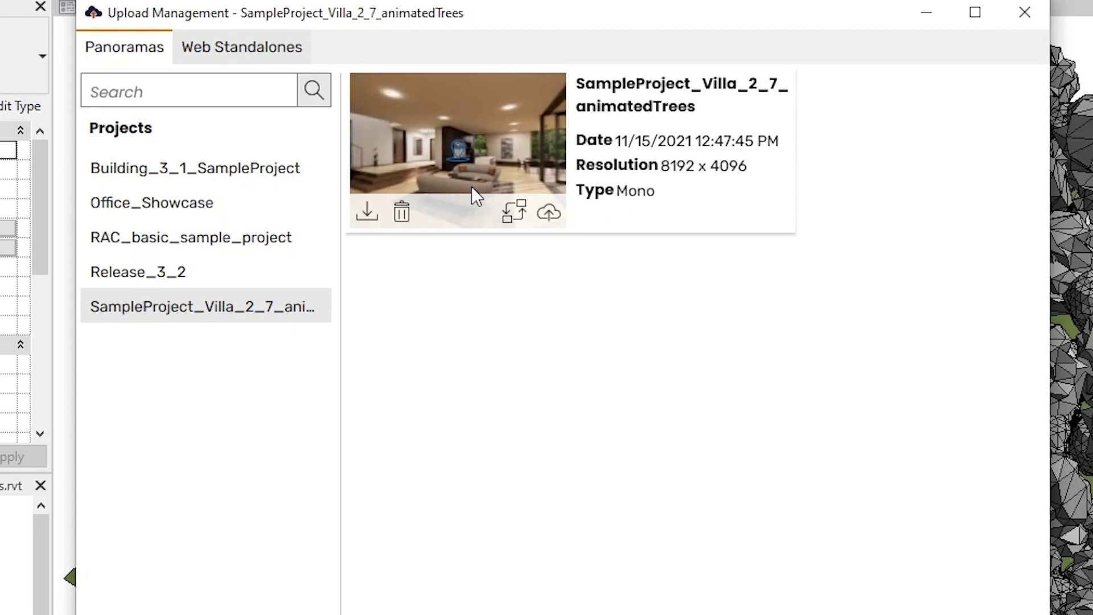
left_click(376, 212)
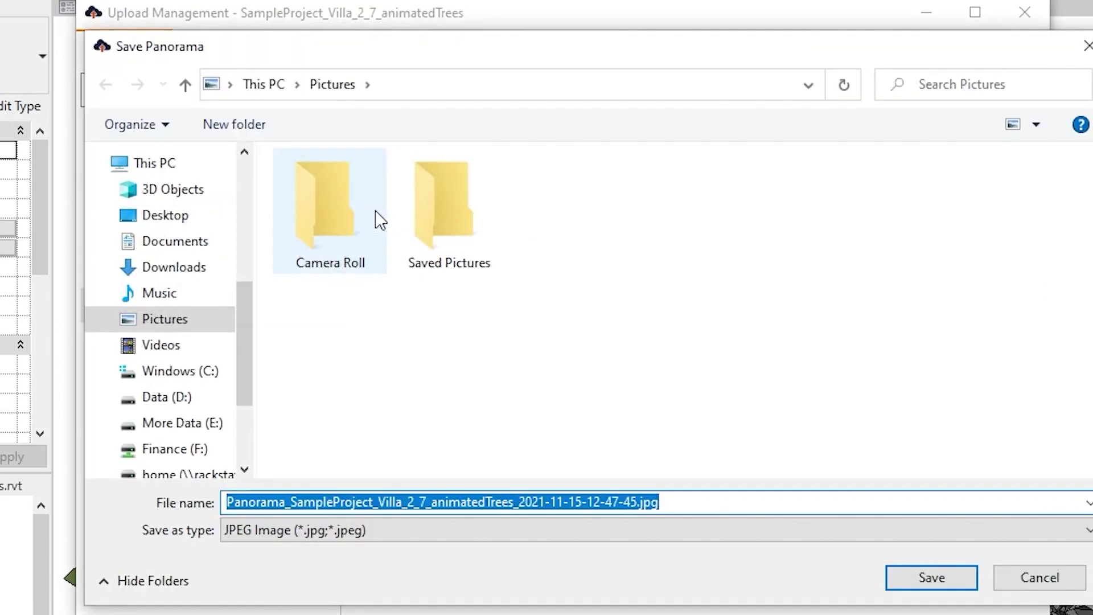
left_click(932, 579)
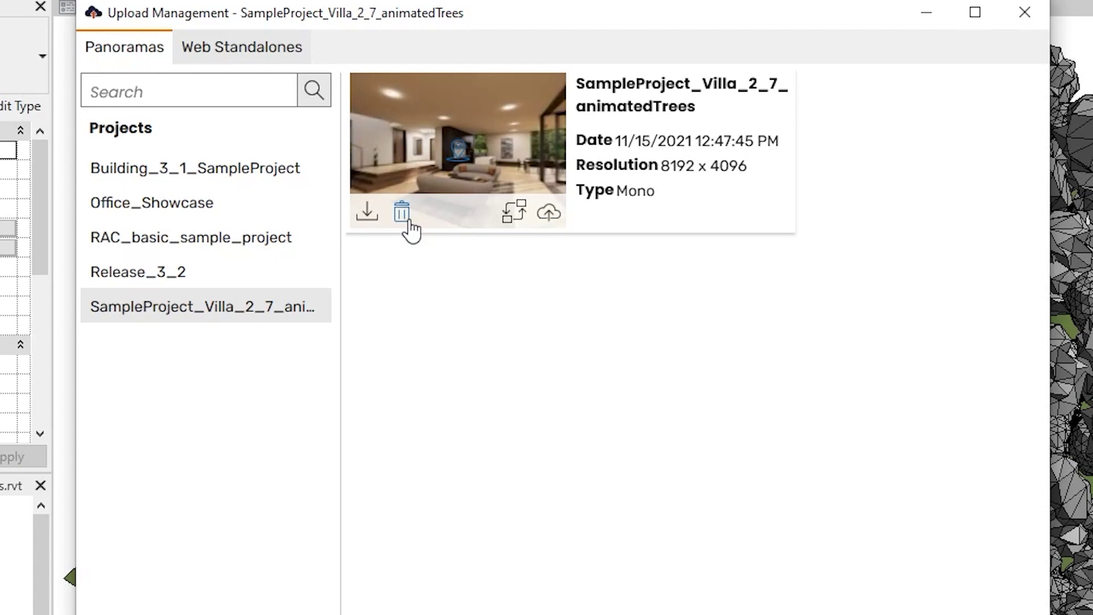
Replace the stereo cloud panorama of the curved-roof building in Release_3_2 with the local villa living room panorama and close the dialog.
left_click(513, 222)
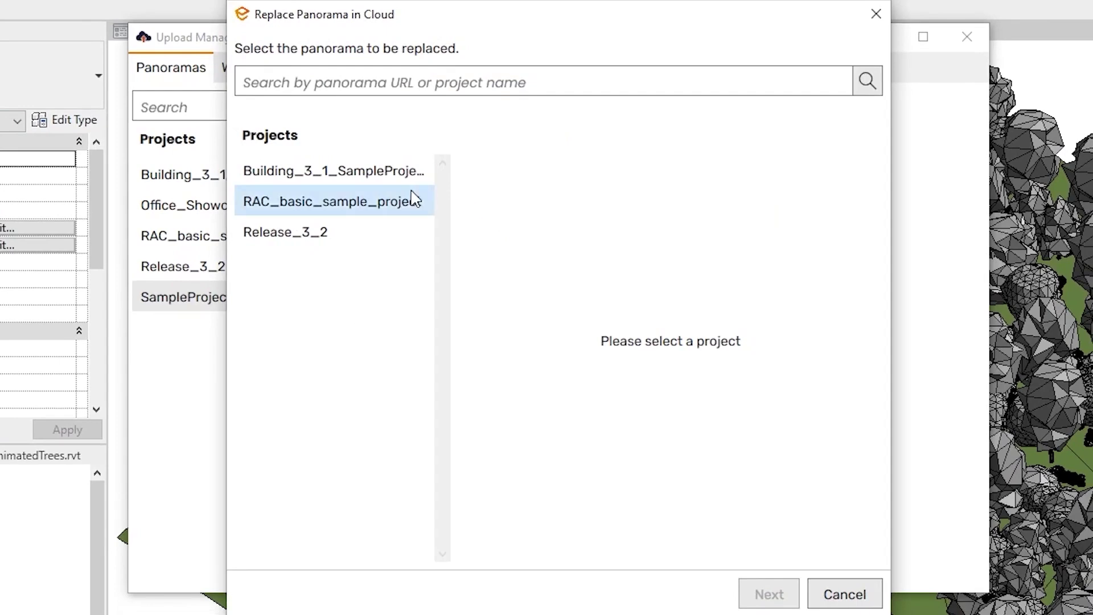
left_click(354, 230)
left_click(569, 395)
left_click(770, 594)
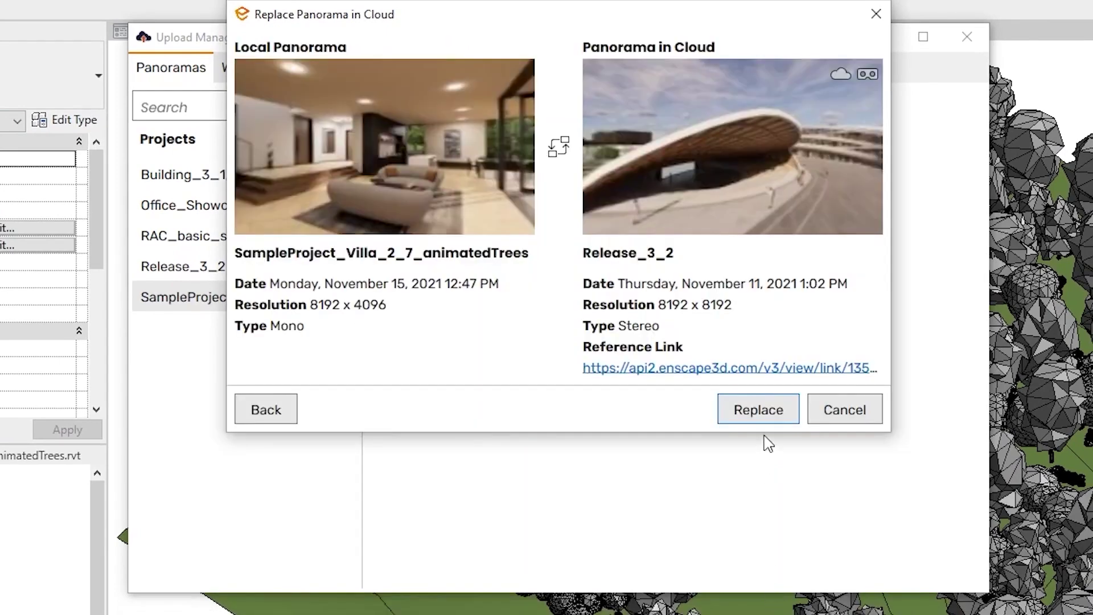
left_click(765, 415)
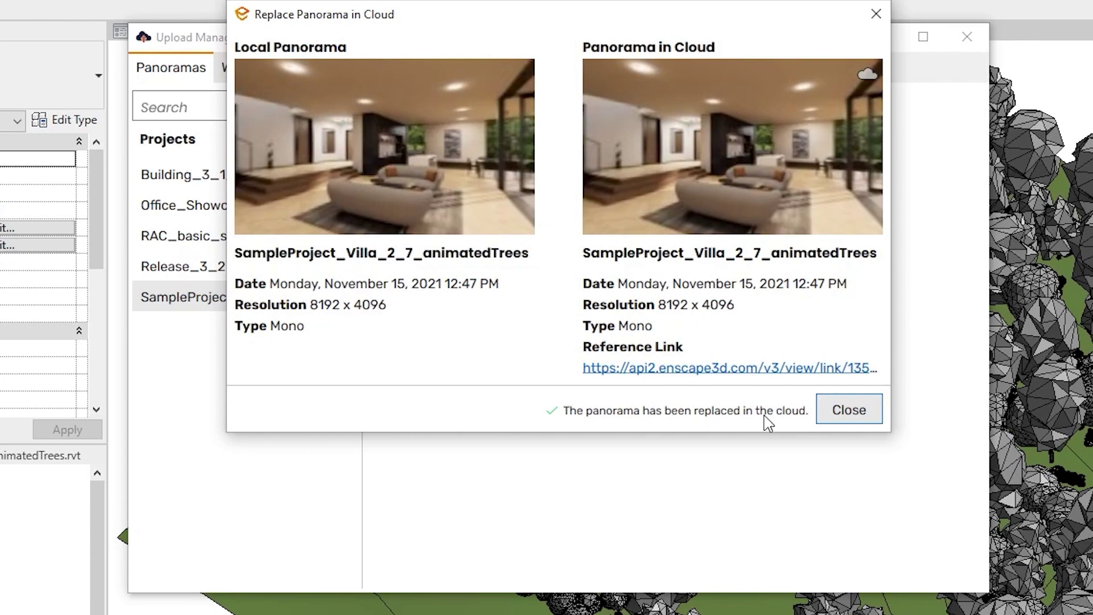
left_click(848, 411)
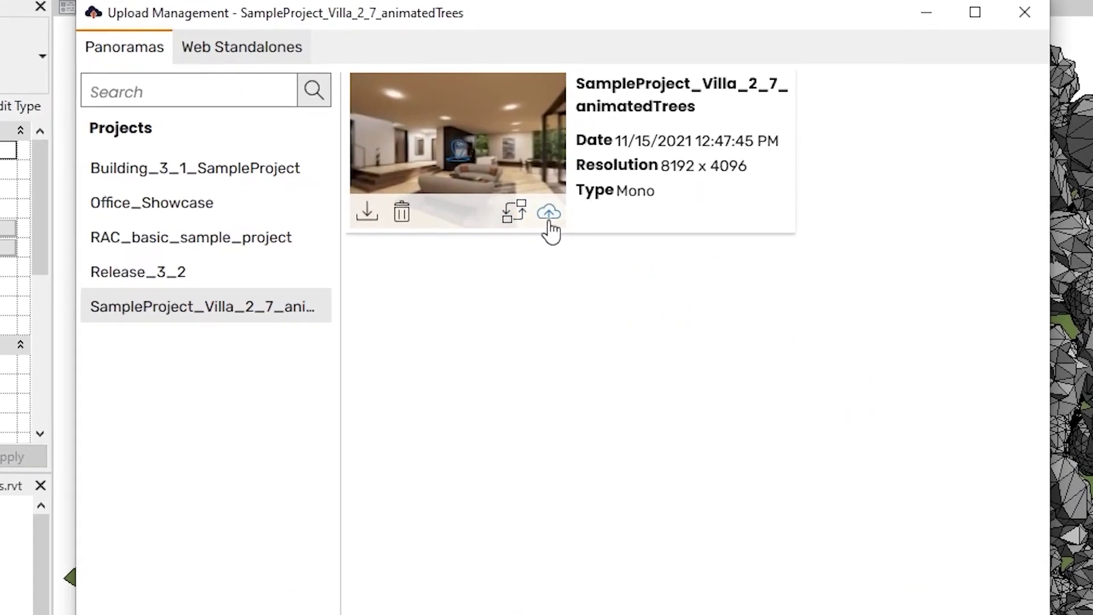
Upload the mono living room panorama of SampleProject_Villa_2_7_animatedTrees to the cloud and open it in the web browser.
left_click(549, 223)
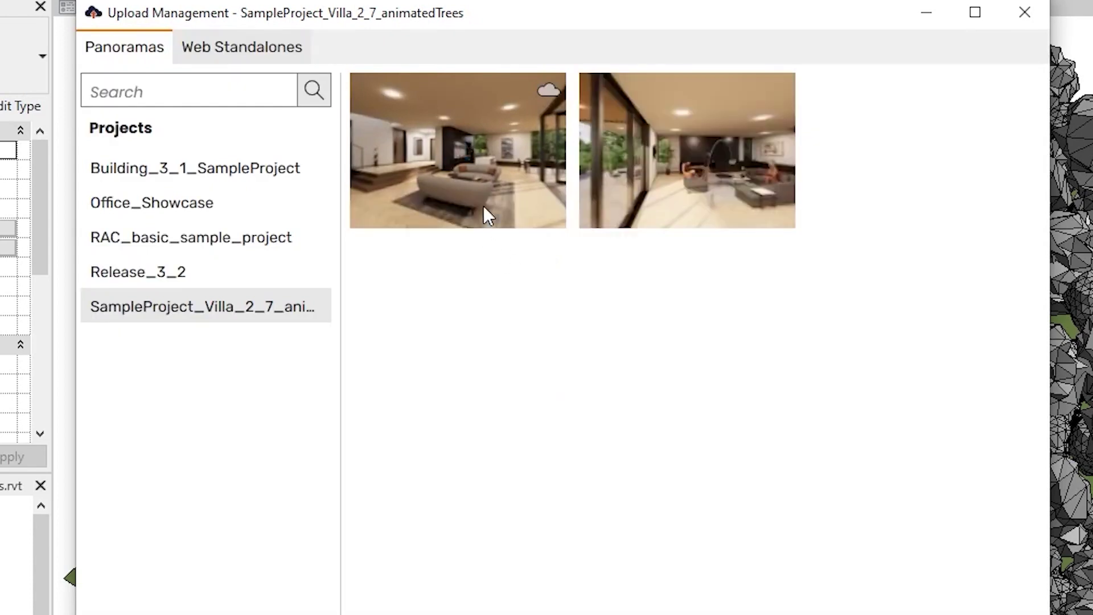
mouse_move(475, 199)
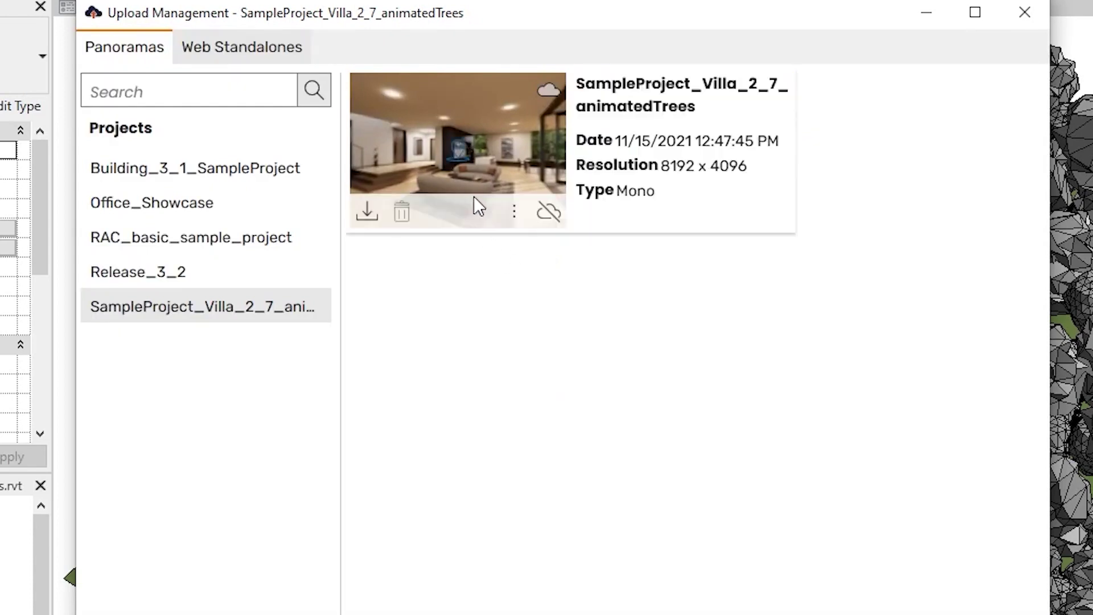
left_click(514, 217)
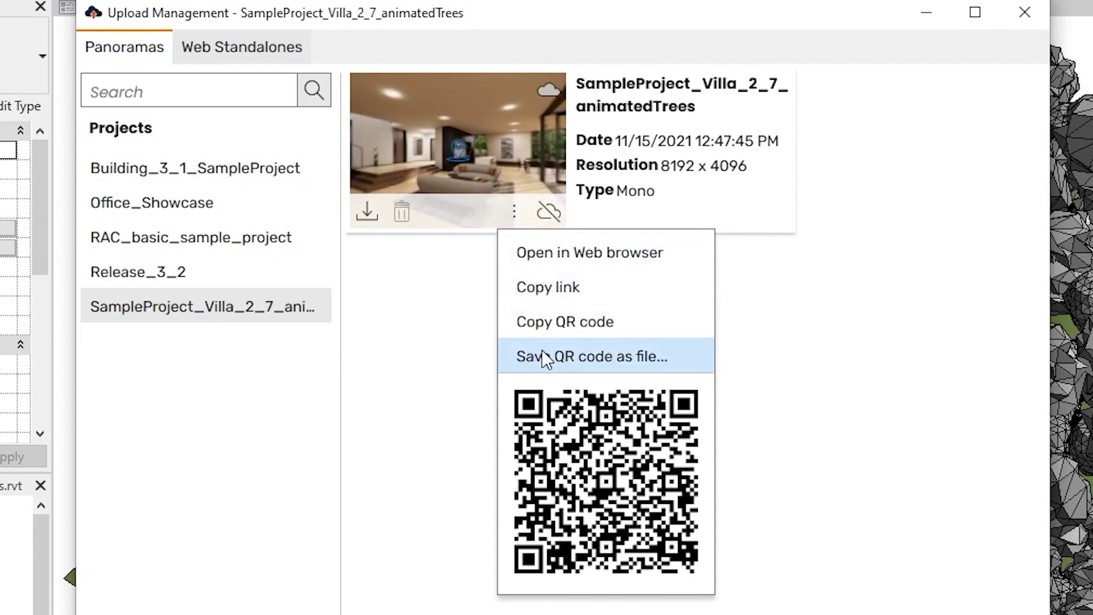
left_click(516, 275)
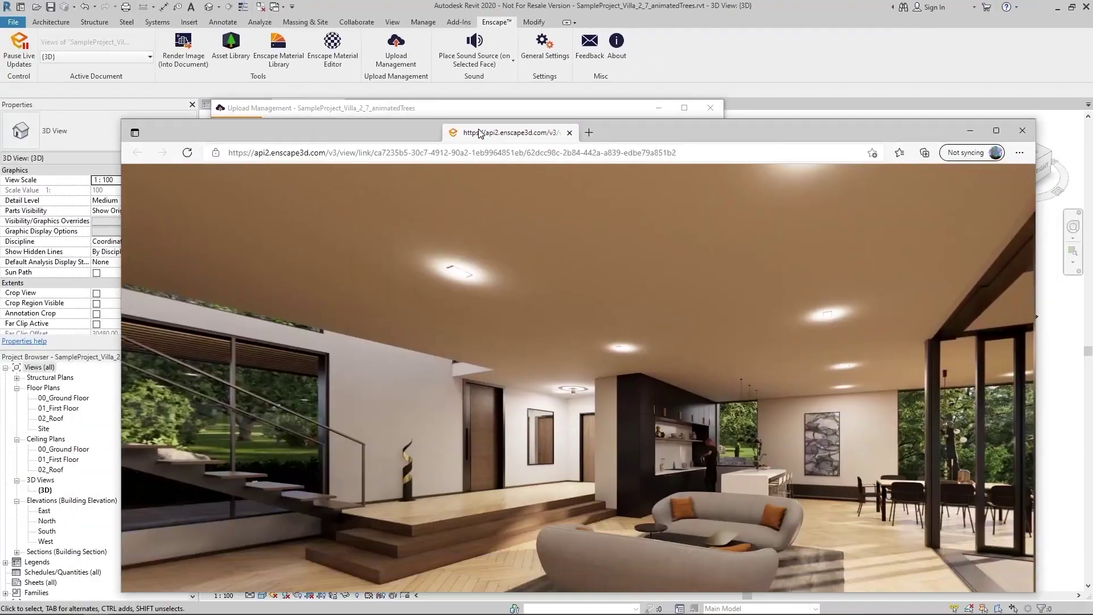
Maximize the browser window, look around the living room panorama, and open the account area of the Enscape website.
left_click_drag(482, 134, 489, 1)
left_click_drag(650, 303, 0, 297)
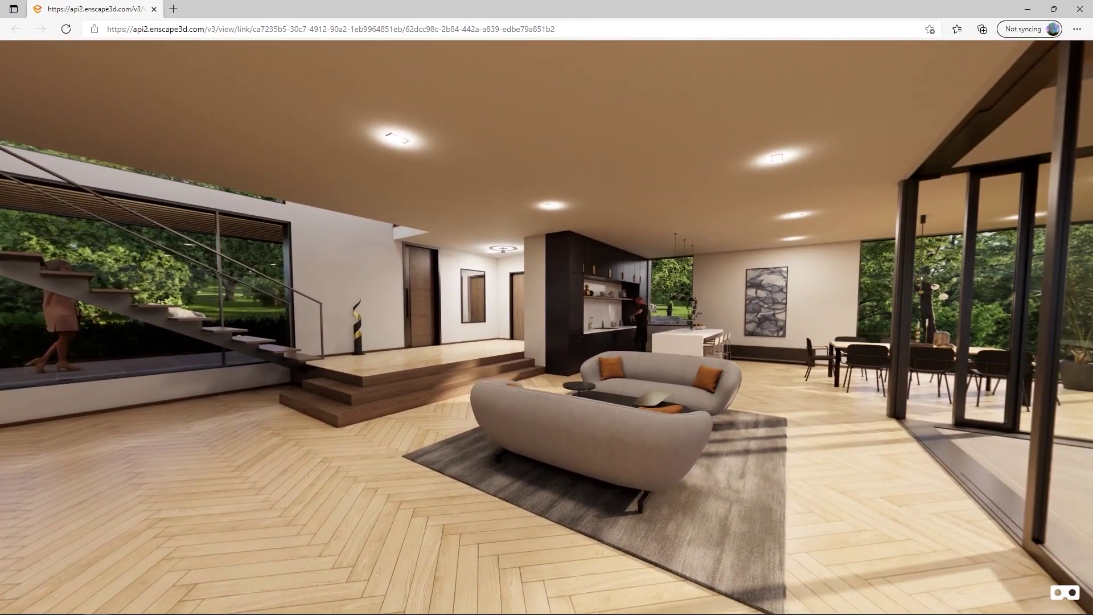
left_click_drag(792, 249, 458, 270)
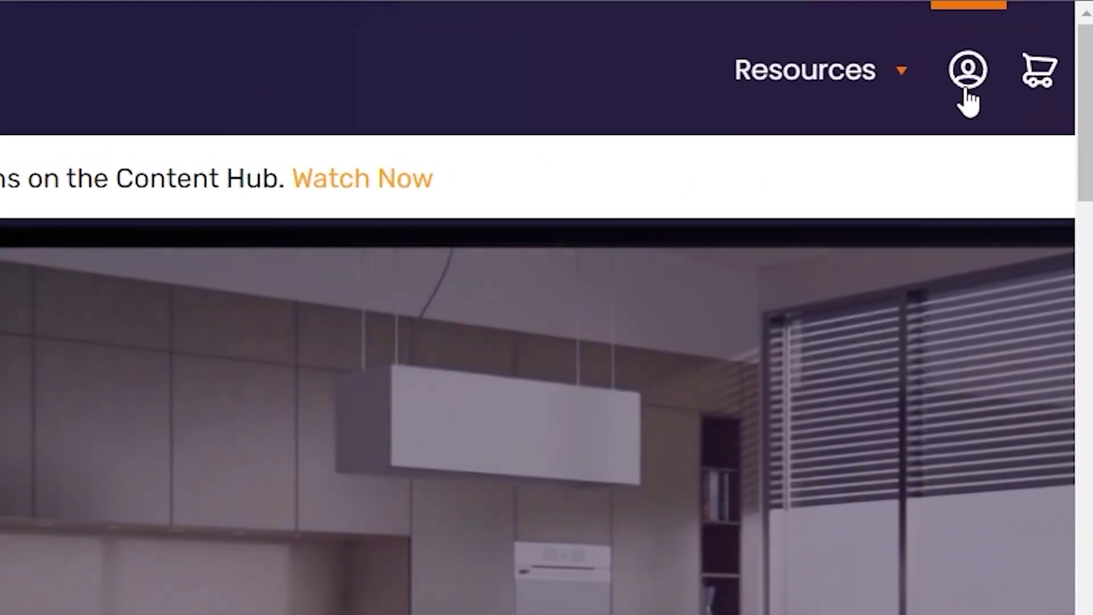
left_click(969, 86)
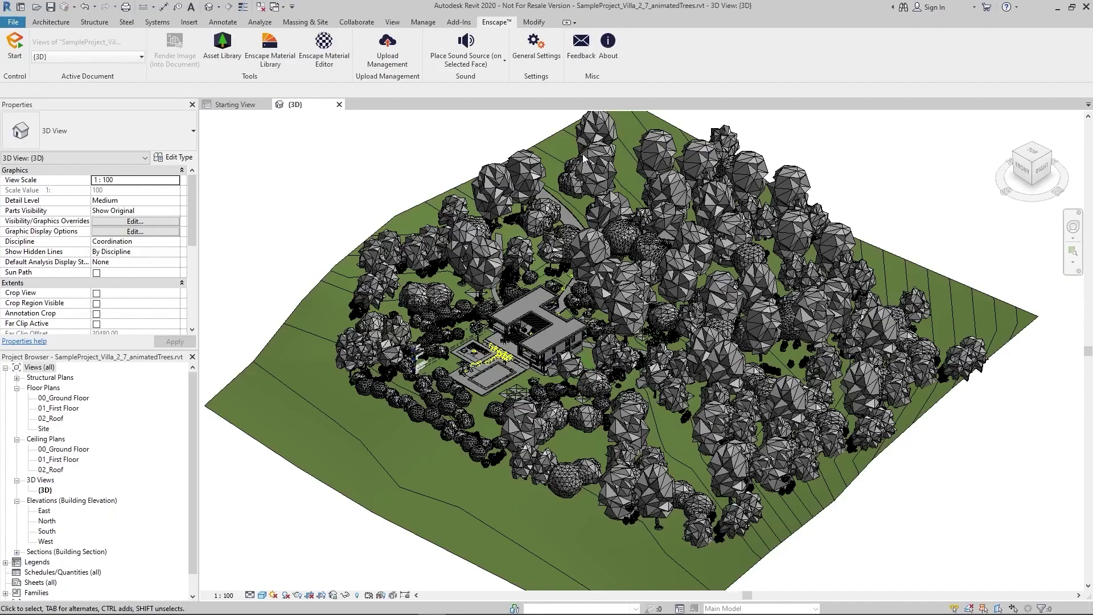
In Revit's Enscape General Settings, log out of the user account under Licensing and Privacy and log in again with the account password.
left_click(536, 49)
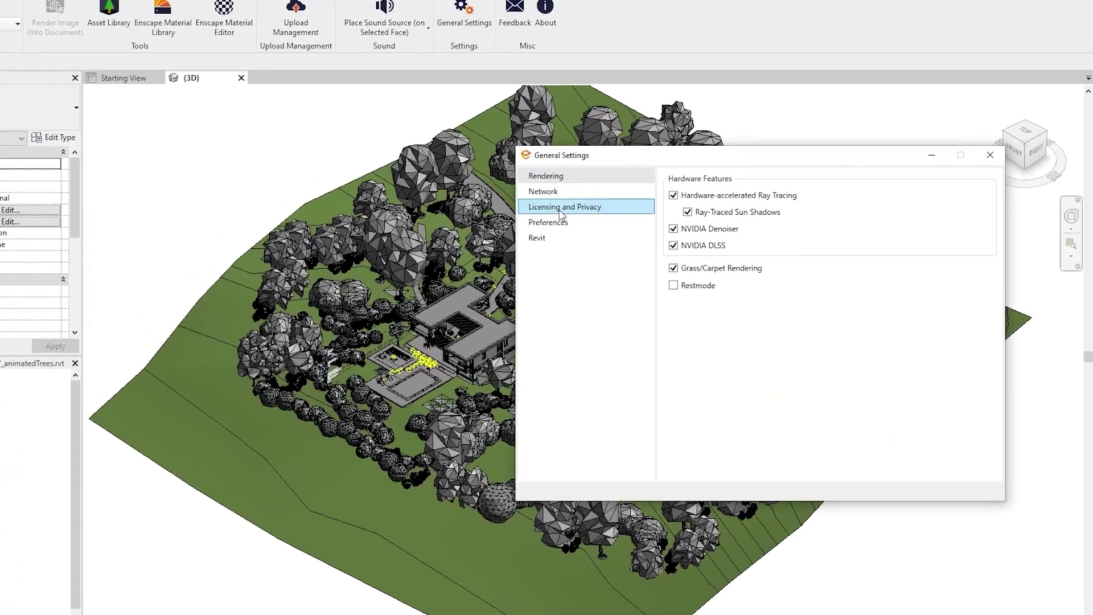
left_click(622, 222)
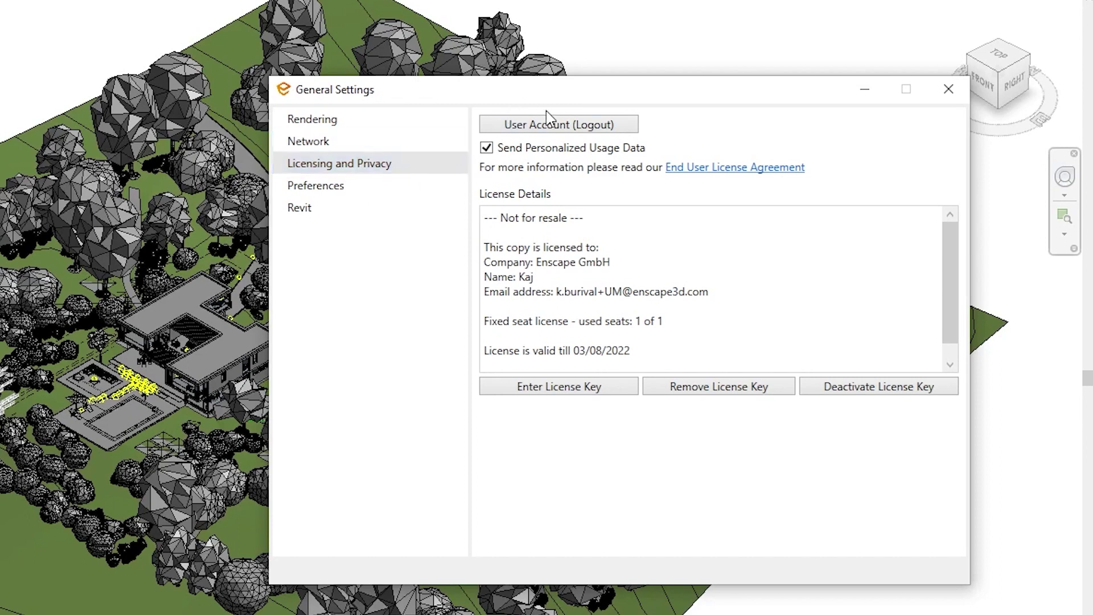
left_click(552, 126)
left_click(595, 125)
left_click_drag(599, 112, 655, 245)
left_click(663, 363)
type("•••••••••••••")
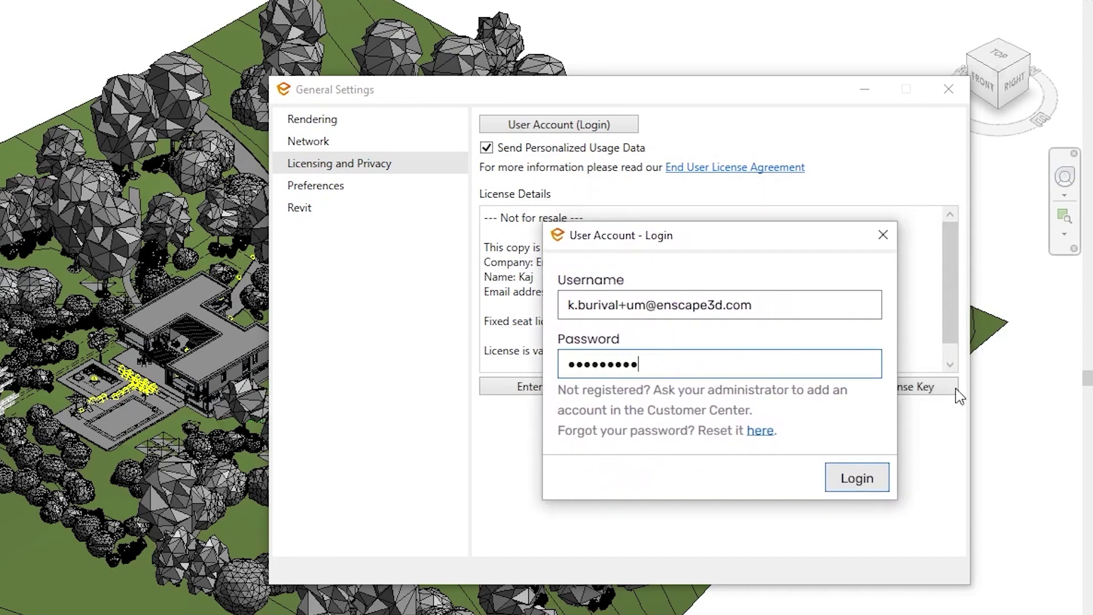
key("Return")
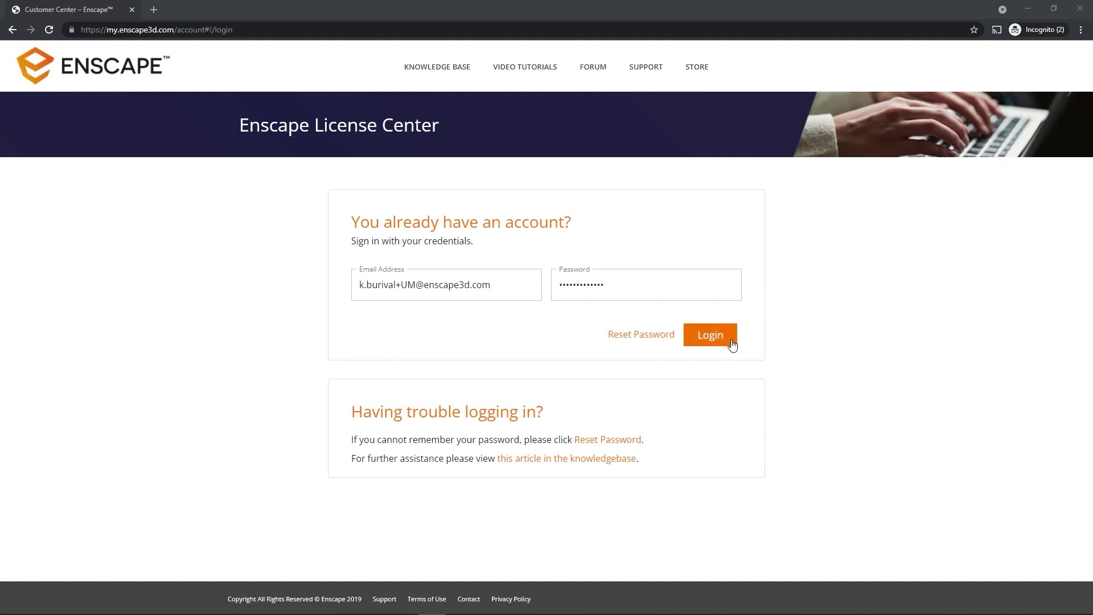
Switch to the Enscape License Center in the browser, sign in with the filled-in credentials, and open the SampleProject_Villa_2_7_animatedTrees folder.
left_click(730, 342)
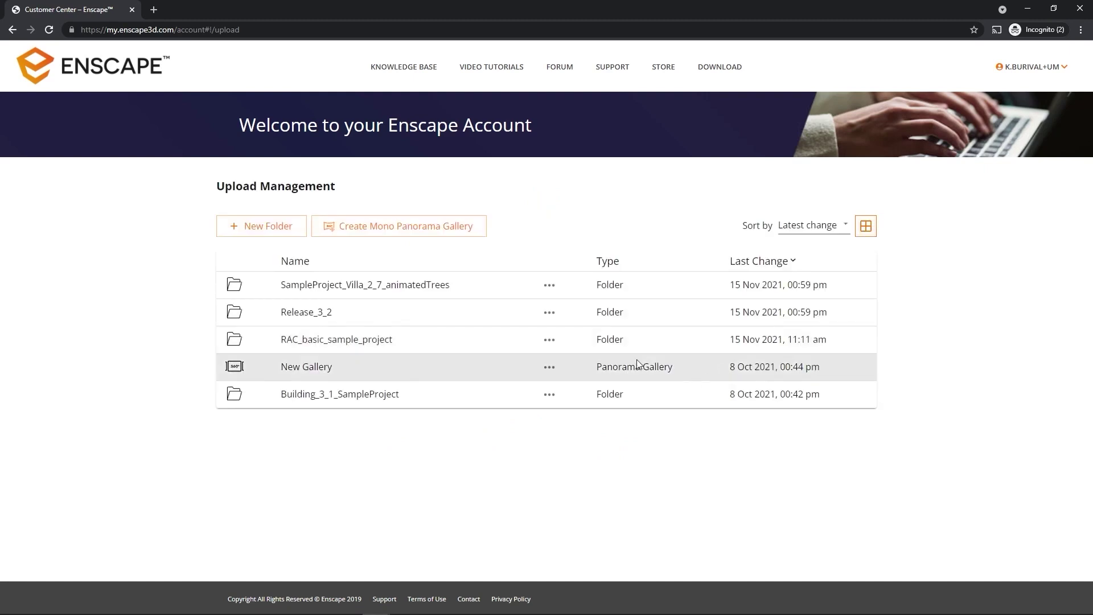
left_click(393, 293)
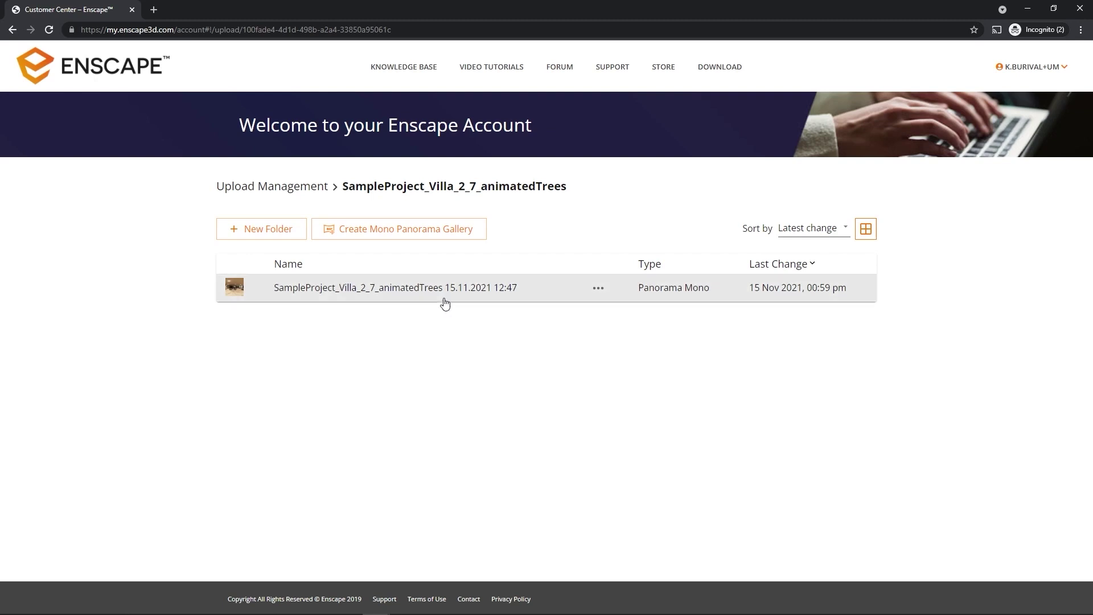
Examine the share options and other available actions of the uploaded mono panorama without changing anything.
left_click(598, 289)
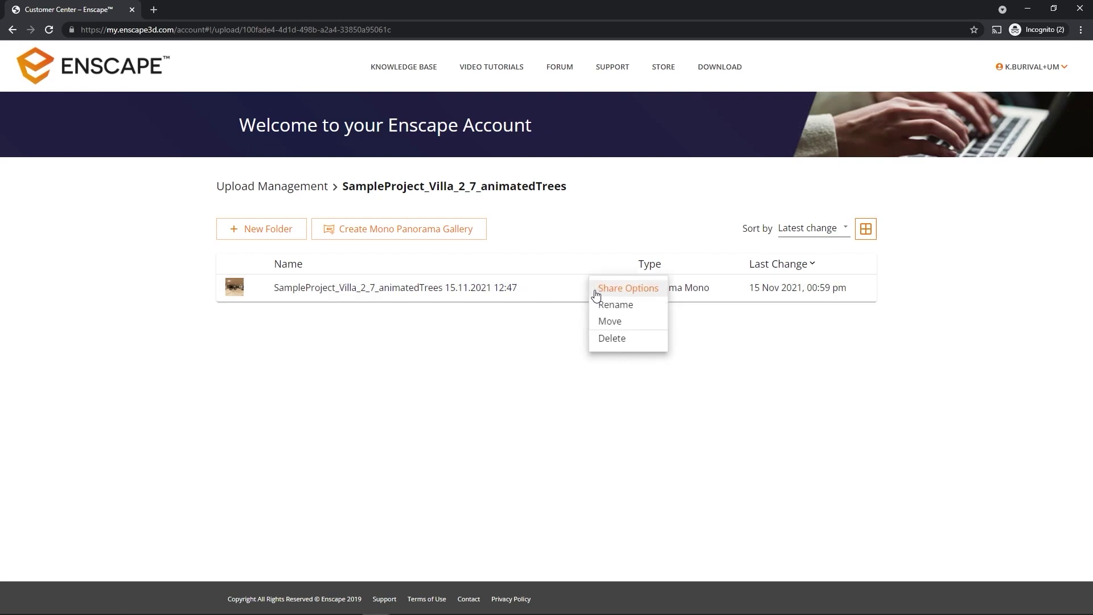
left_click(636, 298)
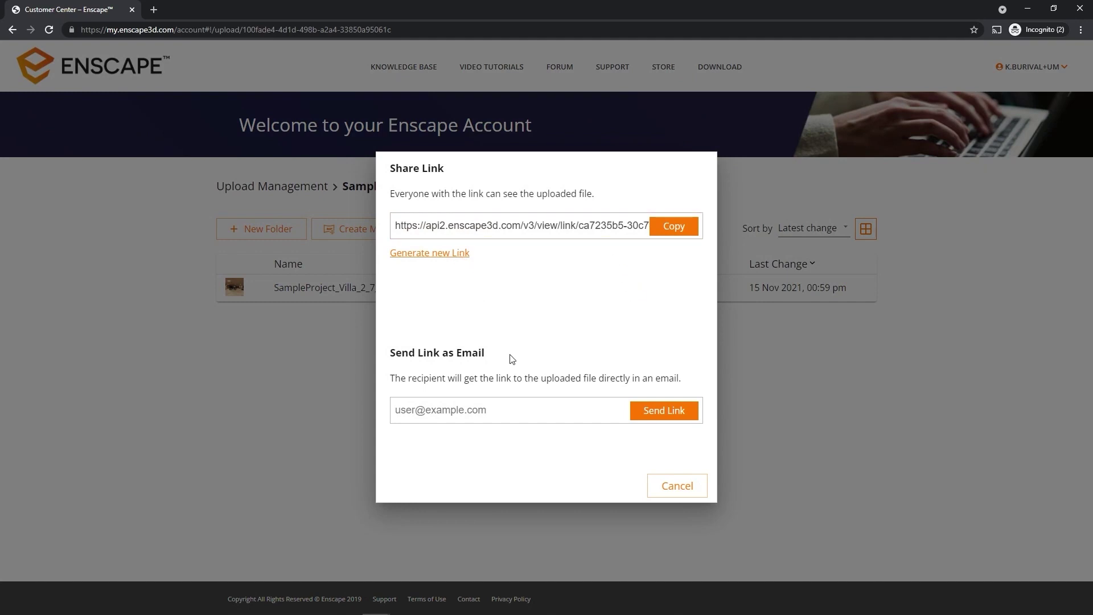
left_click(673, 490)
left_click(594, 291)
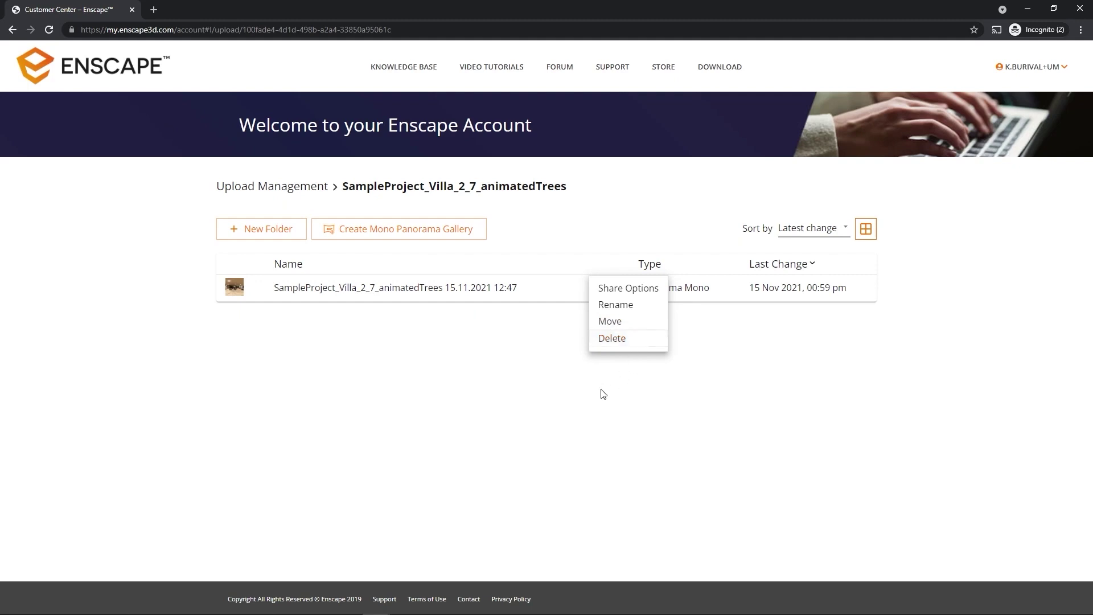
left_click(558, 399)
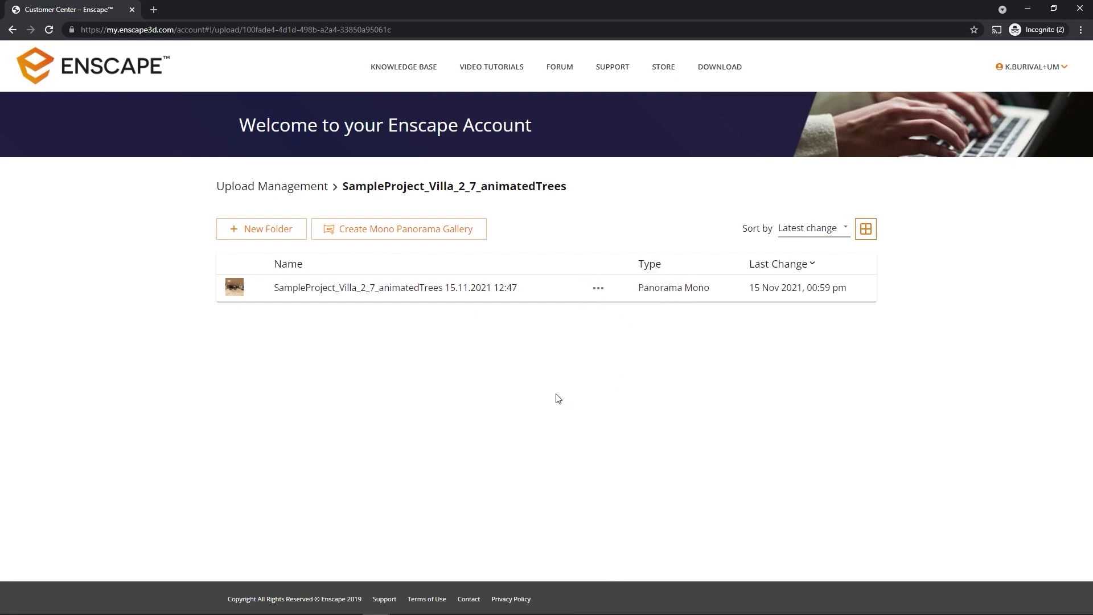
Create a folder named Sub-Folder inside the SampleProject_Villa_2_7_animatedTrees folder.
left_click(274, 234)
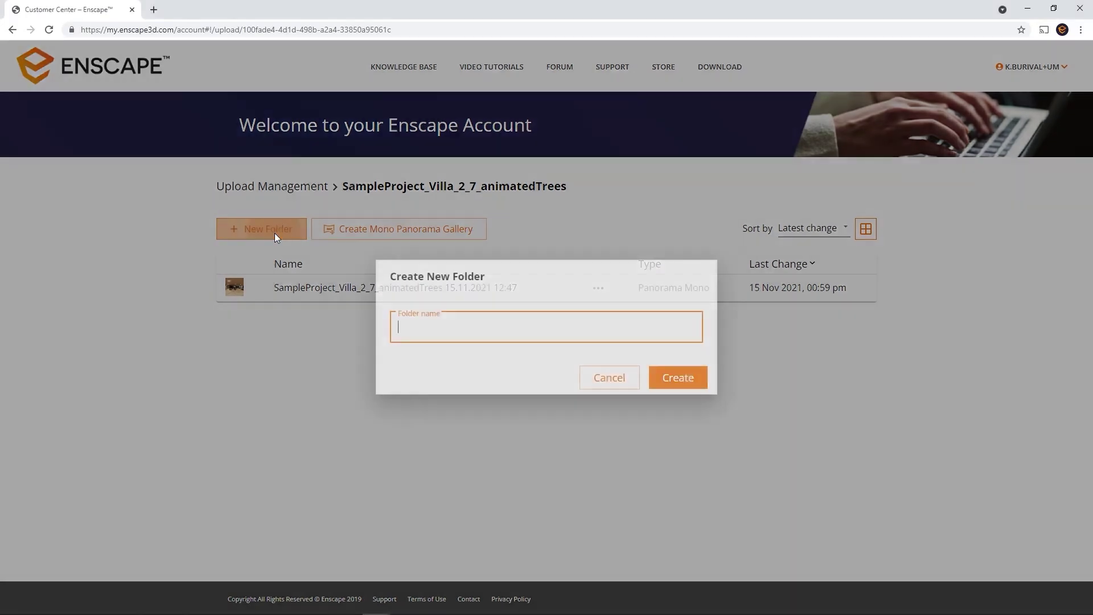
type("Sub-Fold")
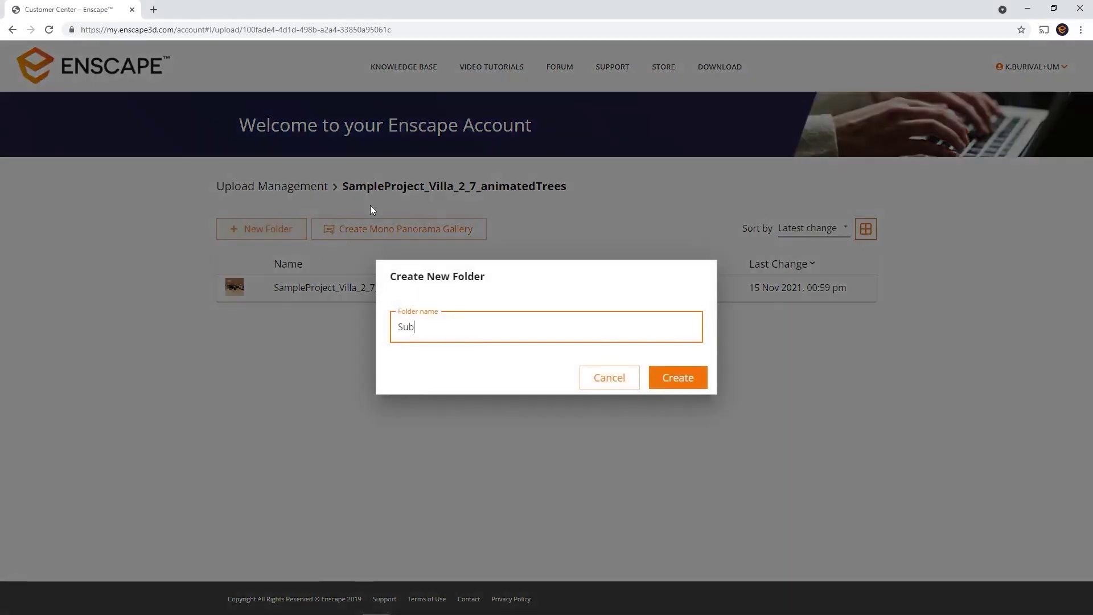
type("er")
key("Return")
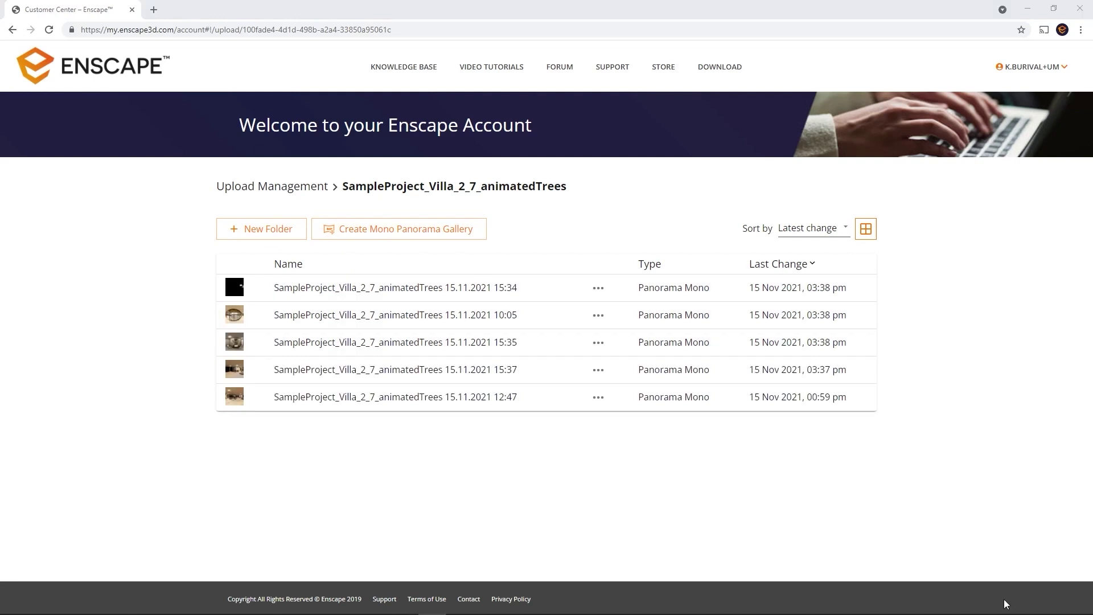
Create a mono panorama gallery from all five SampleProject_Villa_2_7_animatedTrees panoramas and start editing it.
left_click(444, 231)
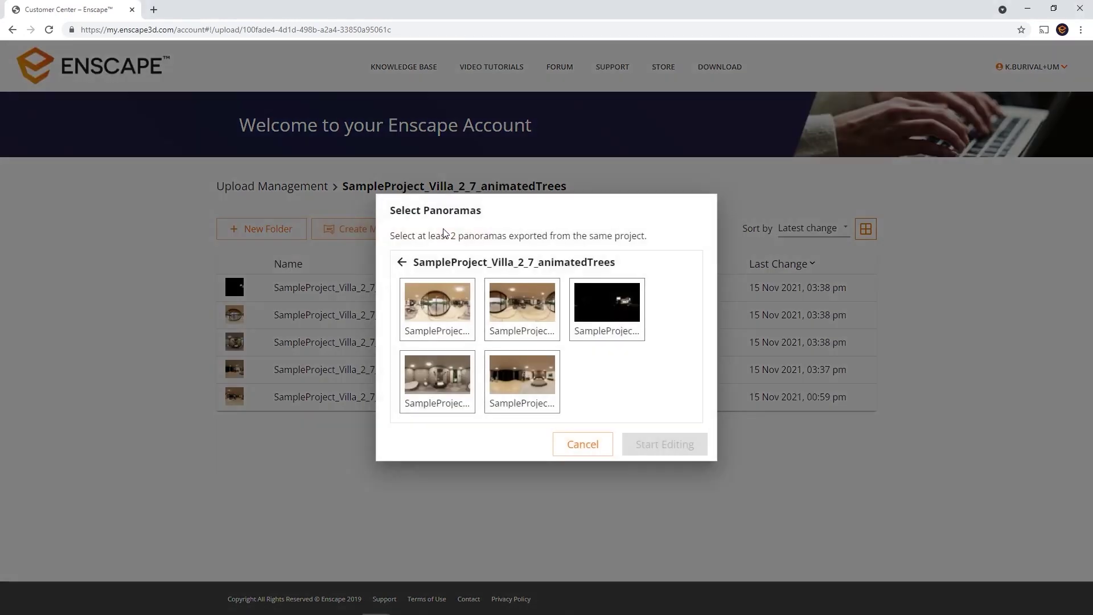
left_click(438, 324)
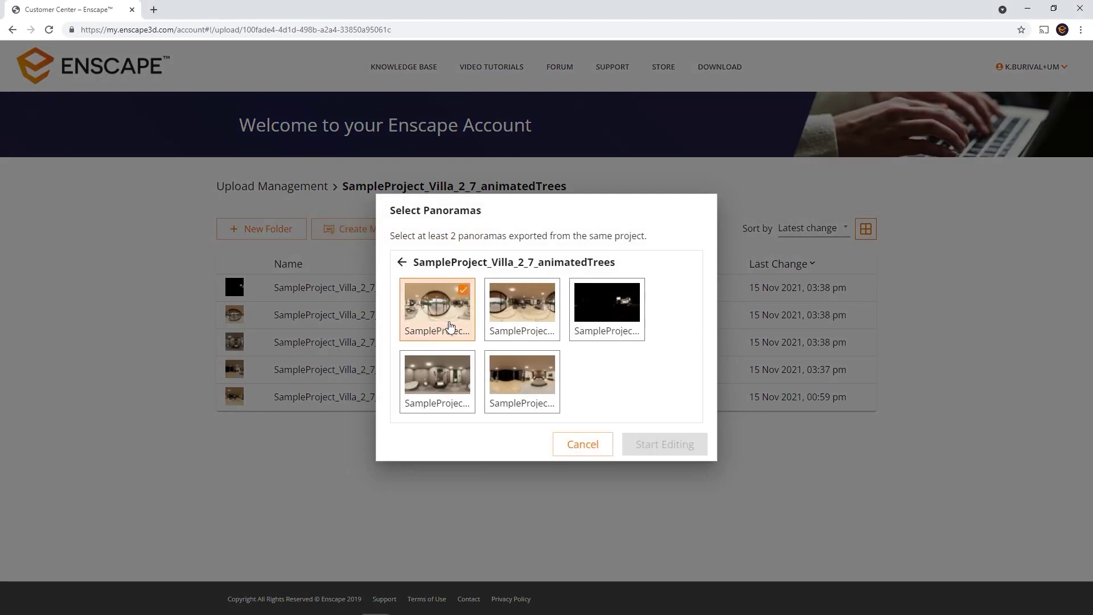
left_click(521, 324)
left_click(601, 326)
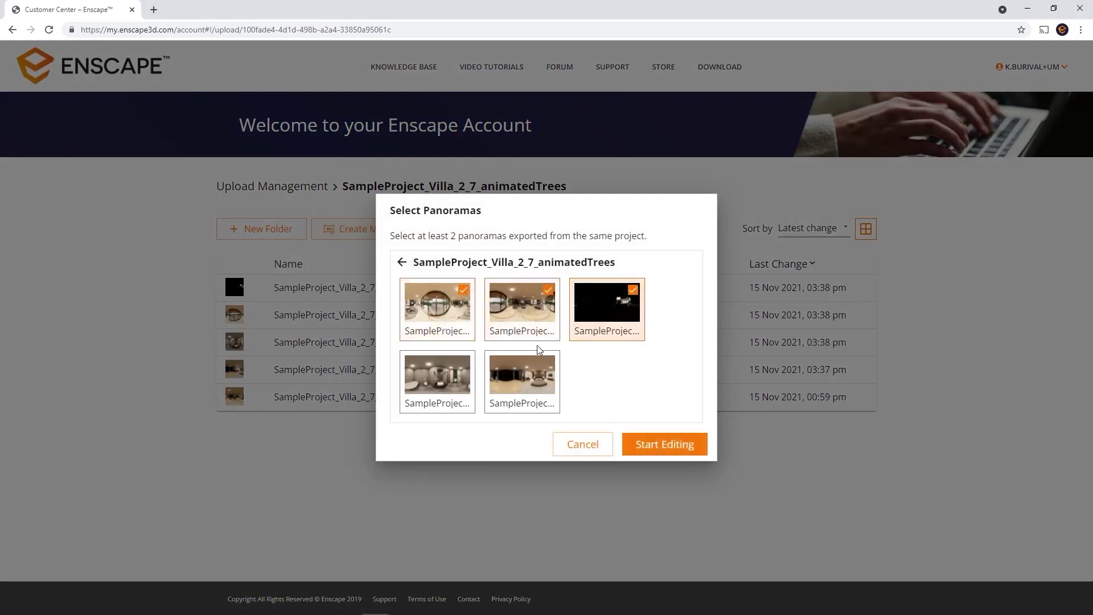
left_click(459, 390)
left_click(533, 389)
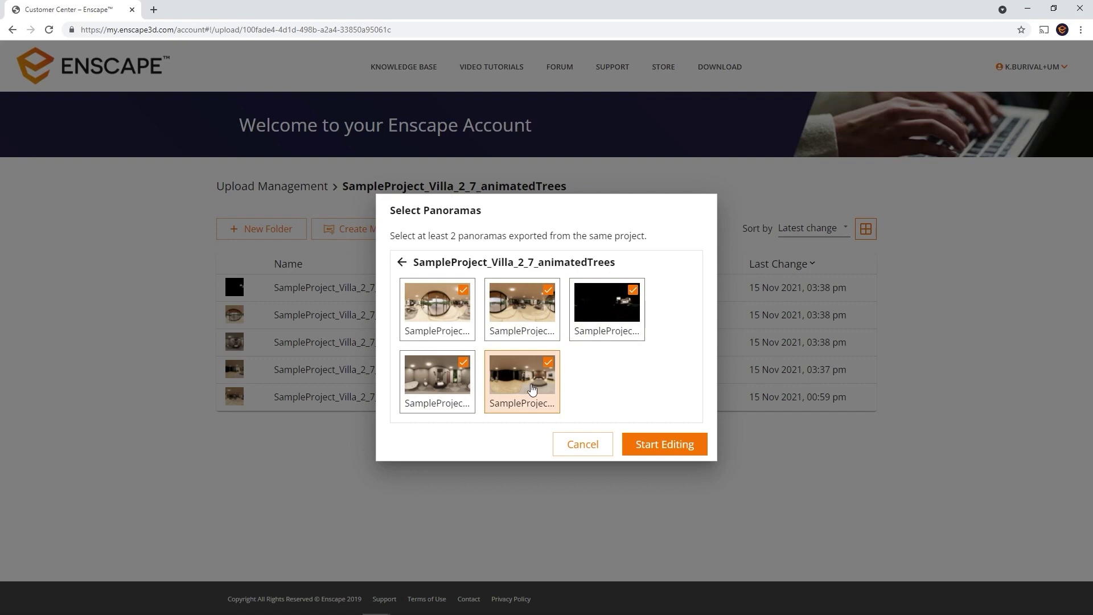
left_click(679, 456)
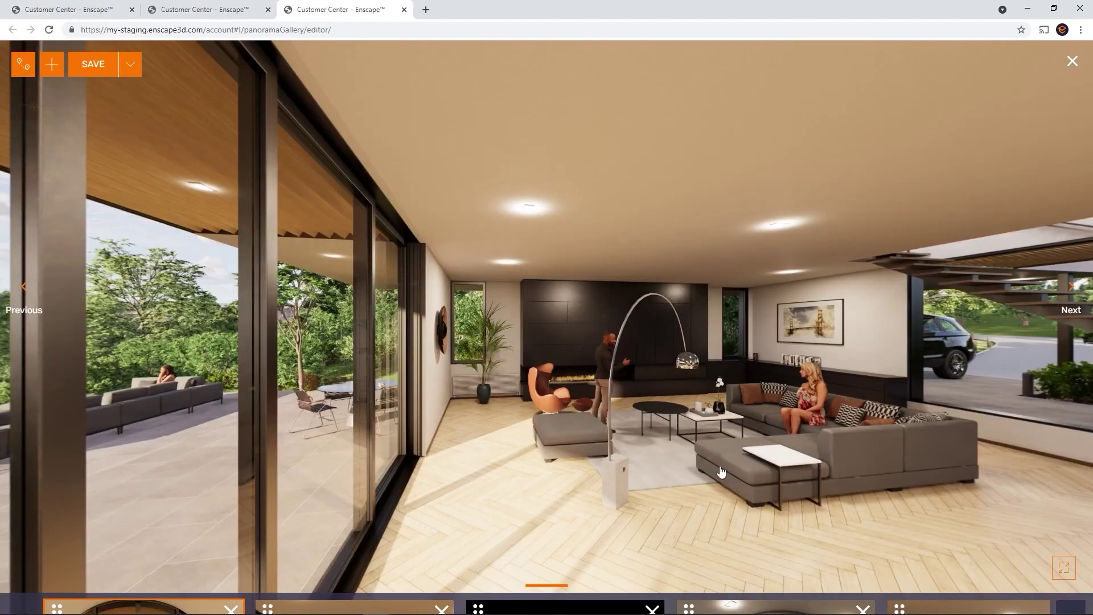
Reorder the gallery so the dark panorama precedes the living room and the bedroom precedes the bathroom, and remove the glazed-front panorama.
left_click_drag(754, 453, 586, 416)
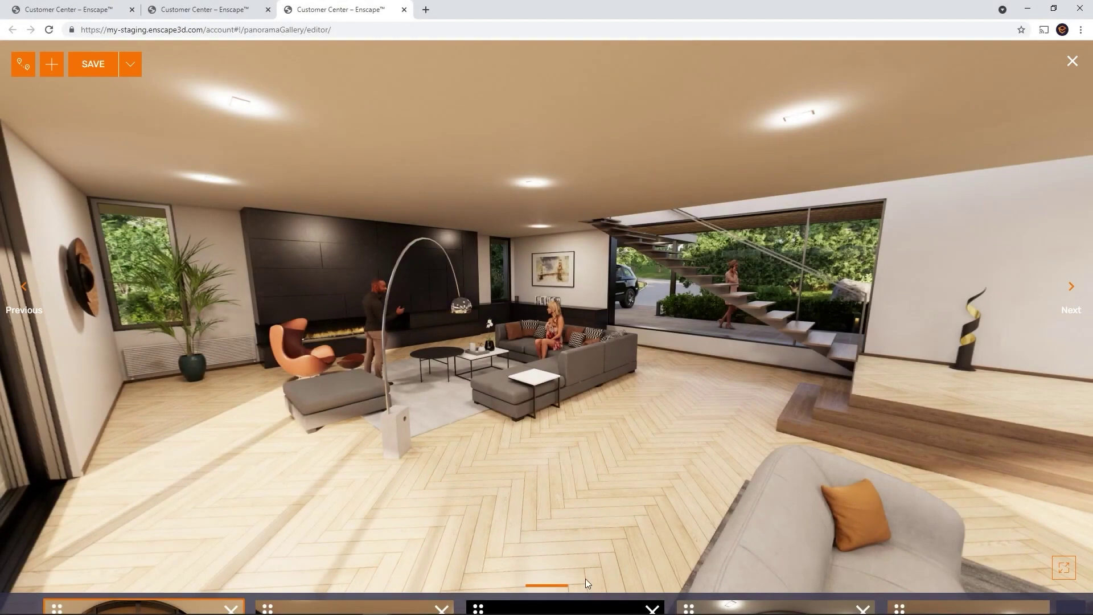
mouse_move(590, 605)
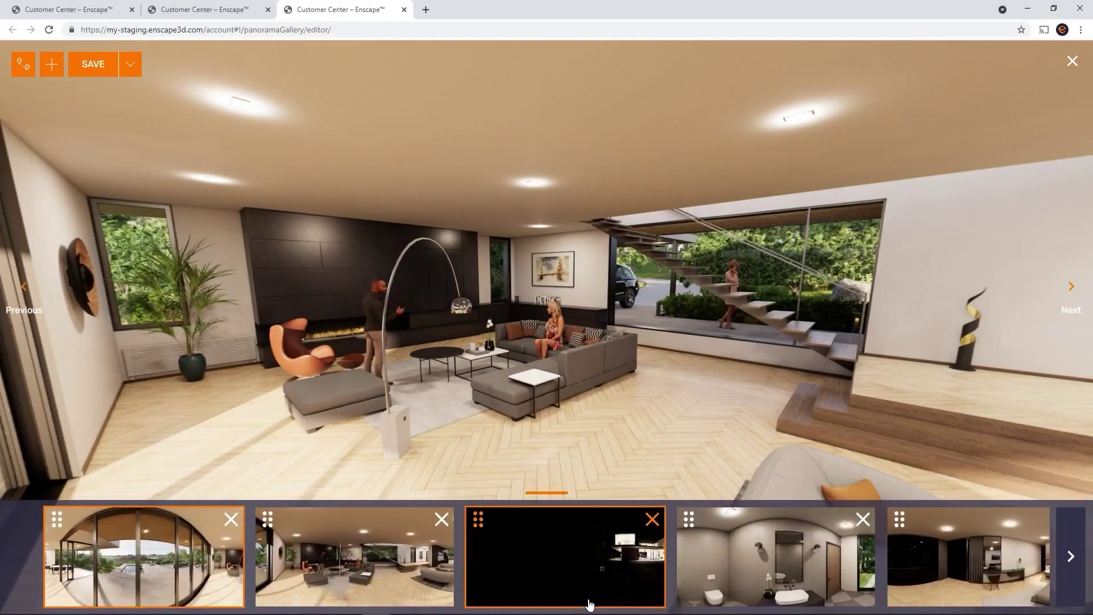
left_click_drag(269, 518, 664, 547)
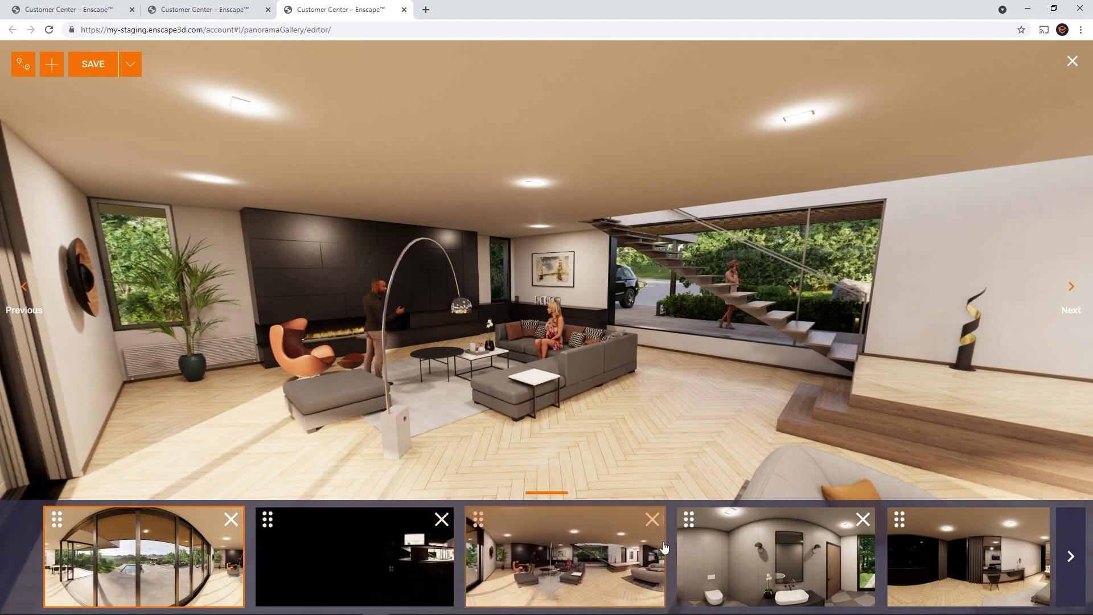
left_click_drag(904, 519, 675, 515)
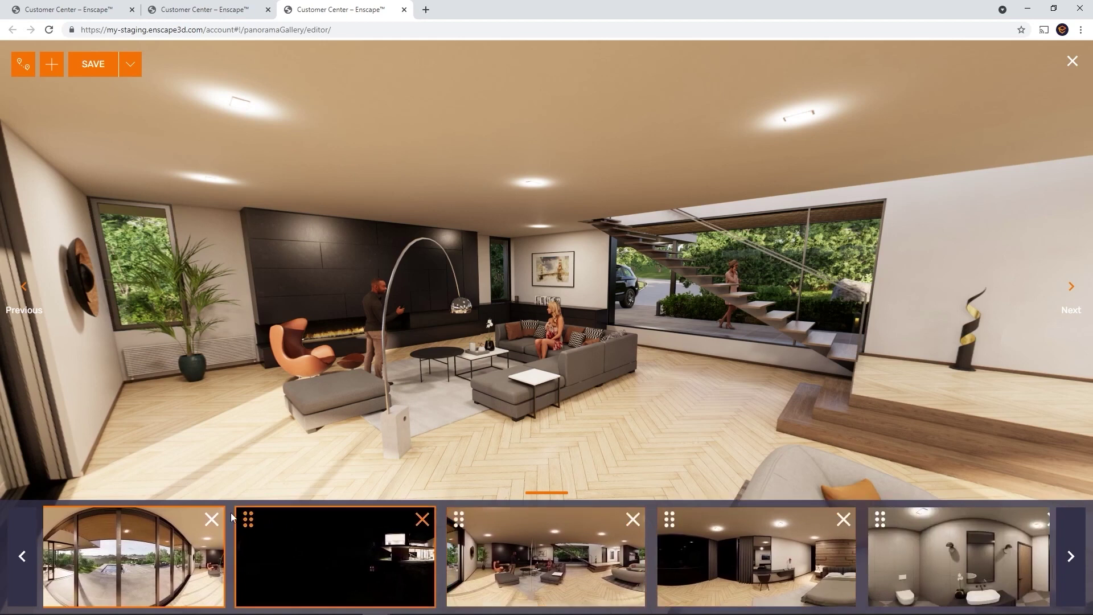
left_click(214, 526)
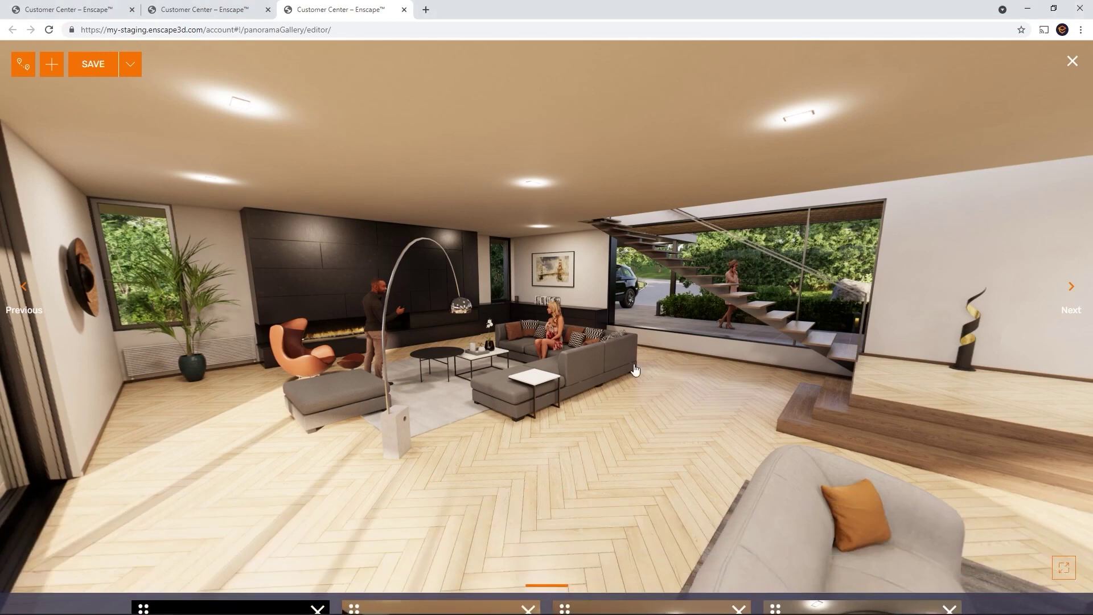
Examine the Gallery and Tour navigation options offered when saving the gallery, leave it on Gallery, and return to editing.
left_click(92, 64)
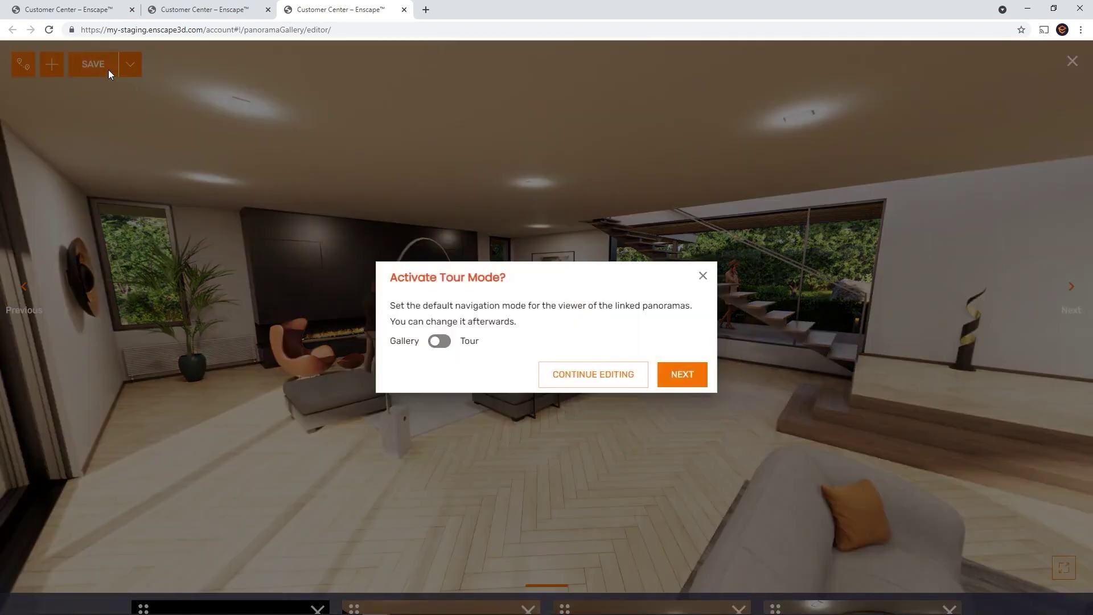
left_click(439, 342)
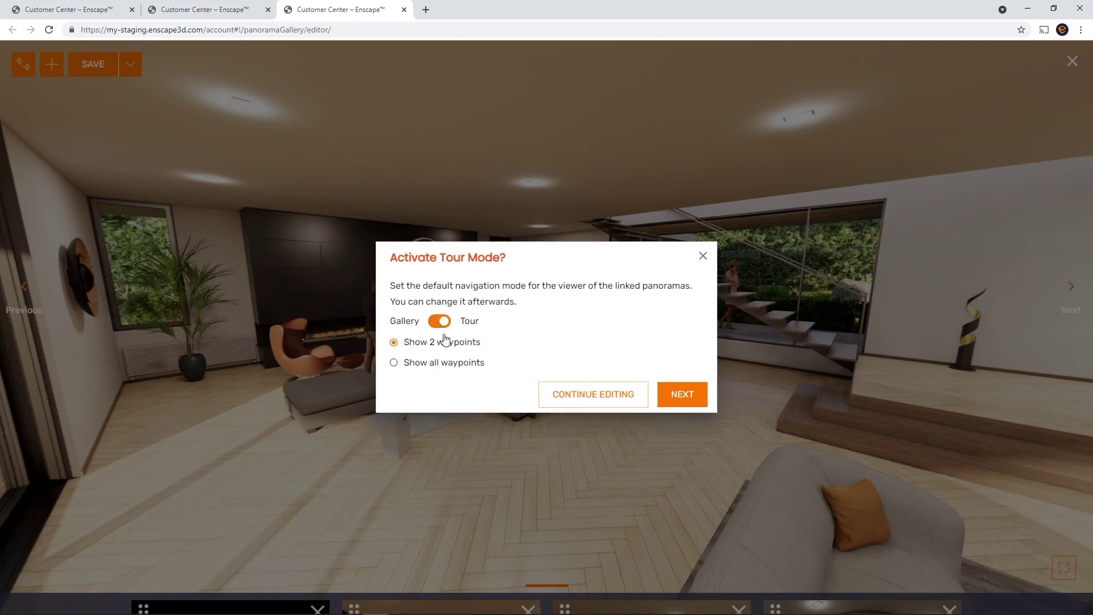
left_click(442, 324)
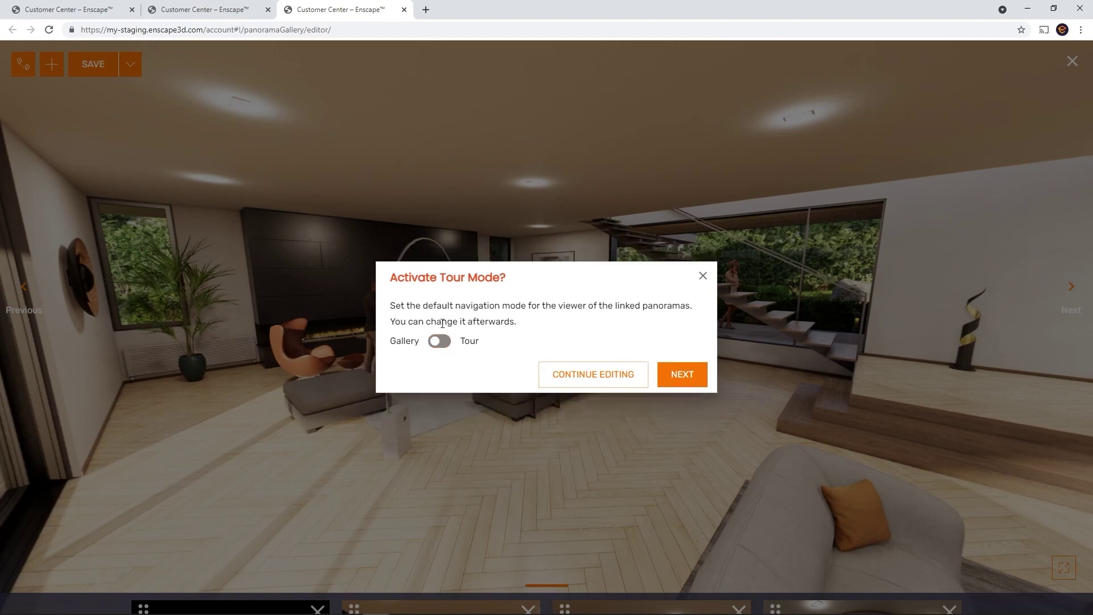
left_click(558, 373)
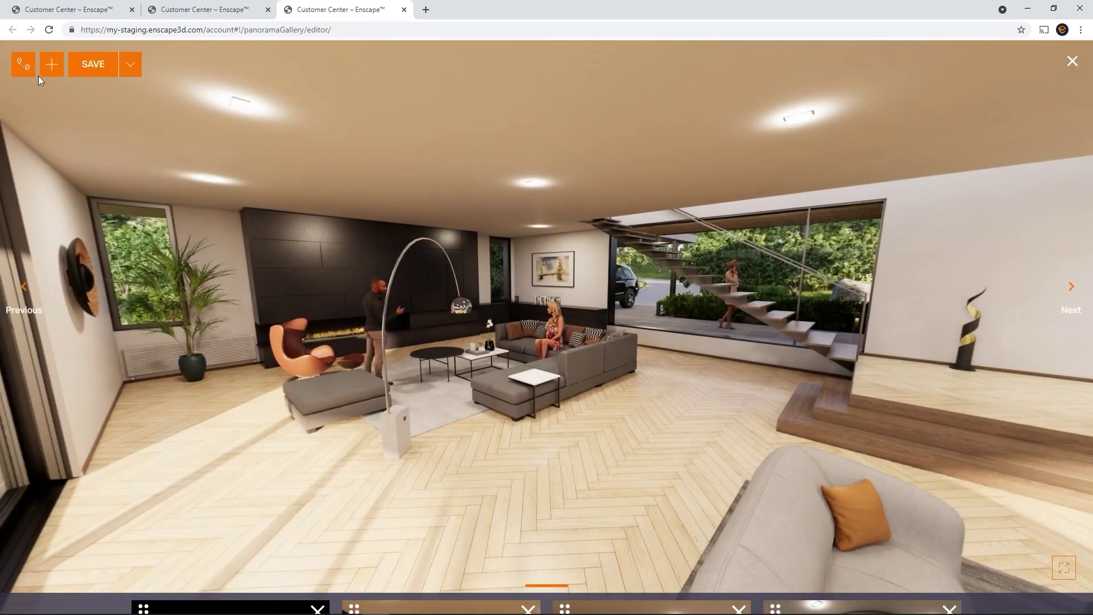
Activate tour mode for the panorama gallery with the Show 2 waypoints option.
left_click(23, 65)
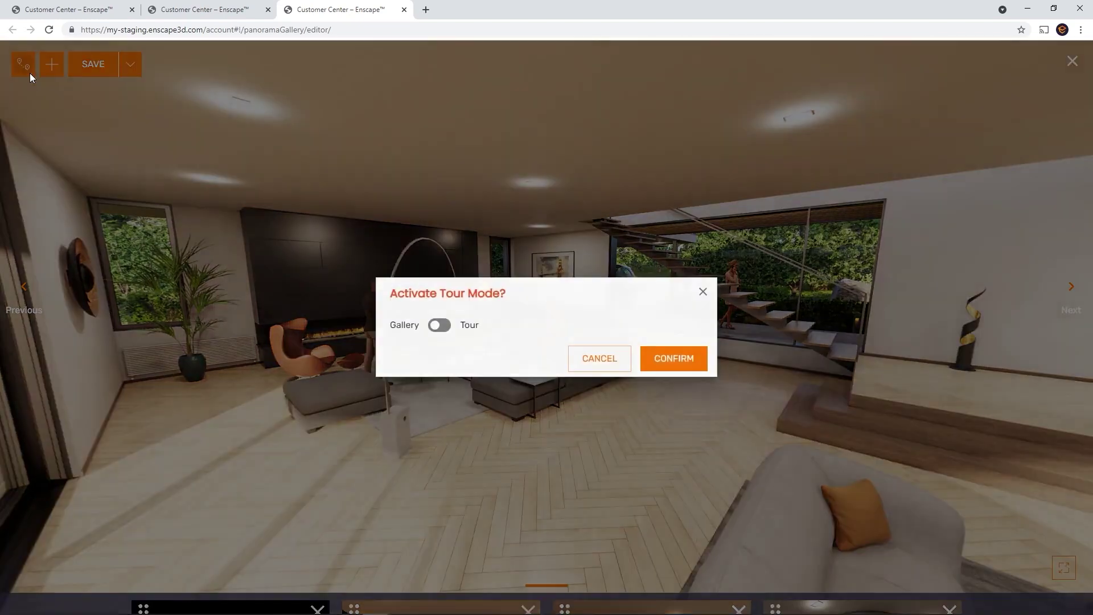
left_click(442, 328)
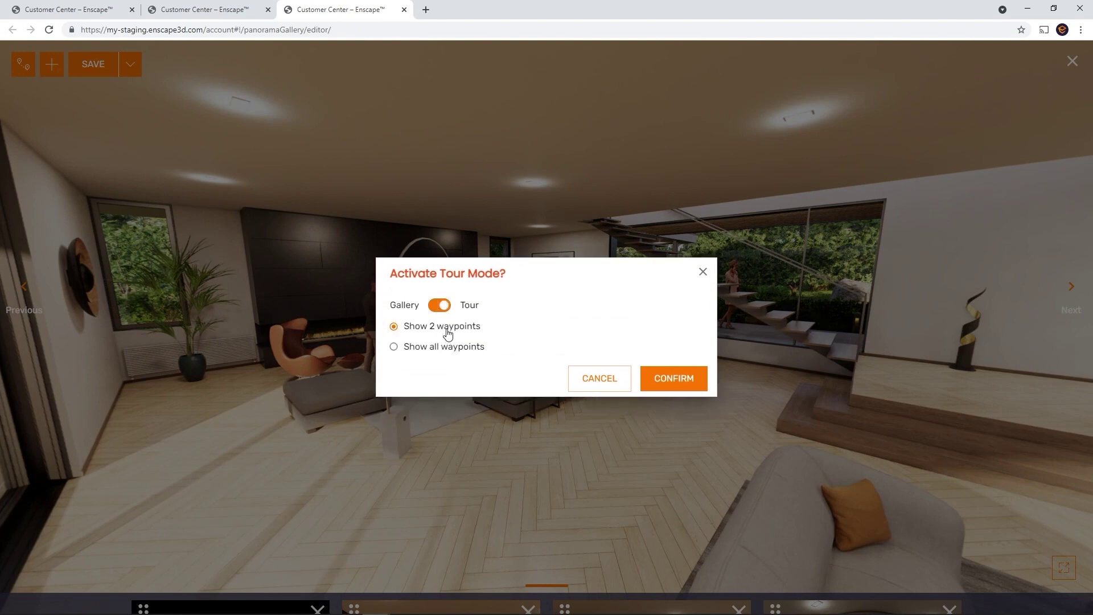
left_click(672, 379)
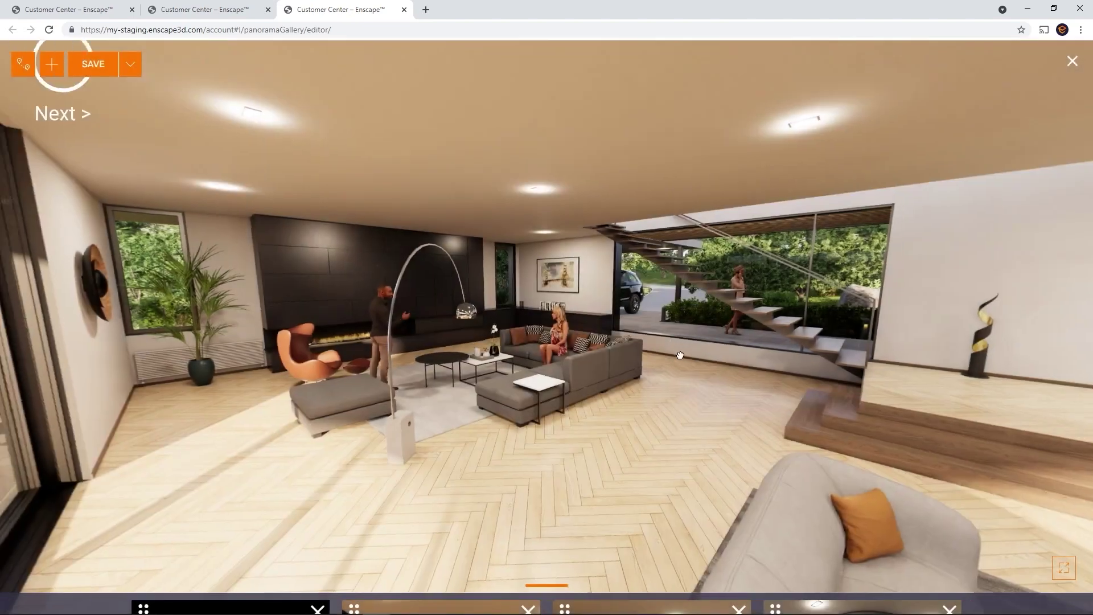
Walk through the tour using its Previous and Next waypoints, from the living room to the night exterior, bathroom and bedroom.
mouse_move(681, 355)
left_mouse_down()
mouse_move(727, 401)
mouse_move(563, 347)
mouse_move(168, 435)
mouse_move(34, 428)
mouse_move(0, 388)
mouse_move(0, 406)
mouse_move(0, 371)
left_mouse_up()
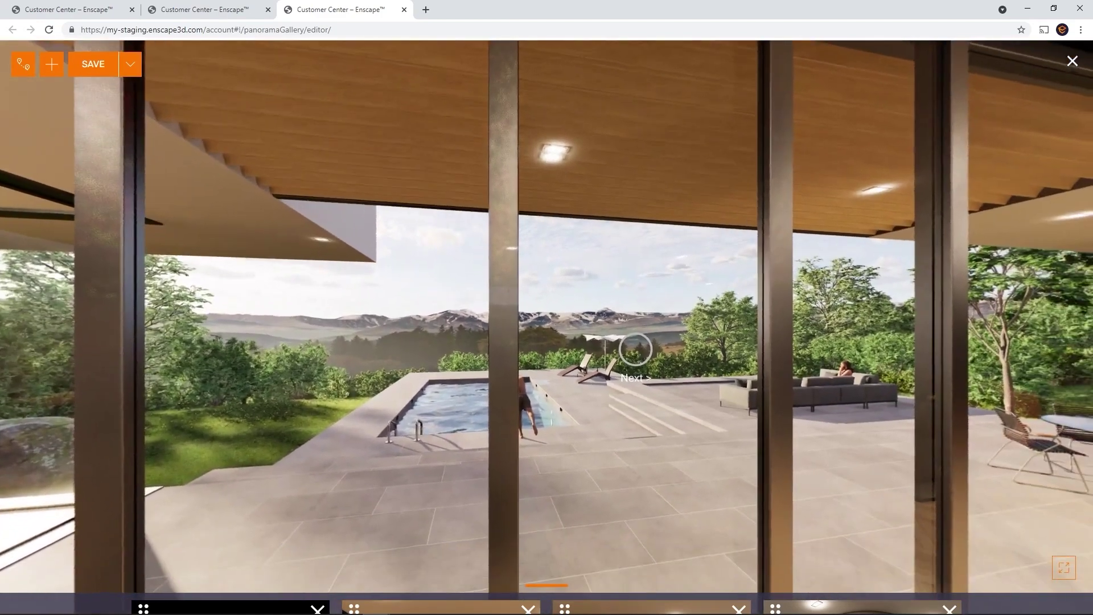
left_click(640, 354)
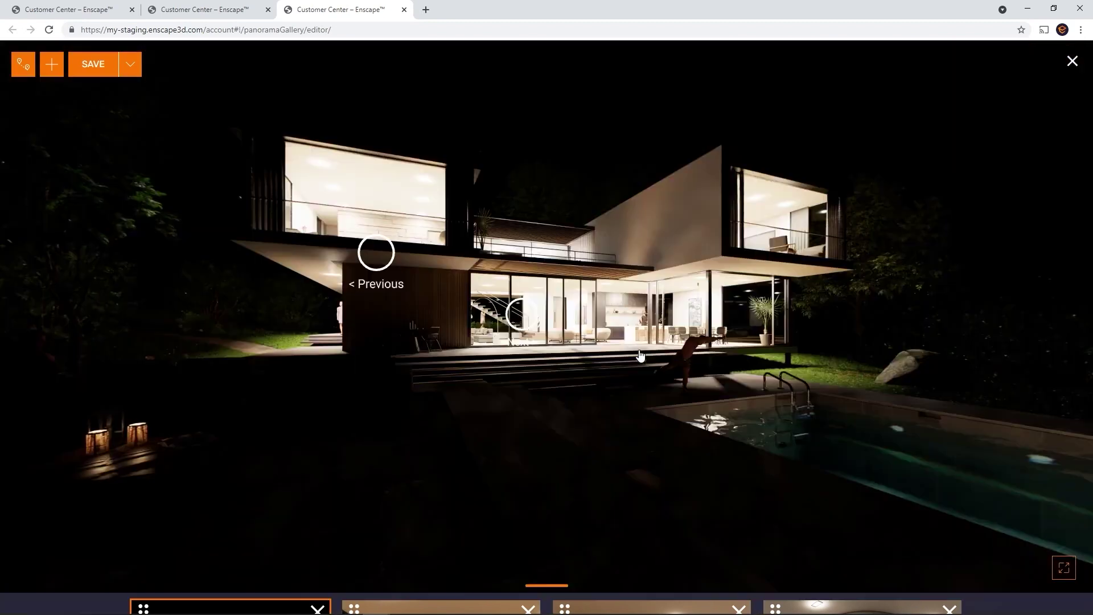
left_click(373, 255)
left_click_drag(553, 342, 979, 180)
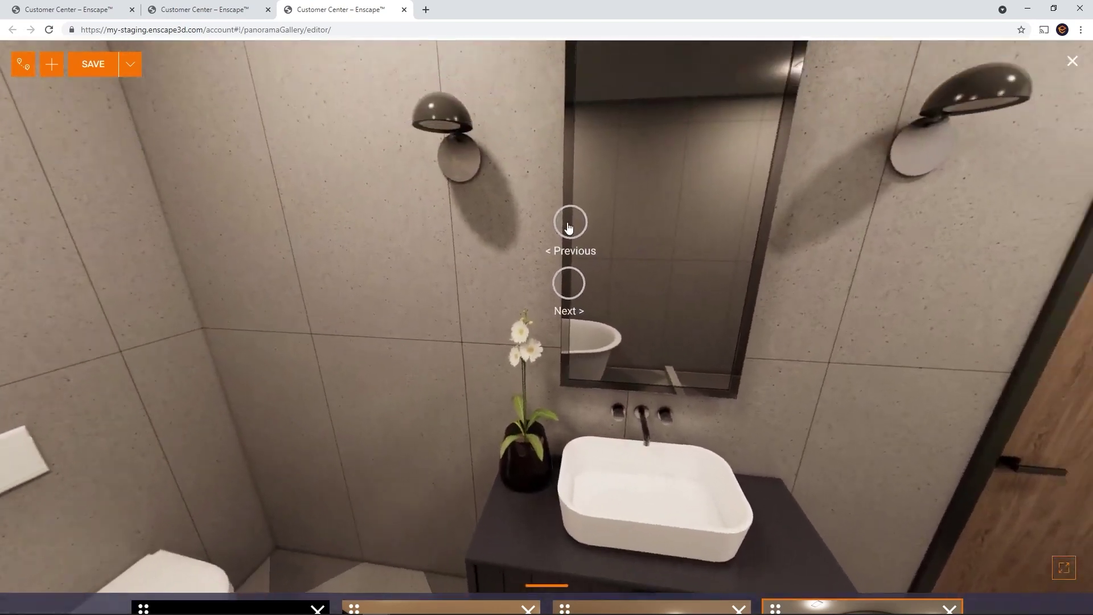
left_click(568, 227)
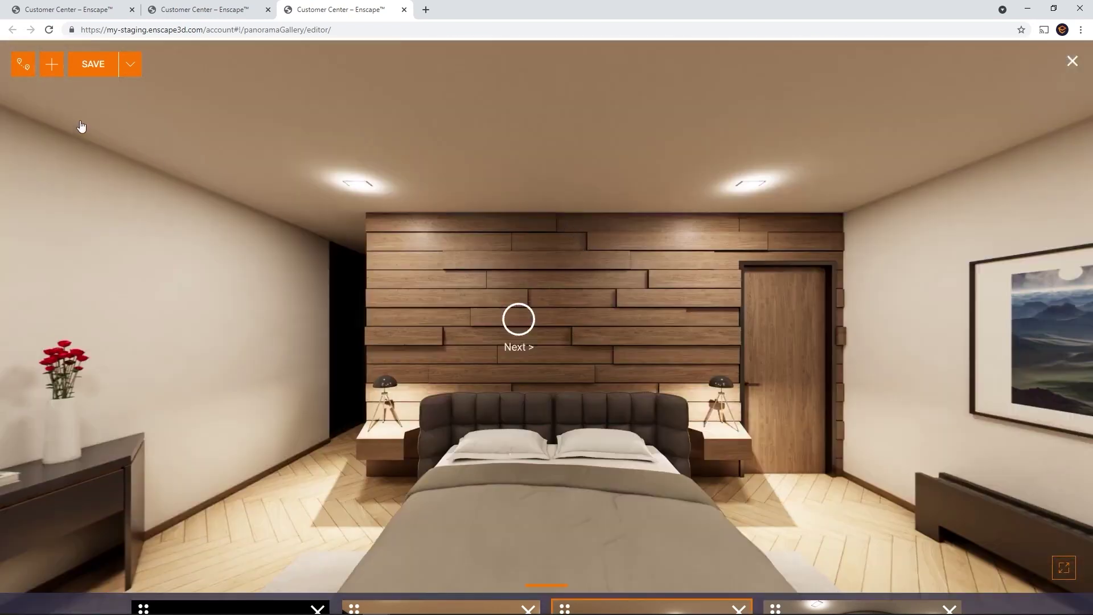
Switch the tour to show all waypoints.
left_click(19, 67)
left_click(401, 347)
left_click(664, 378)
Look around the tour and move between panoramas using the waypoints of the night exterior view.
left_click_drag(795, 282, 191, 127)
left_click_drag(637, 188, 225, 297)
left_click(640, 249)
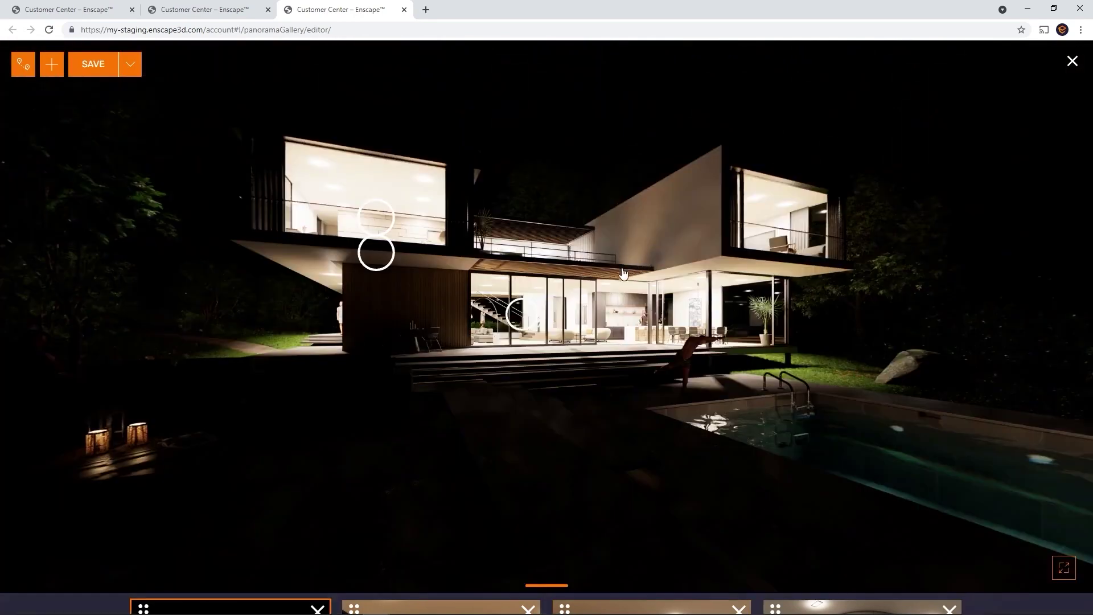
left_click(532, 318)
left_click(531, 320)
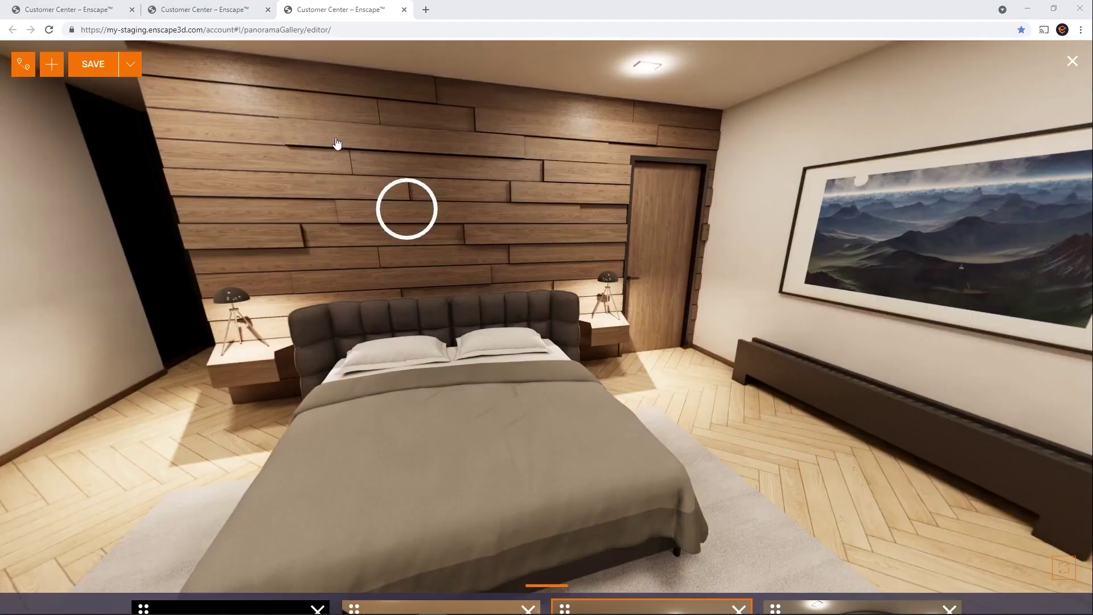
Add the missing glazed-front panorama from the SampleProject_Villa_2_7_animatedTrees folder to the gallery and open it.
left_click(56, 70)
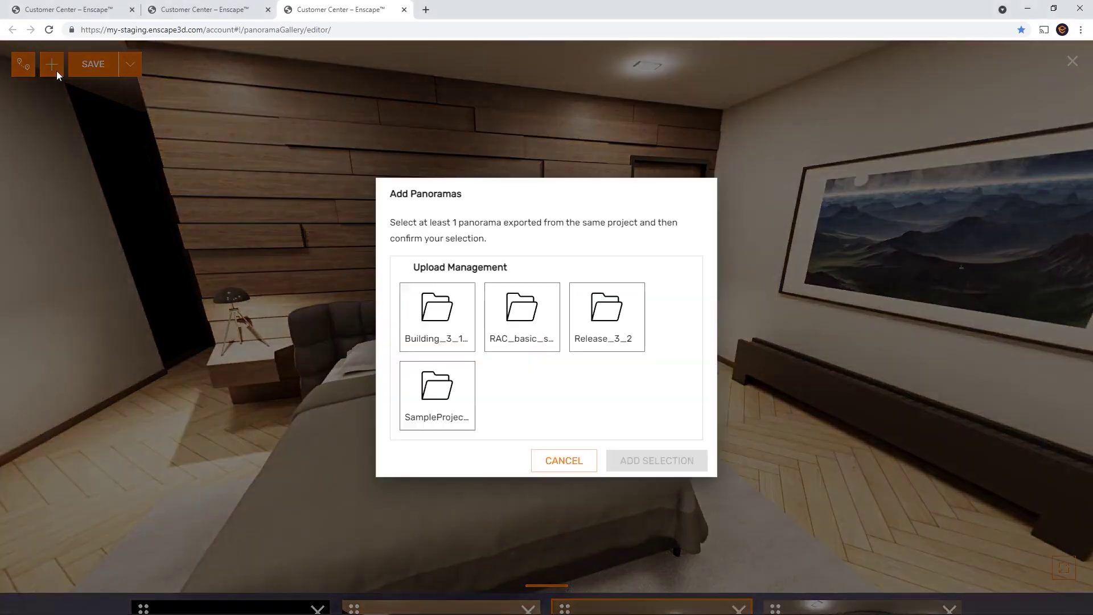
left_click(434, 420)
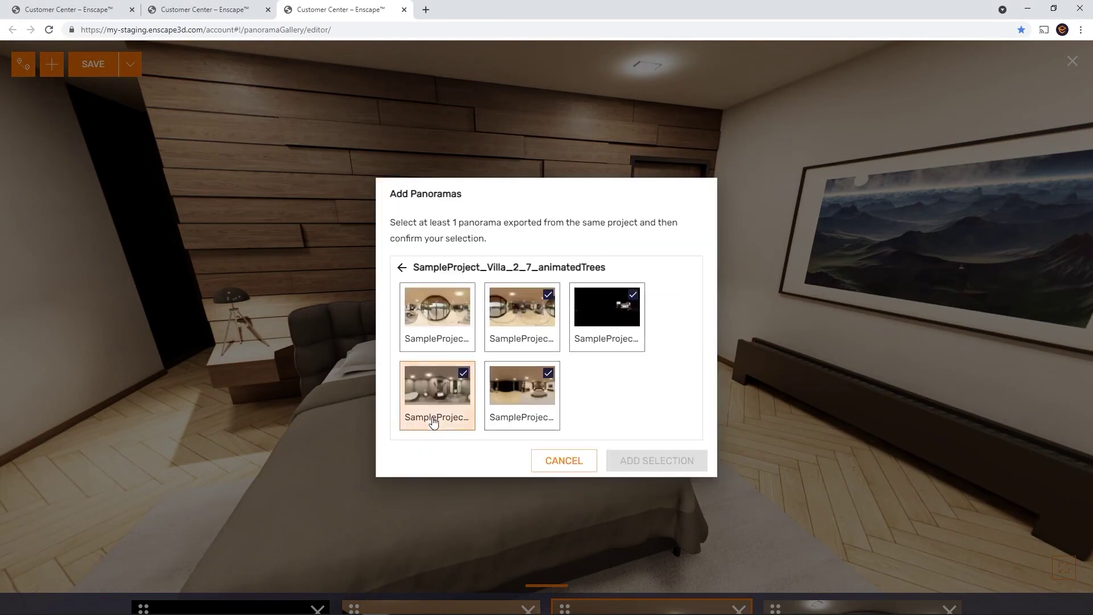
left_click(431, 335)
left_click(658, 462)
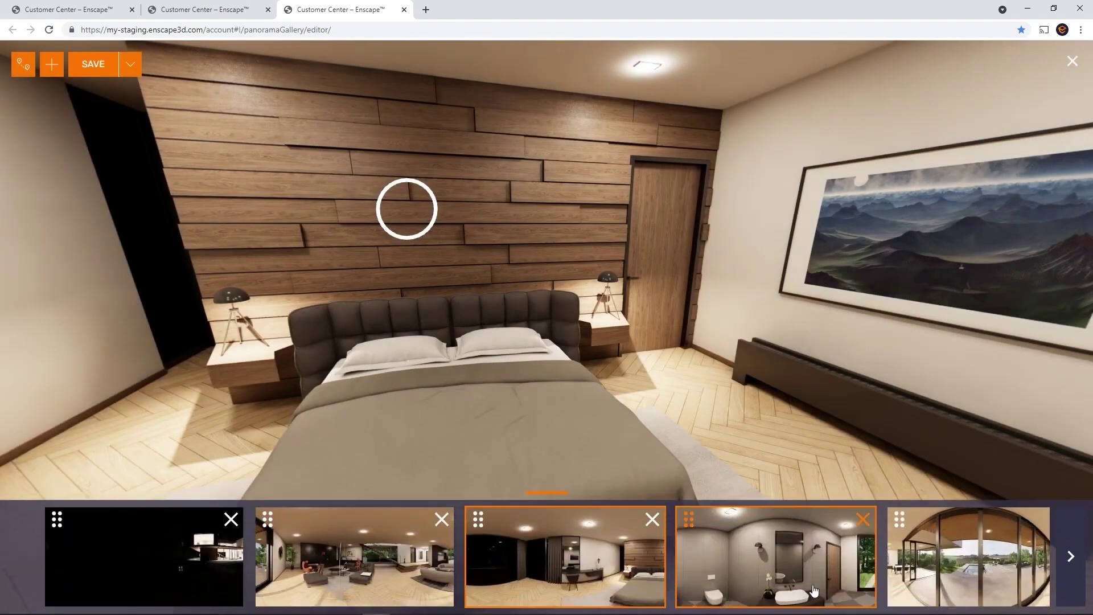
left_click(904, 521)
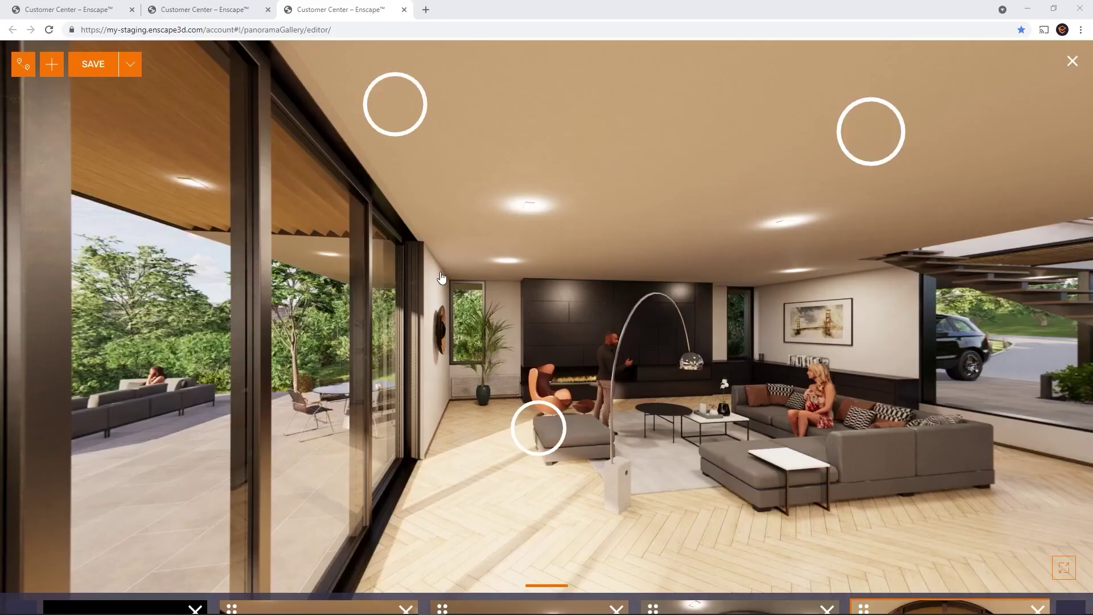
Save the panorama gallery as Test in Upload Management and close the gallery editor.
left_click(97, 64)
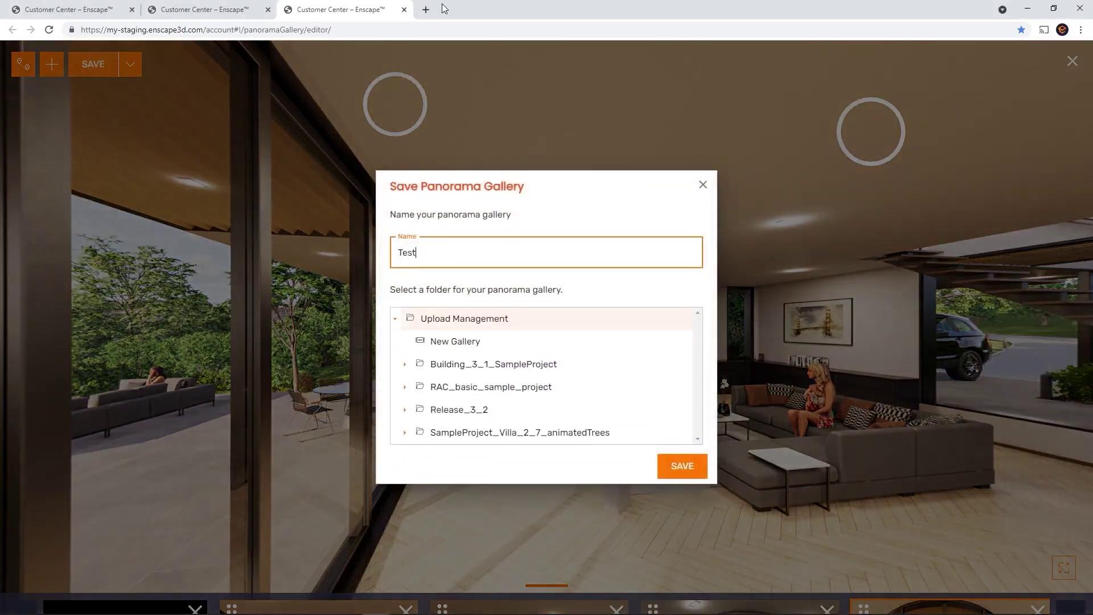
left_click(686, 466)
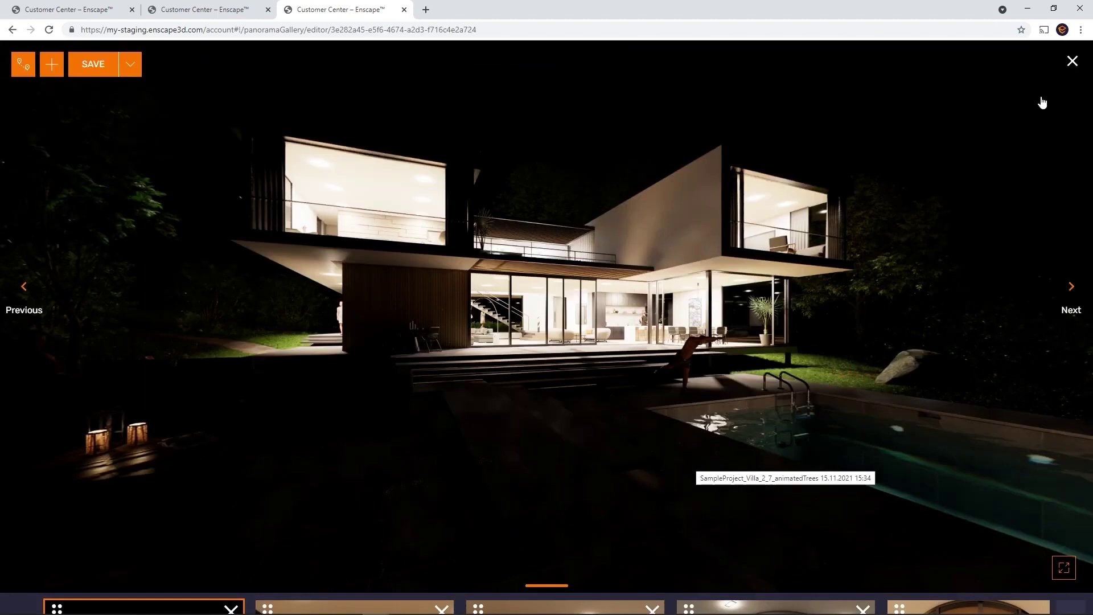
left_click(1072, 62)
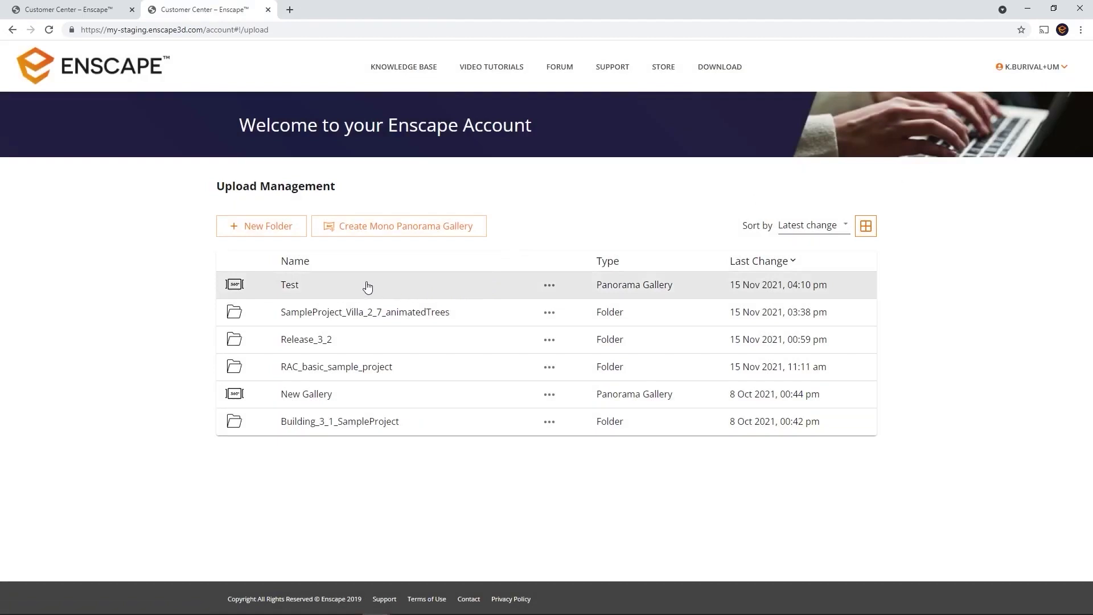
Copy the share link of the Test panorama gallery.
left_click(281, 286)
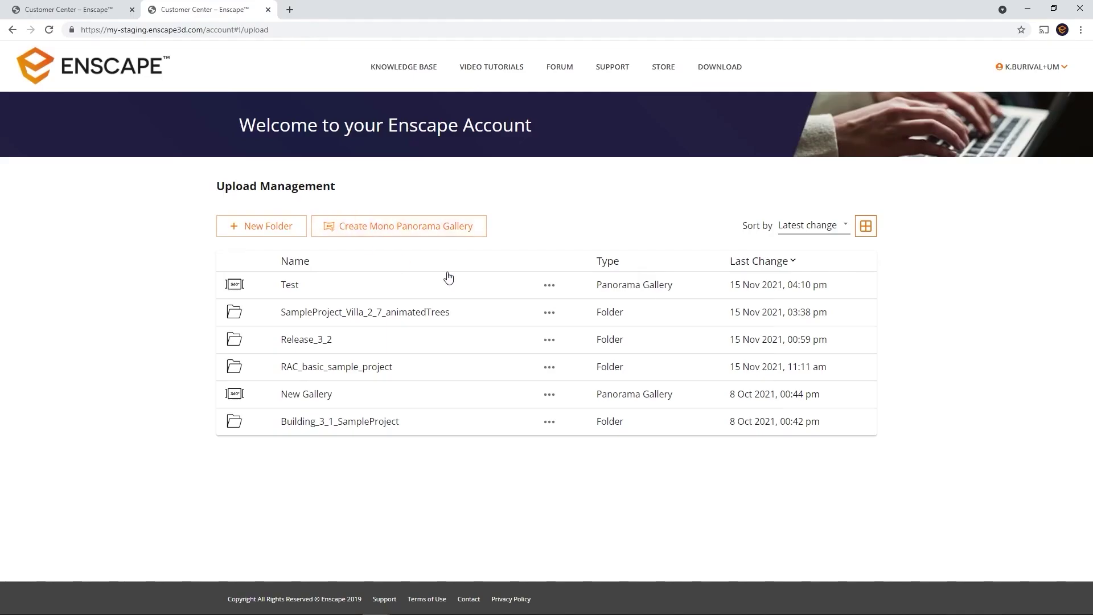
left_click(550, 285)
left_click(566, 289)
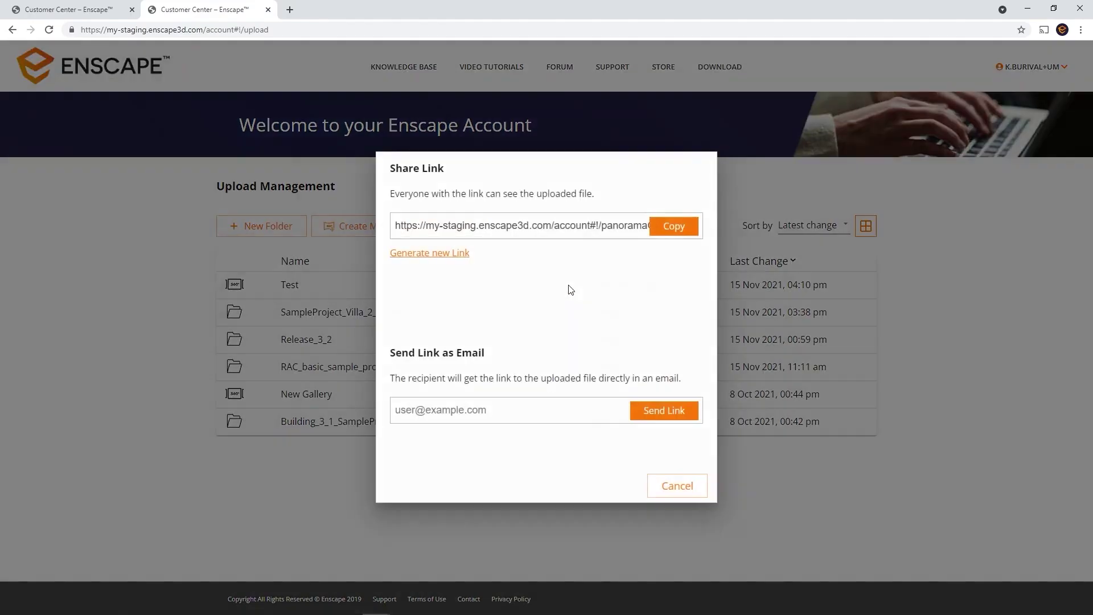
left_click(664, 236)
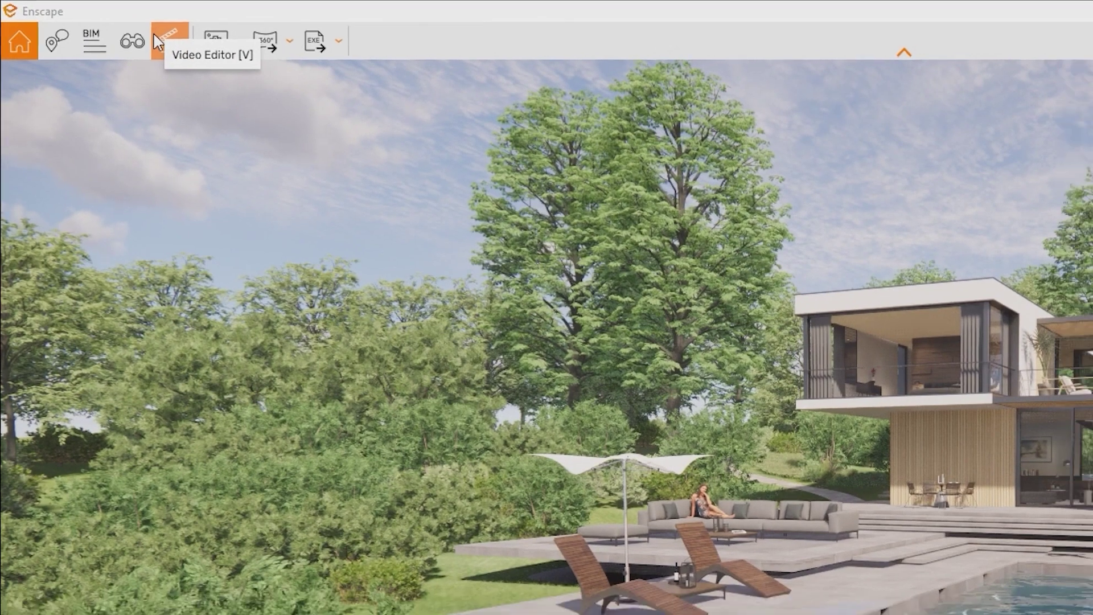
Switch to the Enscape render window, open the Video Editor and bring up the help on its keyframe controls.
left_click(159, 34)
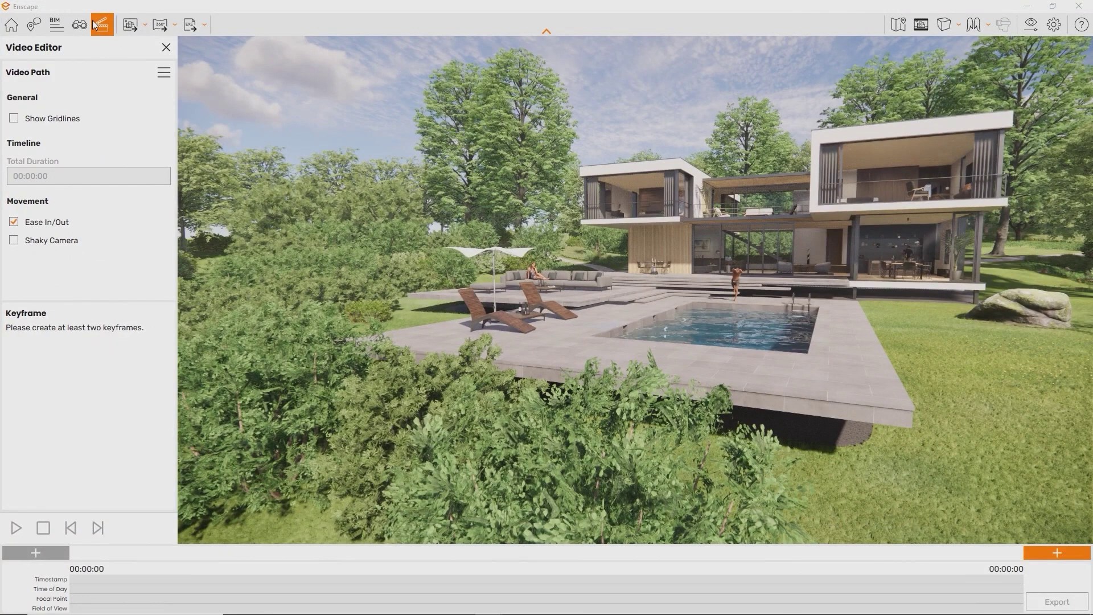
left_click(1080, 29)
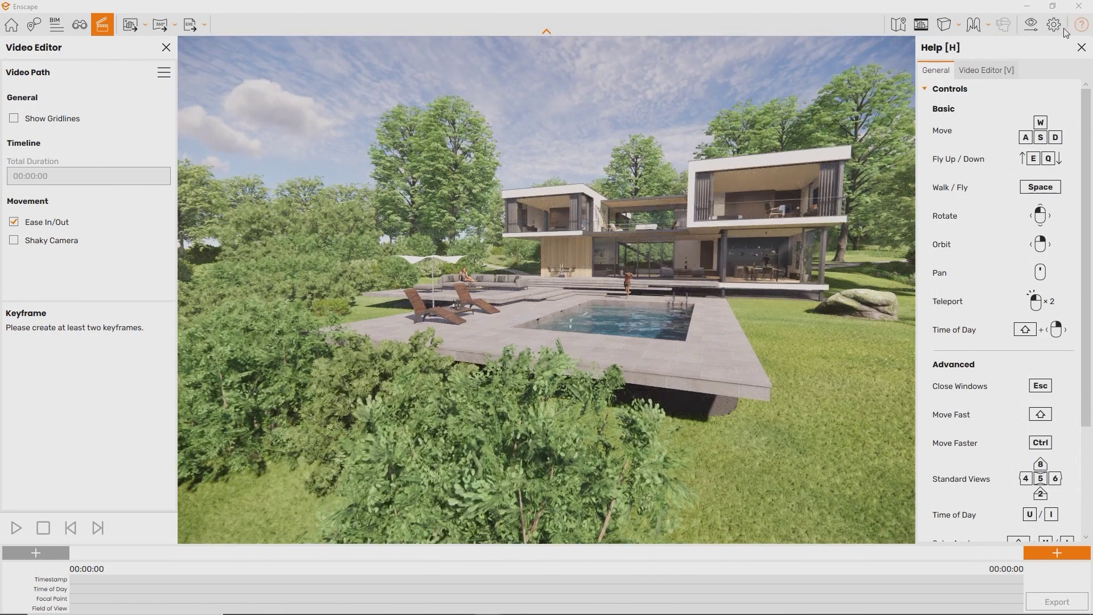
left_click(991, 69)
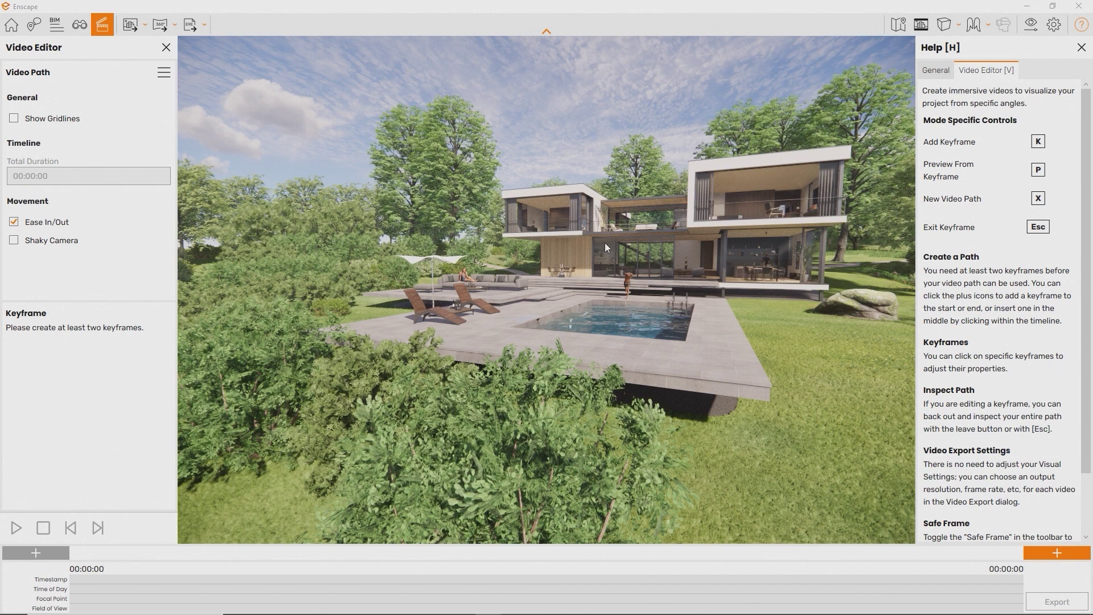
mouse_move(558, 612)
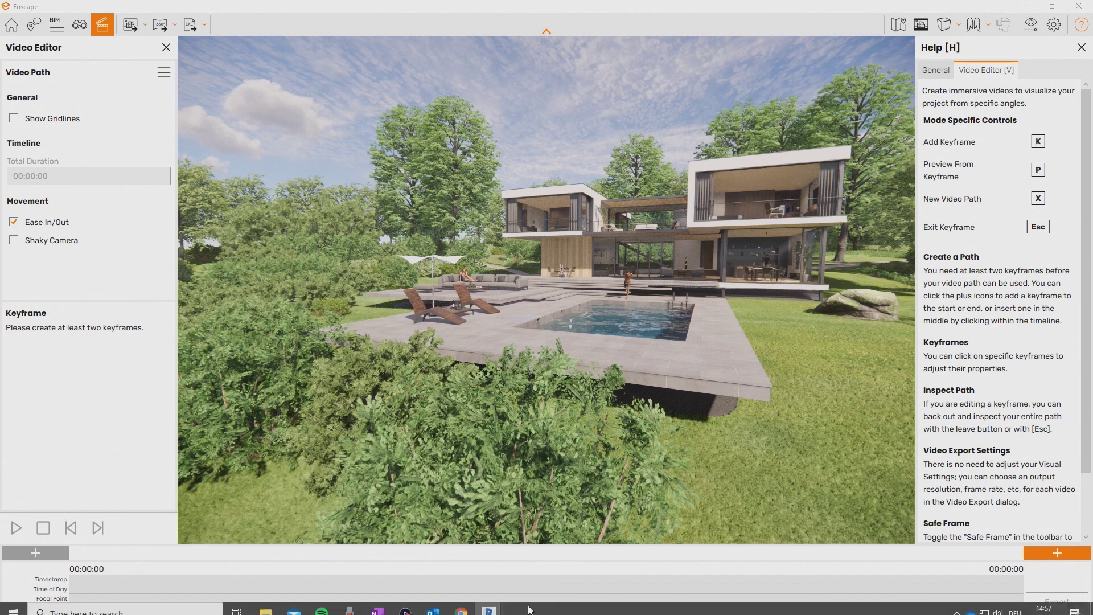
left_click(404, 606)
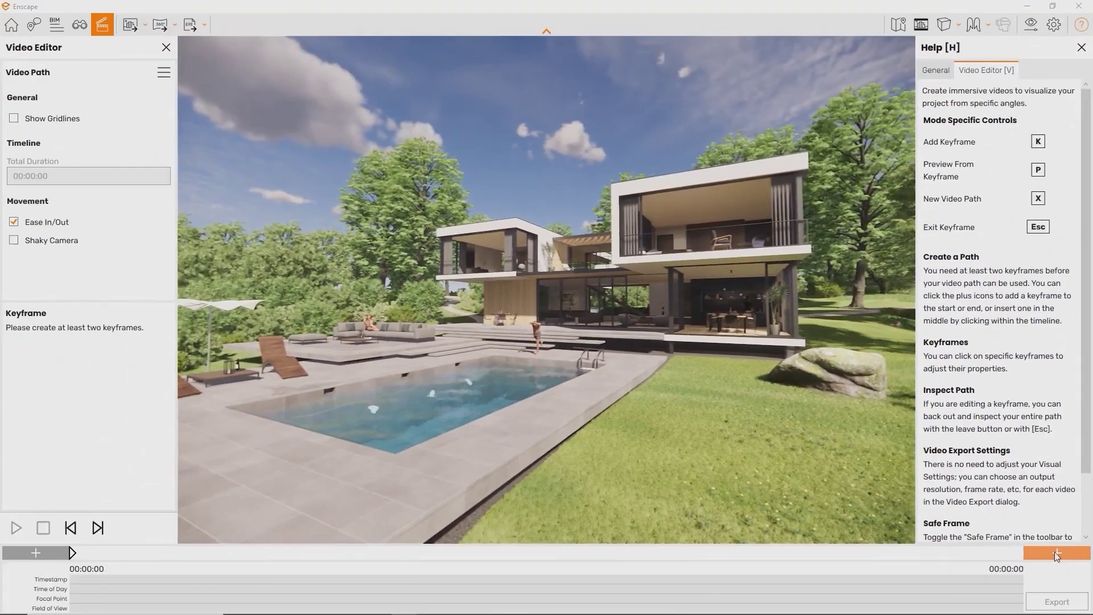
Add a closing keyframe facing the villa and pool, and back away to view the camera path from outside.
left_click(1048, 530)
key("s")
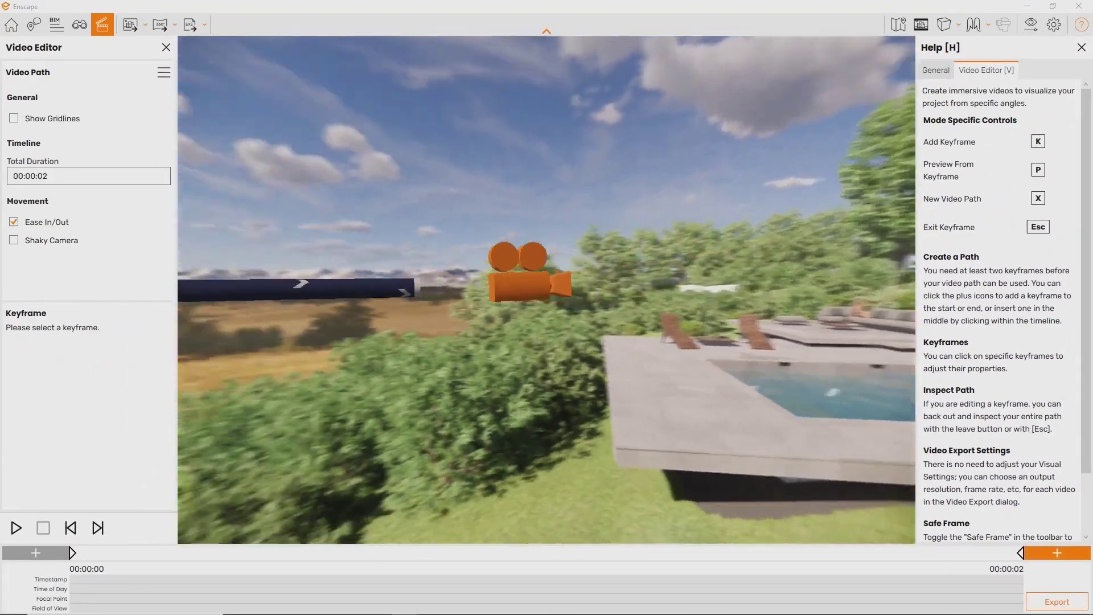
mouse_move(546, 290)
right_mouse_down()
mouse_move(694, 342)
mouse_move(581, 297)
mouse_move(507, 290)
right_mouse_up()
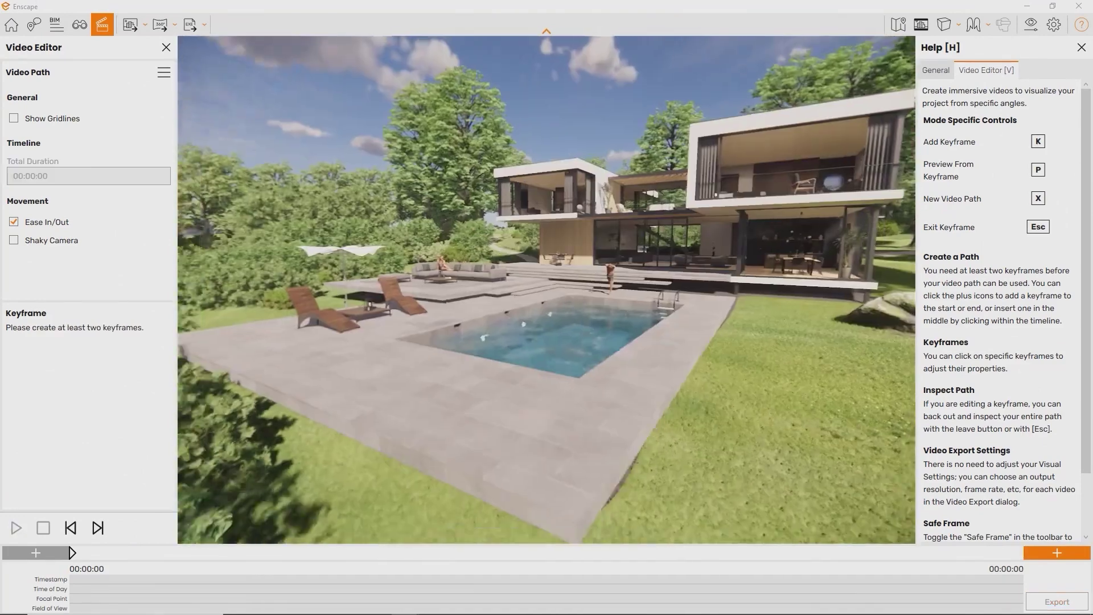
Build a camera path by adding keyframes that lead from the pool overview past the terrace into the house.
key("k")
key("w")
mouse_move(579, 275)
left_mouse_down()
mouse_move(627, 239)
mouse_move(575, 271)
mouse_move(501, 291)
mouse_move(444, 285)
left_mouse_up()
key("w")
key("d")
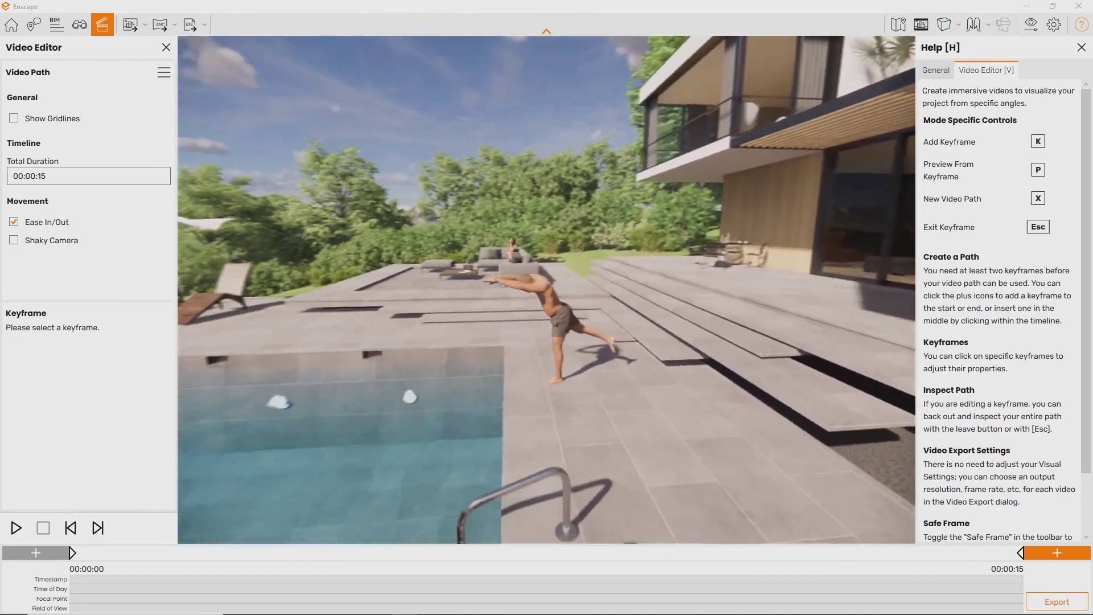
key("k")
key("d")
left_click_drag(546, 284, 683, 279)
key("d")
key("w")
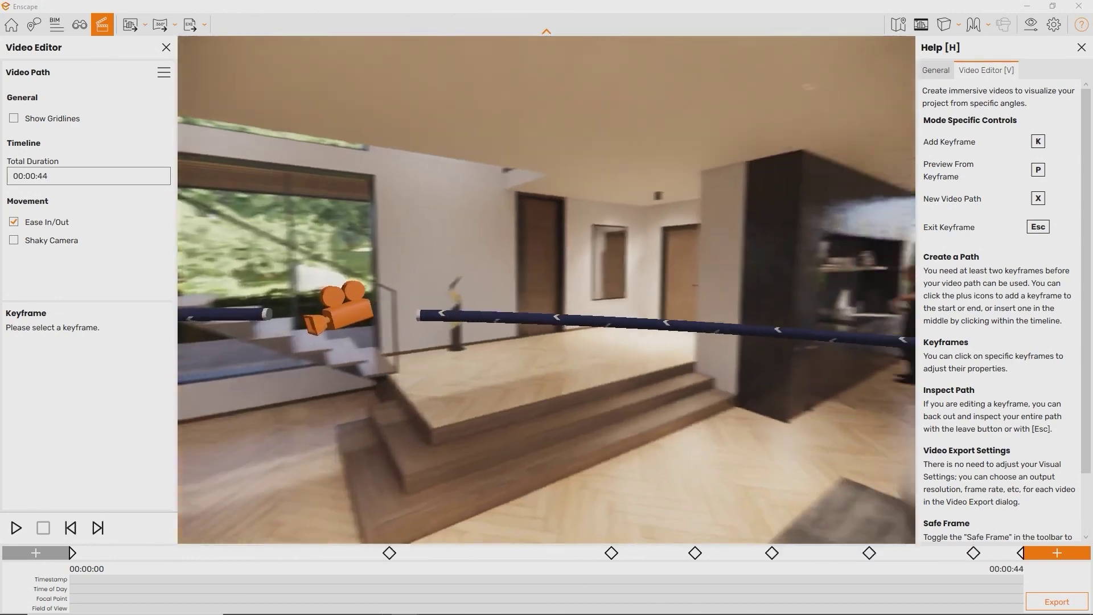
Insert an extra keyframe in the path segment between the dining and living areas, update its camera, and leave the keyframe.
key("w")
key("w")
mouse_move(512, 290)
left_mouse_down()
mouse_move(718, 289)
mouse_move(570, 289)
mouse_move(644, 292)
mouse_move(666, 313)
mouse_move(512, 308)
left_mouse_up()
key("a")
key("s")
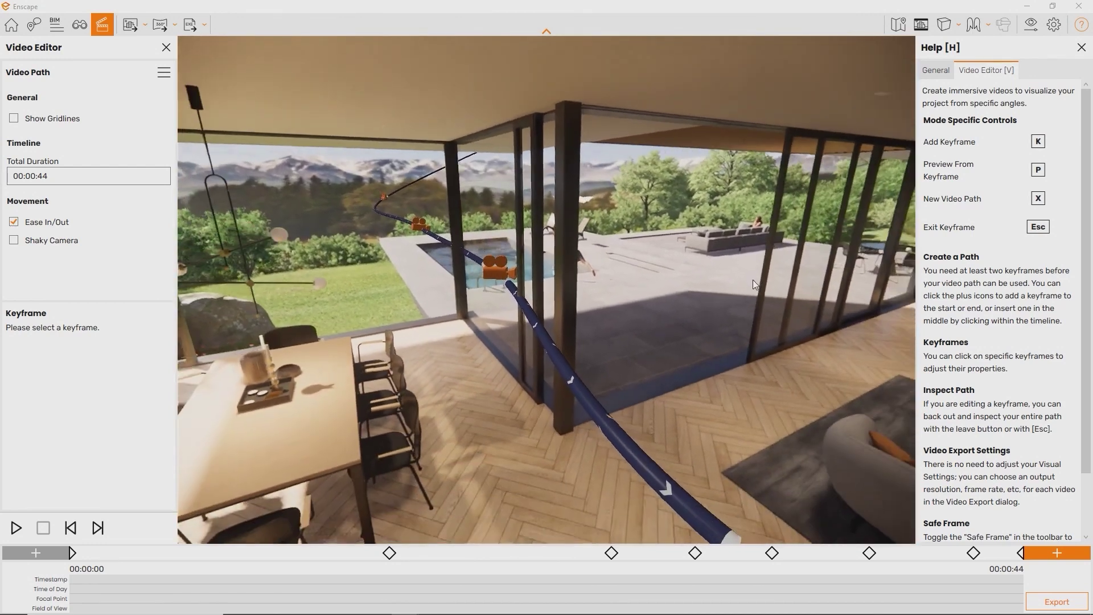
left_click(583, 386)
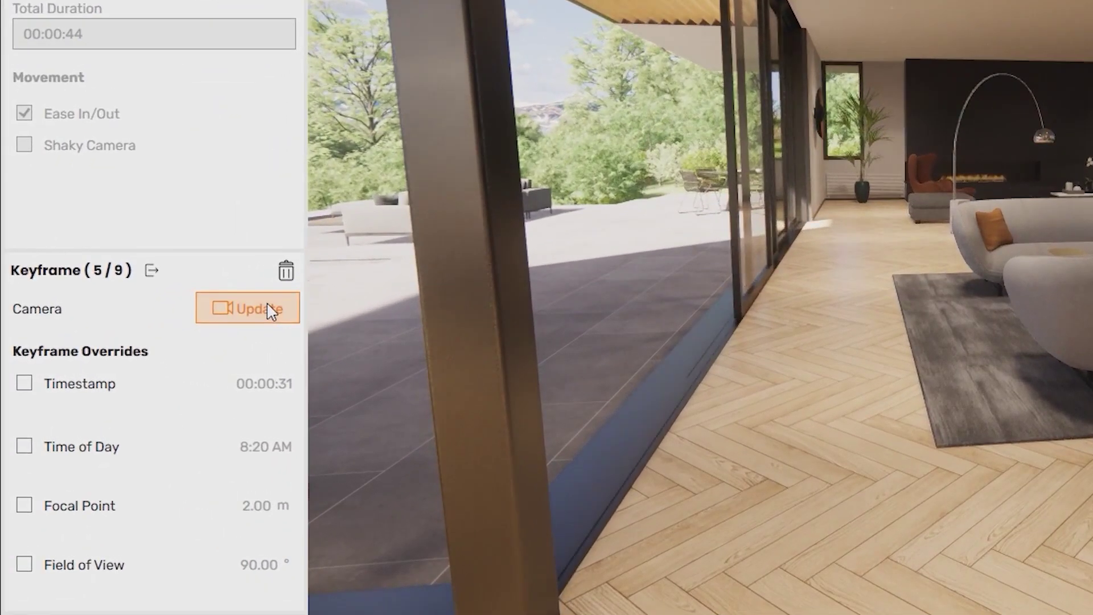
left_click(218, 331)
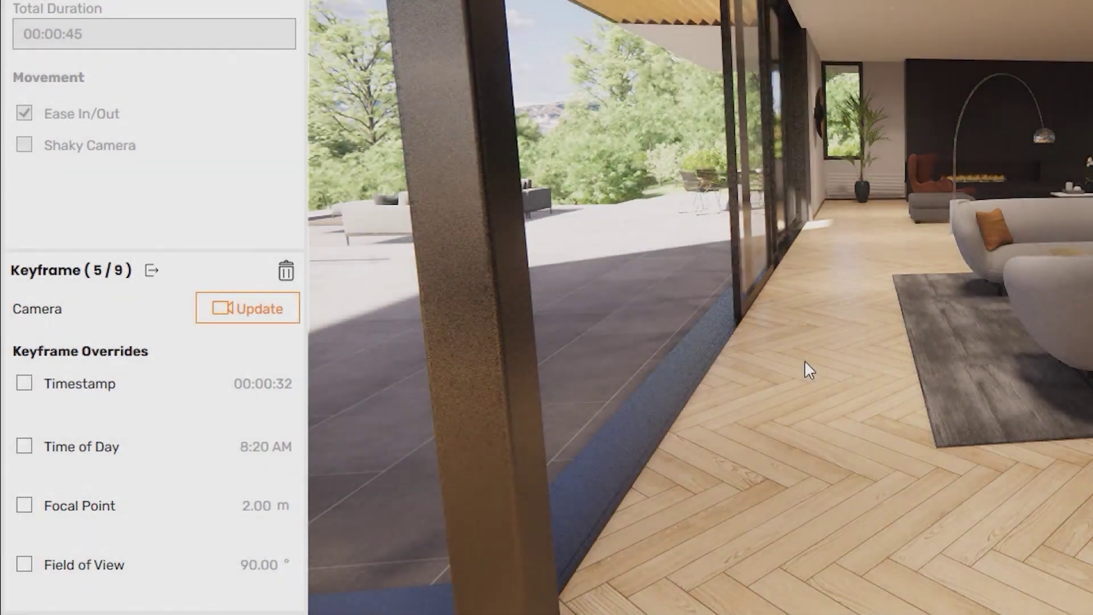
key("Escape")
Back out of the house onto the terrace and preview the complete video path from its start.
left_click_drag(824, 361, 427, 361)
key("s")
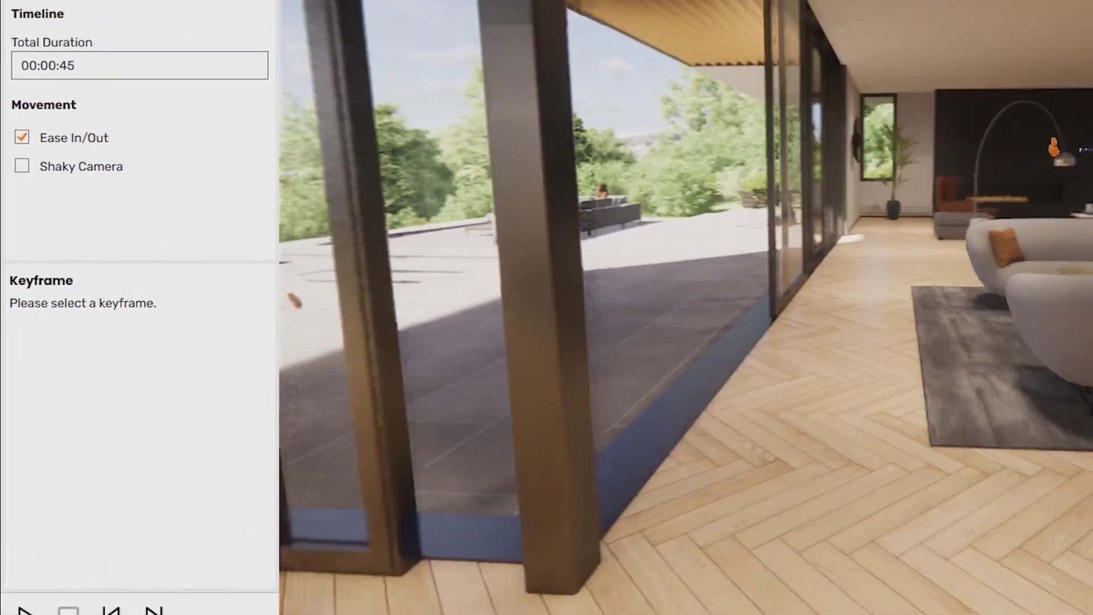
key("s")
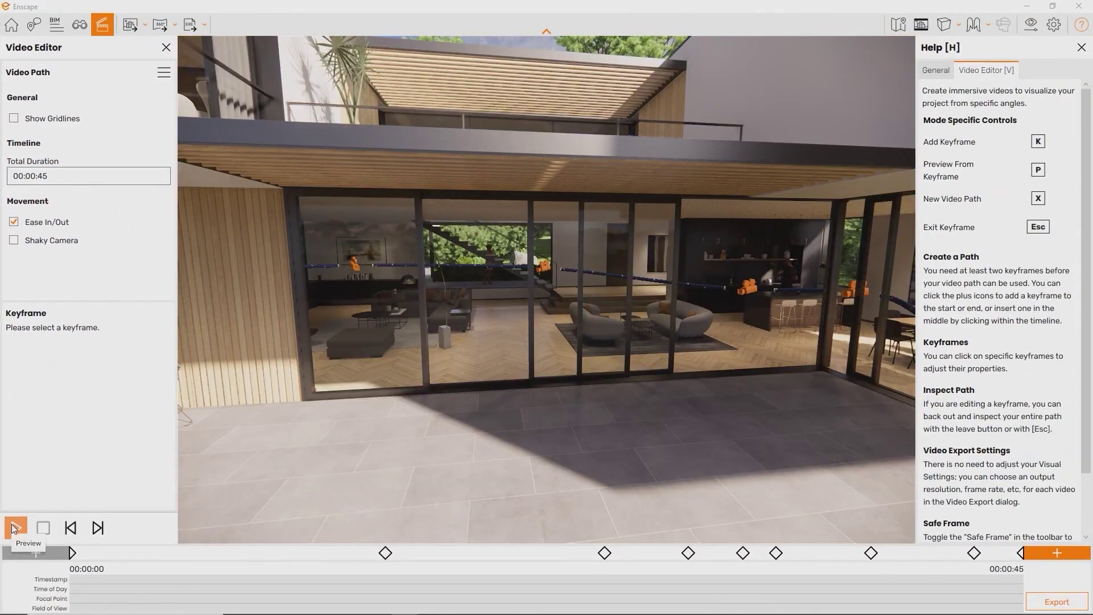
left_click(13, 528)
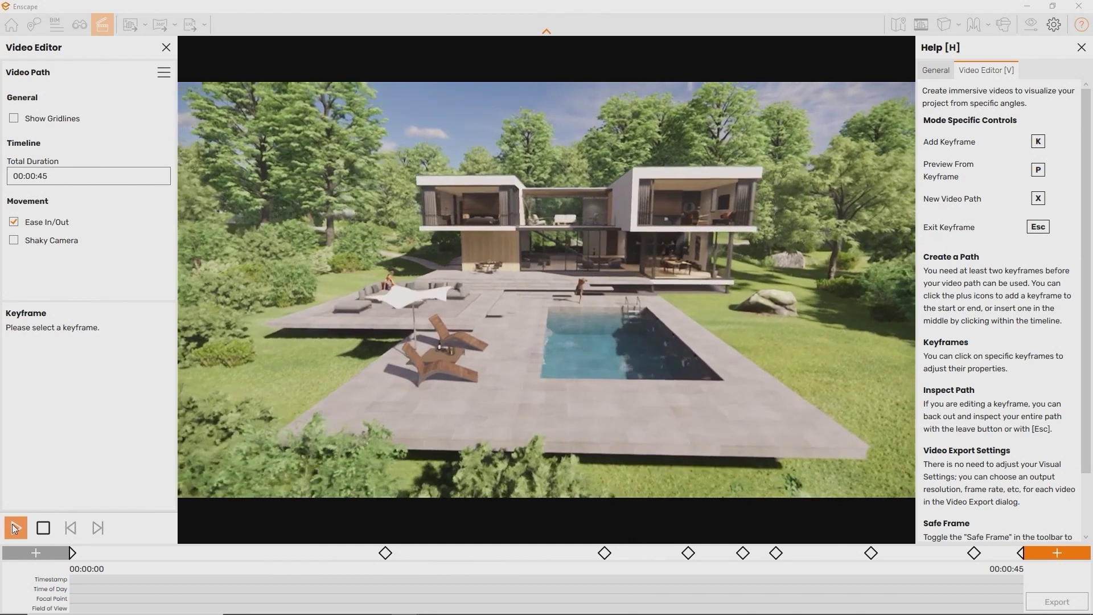
left_click(15, 529)
Export the video path to the Desktop as a Full HD MP4 with maximum compression quality at 30 frames per second.
left_click(1059, 603)
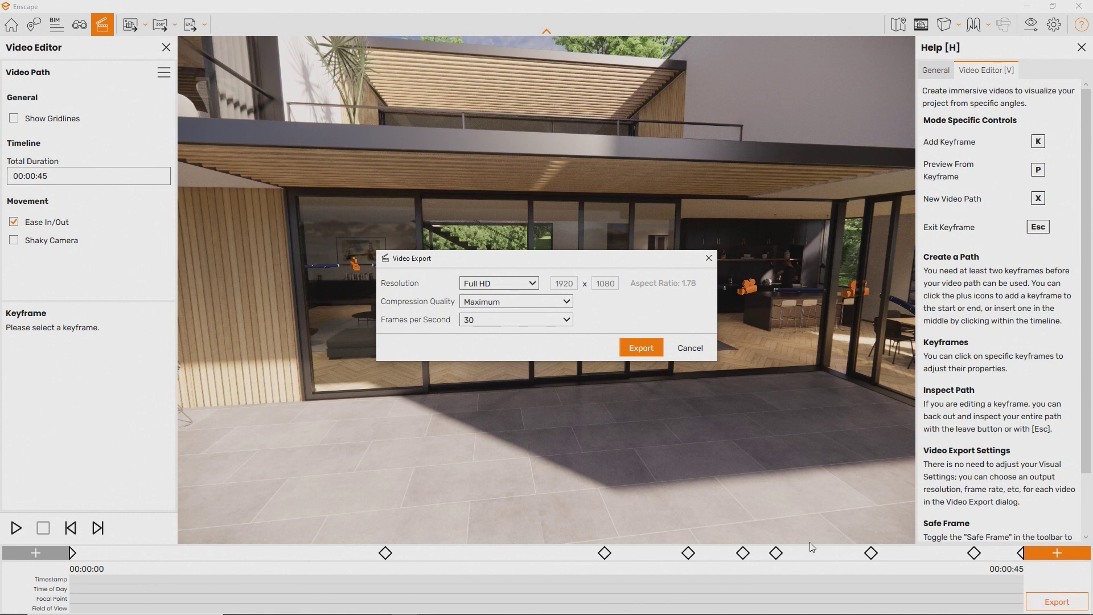
left_click(641, 348)
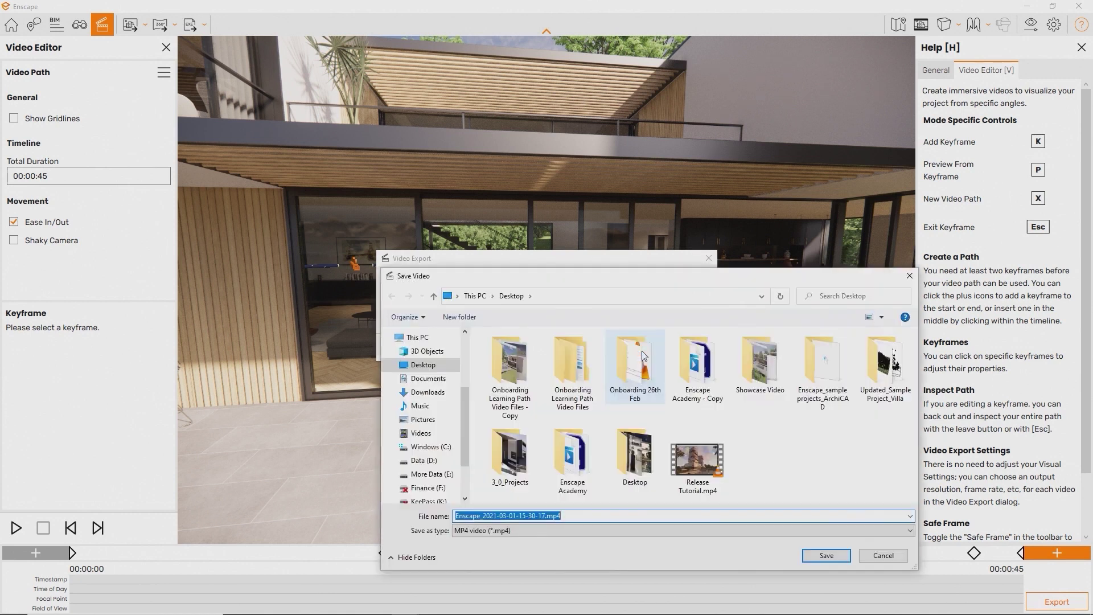
key("Return")
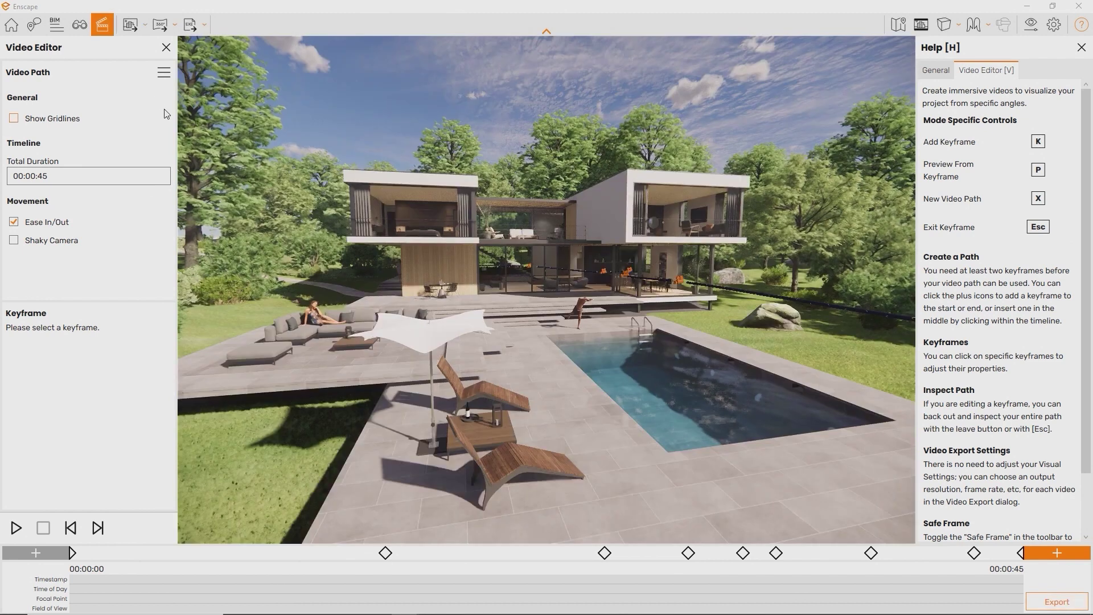
Bring up the video path's new, save and load options, and switch the gridlines on and off again.
left_click(164, 74)
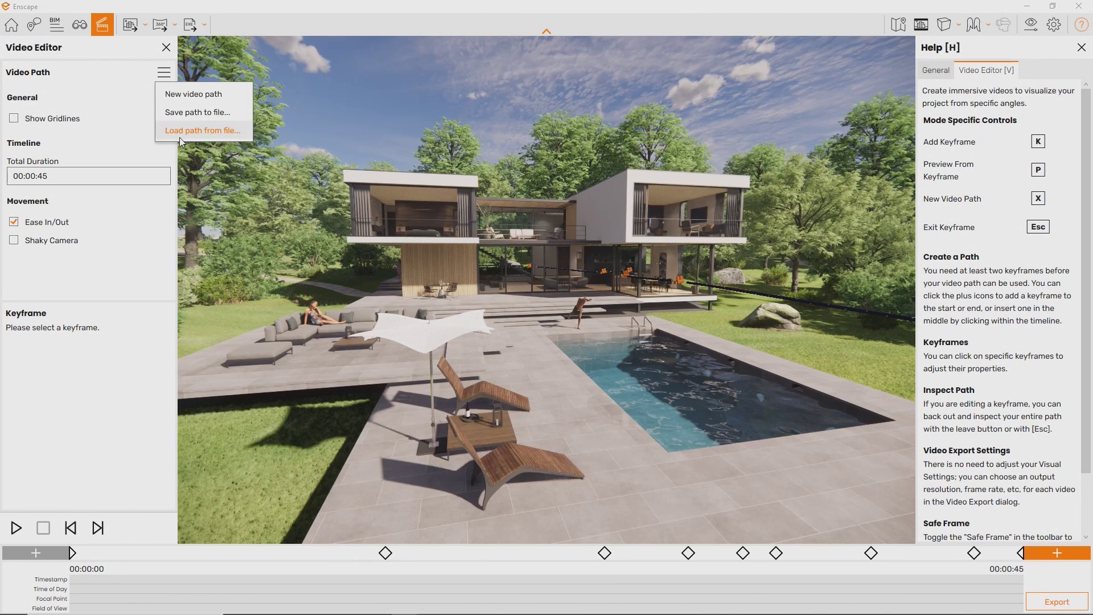
left_click(118, 118)
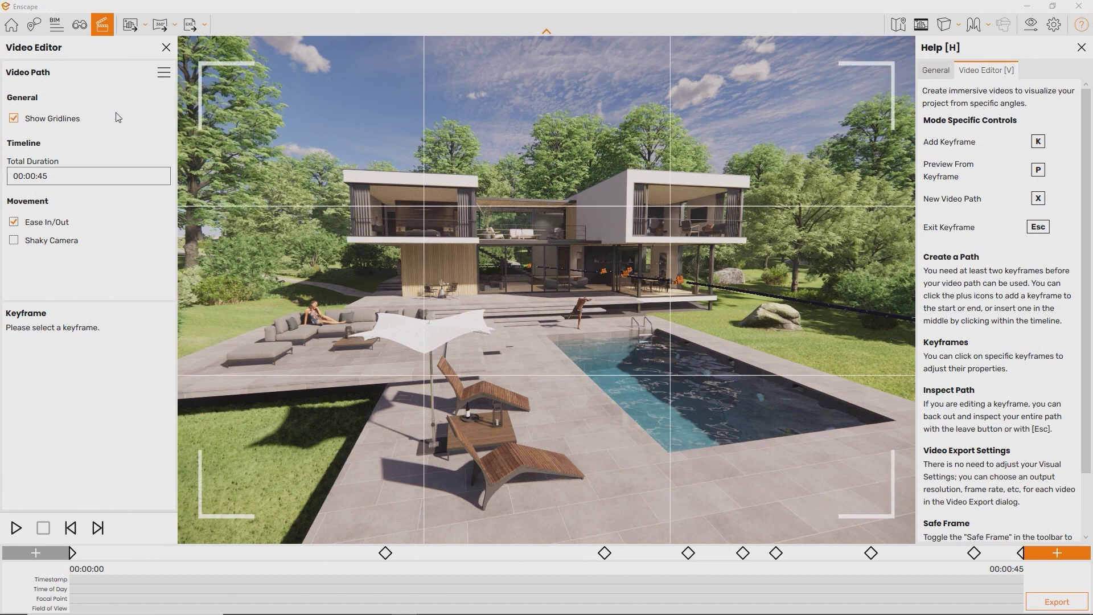
left_click(117, 118)
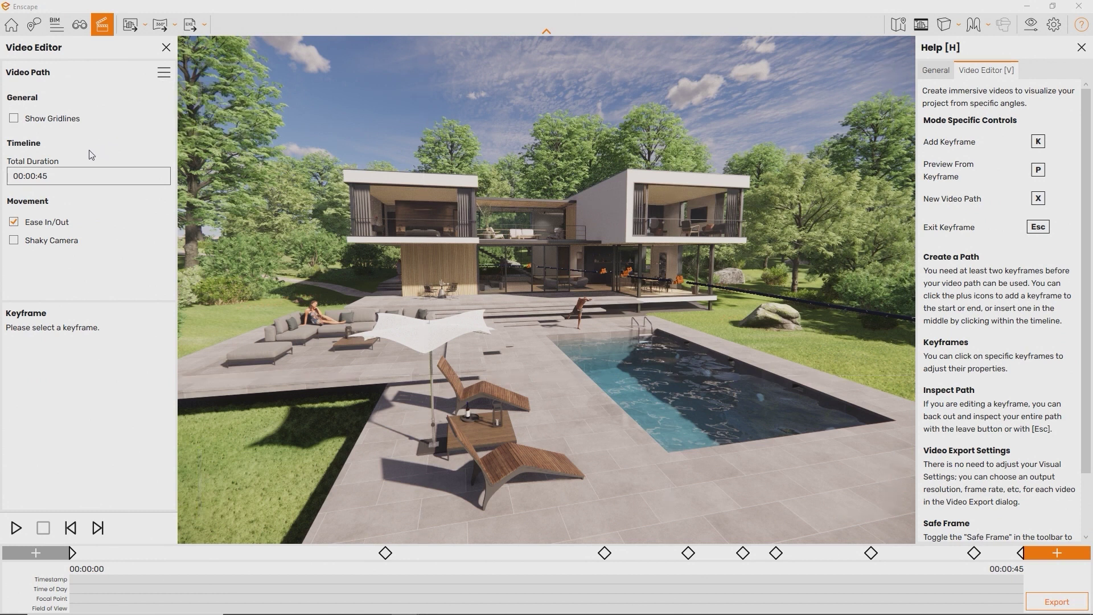
Open the path's total duration, try 46 seconds, and return it to 45 seconds.
left_click(47, 179)
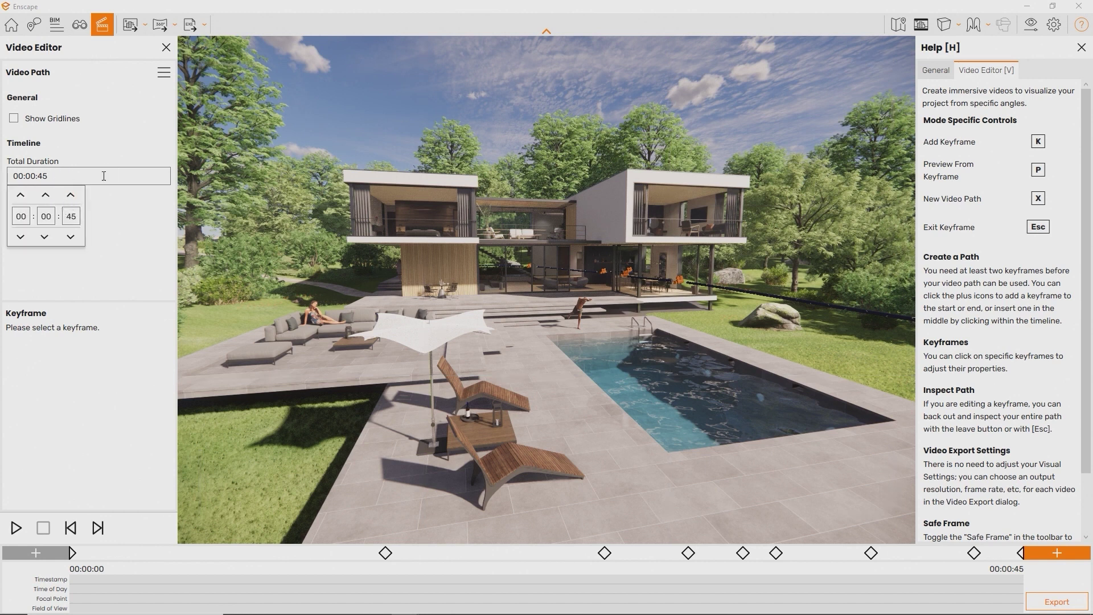
key("Return")
key("BackSpace")
key("Delete")
key("BackSpace")
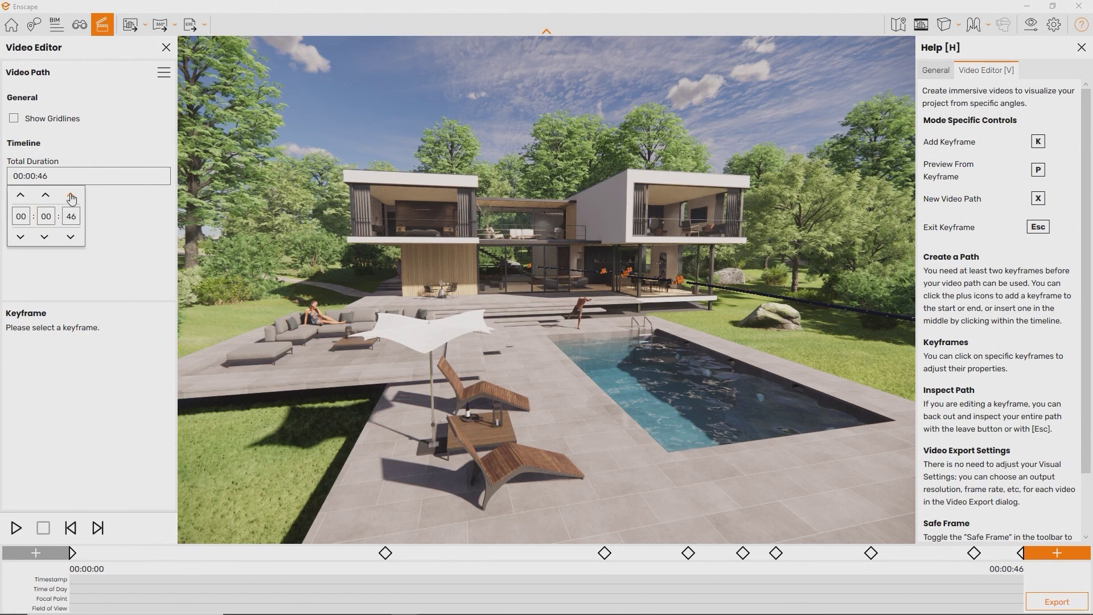
left_click(73, 237)
left_click(70, 195)
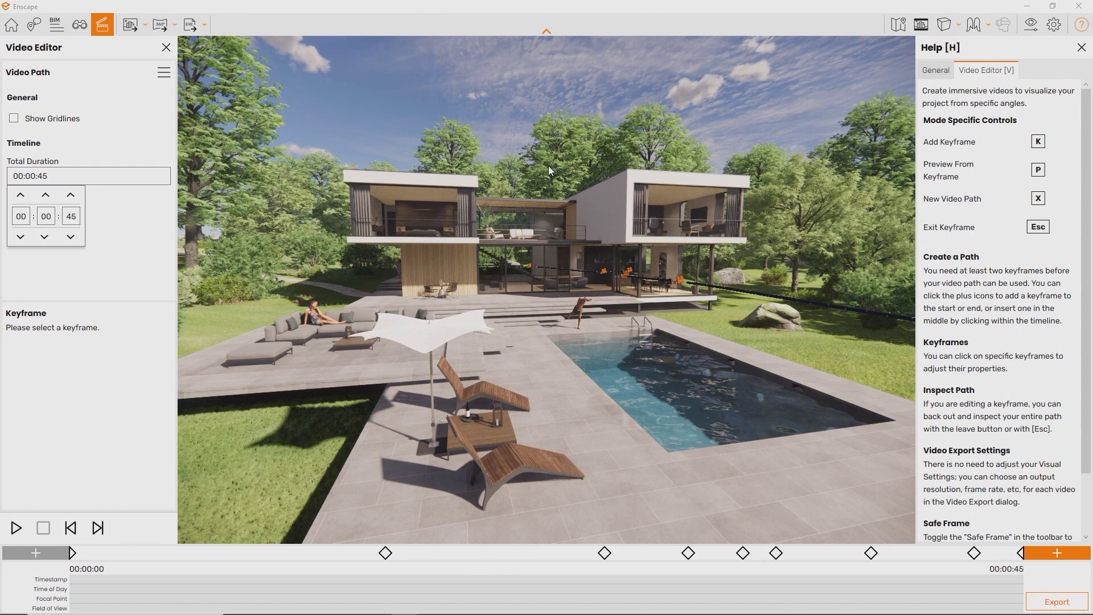
Enable Shaky Camera for the path, preview it from the first keyframe, and leave the keyframe.
left_click(164, 241)
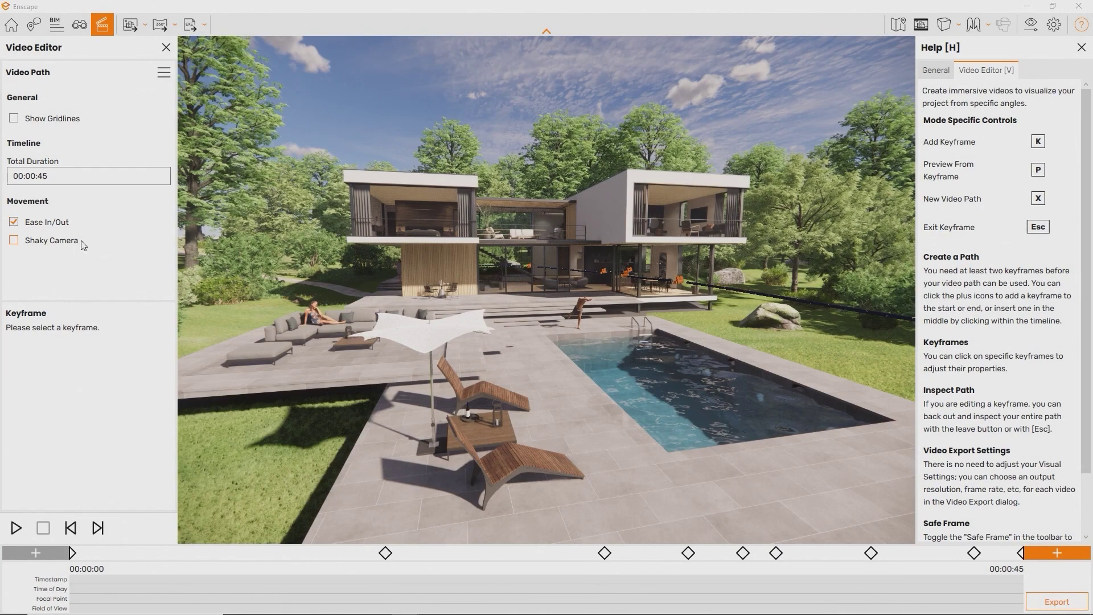
key("p")
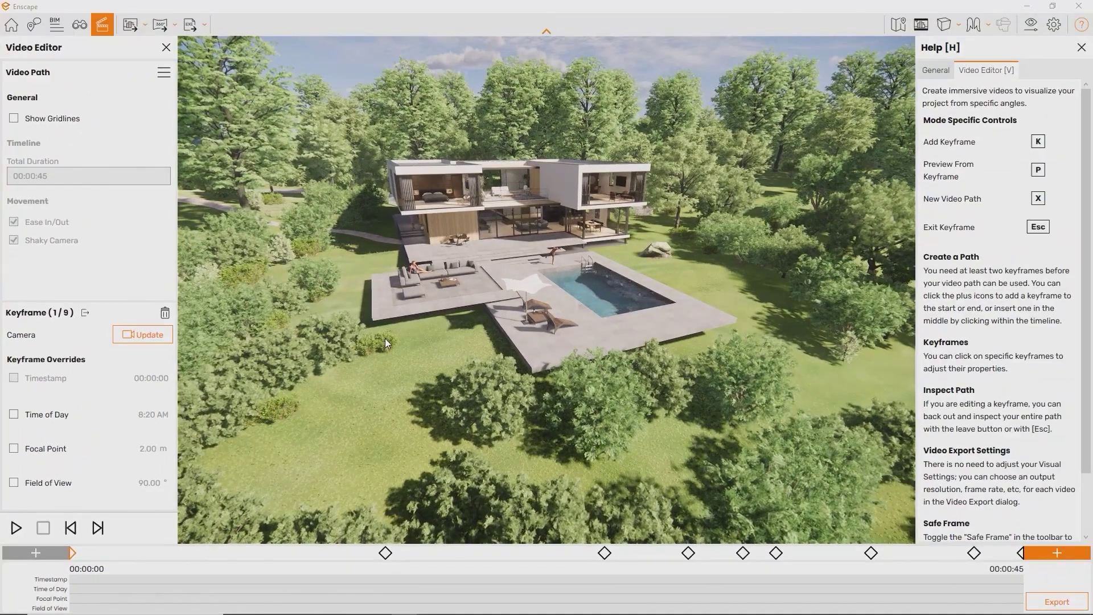
key("Escape")
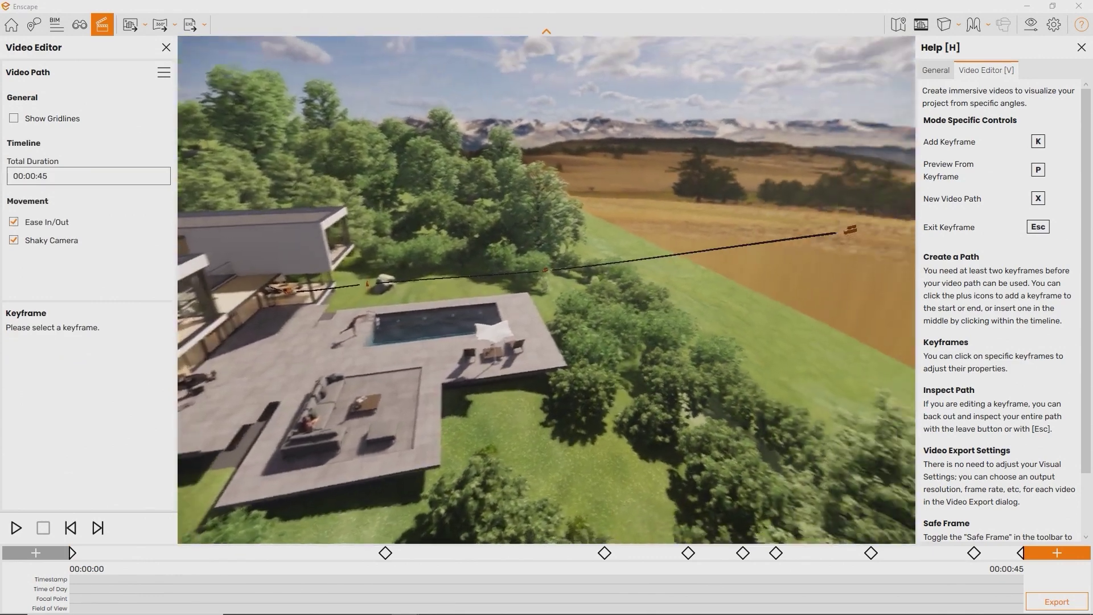
Select the third keyframe beside the pool, override its timestamp with 00:00:10, and update its camera before leaving it.
key("w")
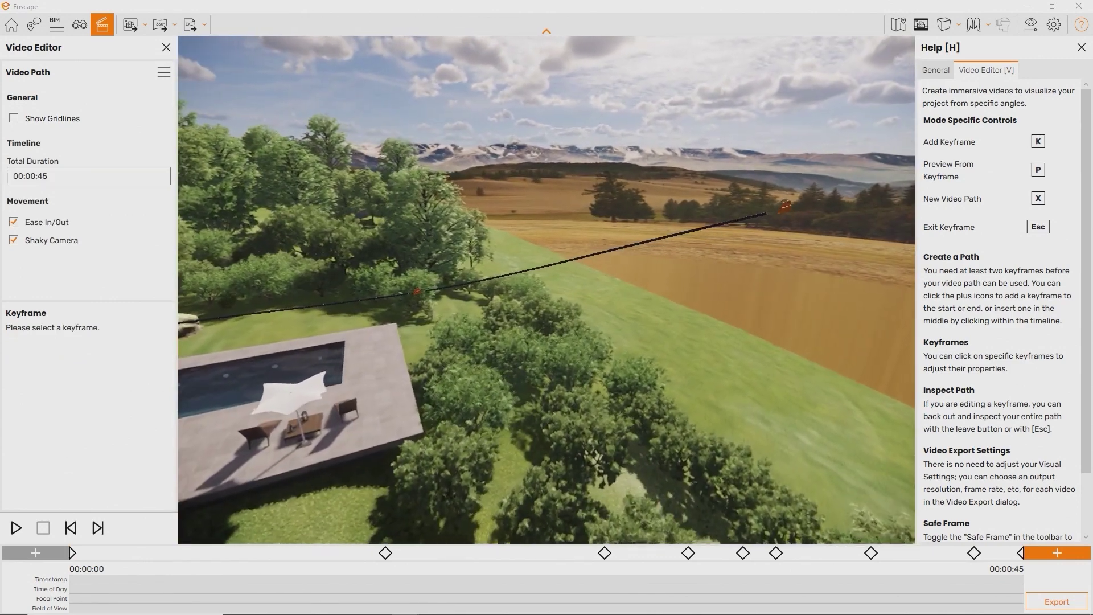
key("w")
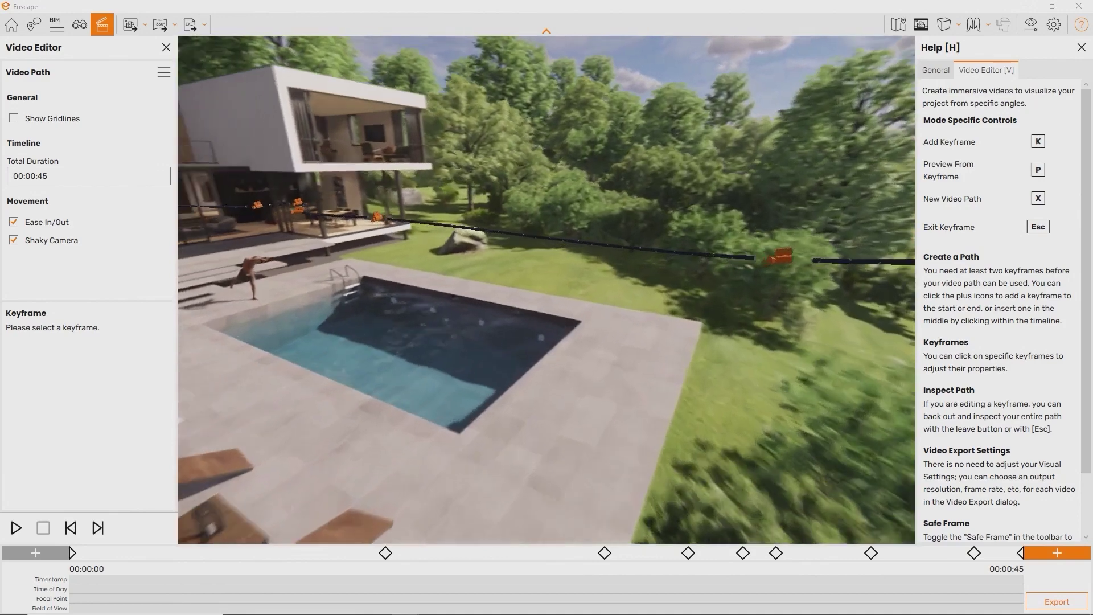
key("w")
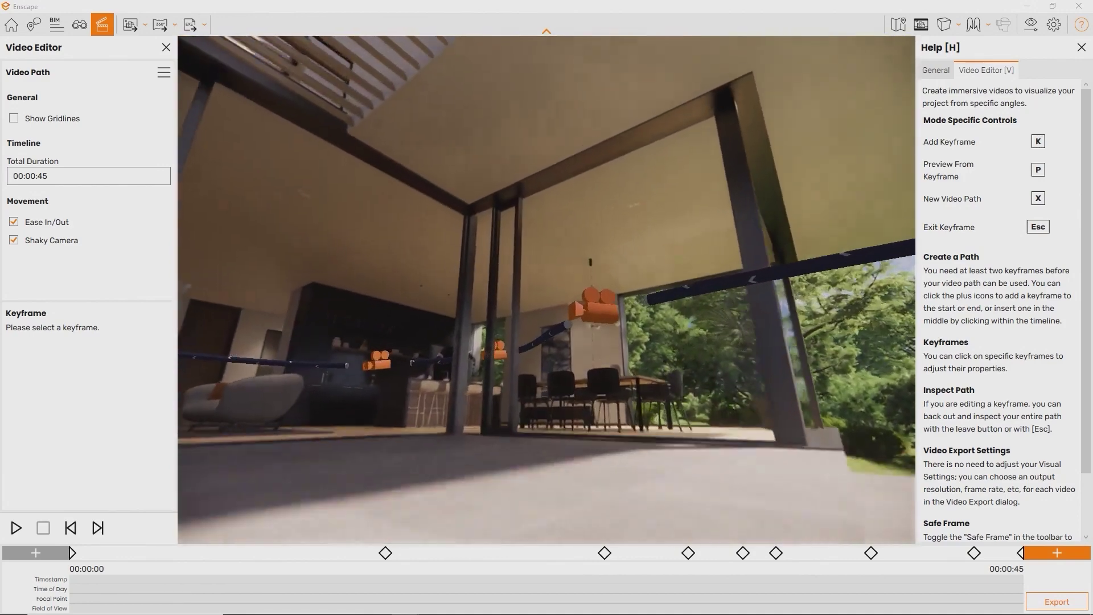
key("w")
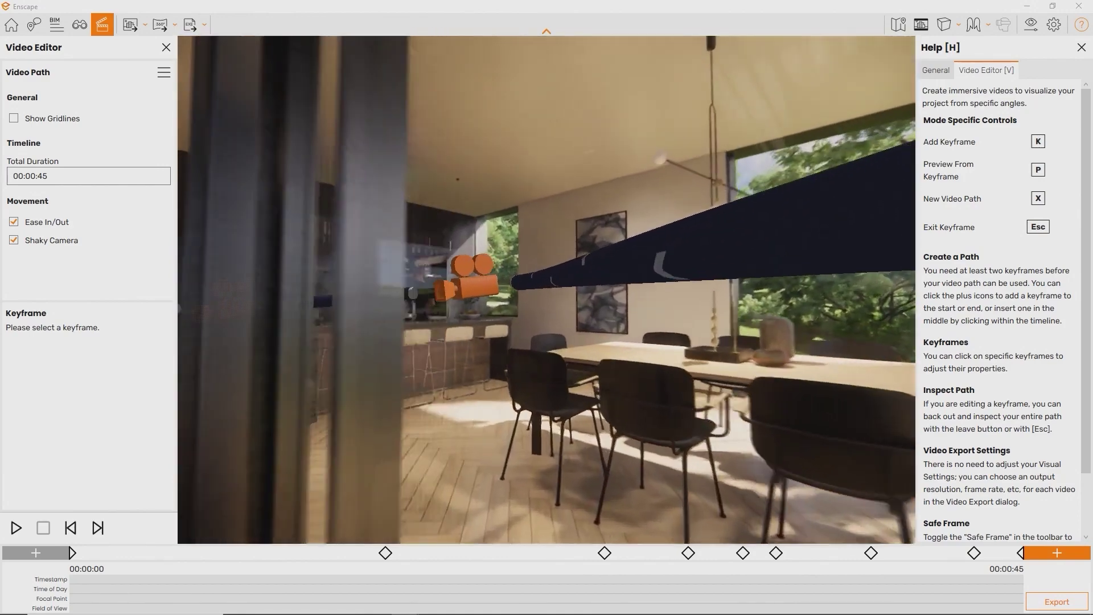
key("w")
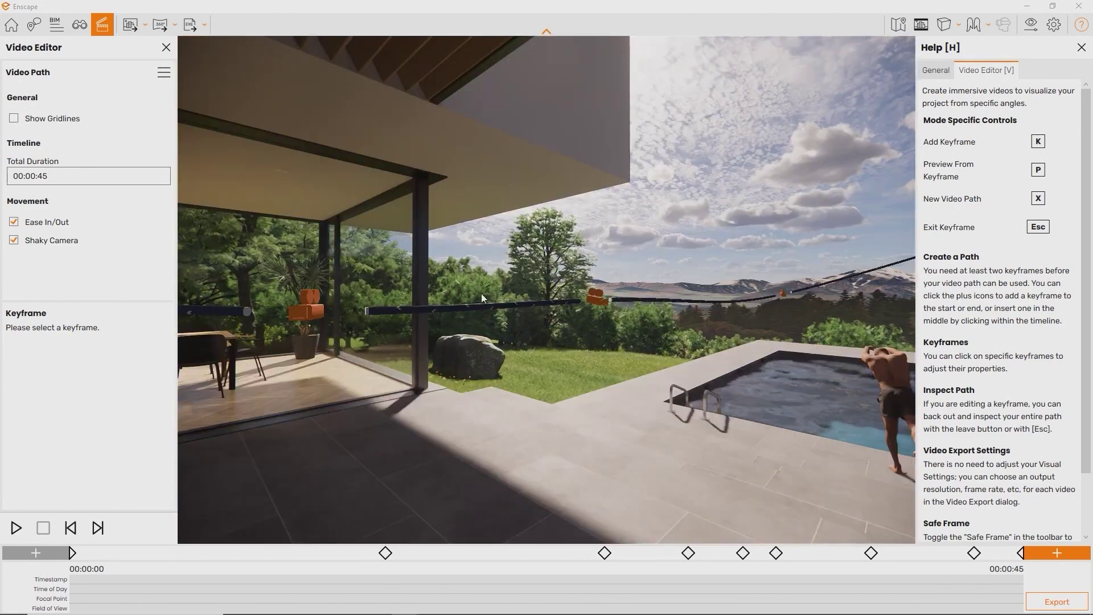
left_click(598, 300)
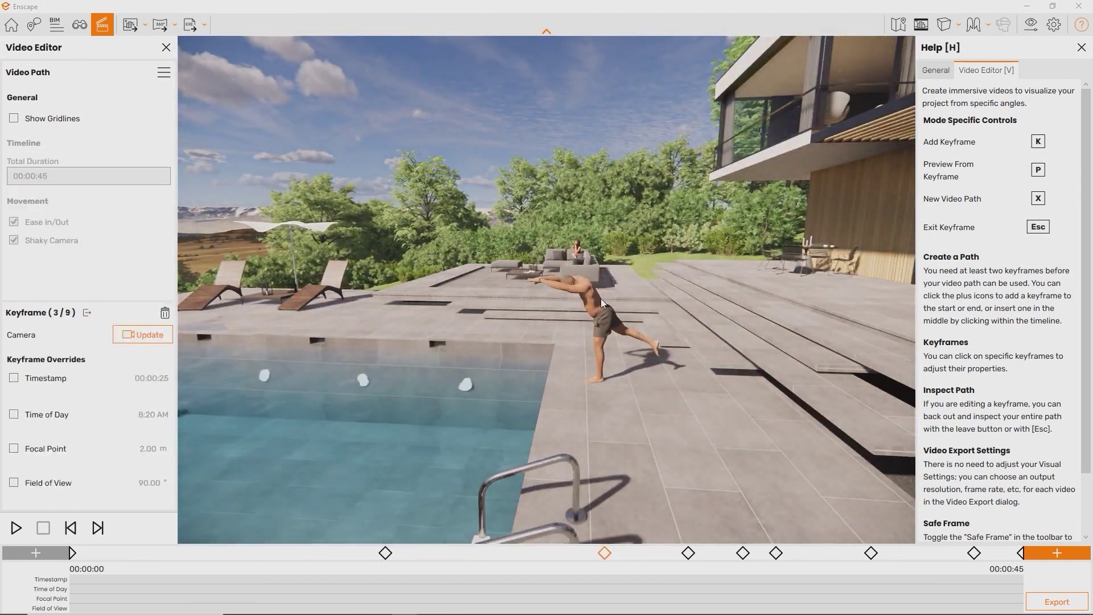
left_click(13, 378)
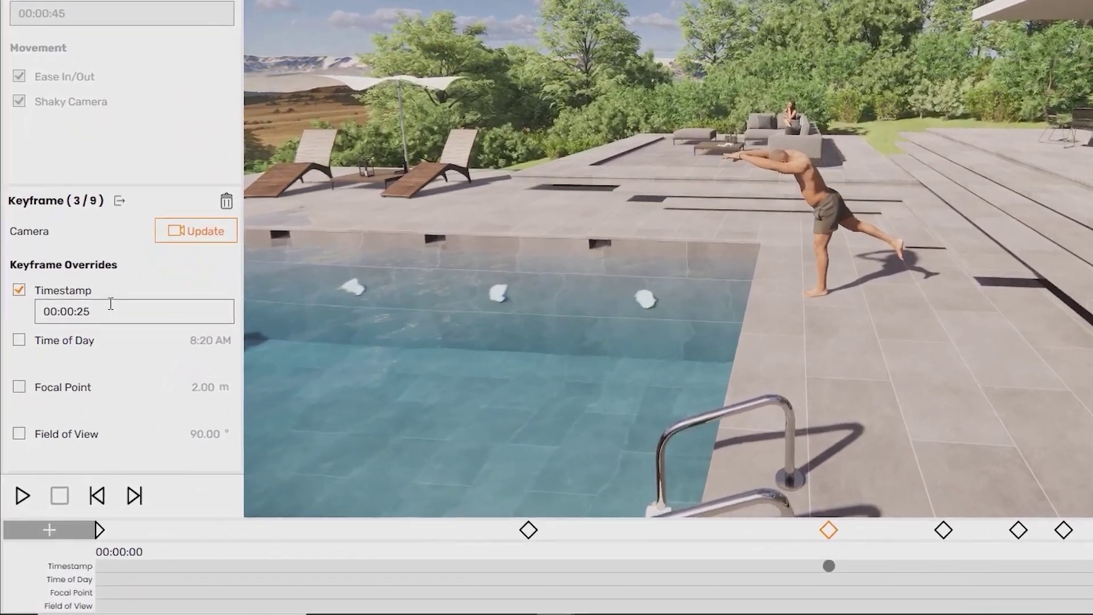
left_click(102, 341)
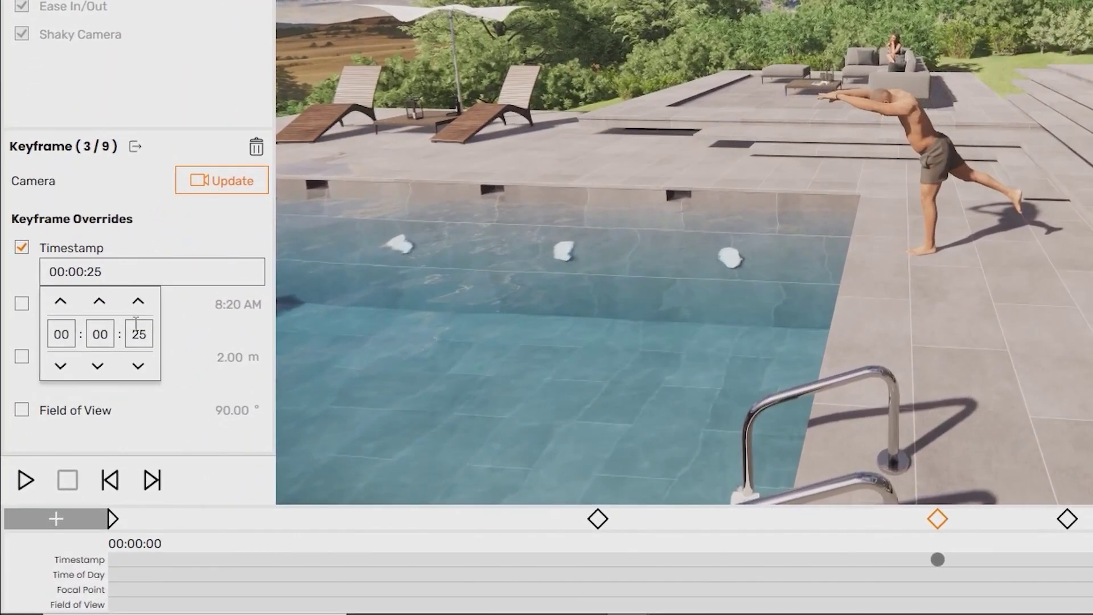
key("Return")
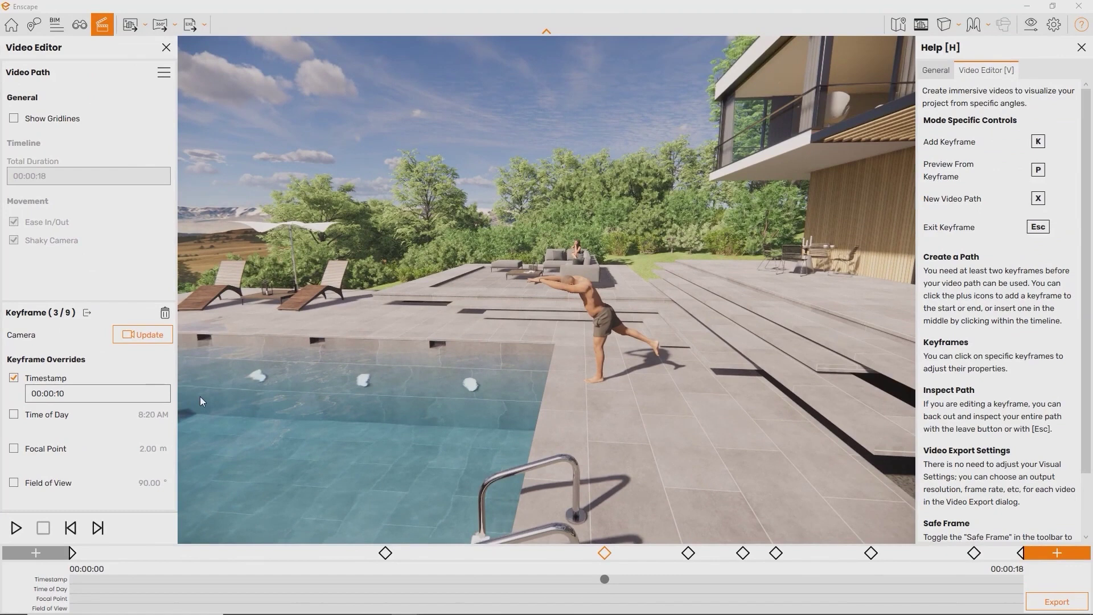
left_click(158, 334)
key("Escape")
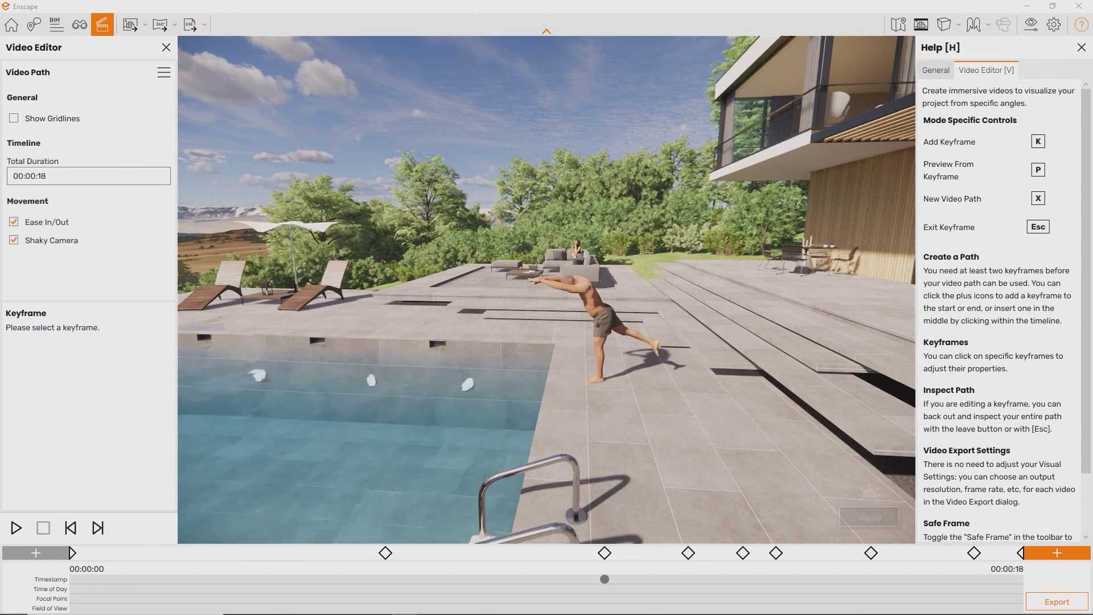
Advance to the sixth keyframe behind the living room sofa, override its timestamp, and preview the retimed path.
left_click(97, 534)
left_click(97, 534)
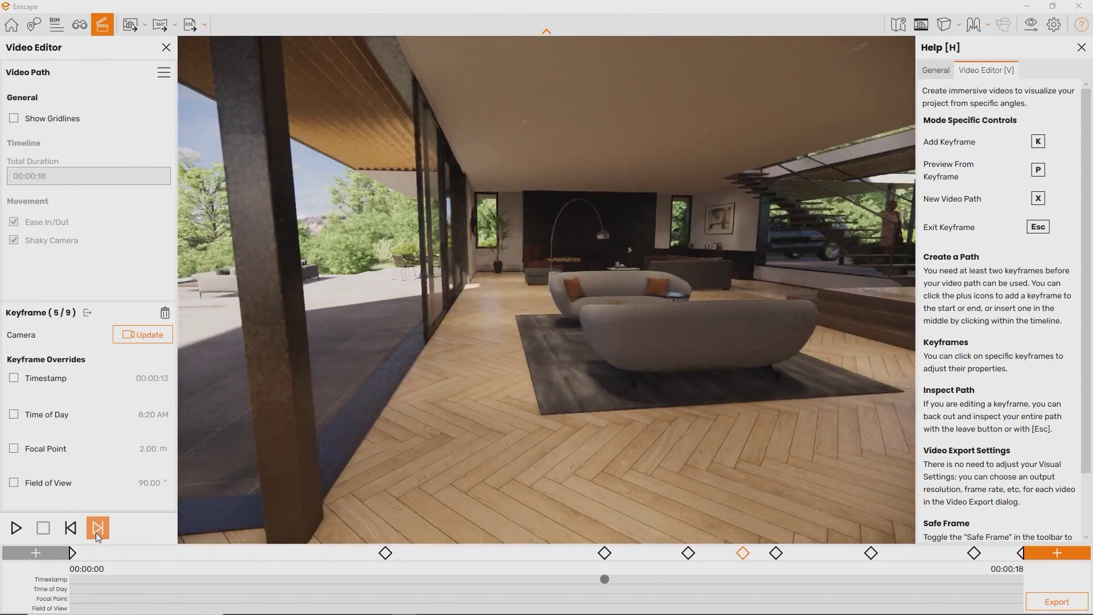
left_click(96, 529)
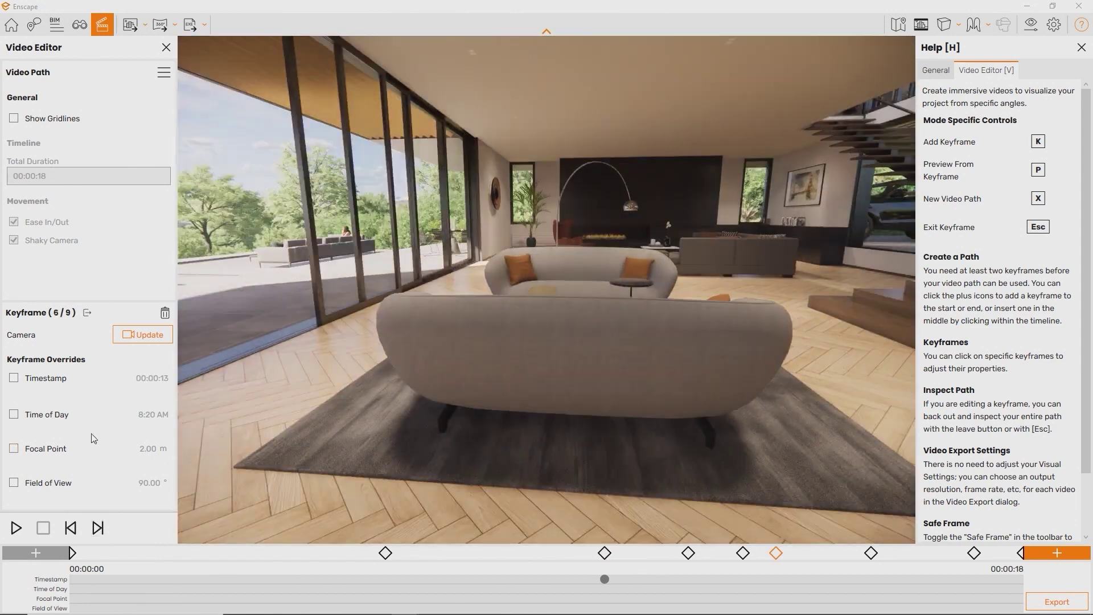
left_click(63, 395)
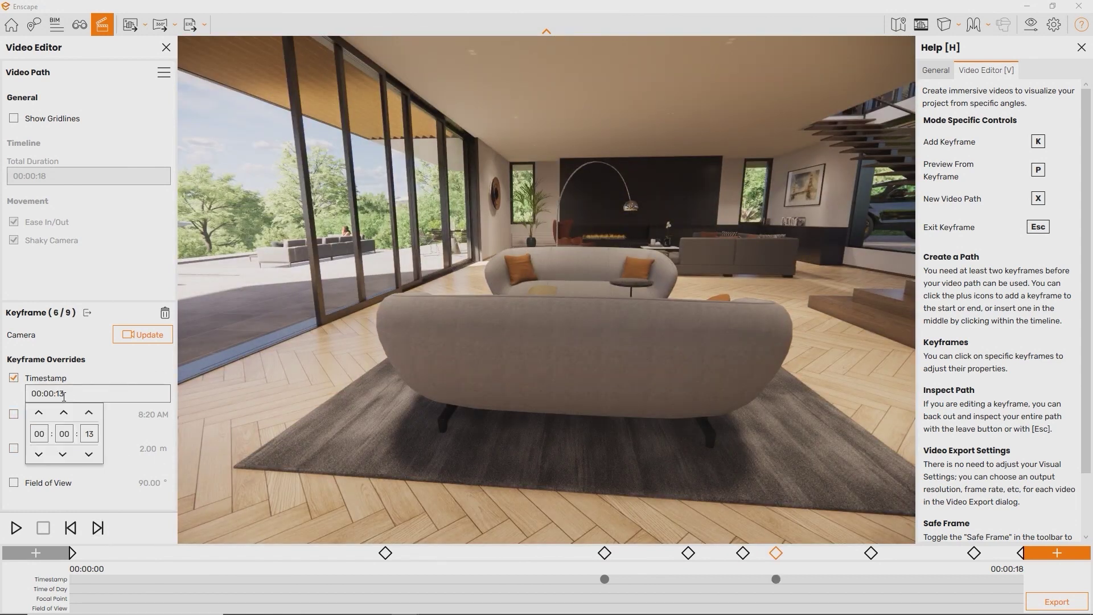
key("Return")
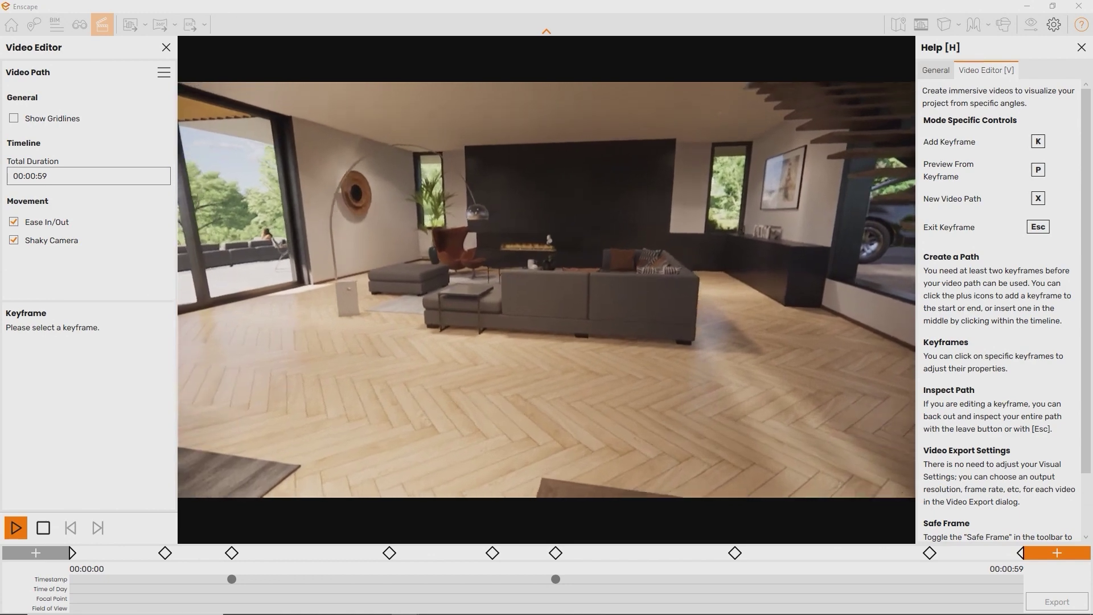
Enable the Time of Day override on the first keyframe and open its time for editing.
left_click(71, 552)
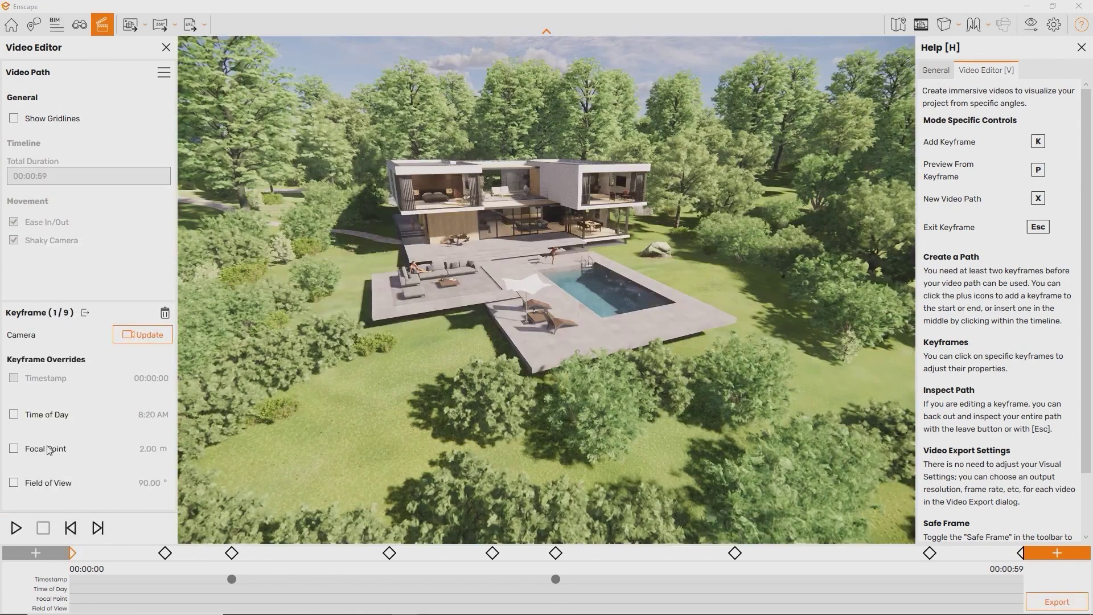
left_click(13, 414)
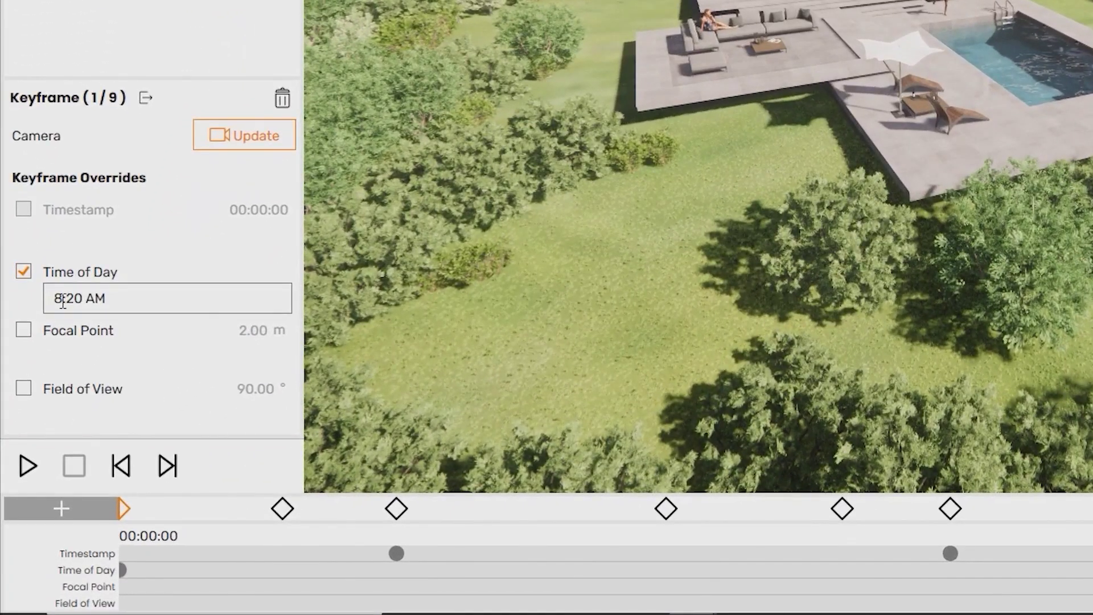
left_click(60, 302)
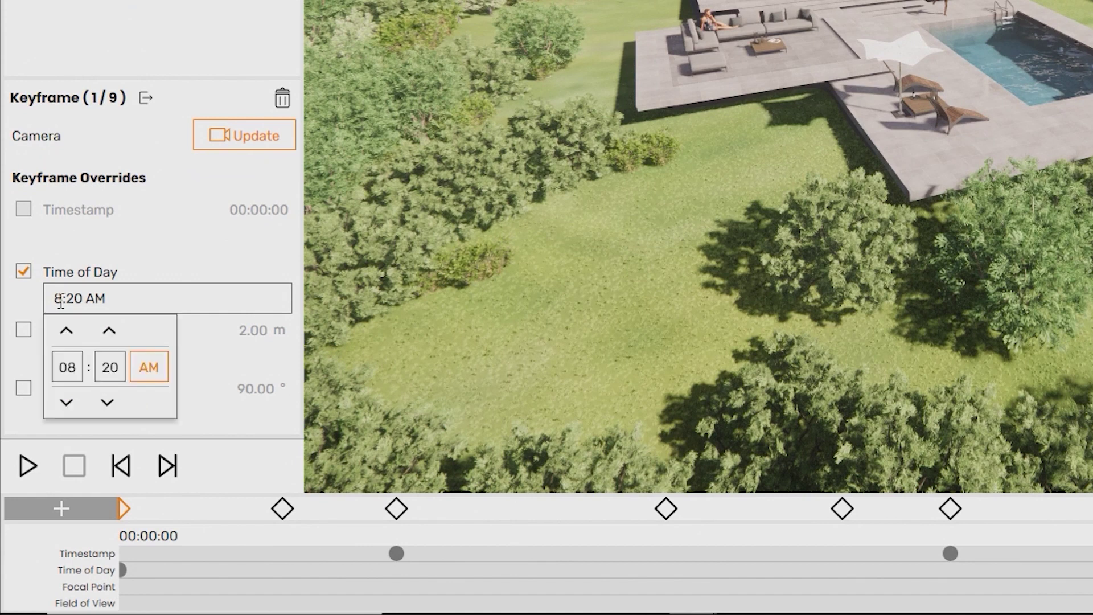
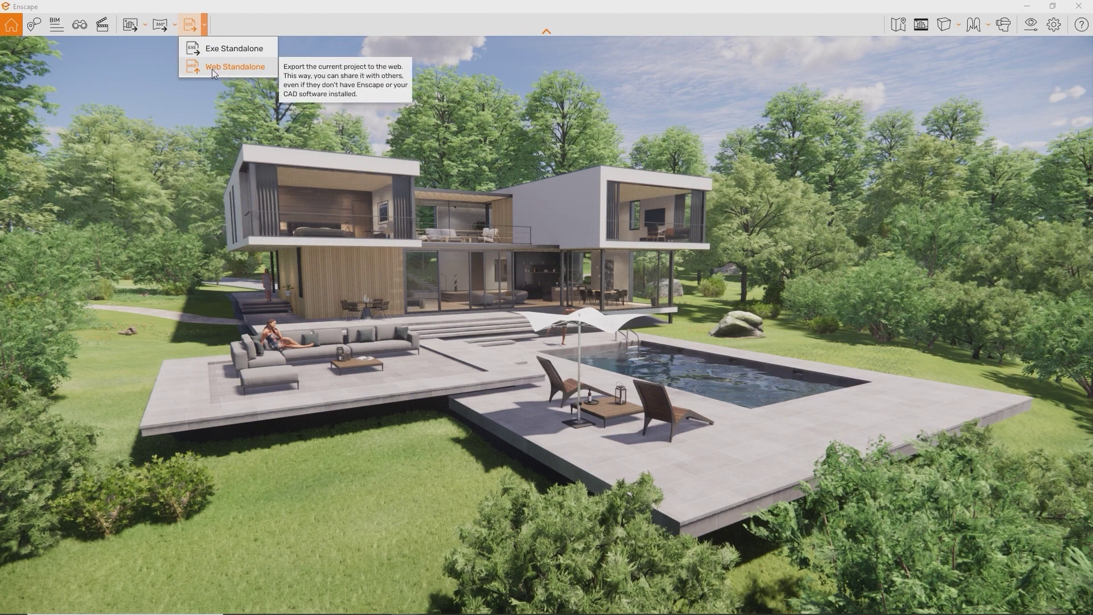
Export the project as a web standalone and walk through it in the browser from the pool overview to the glazed living area.
left_click(212, 67)
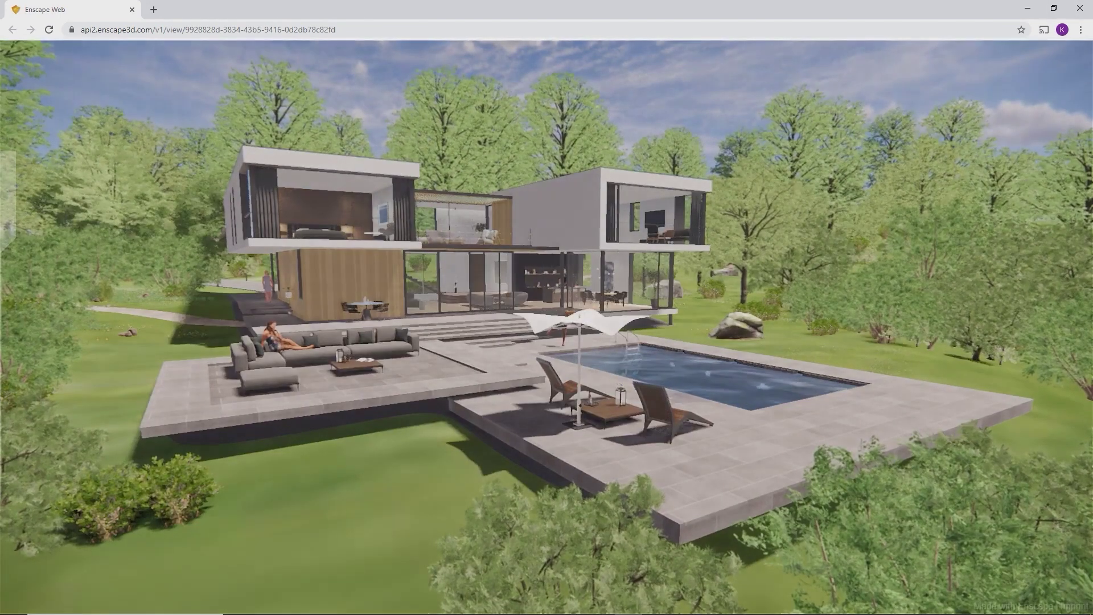
left_click_drag(547, 327, 222, 262)
key("w")
key("d")
key("w")
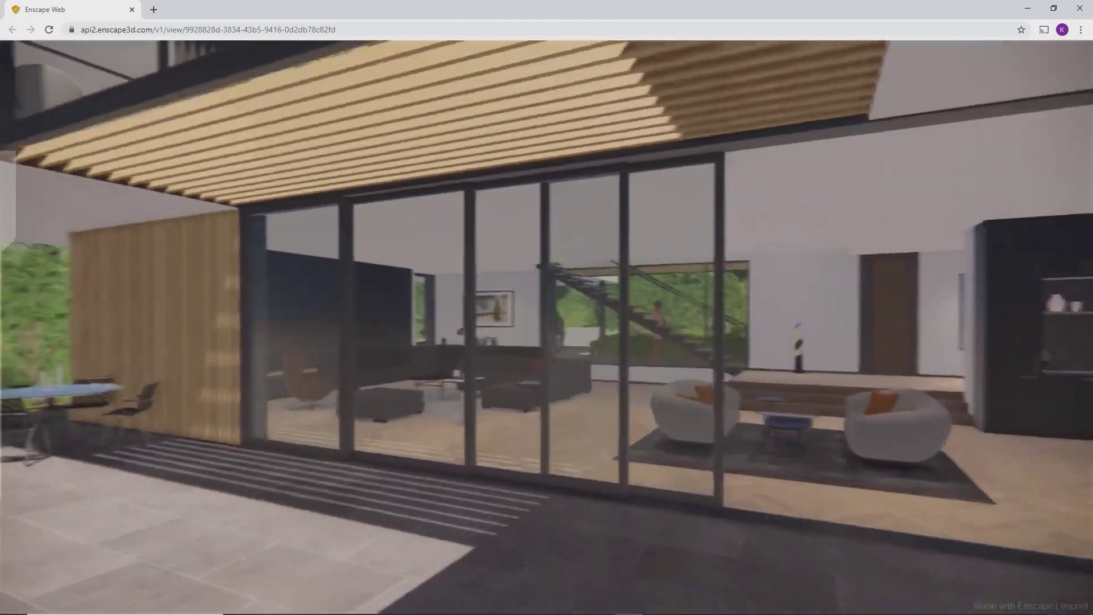
Walk through the web standalone into the living area, shift the time of day, and move back out toward the pool terrace.
key("d")
left_click_drag(546, 308, 279, 305)
key("s")
key("i")
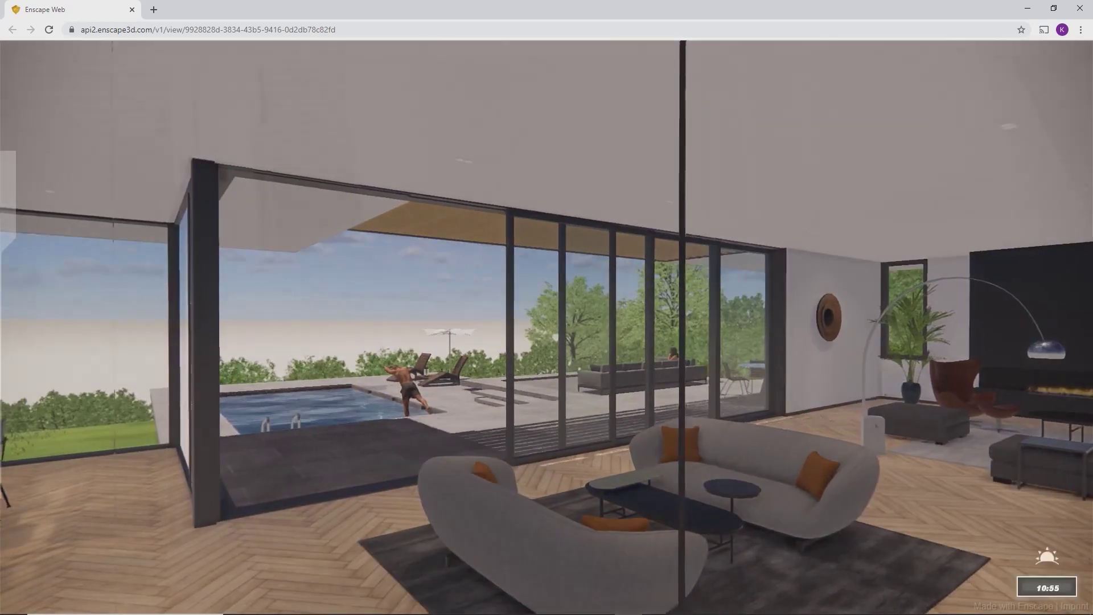
key("i")
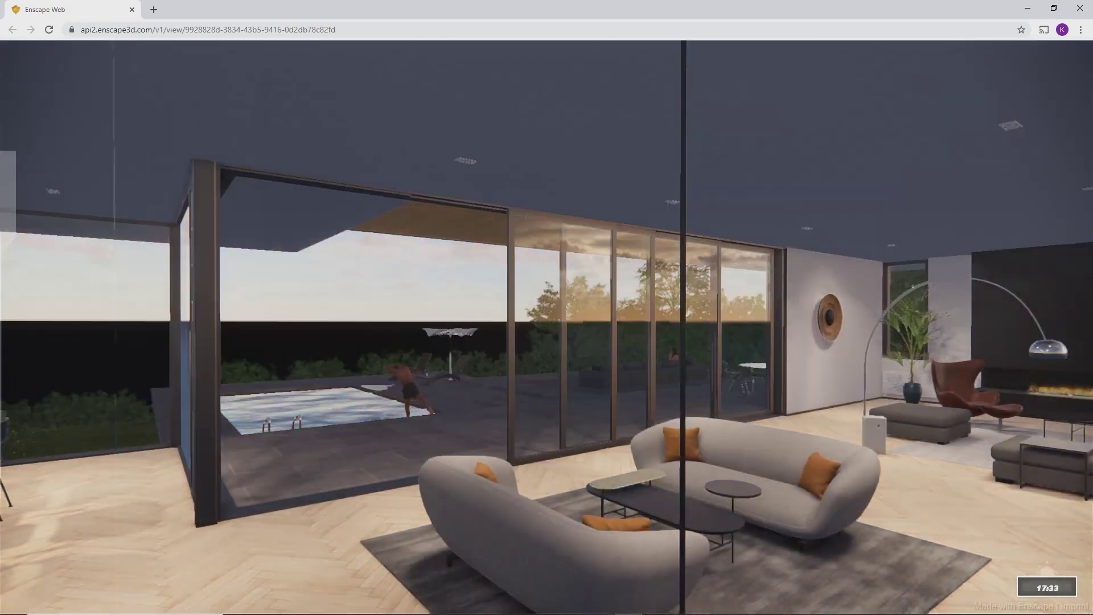
key("w")
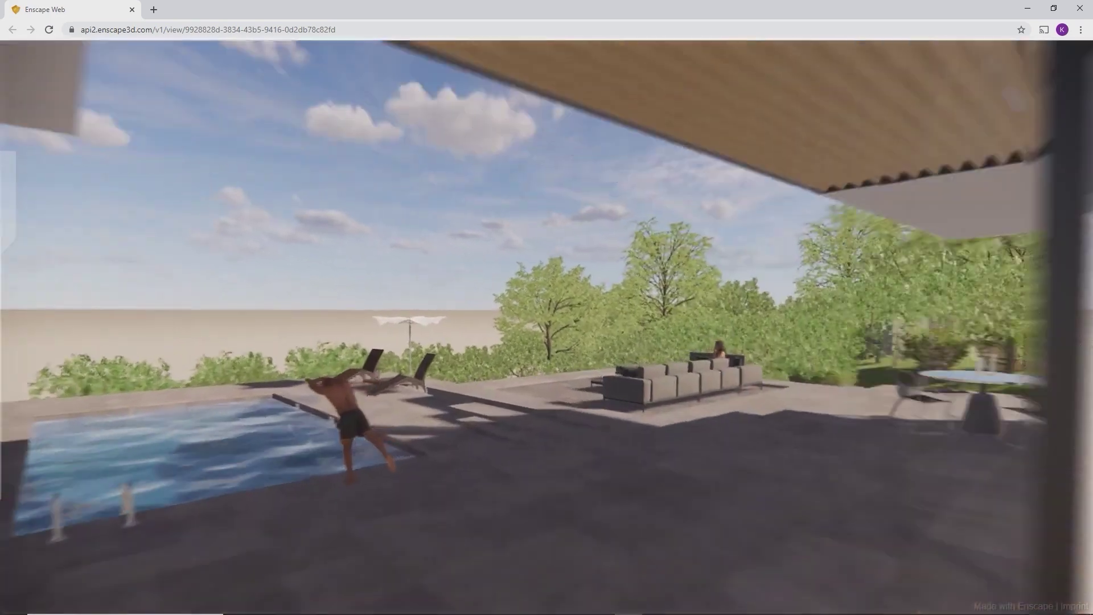
right_click_drag(399, 319, 752, 319)
key("s")
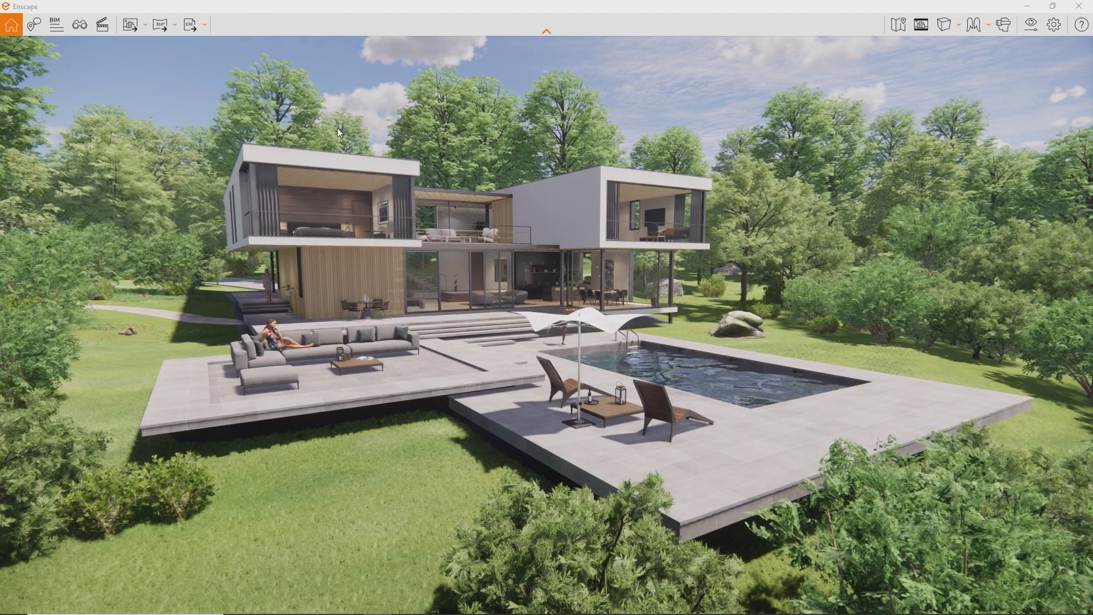
Switch to the Enscape renderer and set Icon.ico as the custom icon in the renderer window settings.
left_click(206, 26)
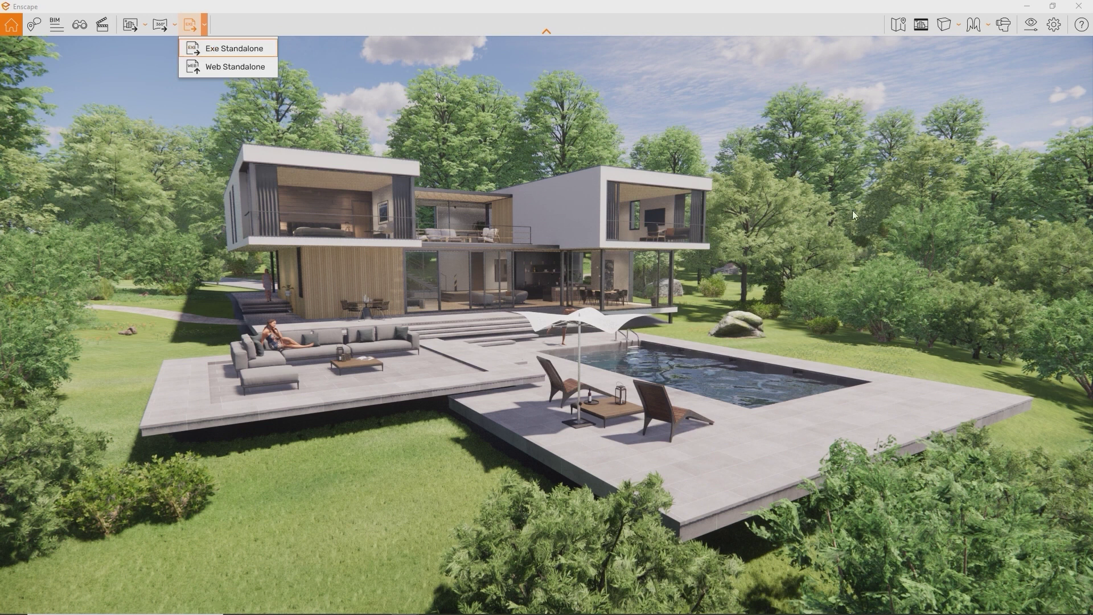
left_click(1057, 27)
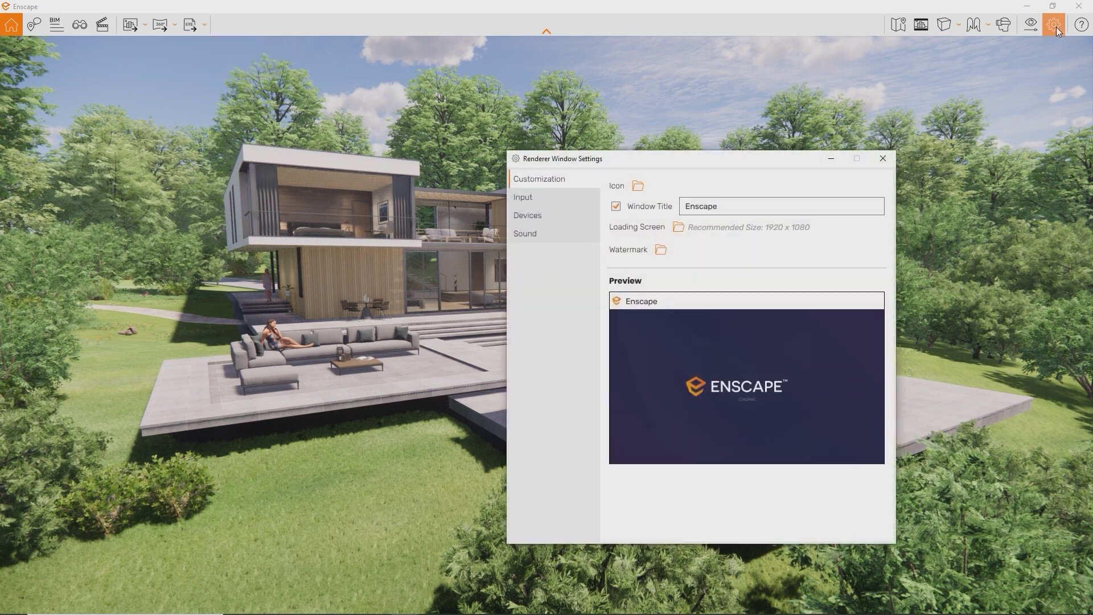
left_click(637, 186)
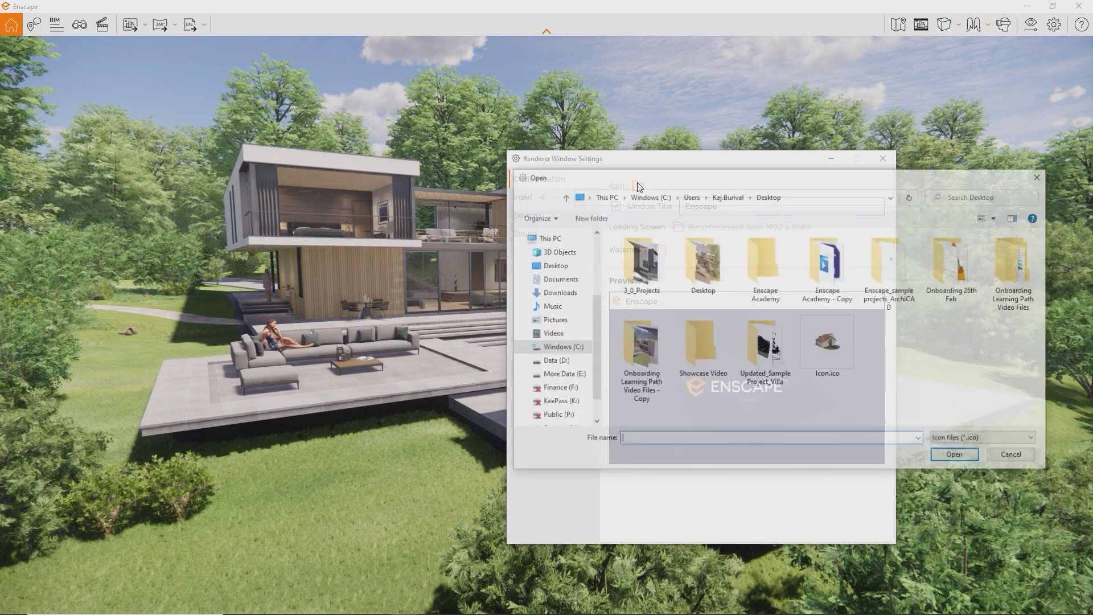
double_click(837, 342)
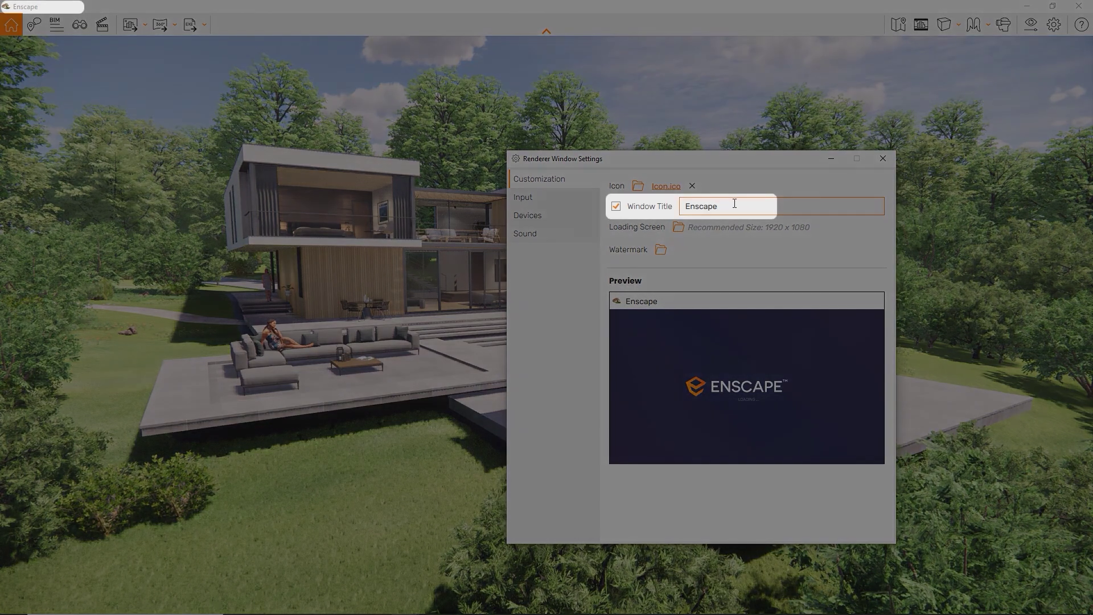
Try "See? Any Title you like" as the custom window title, and restore the title to Enscape.
left_click_drag(735, 204, 645, 205)
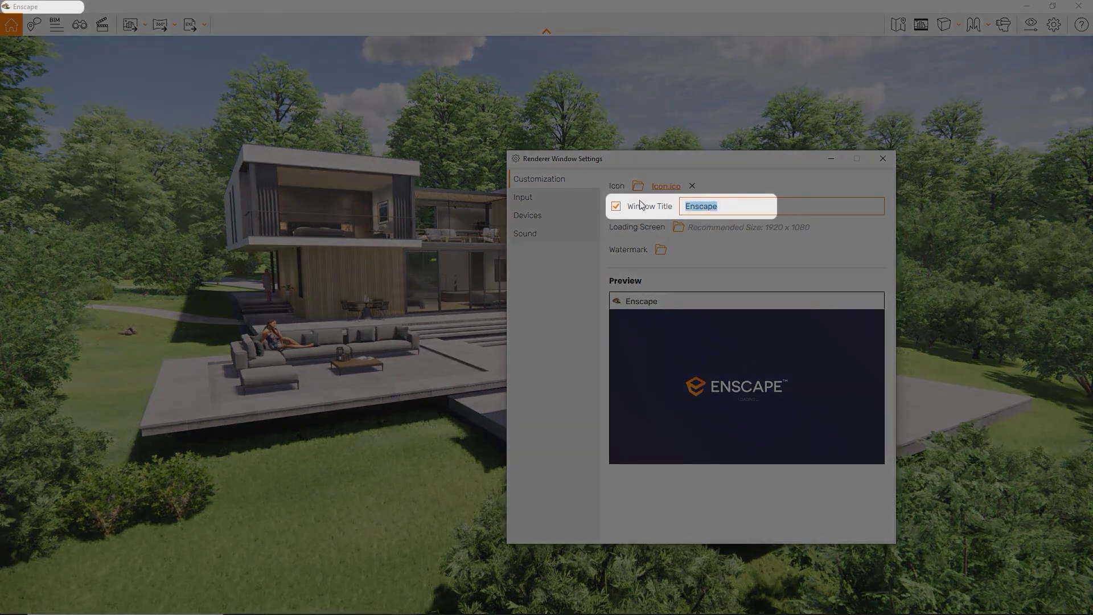
type("See? Any Title you like")
key("BackSpace")
key("BackSpace")
key("BackSpace")
key("BackSpace")
key("BackSpace")
key("BackSpace")
key("BackSpace")
key("BackSpace")
key("BackSpace")
key("BackSpace")
key("BackSpace")
key("BackSpace")
key("BackSpace")
key("BackSpace")
key("BackSpace")
key("BackSpace")
key("BackSpace")
key("BackSpace")
key("BackSpace")
key("BackSpace")
type("Enscap")
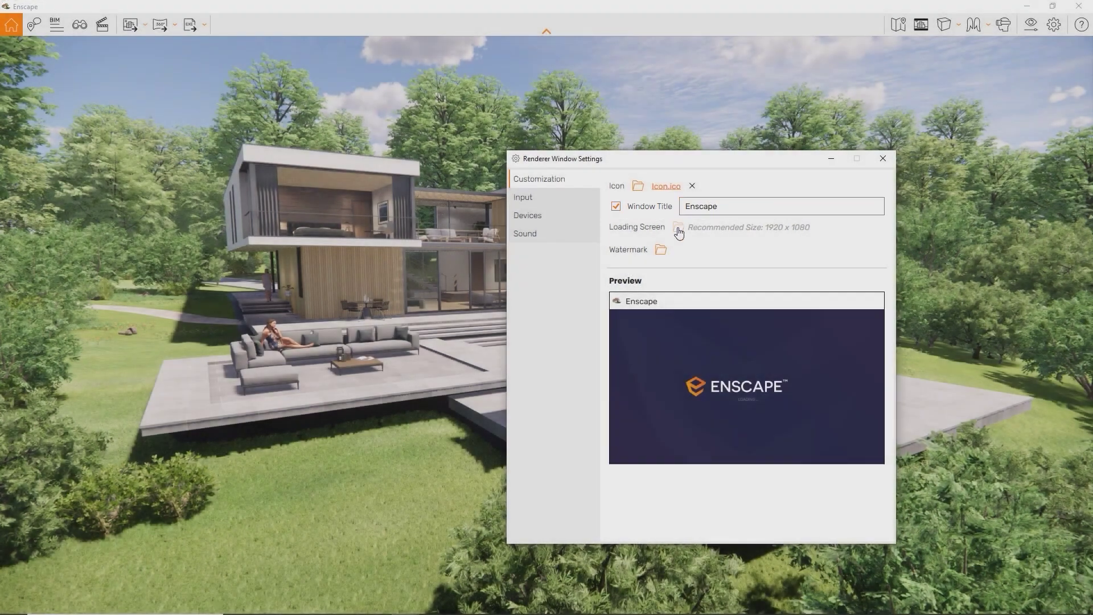
Assign Loading Screen.png as the renderer's loading screen and Enscape Logo.png as its watermark.
left_click(678, 227)
double_click(871, 357)
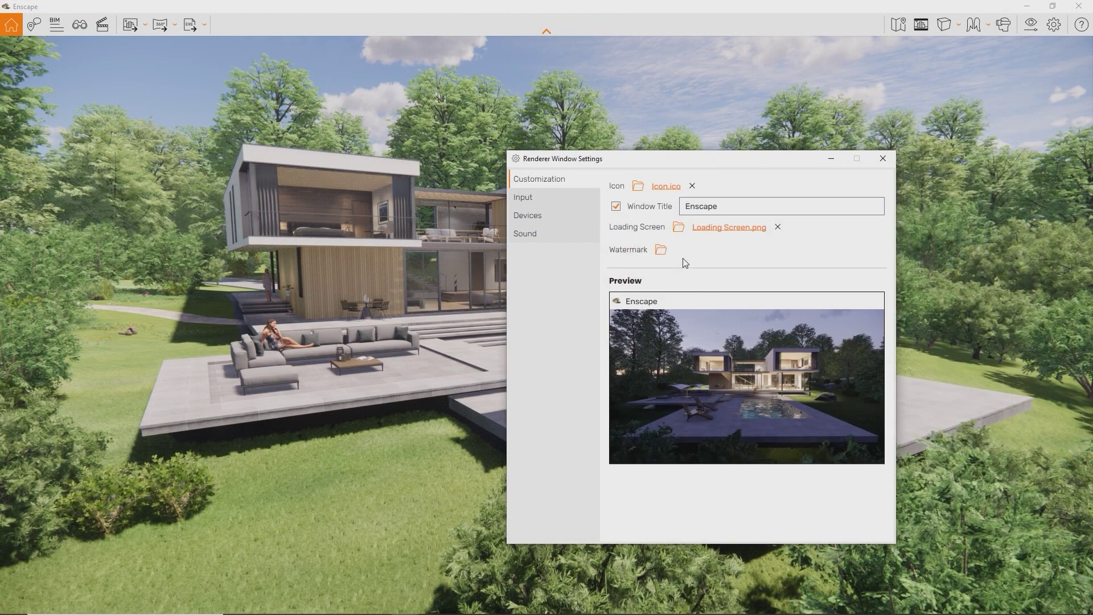
left_click(665, 251)
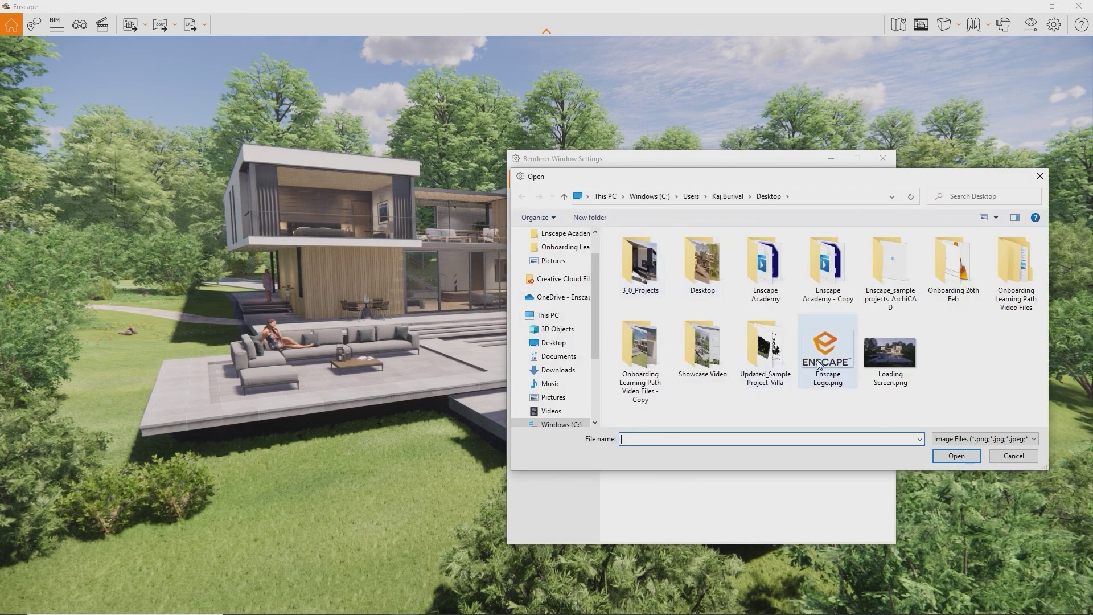
double_click(820, 358)
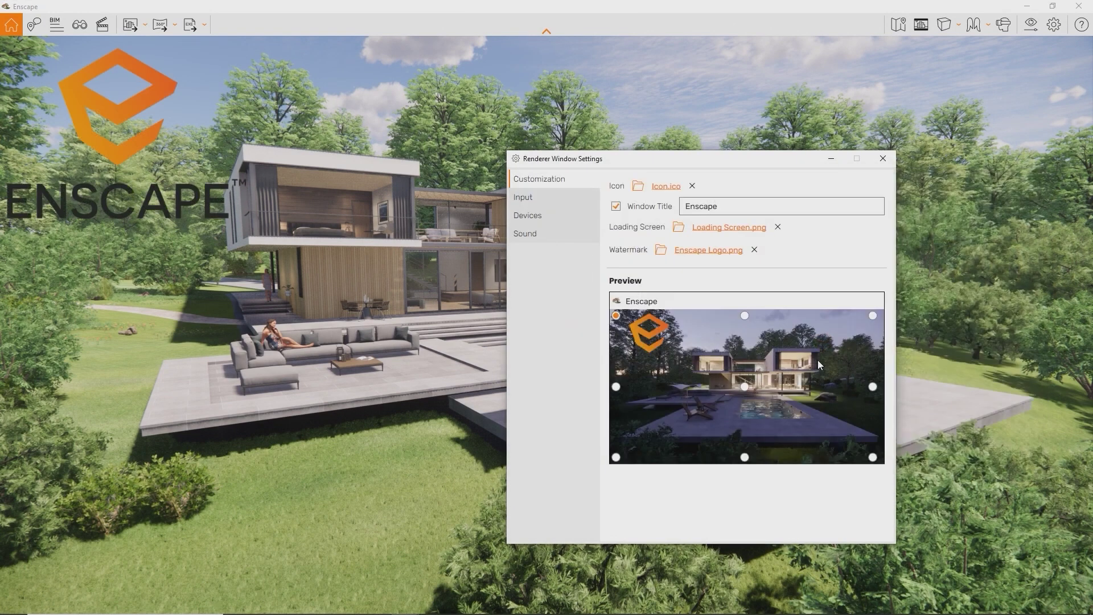
Try the watermark at the top centre and upper-right corner, anchor it in the lower-left corner, and leave the settings.
left_click(745, 316)
left_click(873, 316)
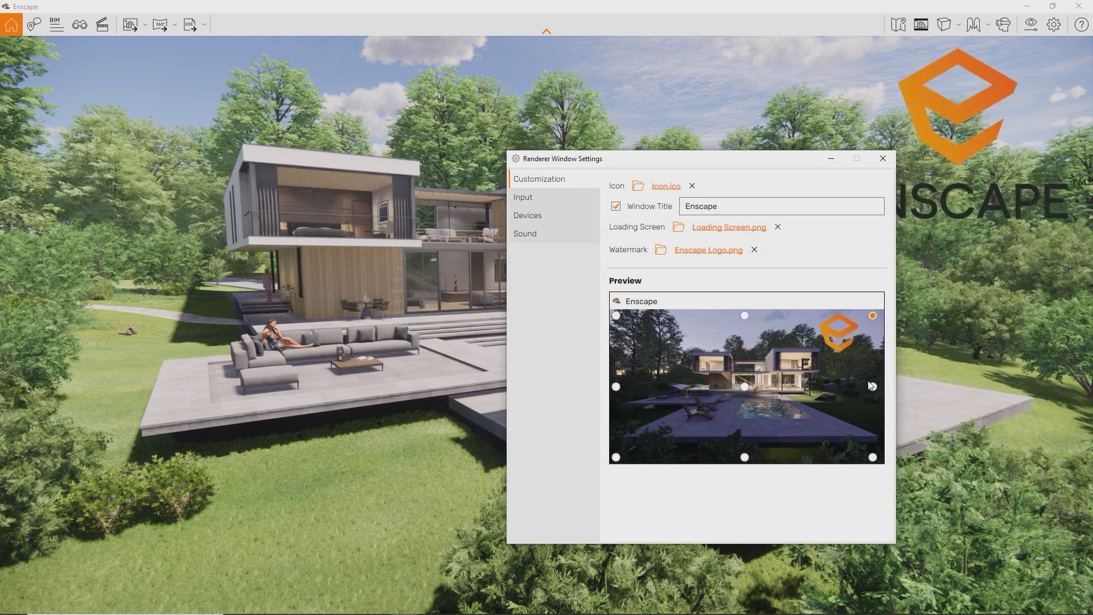
left_click(616, 457)
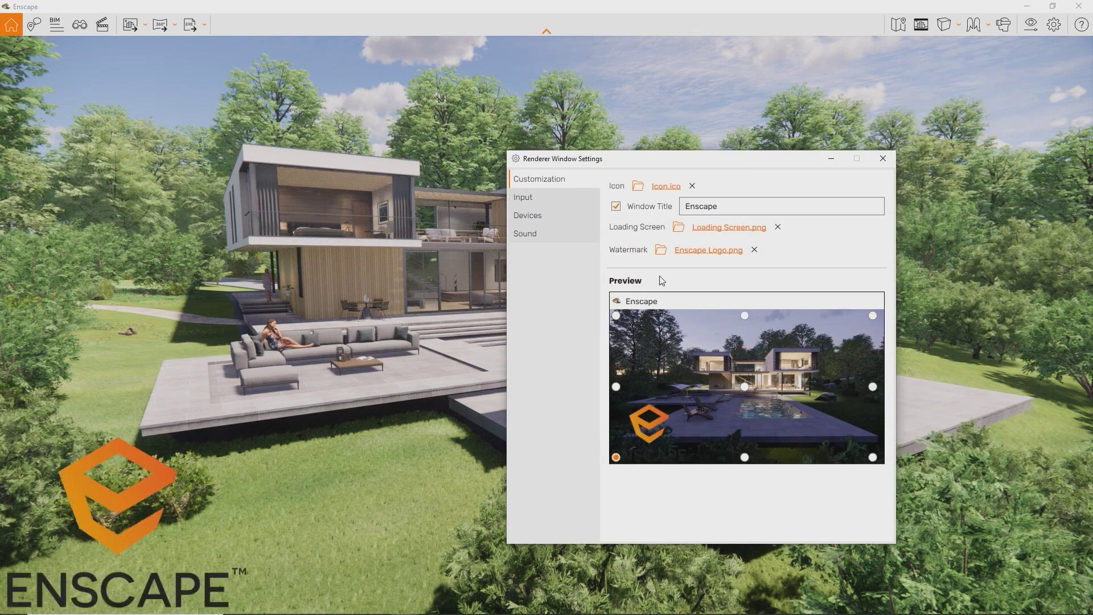
left_click_drag(697, 164, 801, 157)
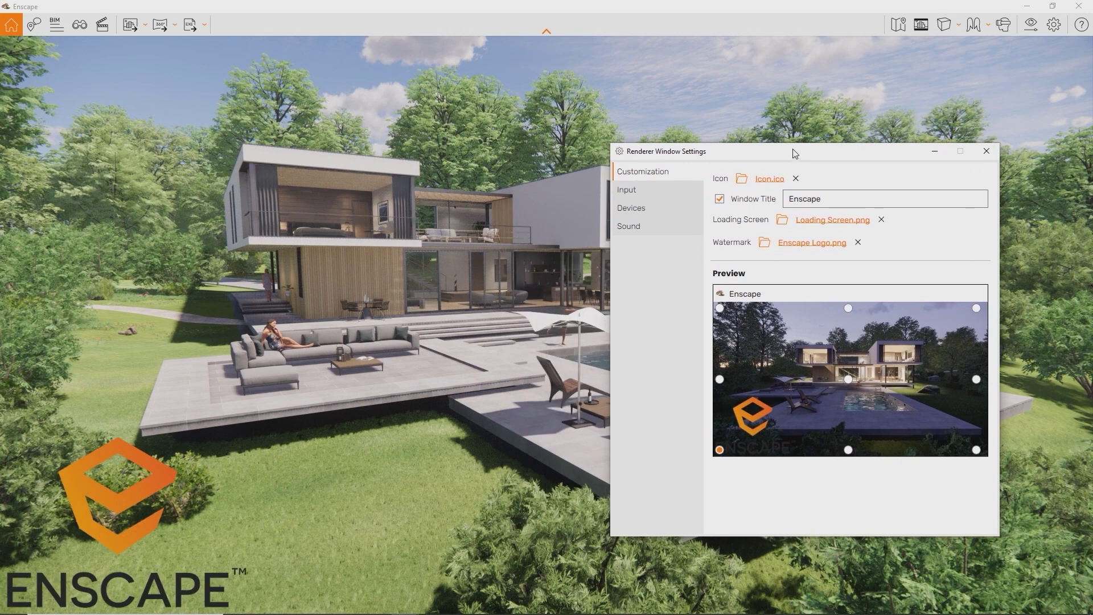
left_click(986, 150)
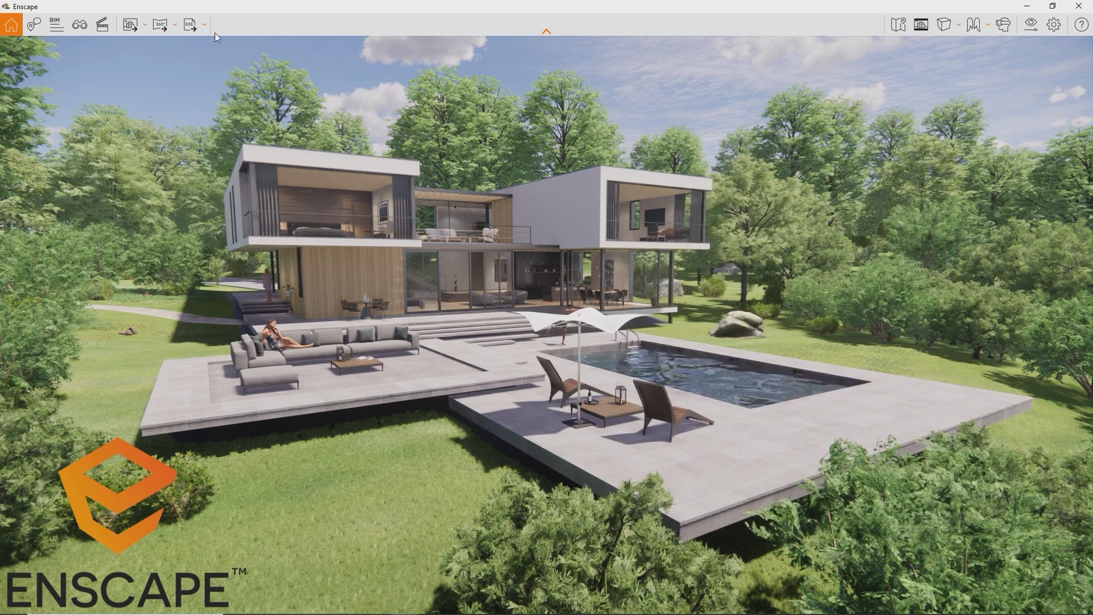
Export the project as an Exe standalone to the Desktop and launch the exported file.
left_click(190, 25)
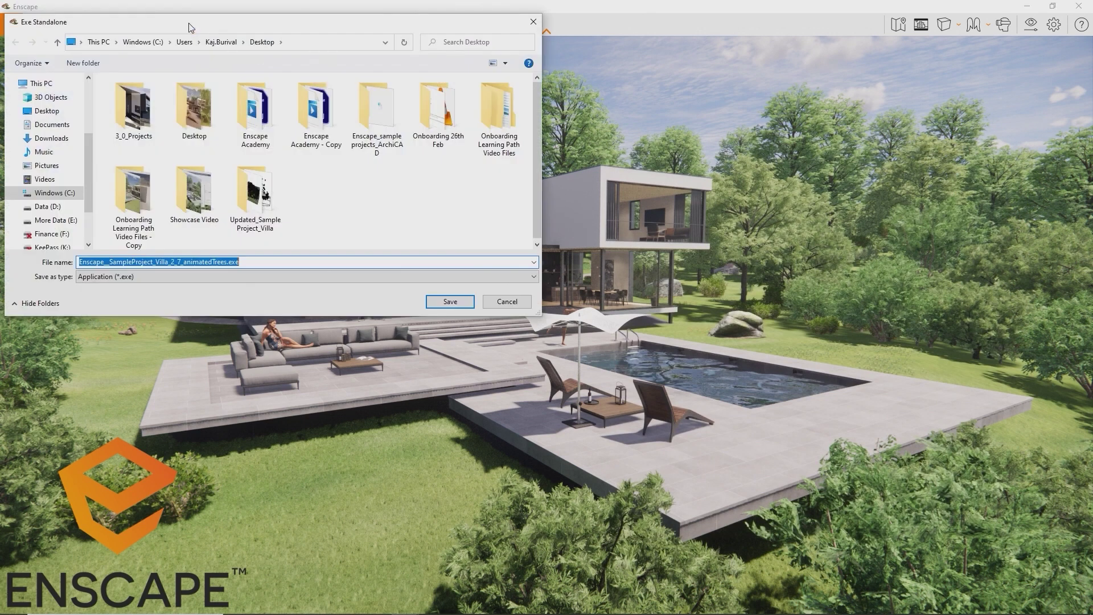
key("Return")
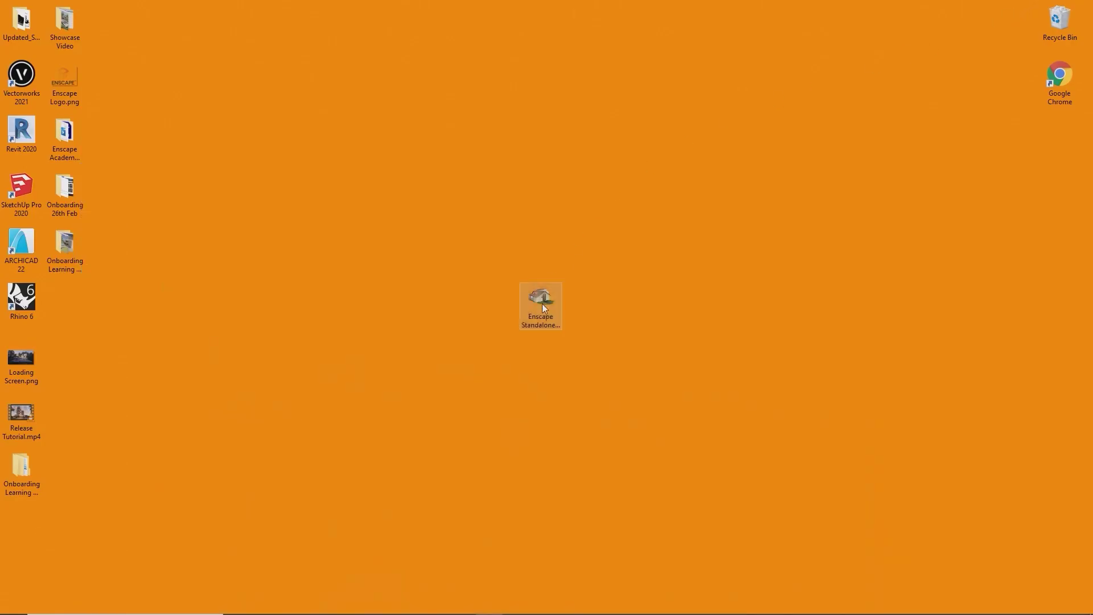
left_click(540, 307)
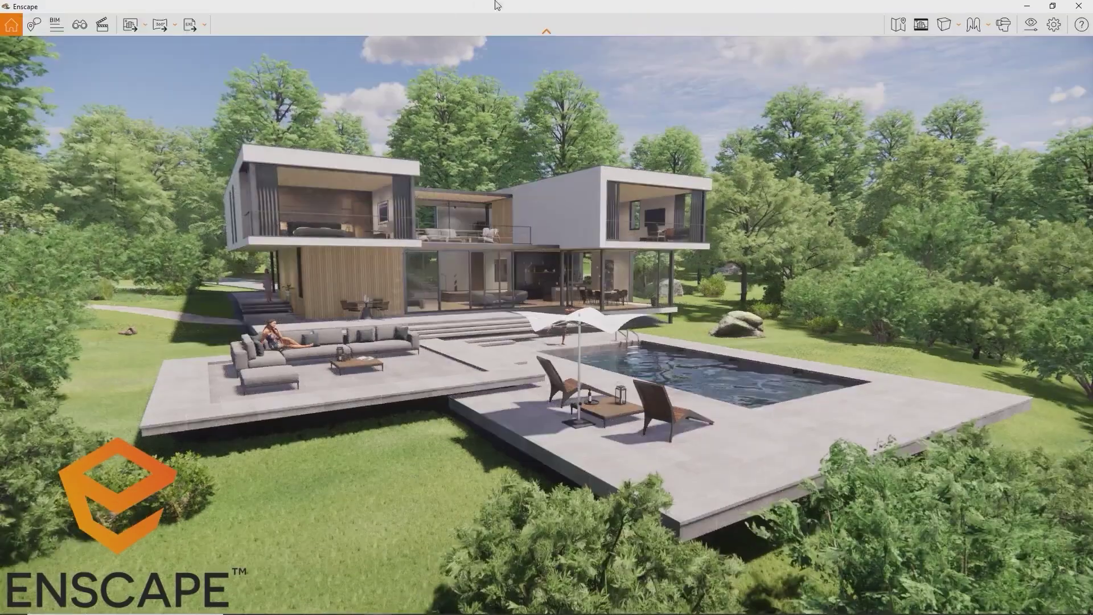
left_click_drag(496, 3, 780, 12)
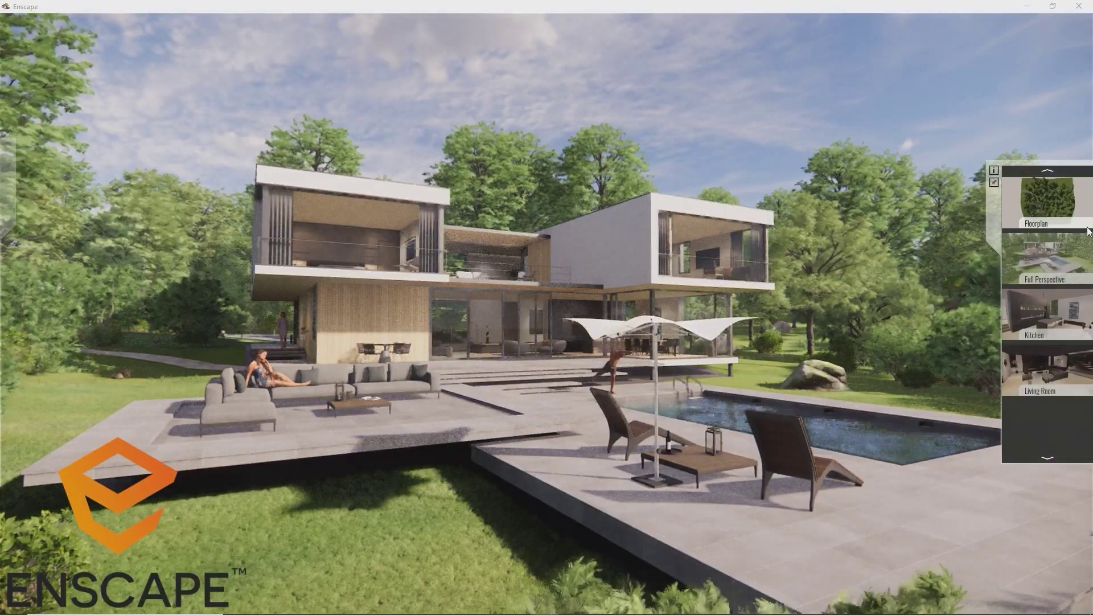
Visit the Full Perspective, Kitchen and Living Room saved views in the Exe standalone.
left_click(1051, 254)
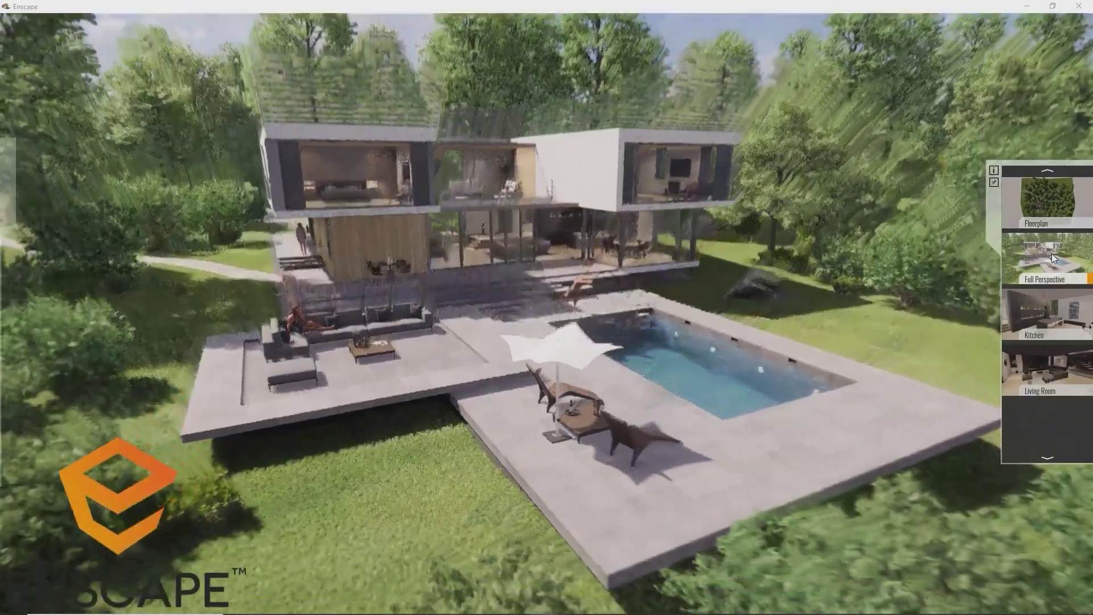
left_click(1045, 313)
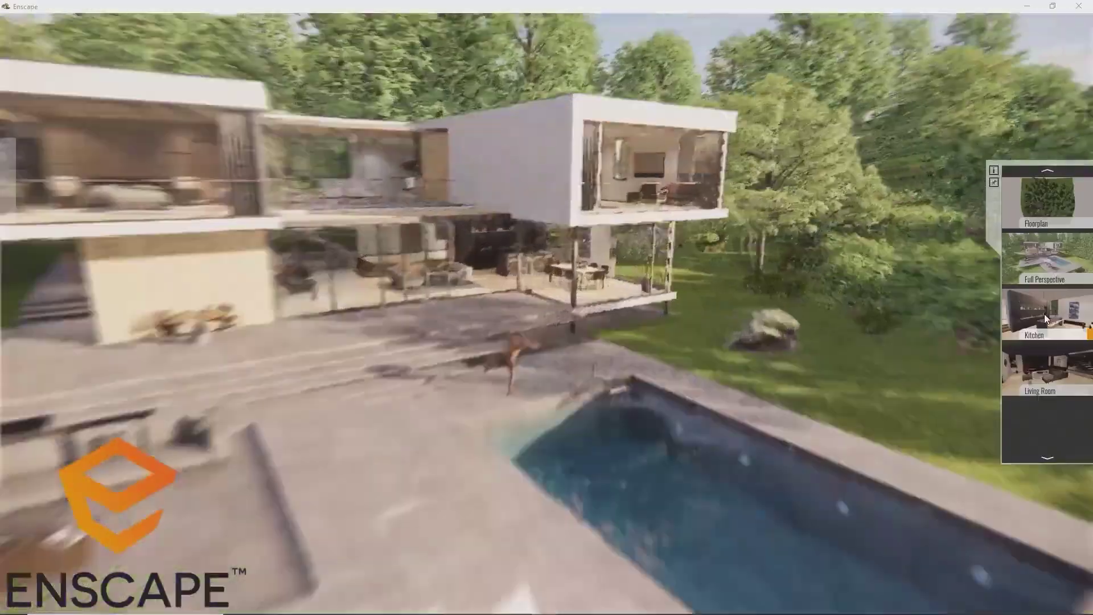
left_click(1044, 370)
Check the rendering styles in the standalone's visual settings and enable Virtual Reality for its devices.
mouse_move(14, 189)
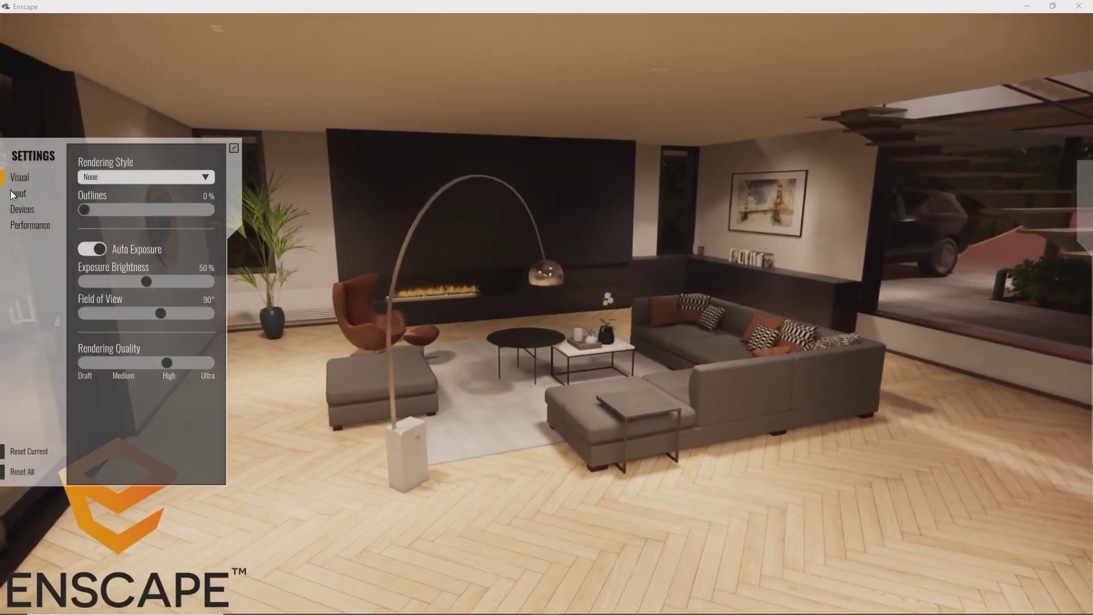
left_click(101, 178)
left_click(112, 215)
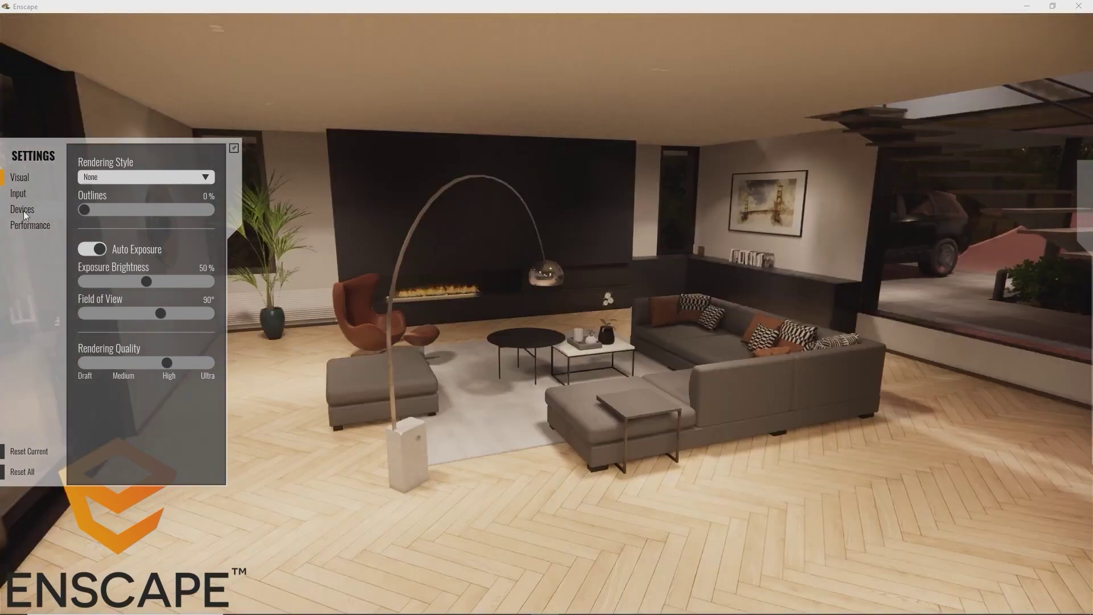
left_click(23, 211)
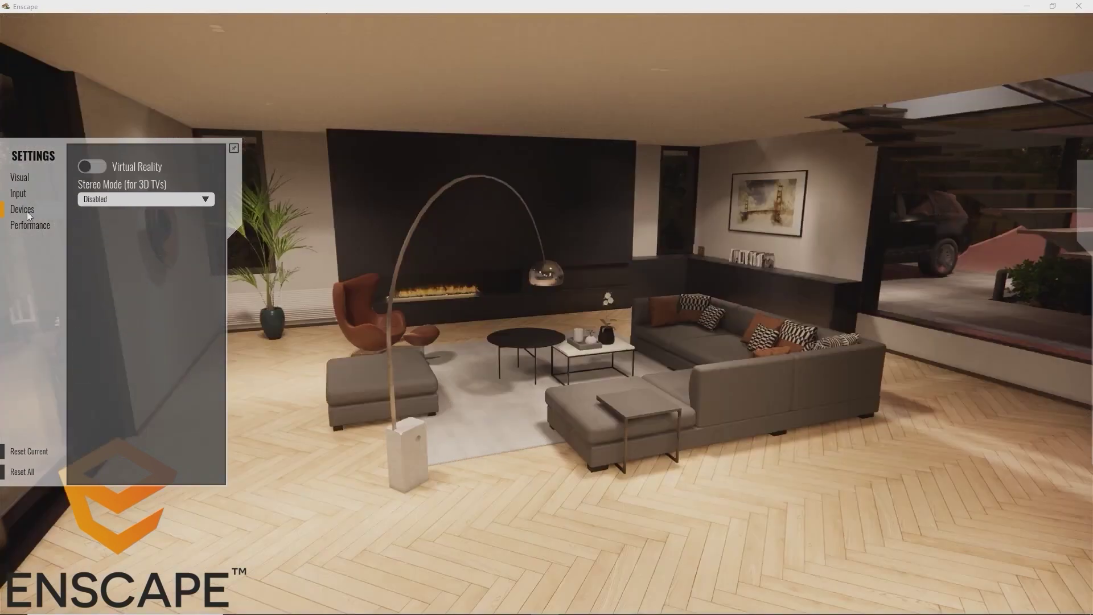
left_click(93, 169)
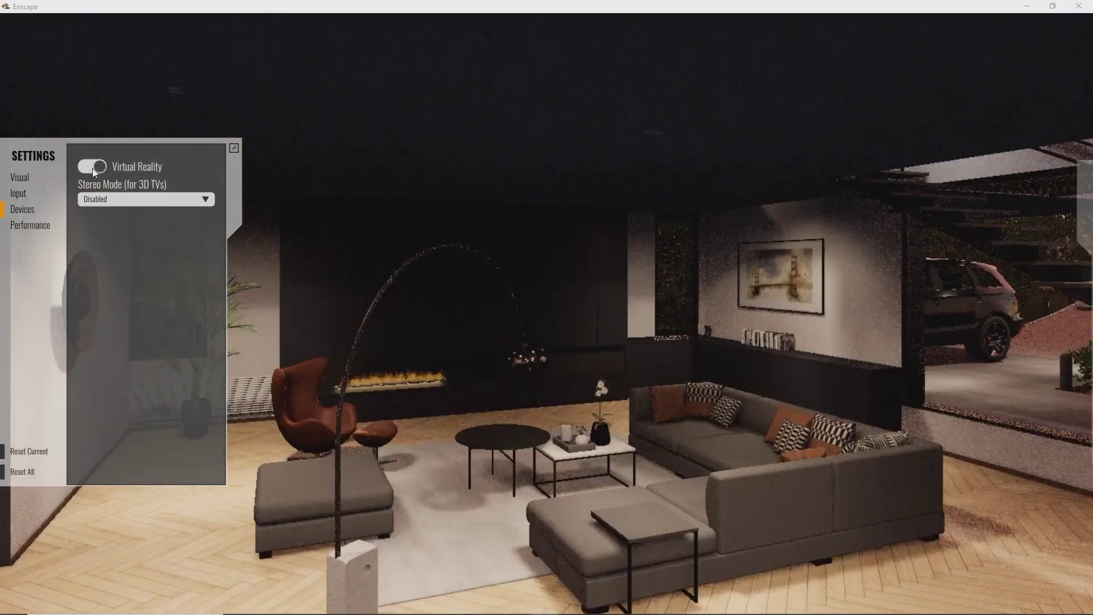